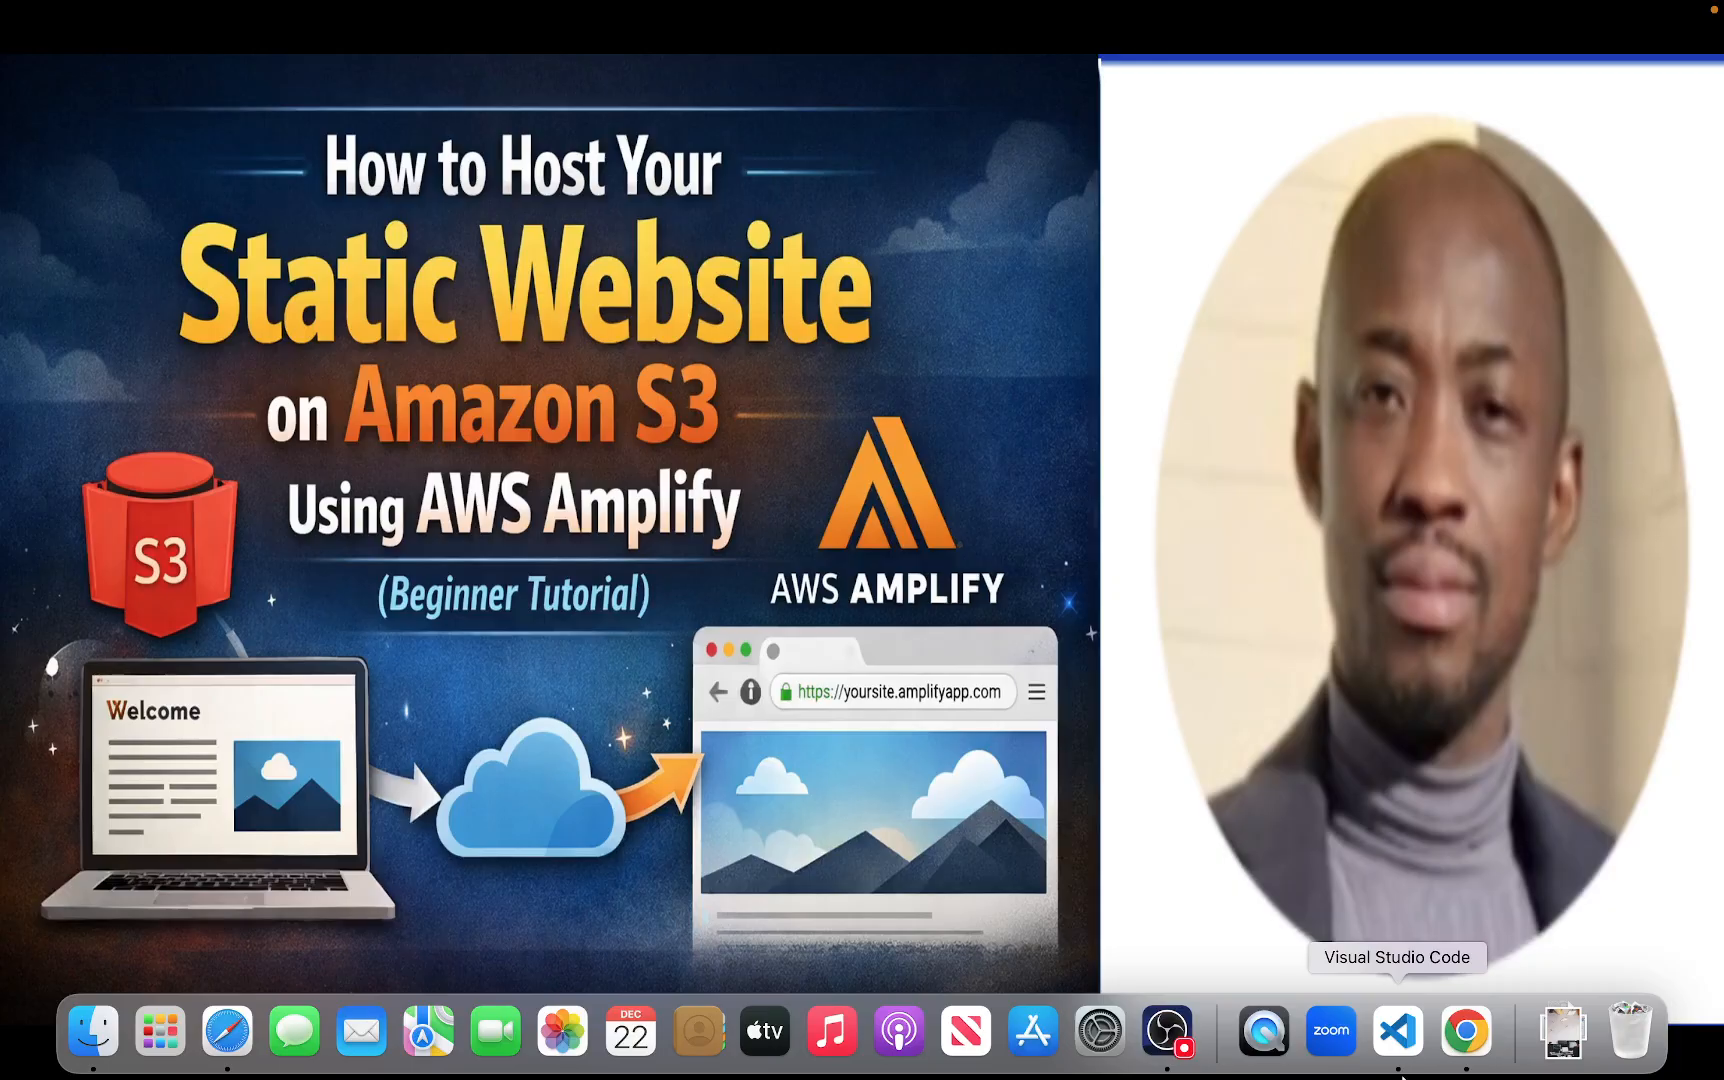
# Leave the slideshow and open the tech-with-dan bucket from the Amazon S3 bucket list
pyautogui.press('Escape')
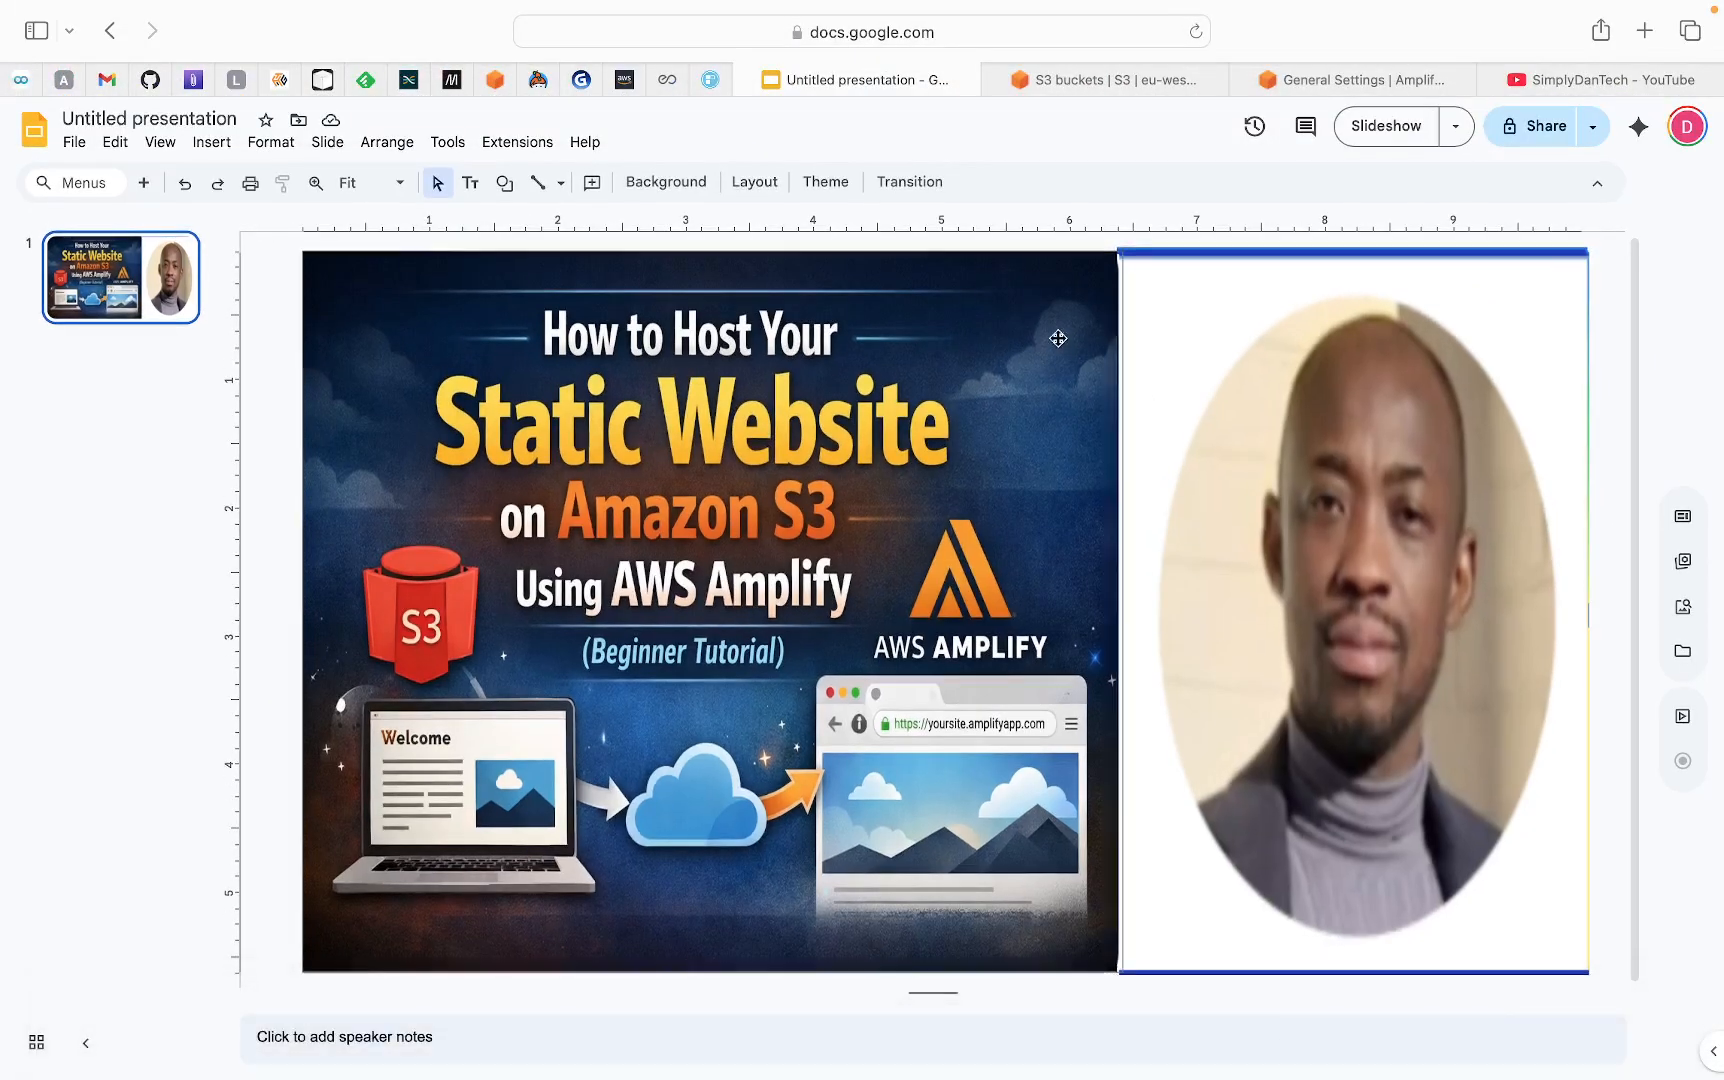
pyautogui.click(1096, 77)
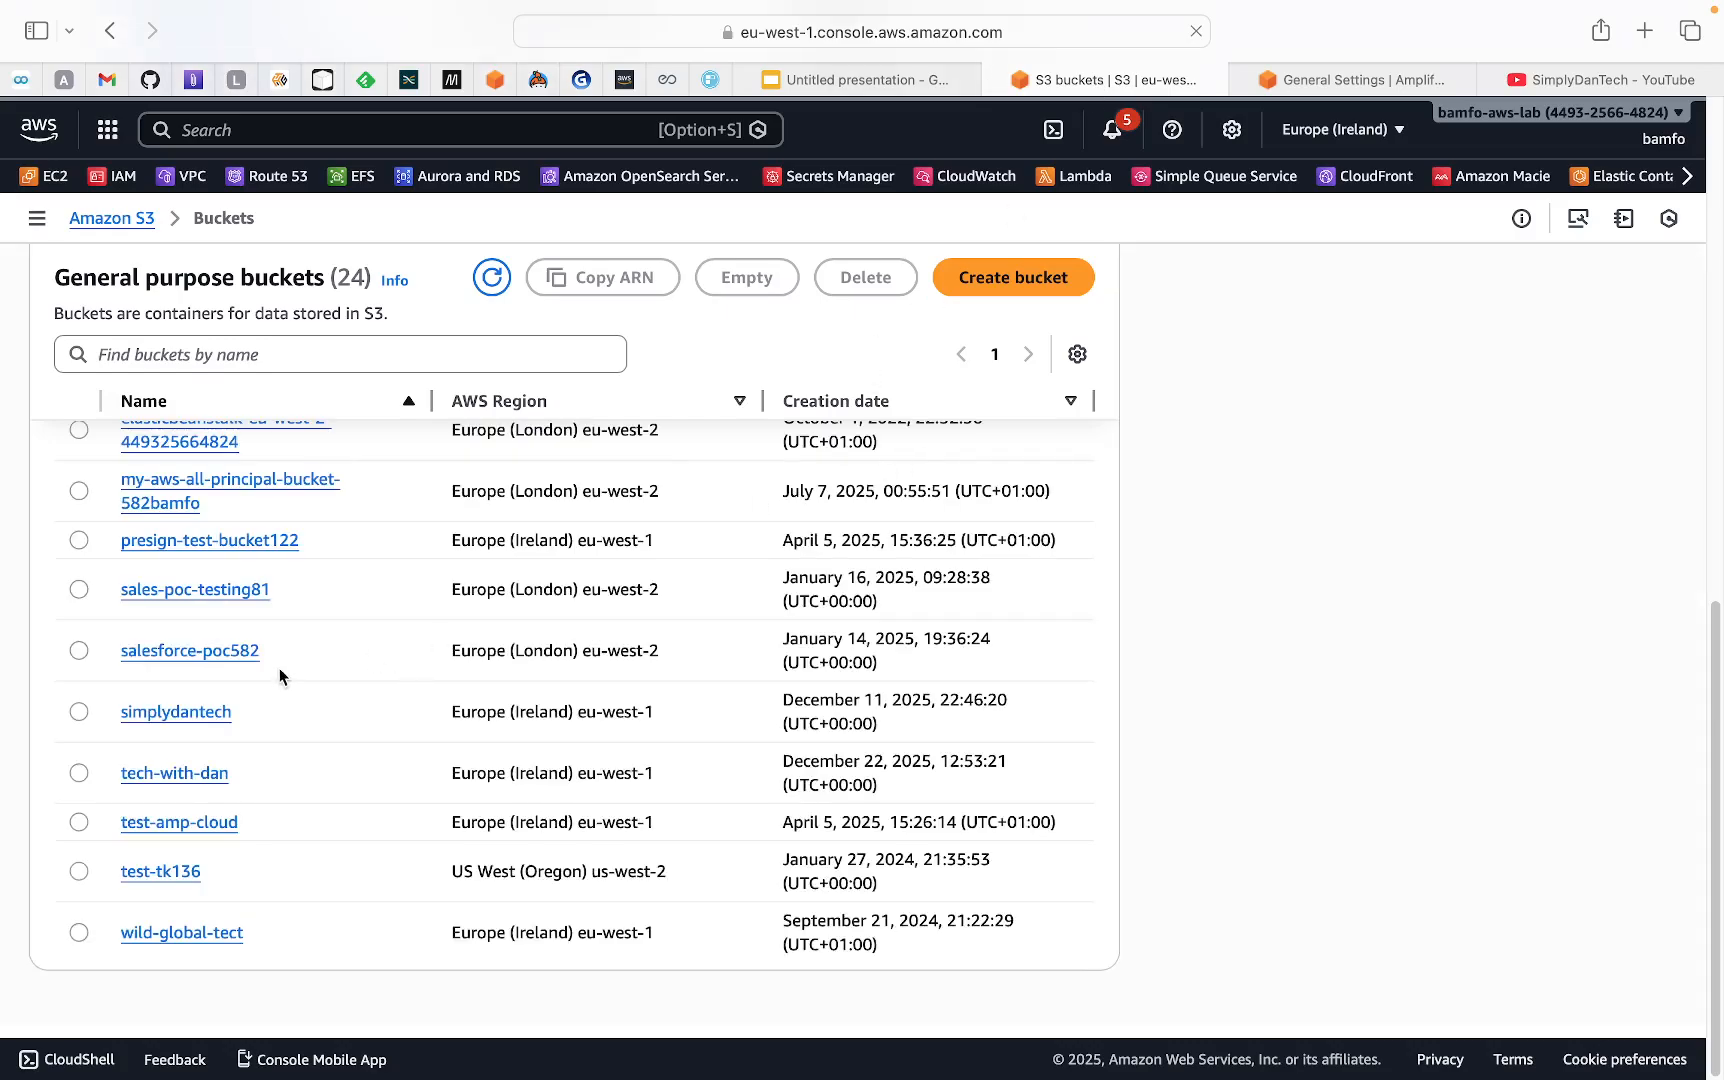
pyautogui.click(193, 776)
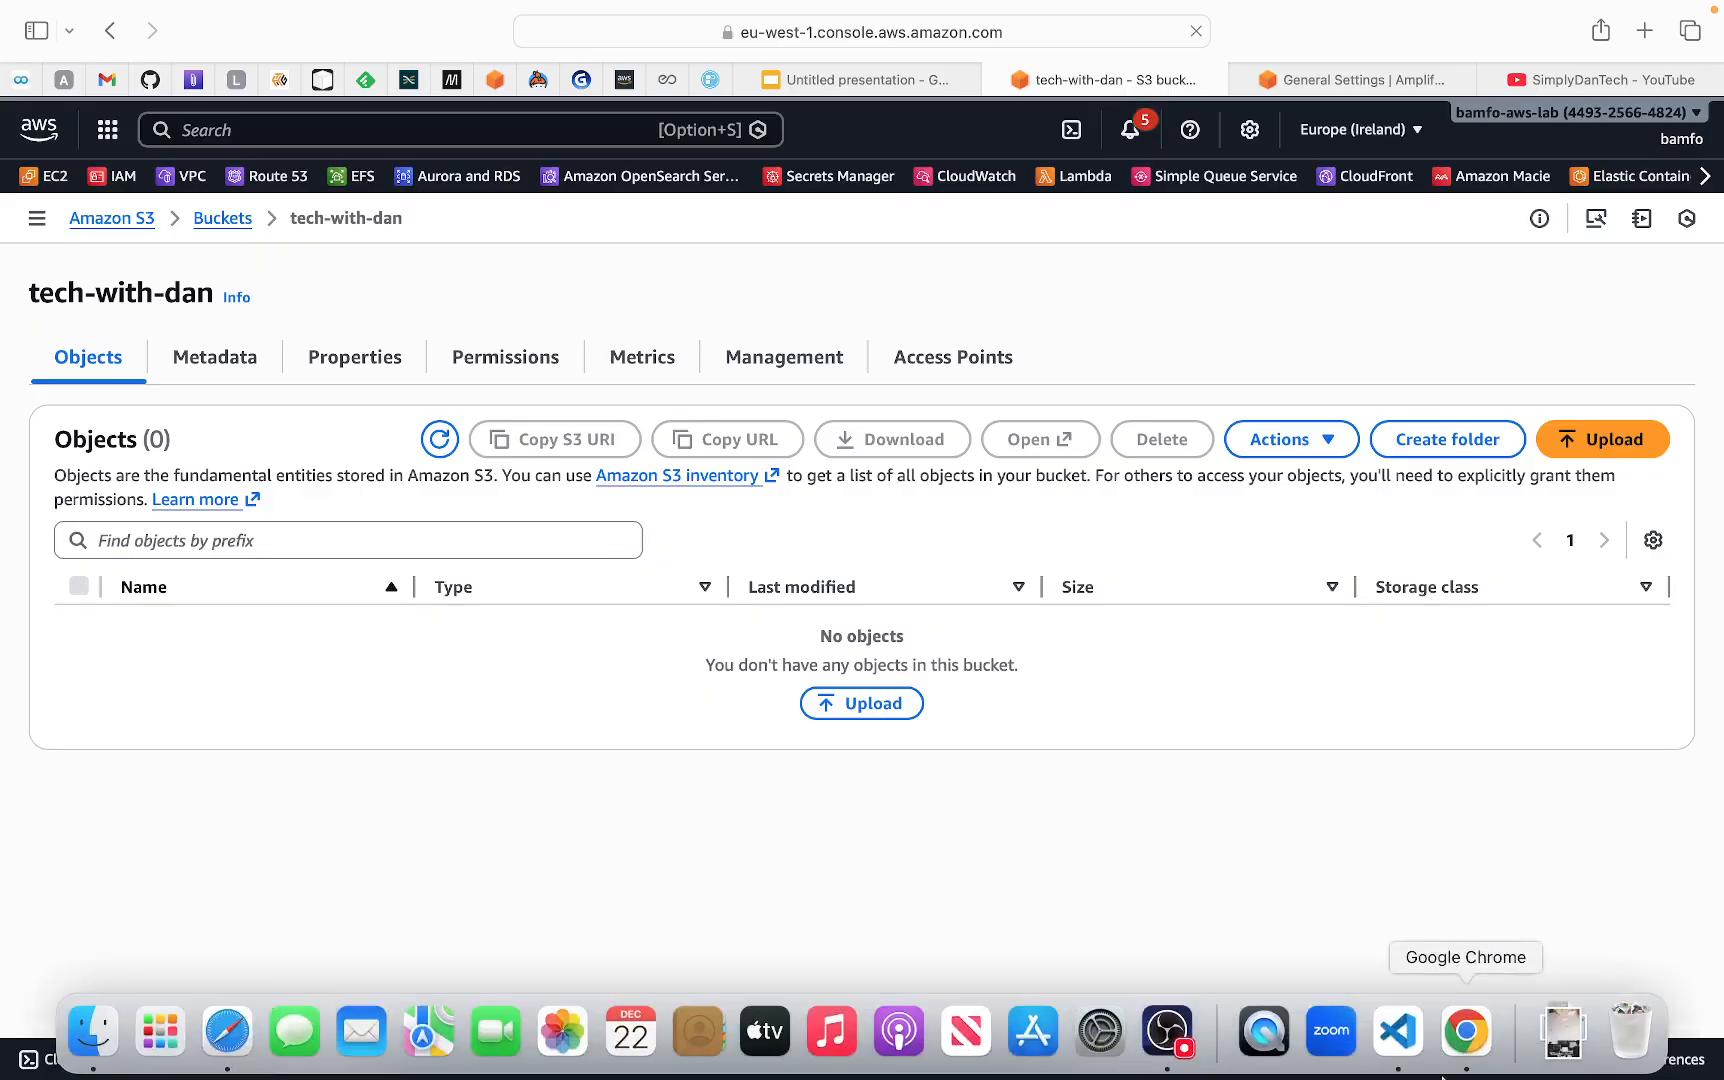
# Switch to Visual Studio Code and examine the html2 project's images folder, error.html, style.css, and the YouTube link in index.html
pyautogui.click(1410, 1045)
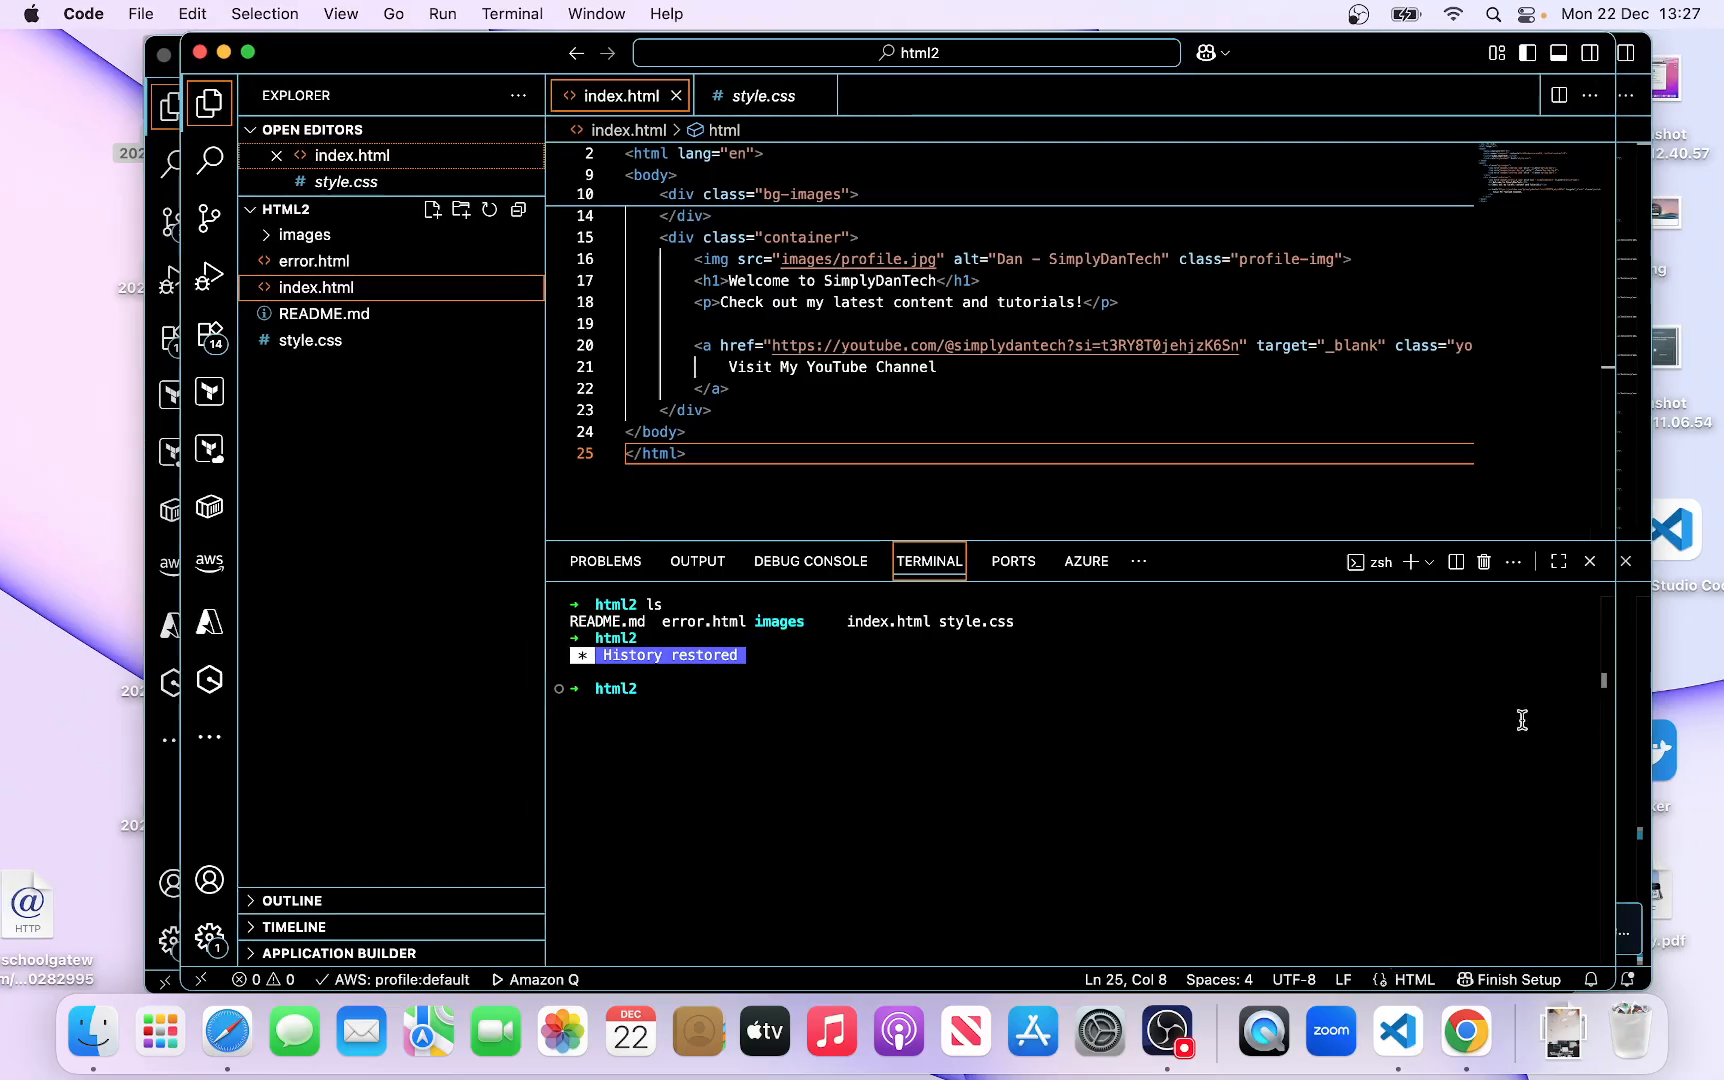
pyautogui.click(296, 235)
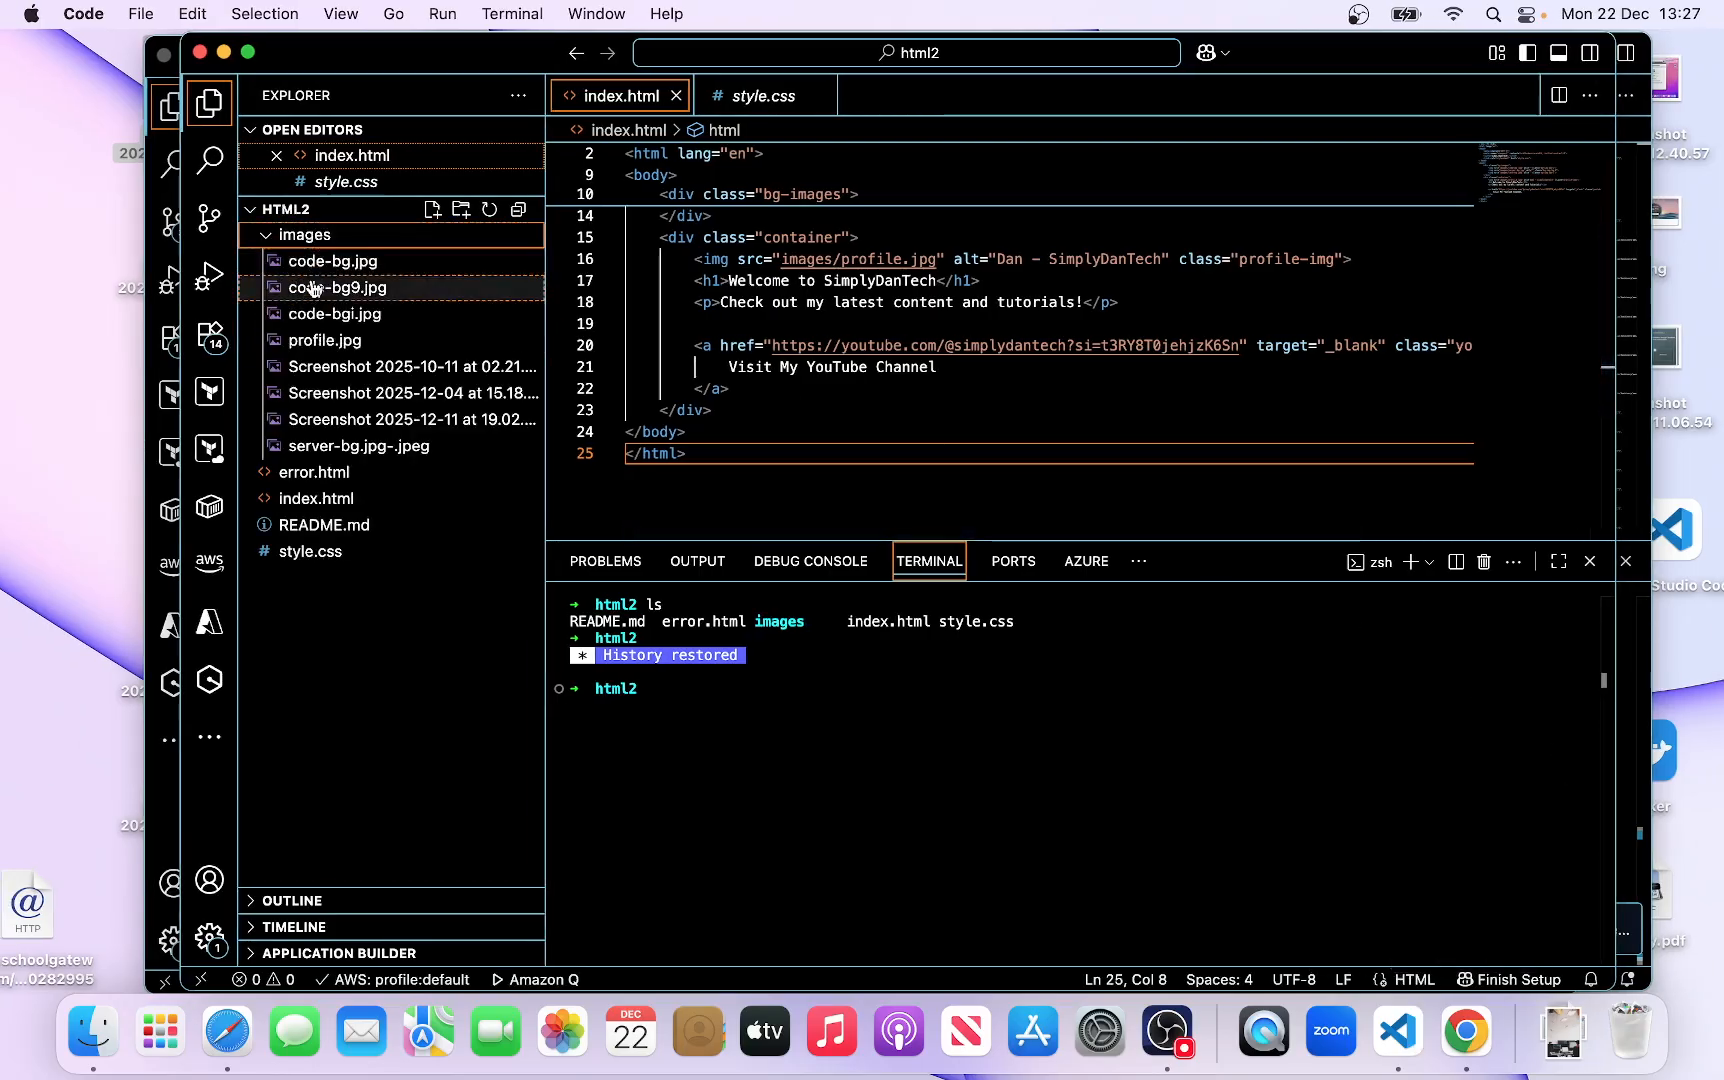
pyautogui.click(285, 237)
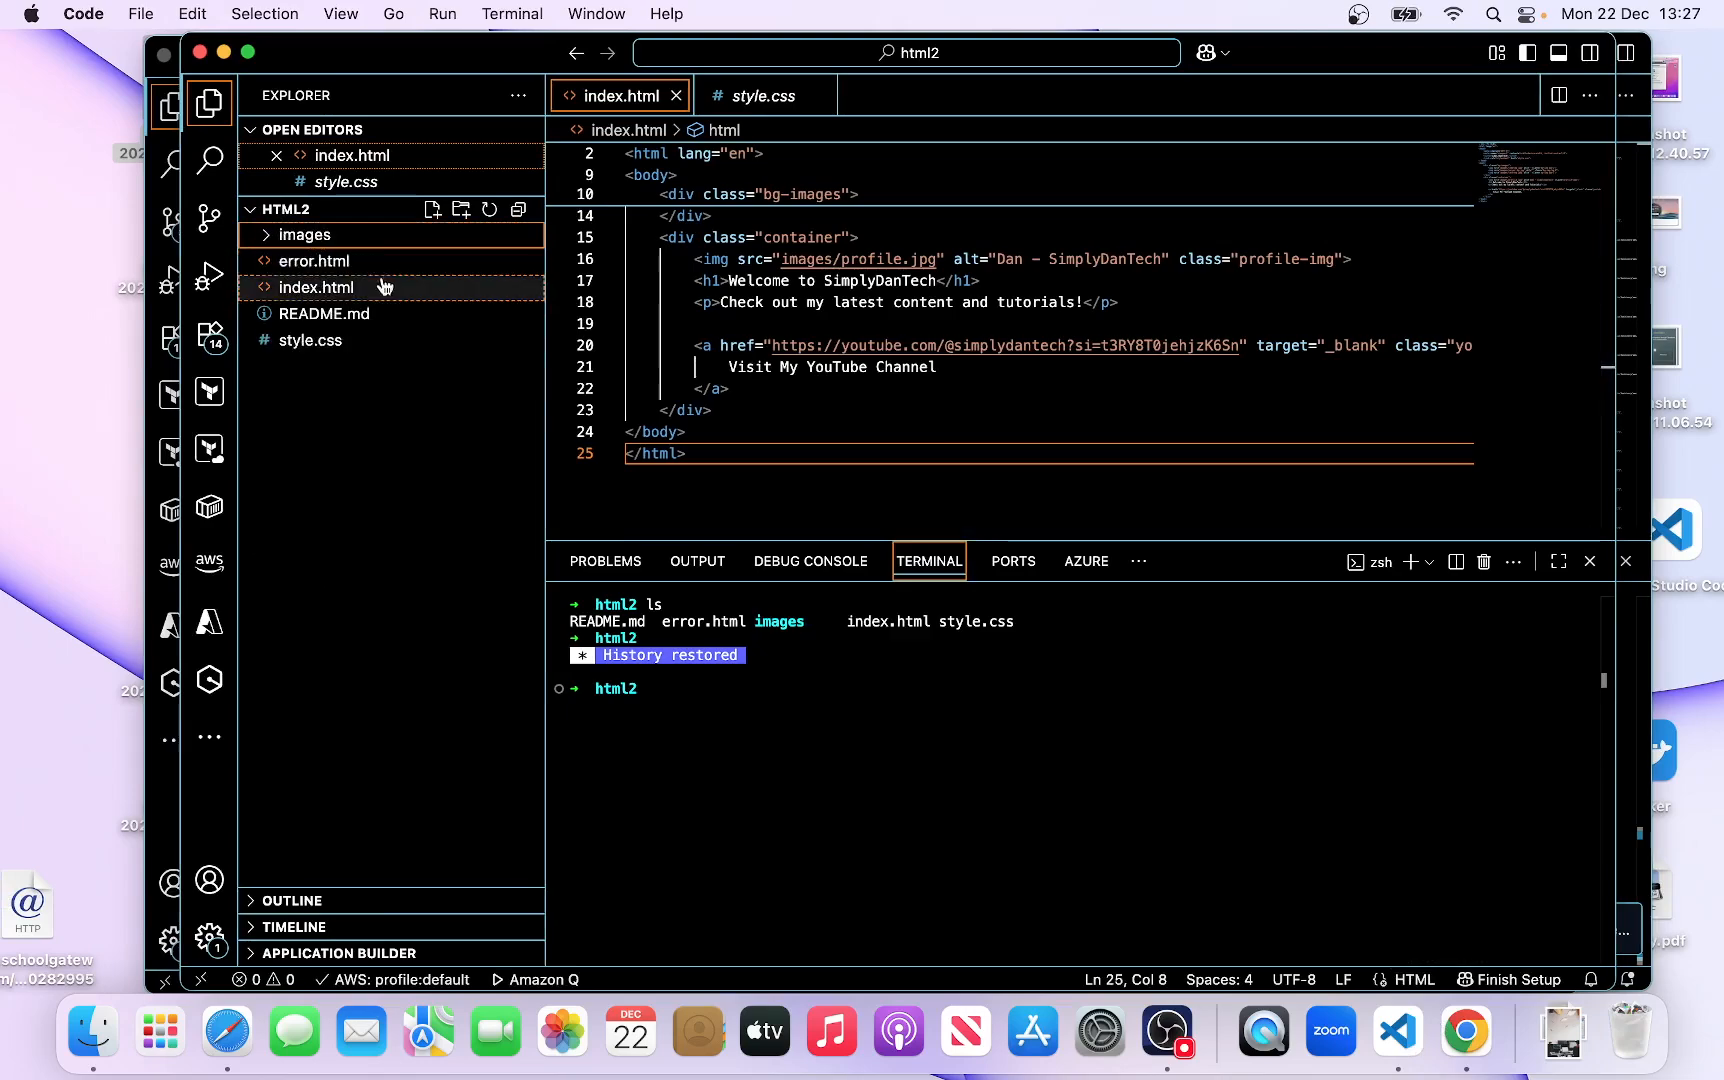
pyautogui.click(315, 261)
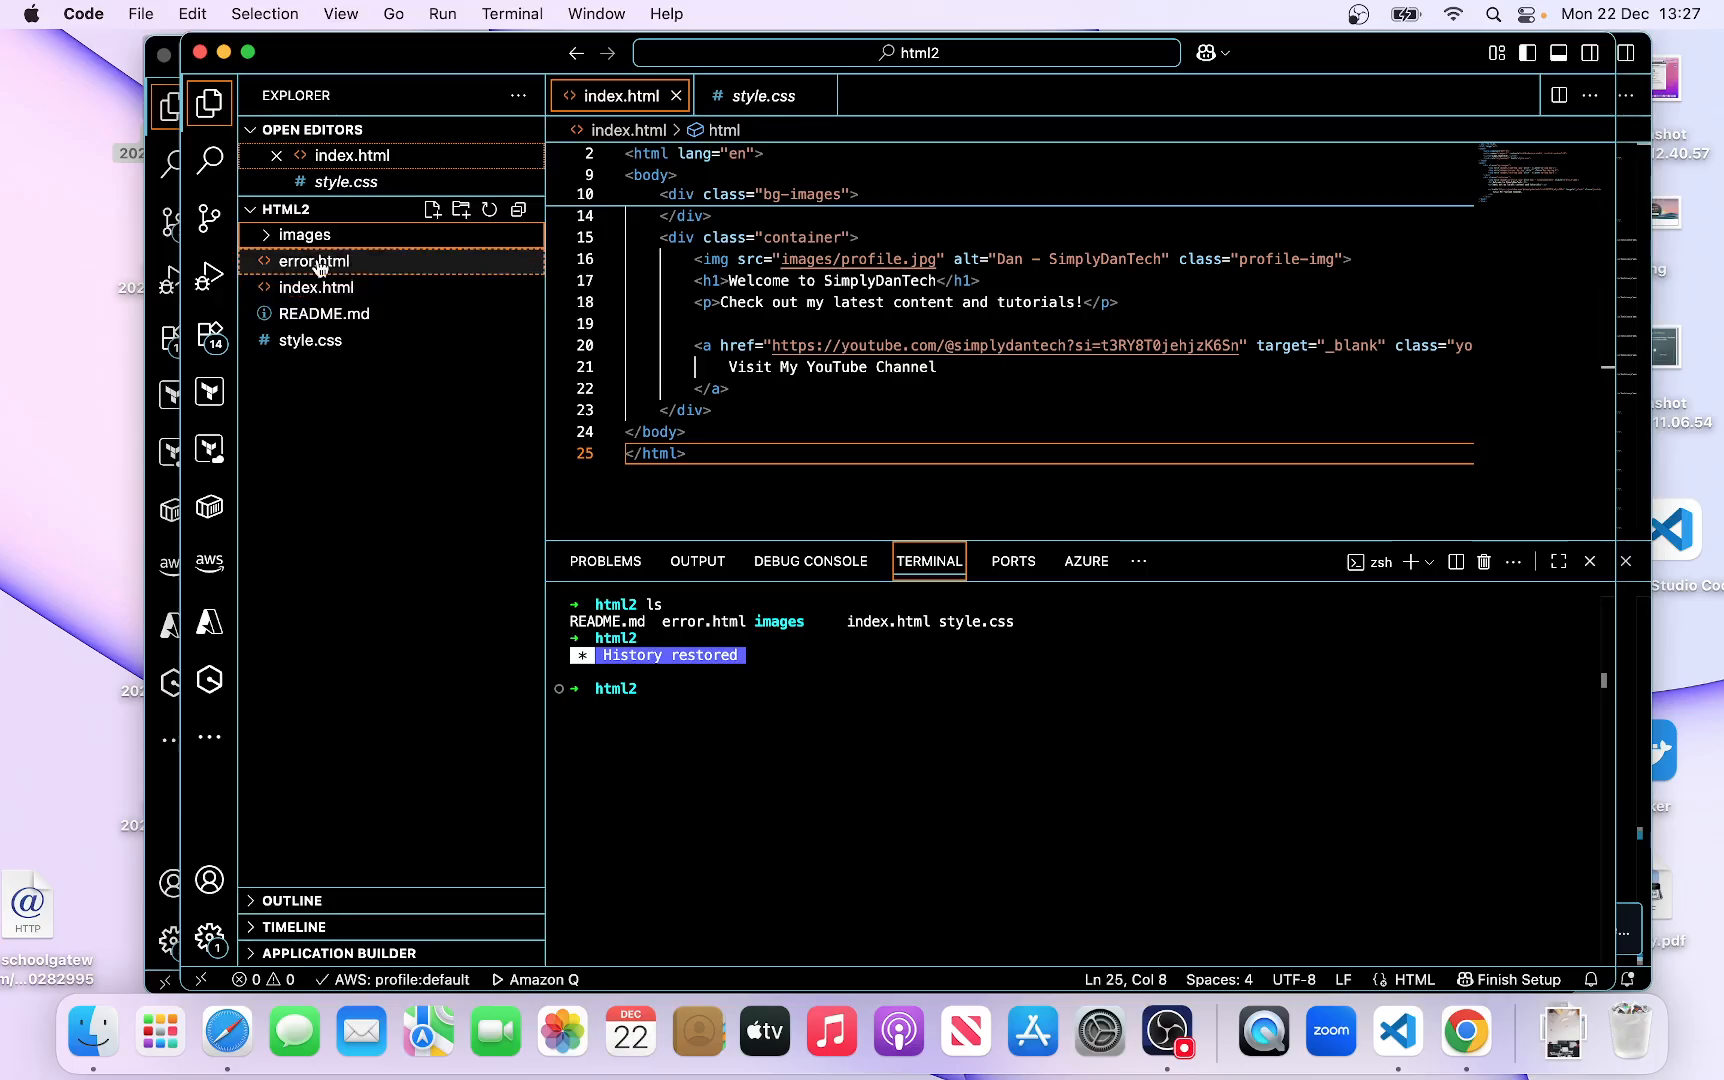
pyautogui.click(343, 289)
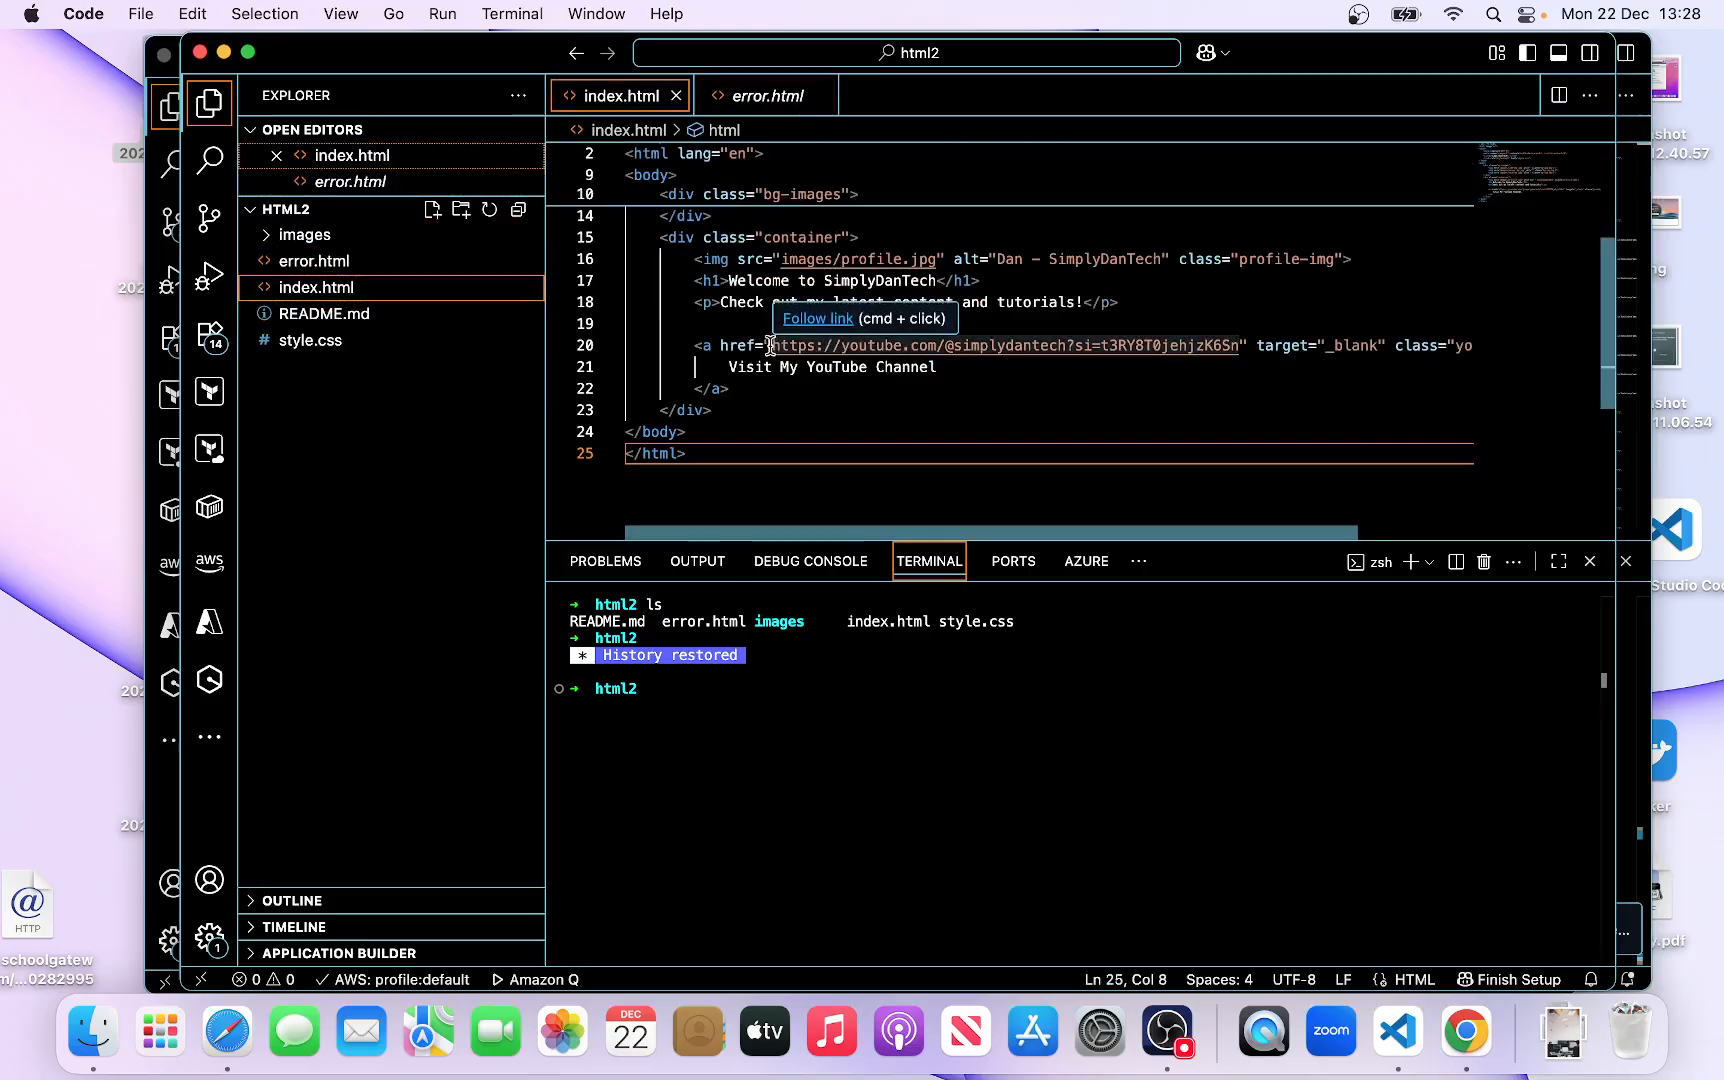
pyautogui.click(770, 345)
pyautogui.moveTo(770, 345); pyautogui.dragTo(1232, 345)
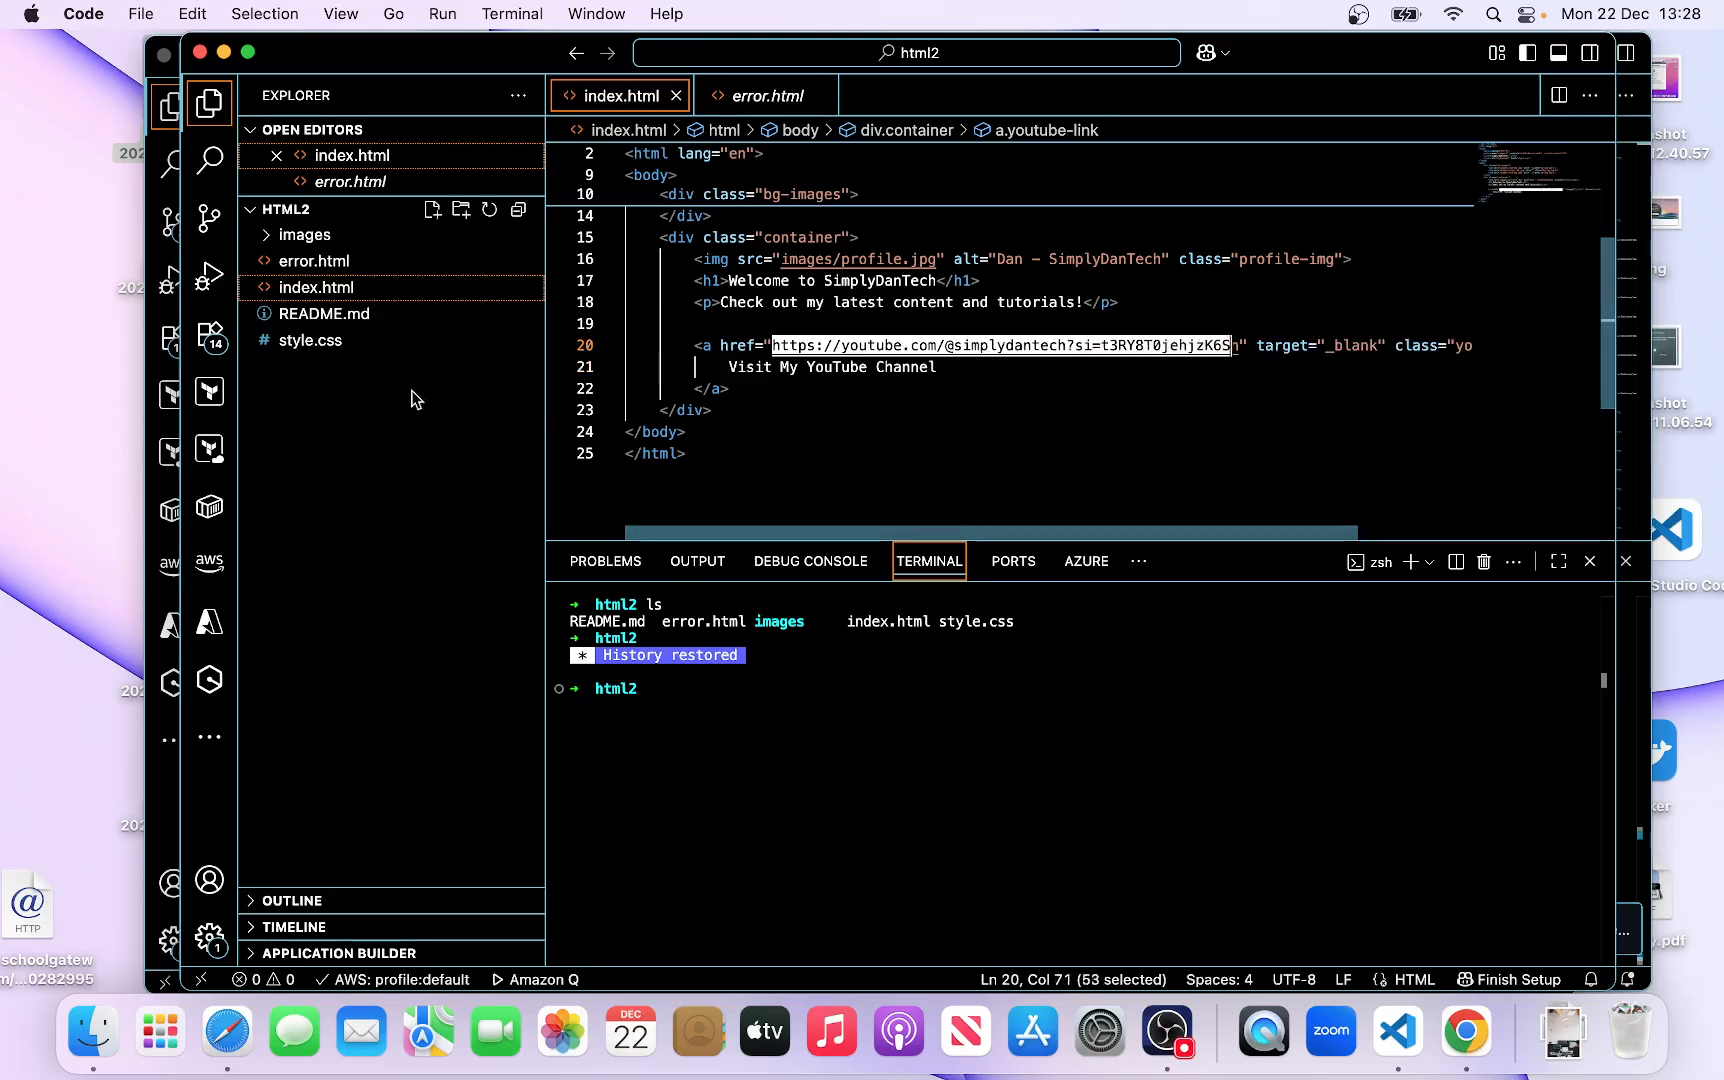
pyautogui.click(310, 341)
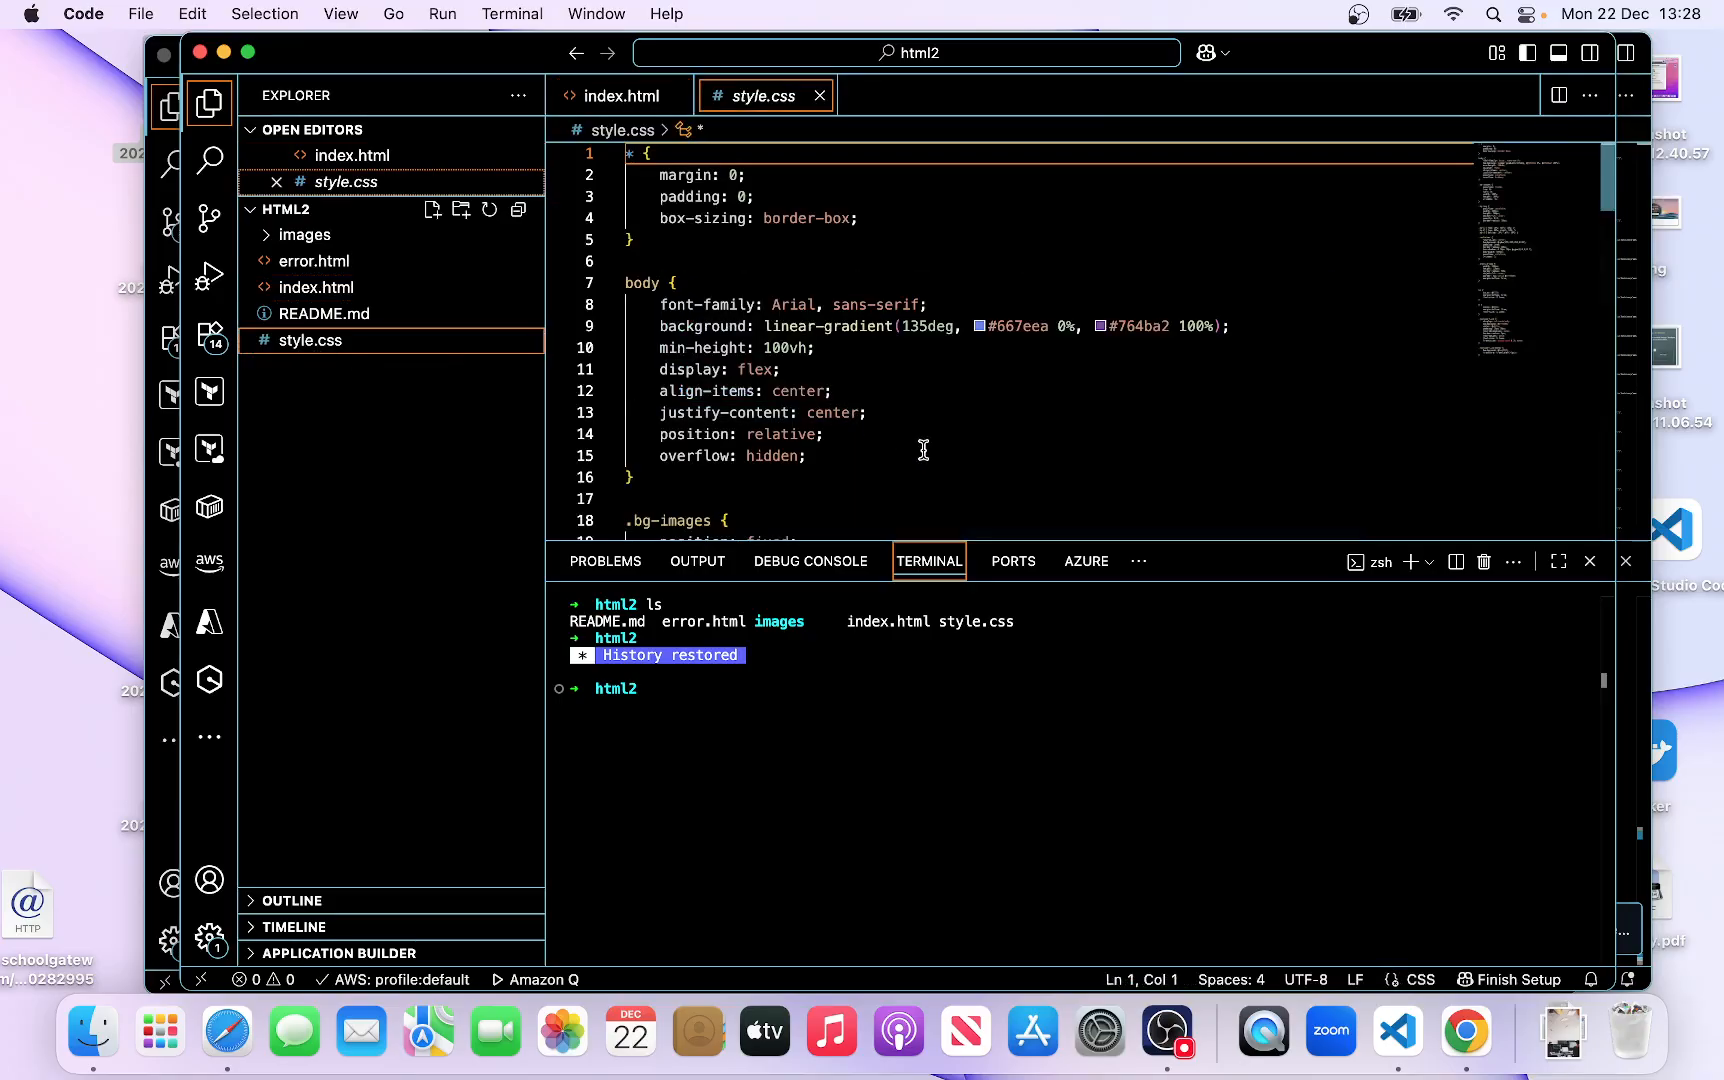
pyautogui.click(329, 289)
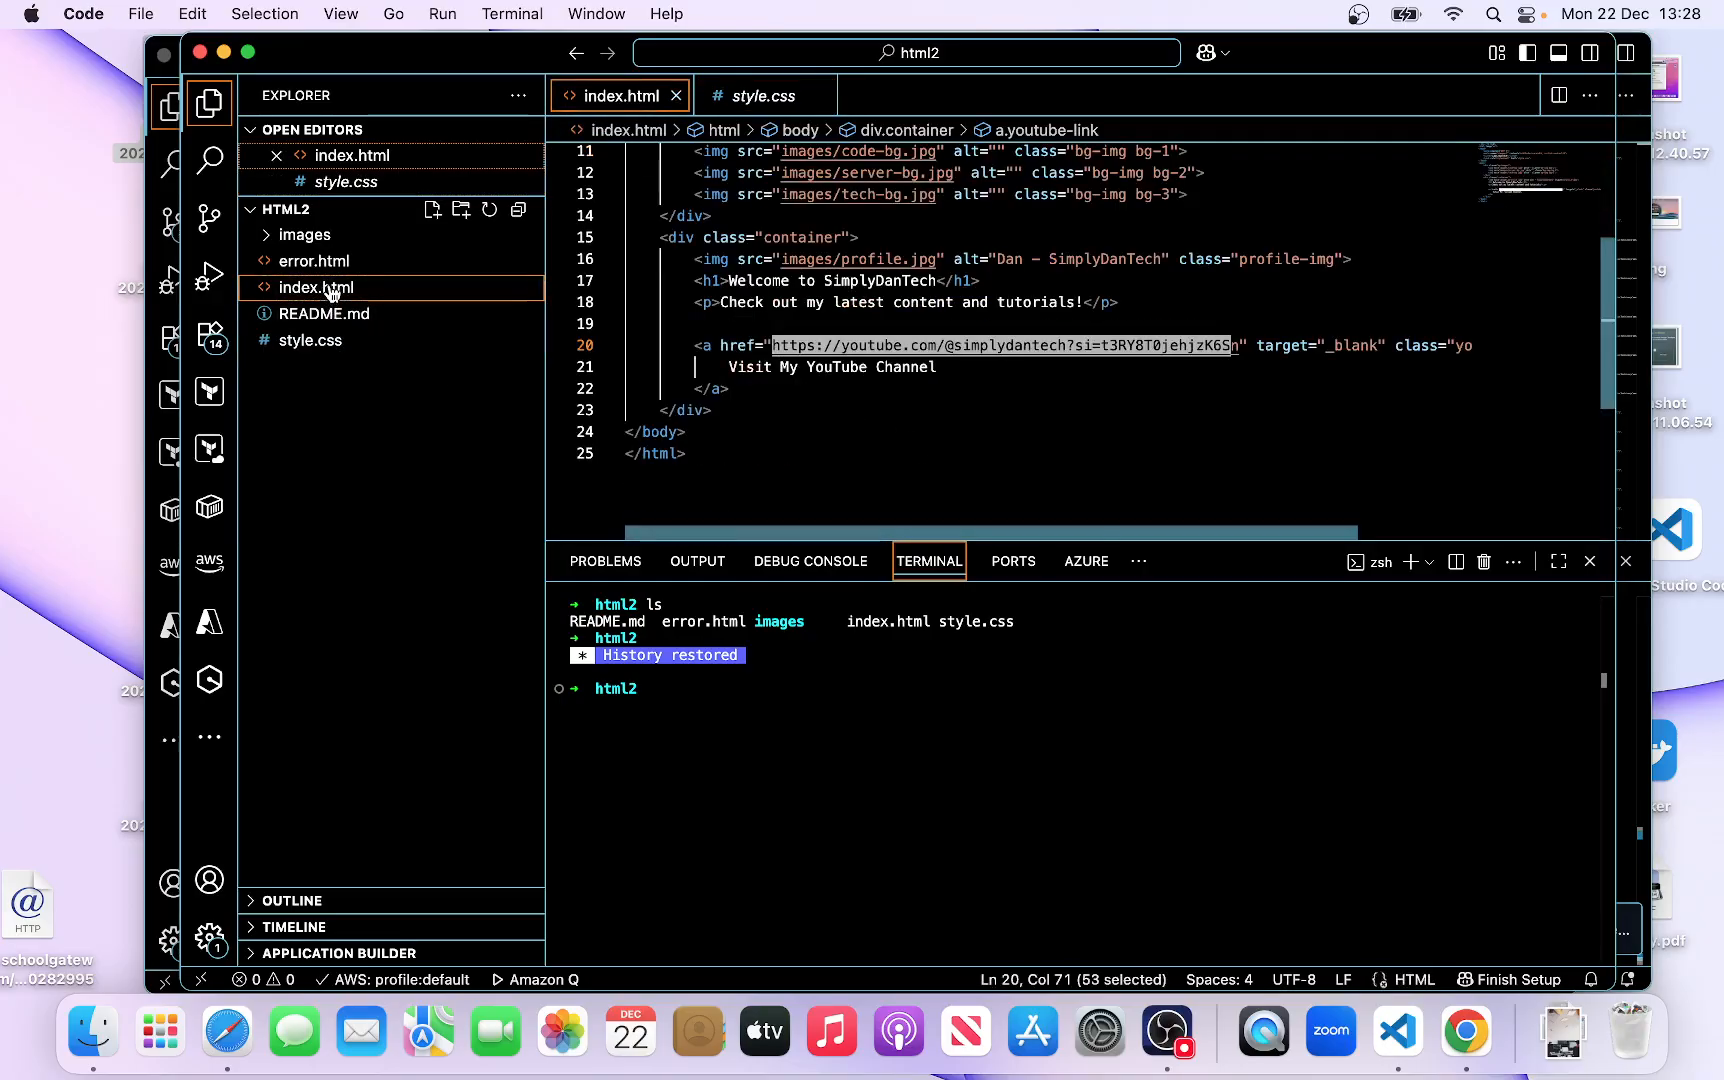
# Switch to Safari, view the SimplyDanTech YouTube channel page, and return to the tech-with-dan bucket
pyautogui.click(227, 1030)
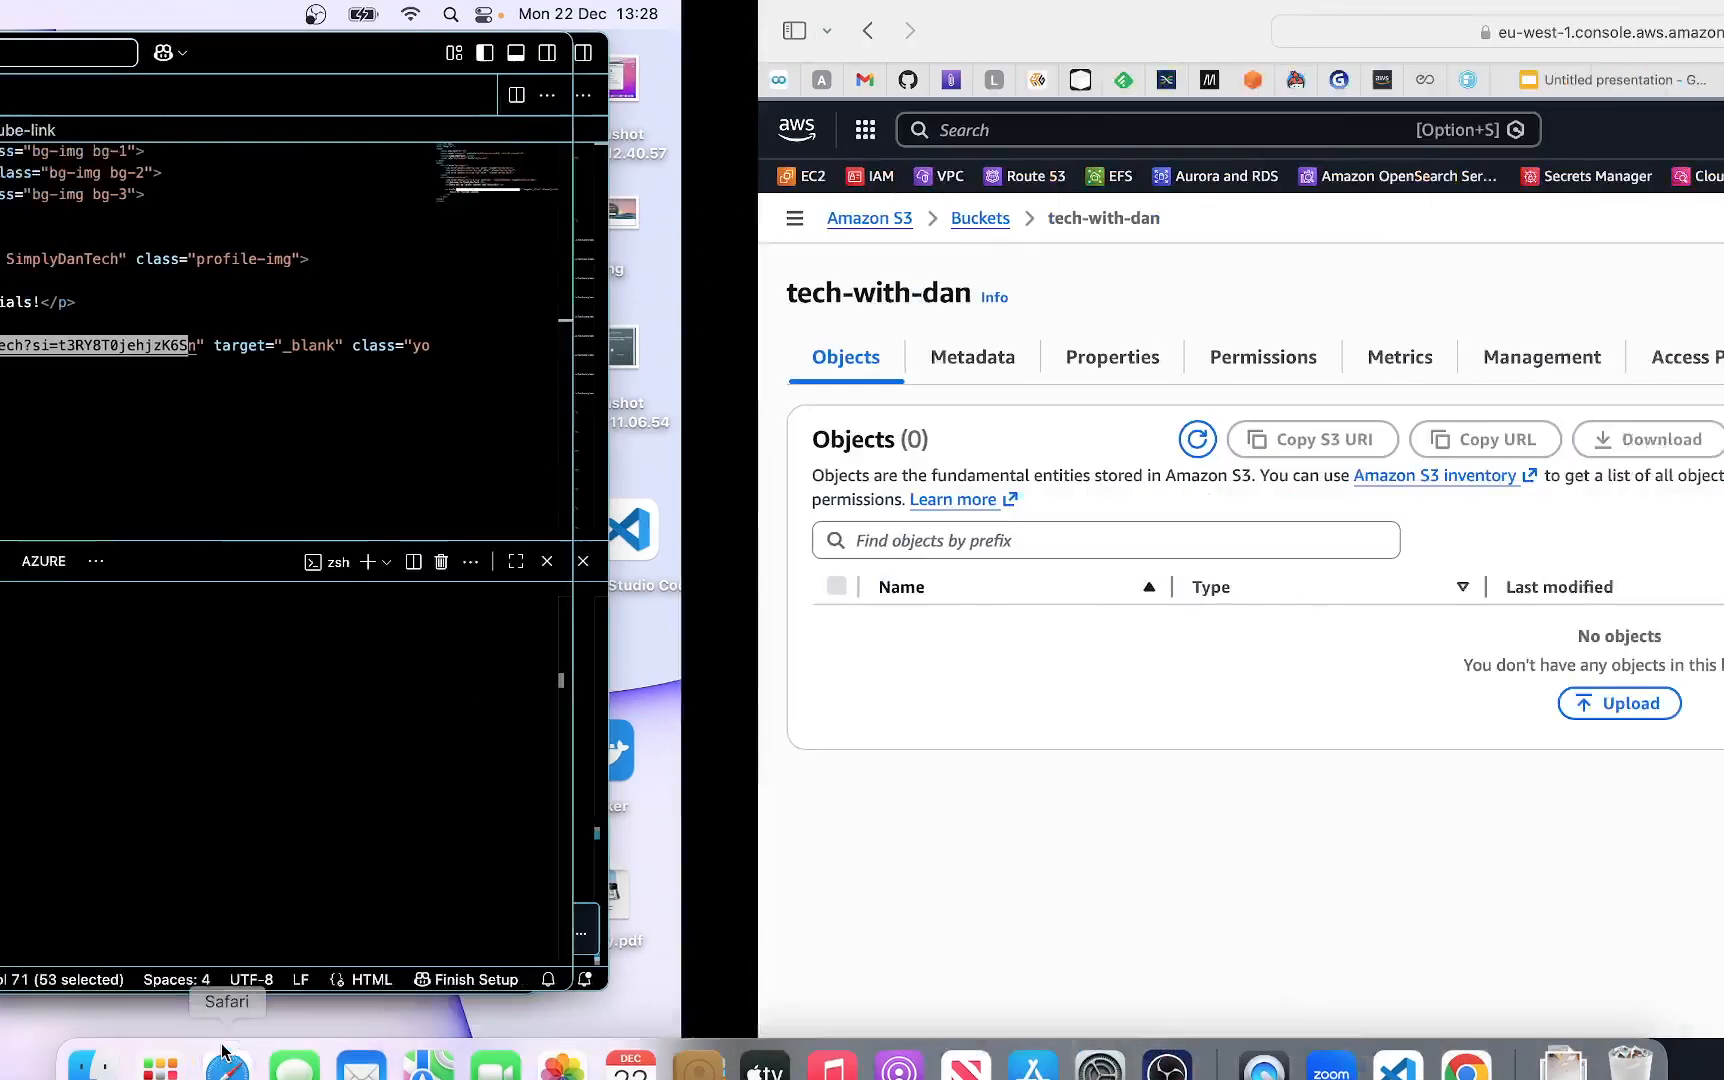
pyautogui.click(1560, 79)
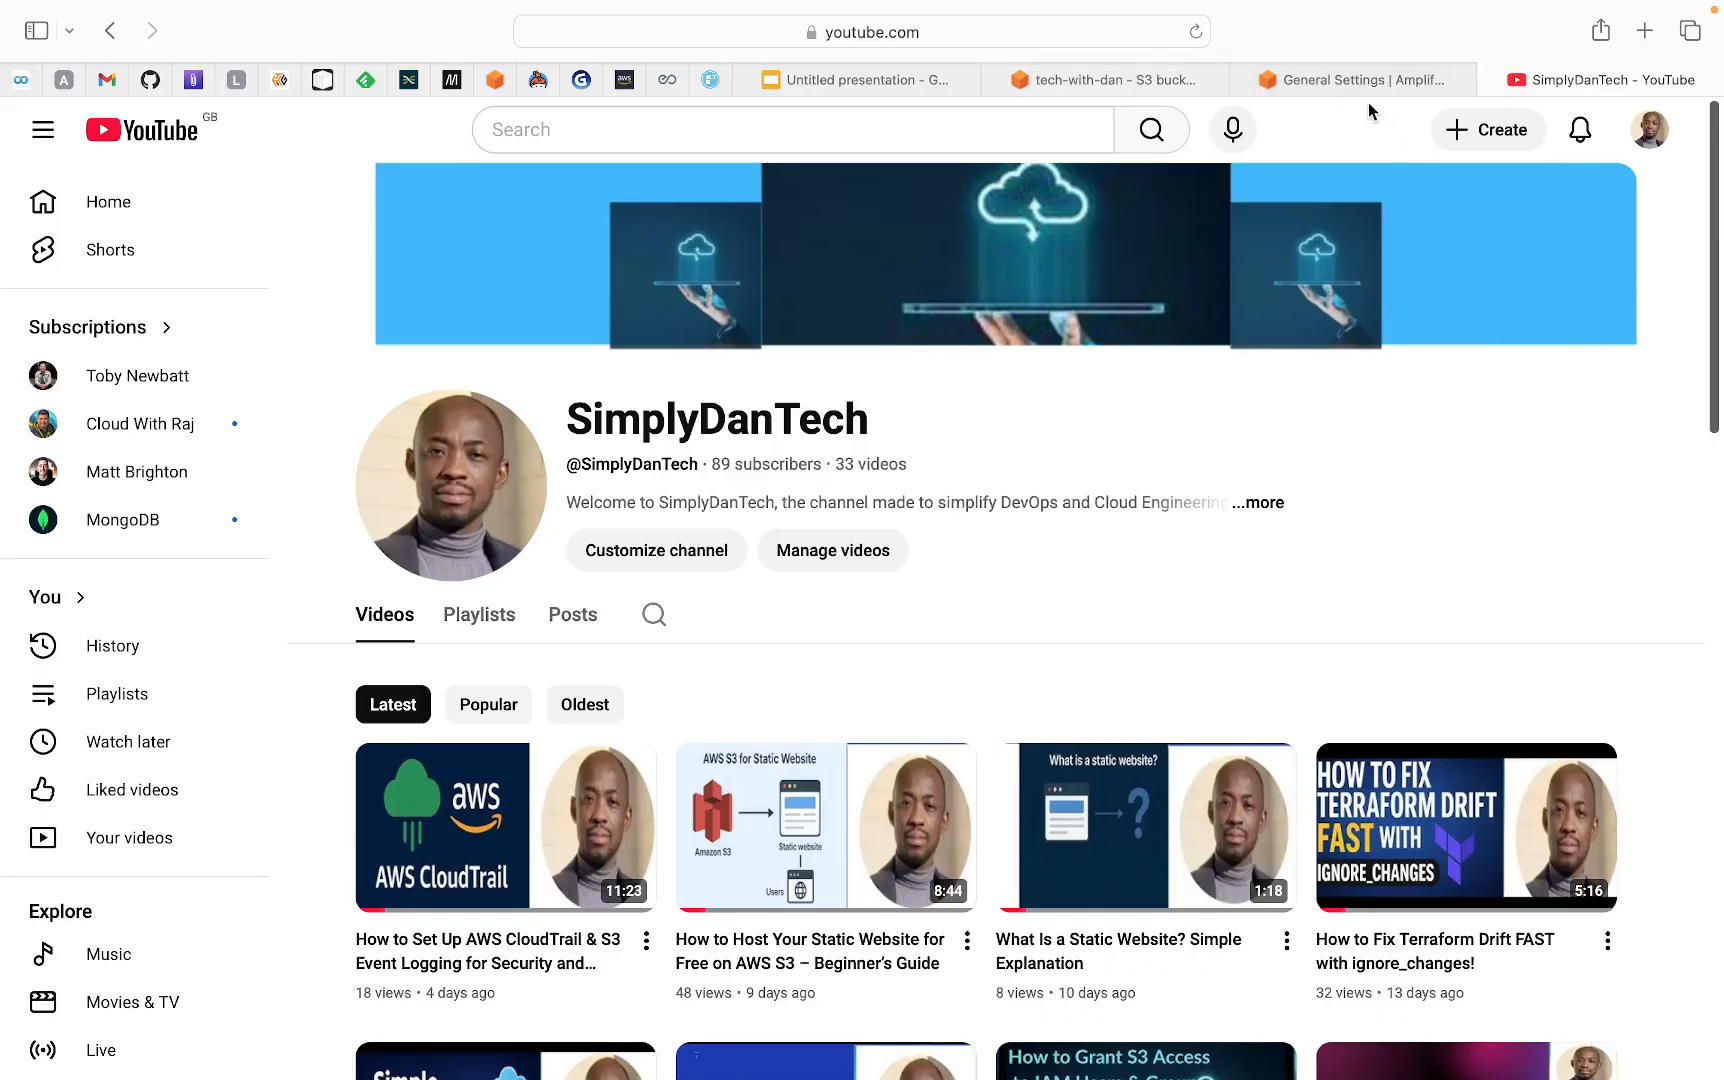
pyautogui.click(1066, 86)
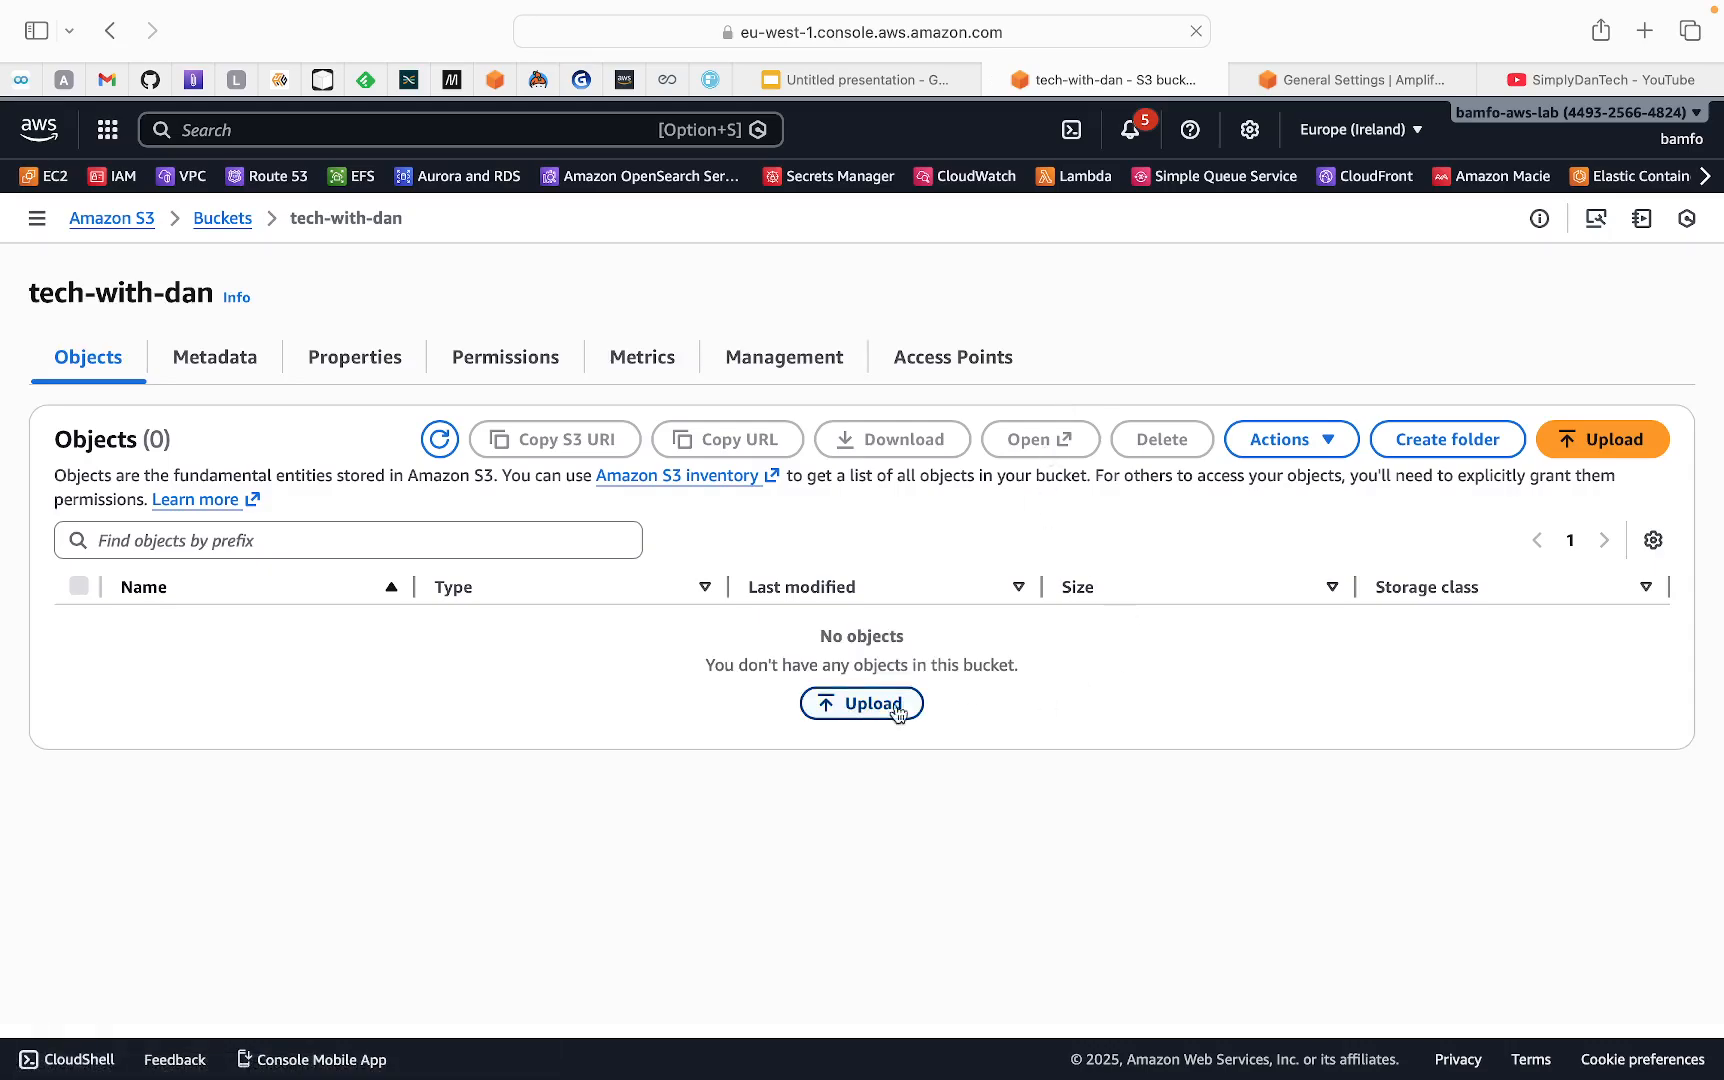
# Add error.html, index.html, README.md and style.css from the html2 folder to a new upload for the tech-with-dan bucket
pyautogui.click(1628, 451)
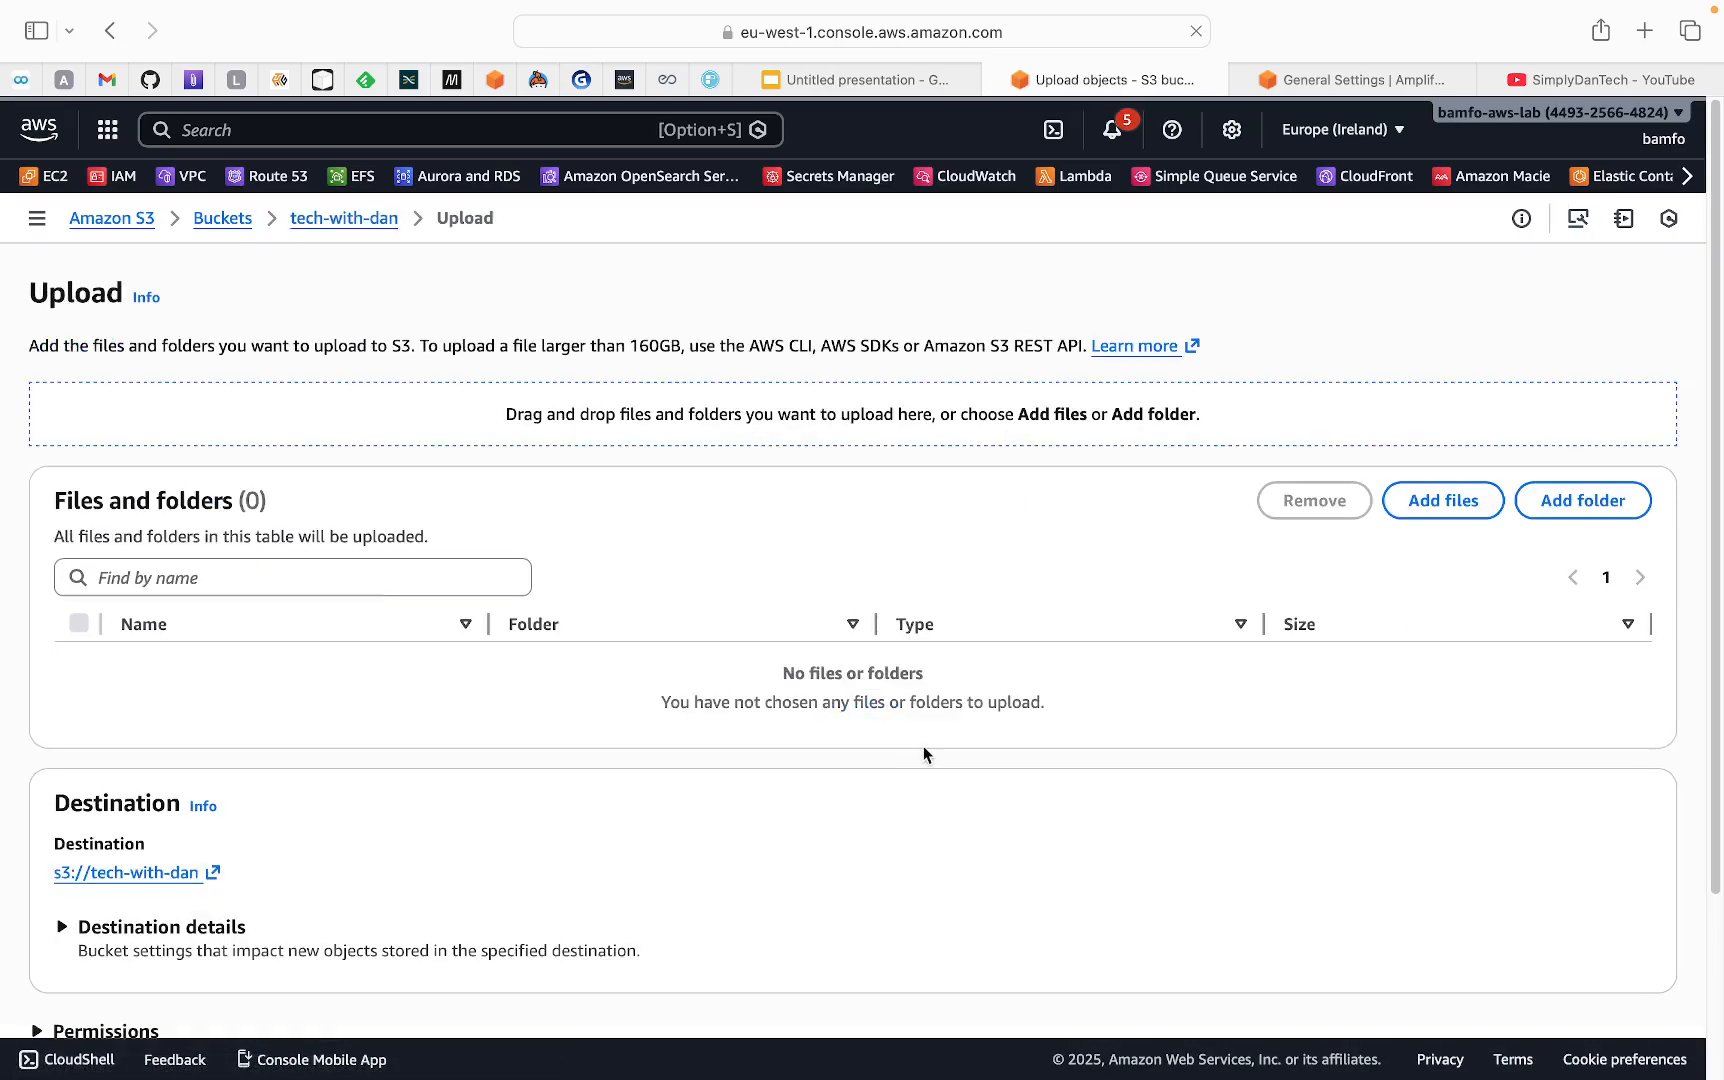
pyautogui.scroll(-3, 880, 770)
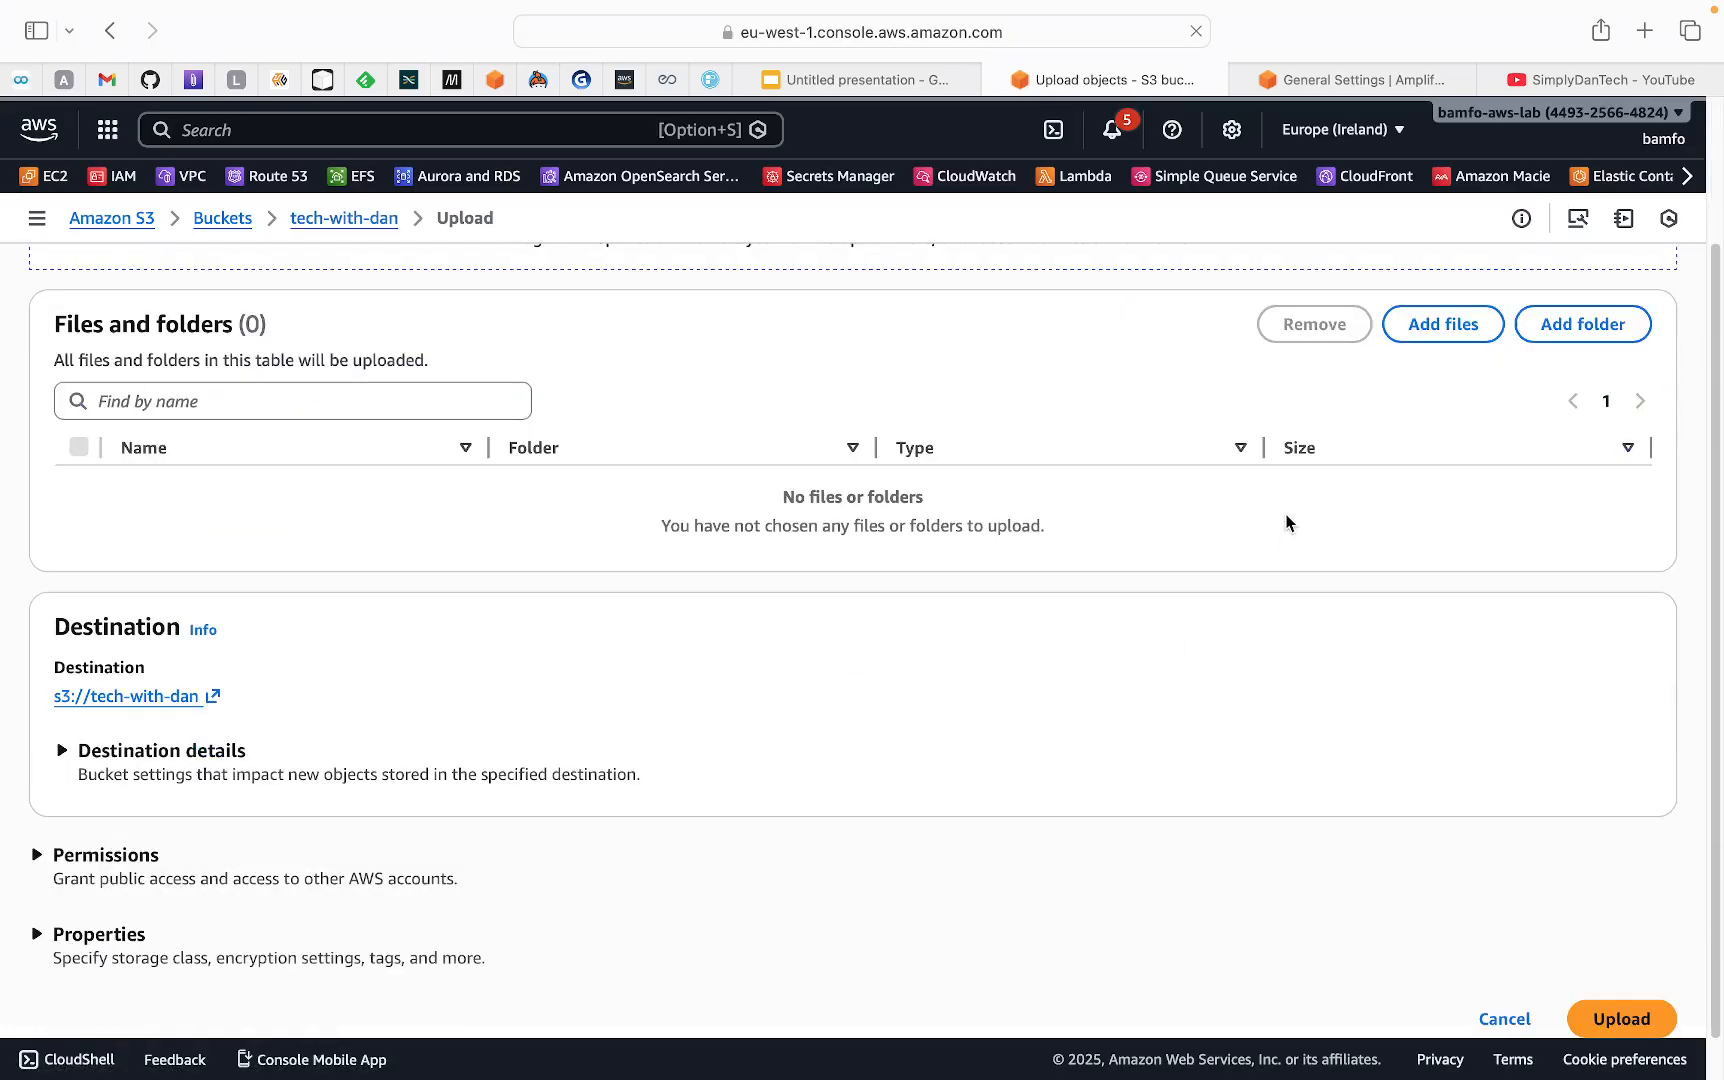
pyautogui.click(1440, 325)
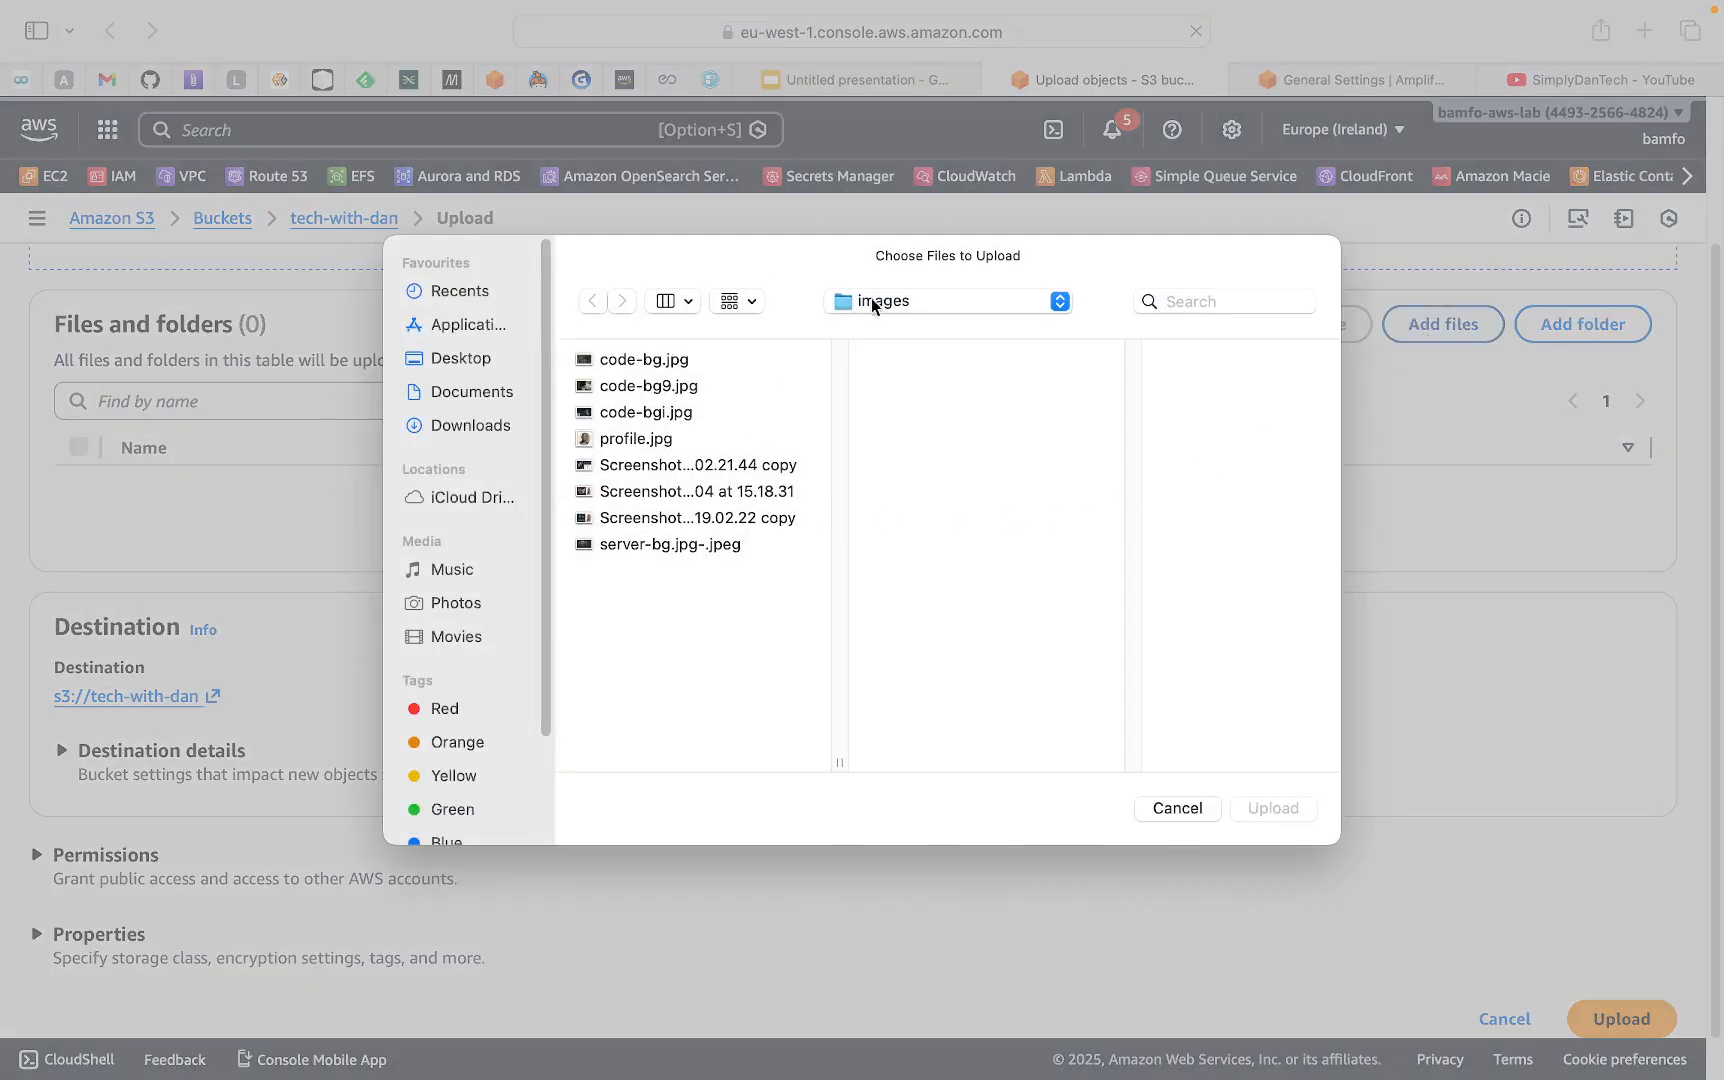
pyautogui.click(1059, 301)
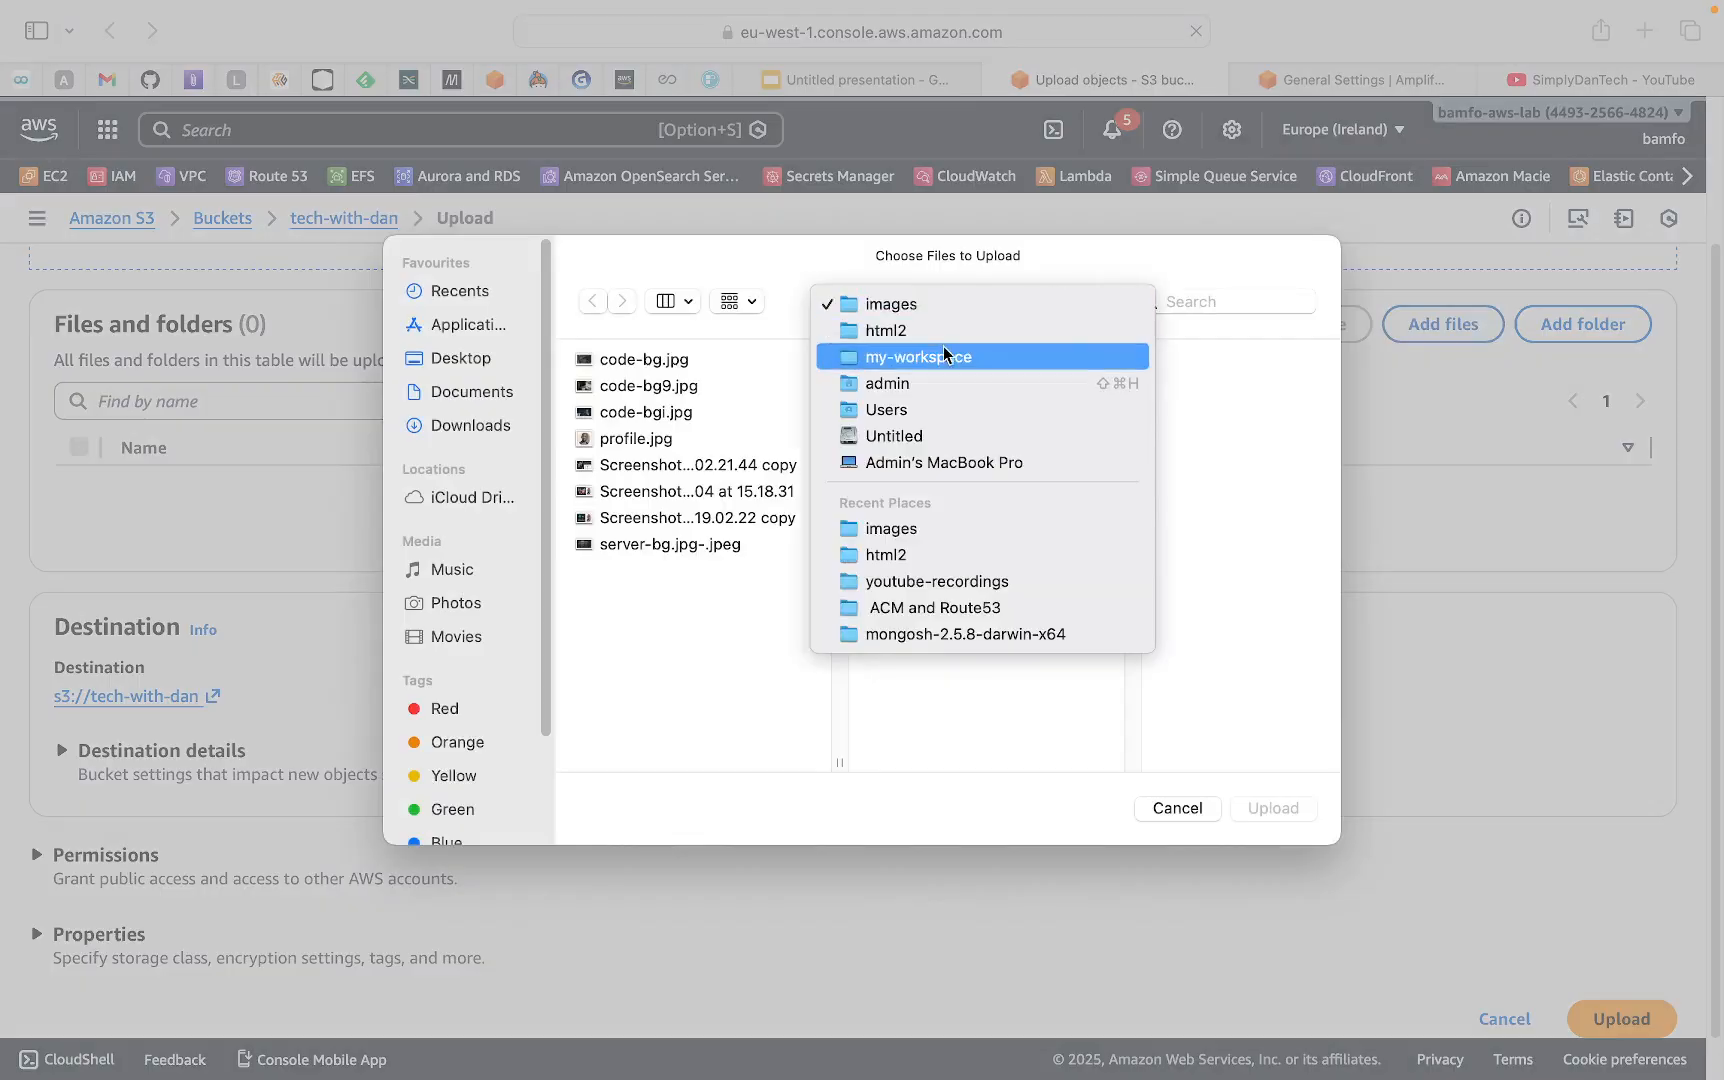
pyautogui.click(910, 333)
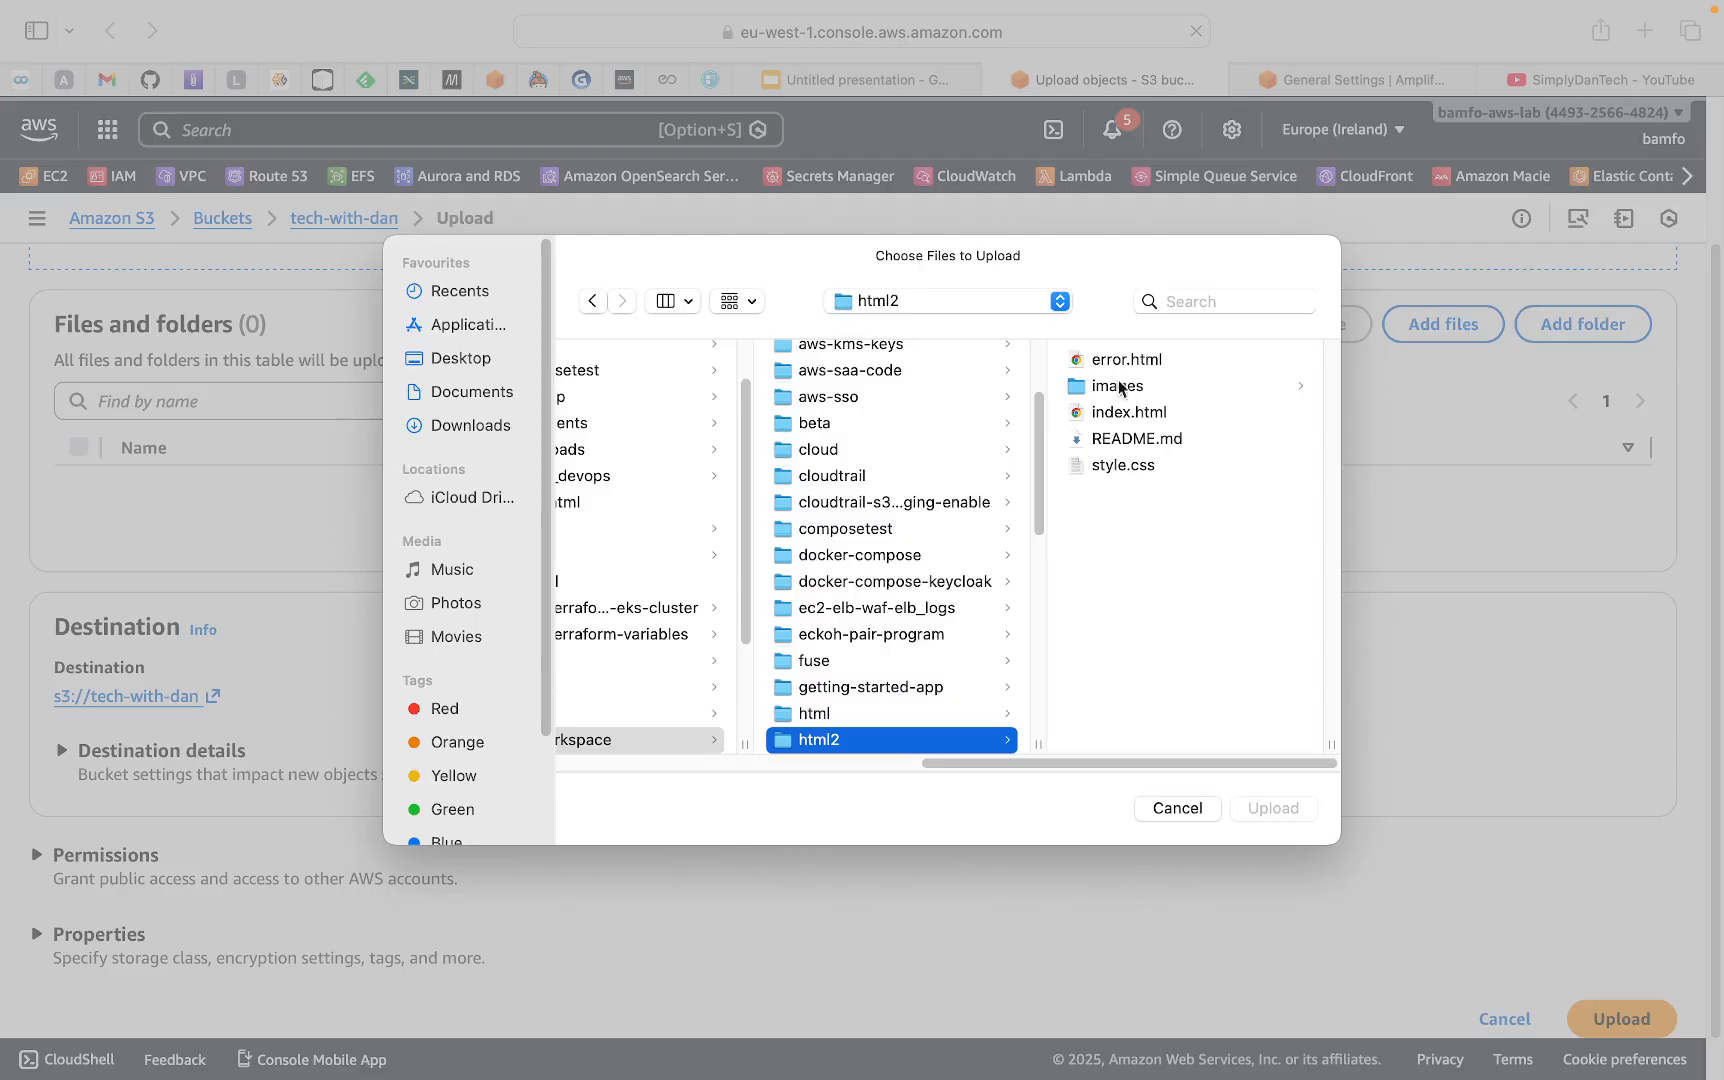
pyautogui.click(1089, 363)
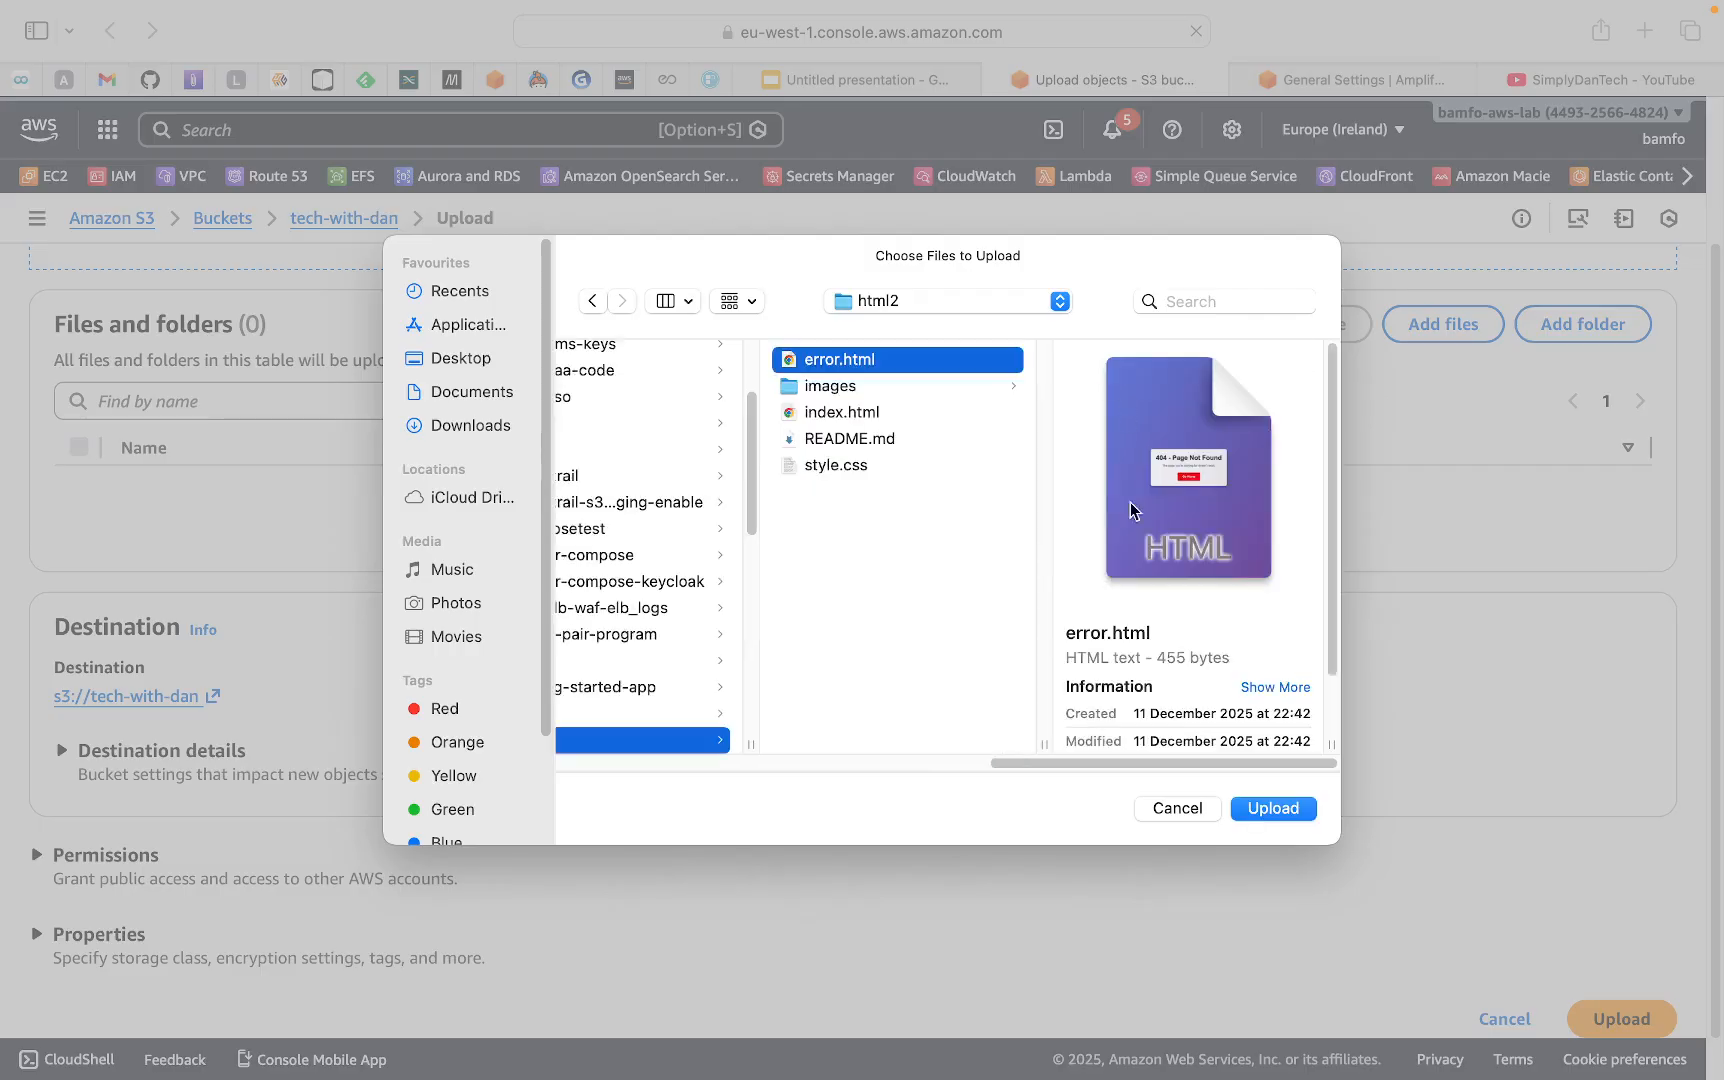
pyautogui.keyDown('super'); pyautogui.click(846, 416); pyautogui.keyUp('super')
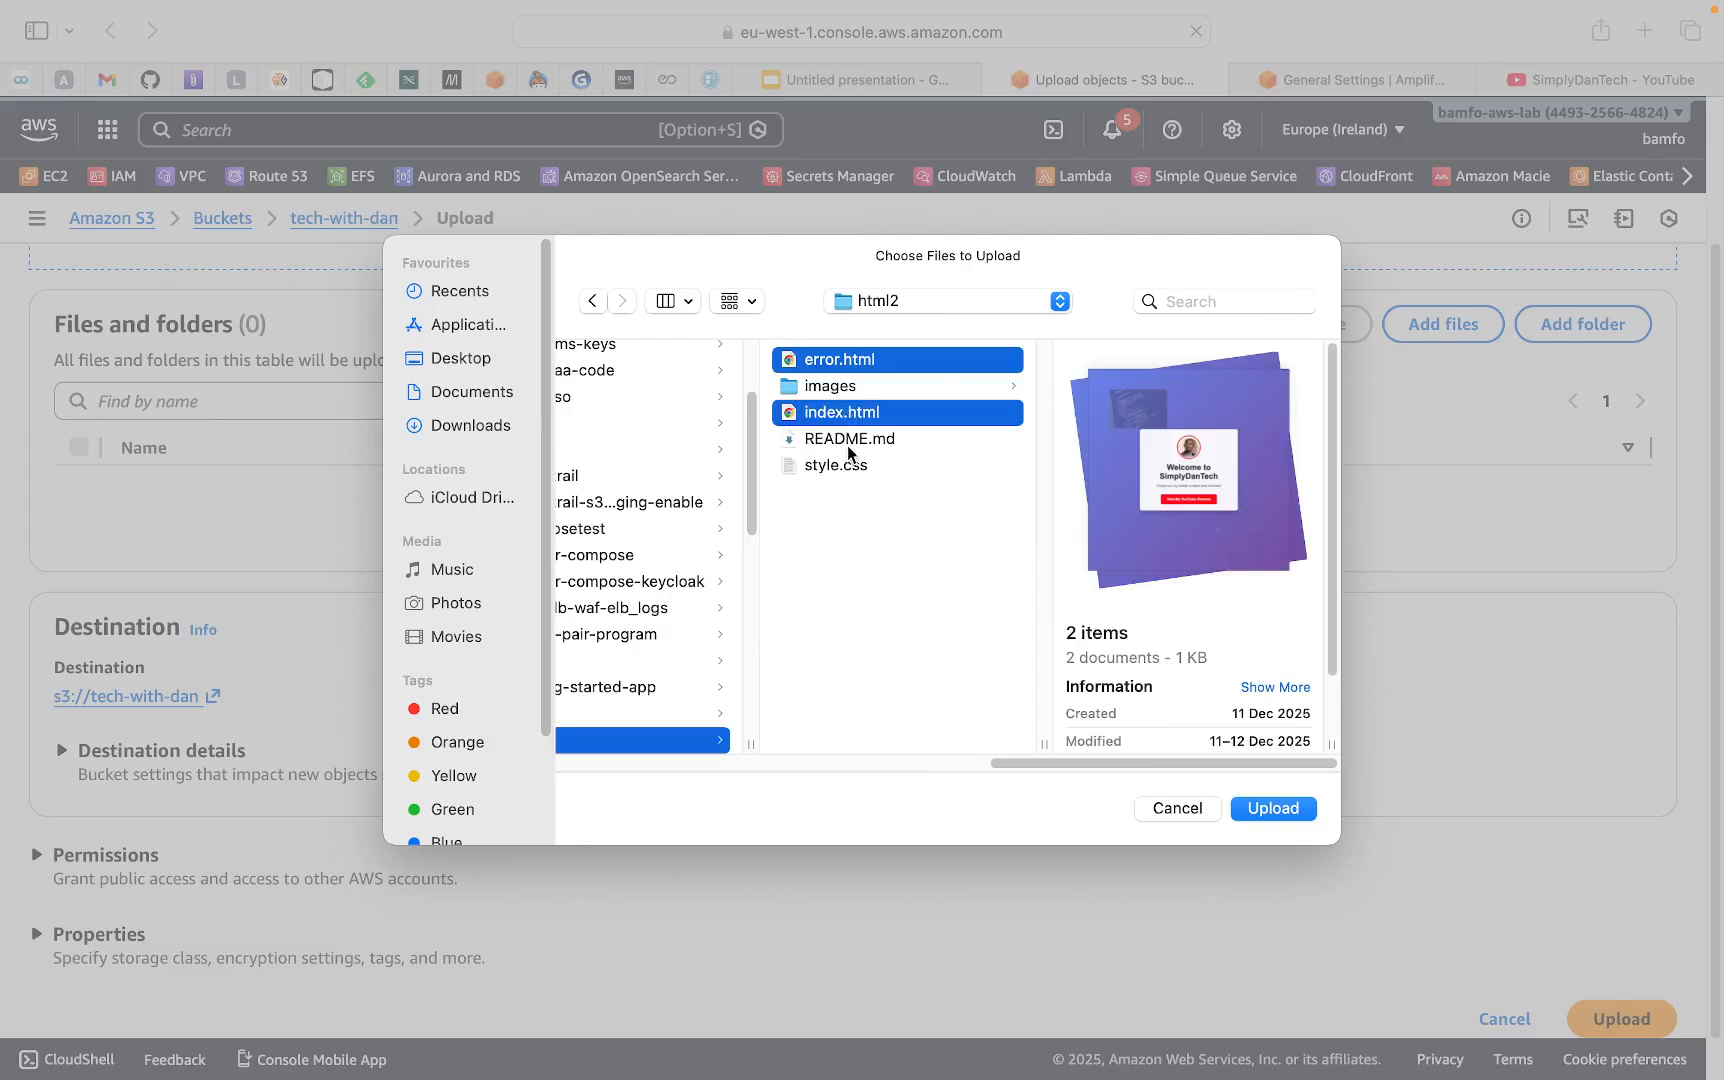
pyautogui.keyDown('super'); pyautogui.click(848, 440); pyautogui.keyUp('super')
pyautogui.keyDown('super'); pyautogui.click(840, 467); pyautogui.keyUp('super')
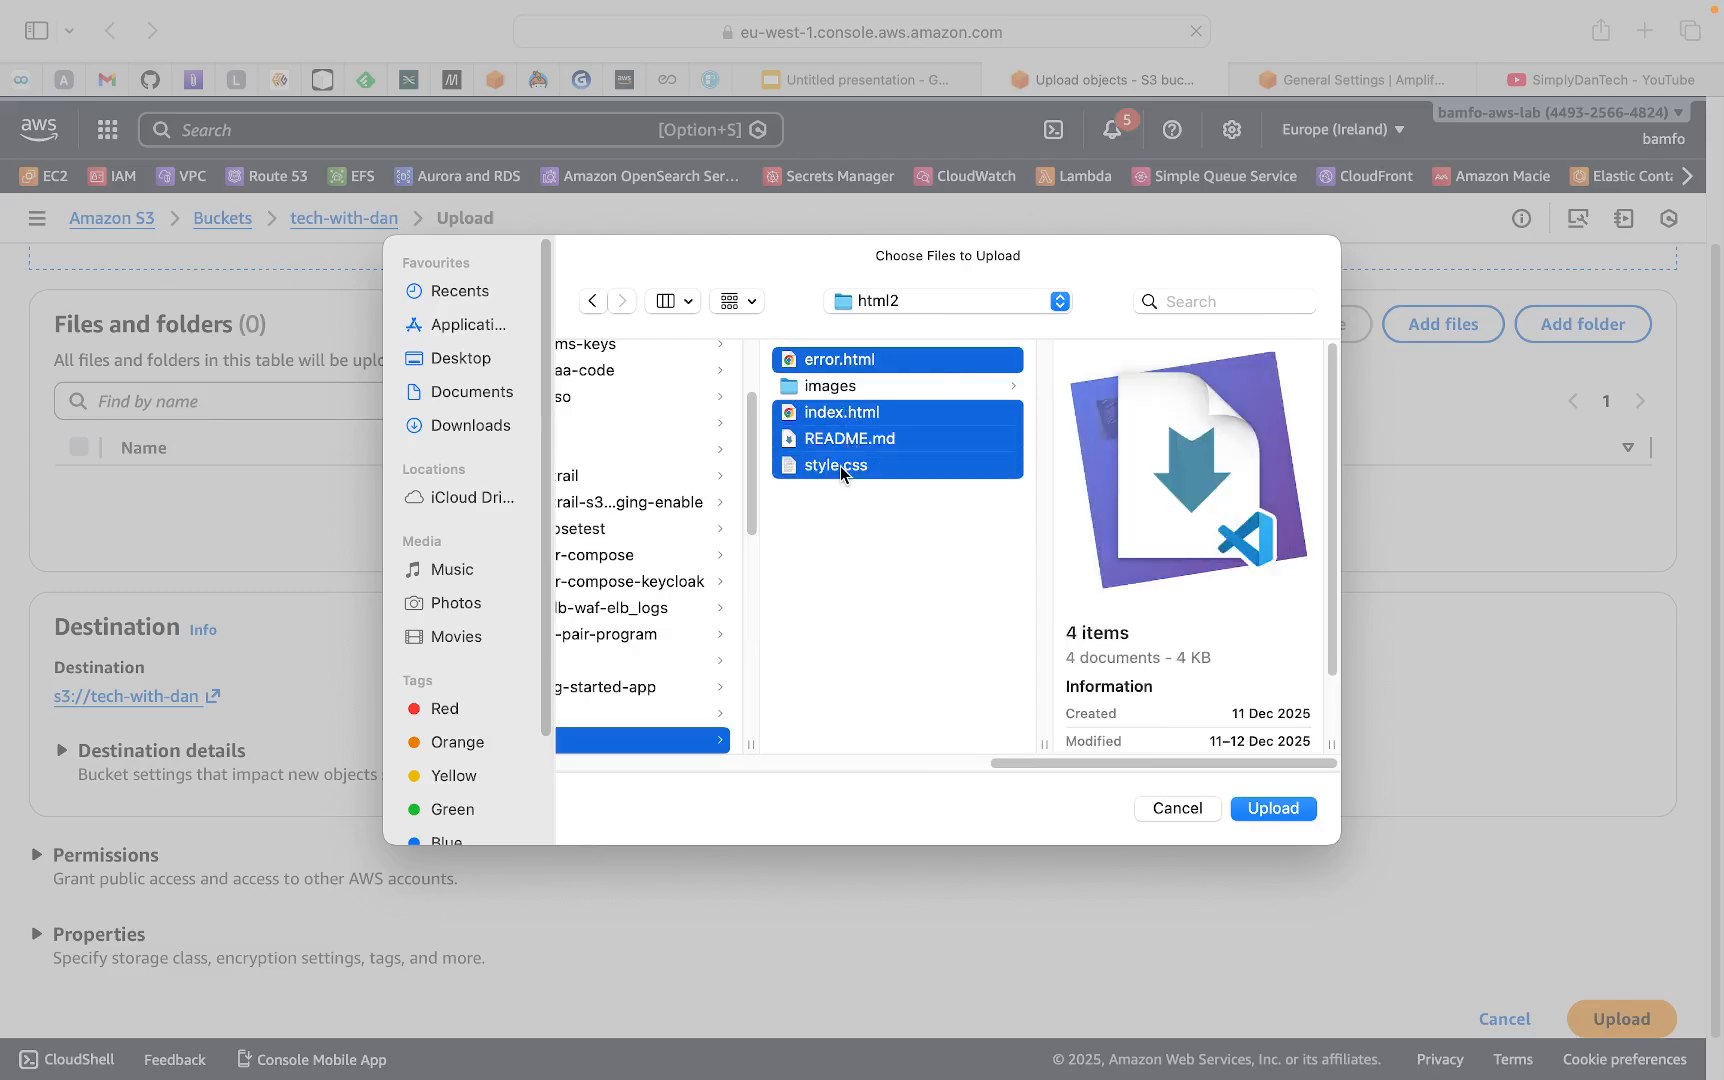
pyautogui.click(1272, 808)
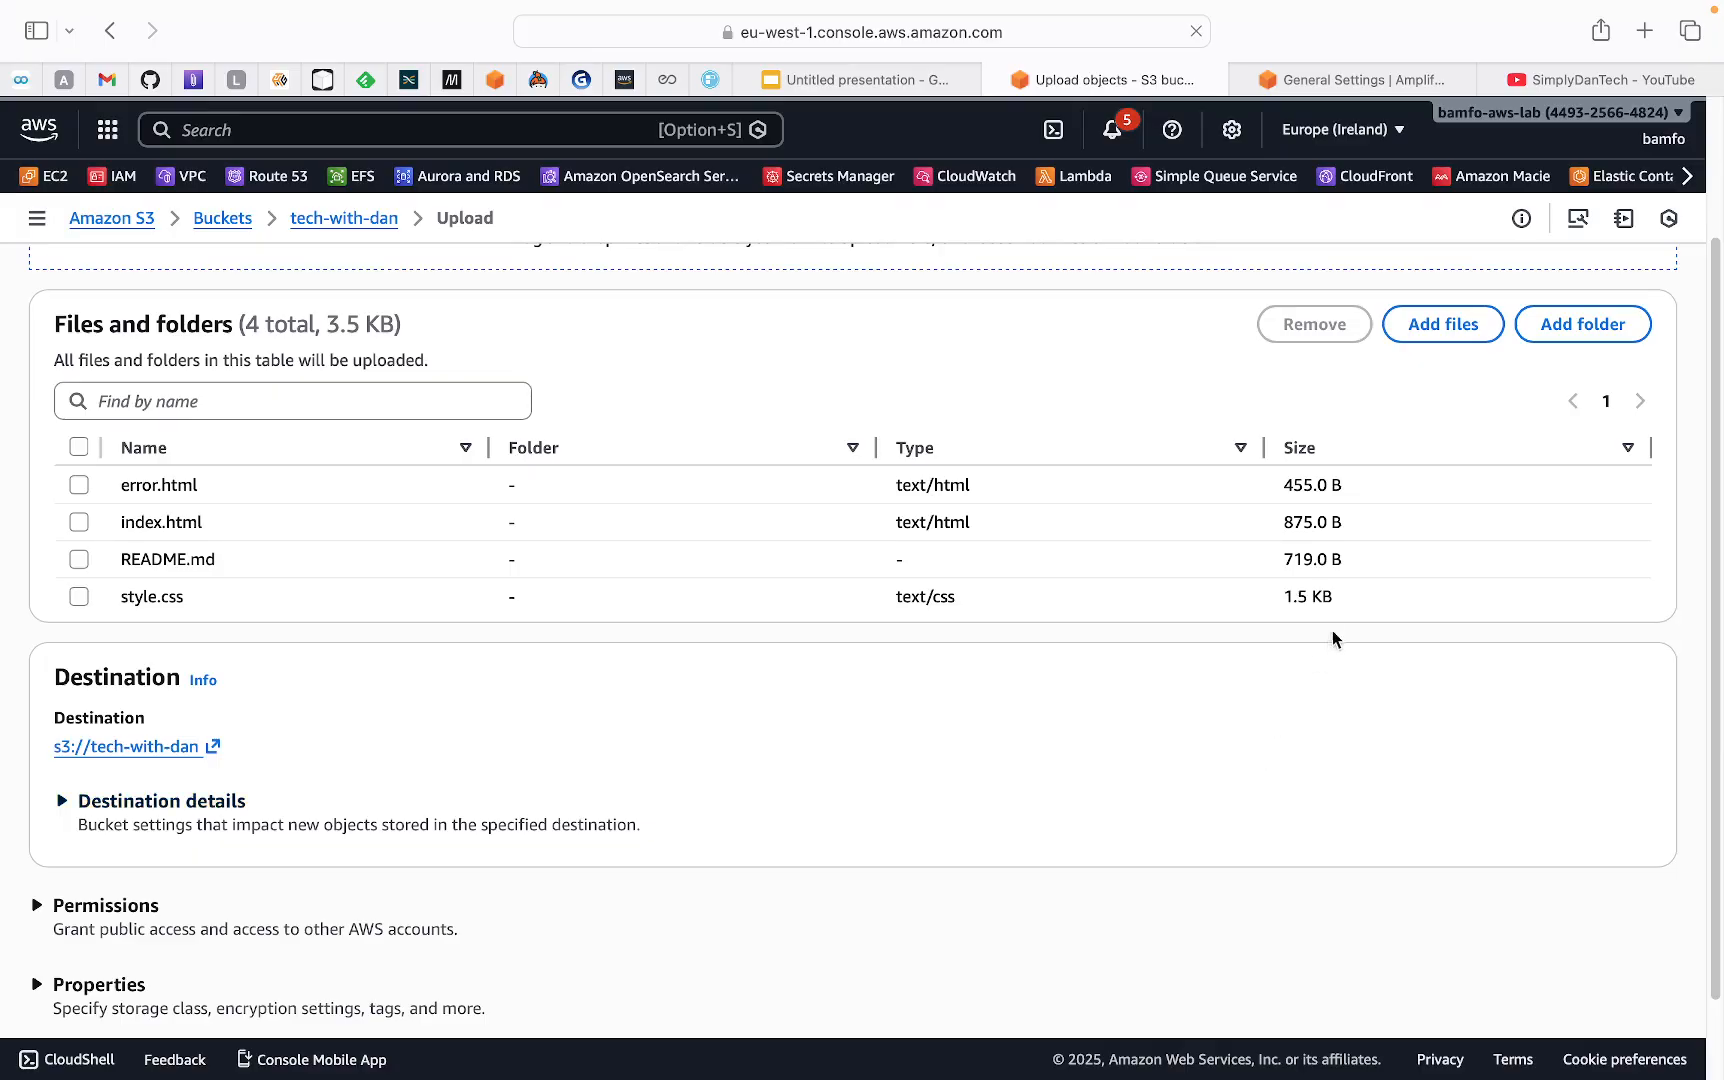
# Upload the four website files to the bucket and close the upload status page
pyautogui.scroll(-2, 1448, 672)
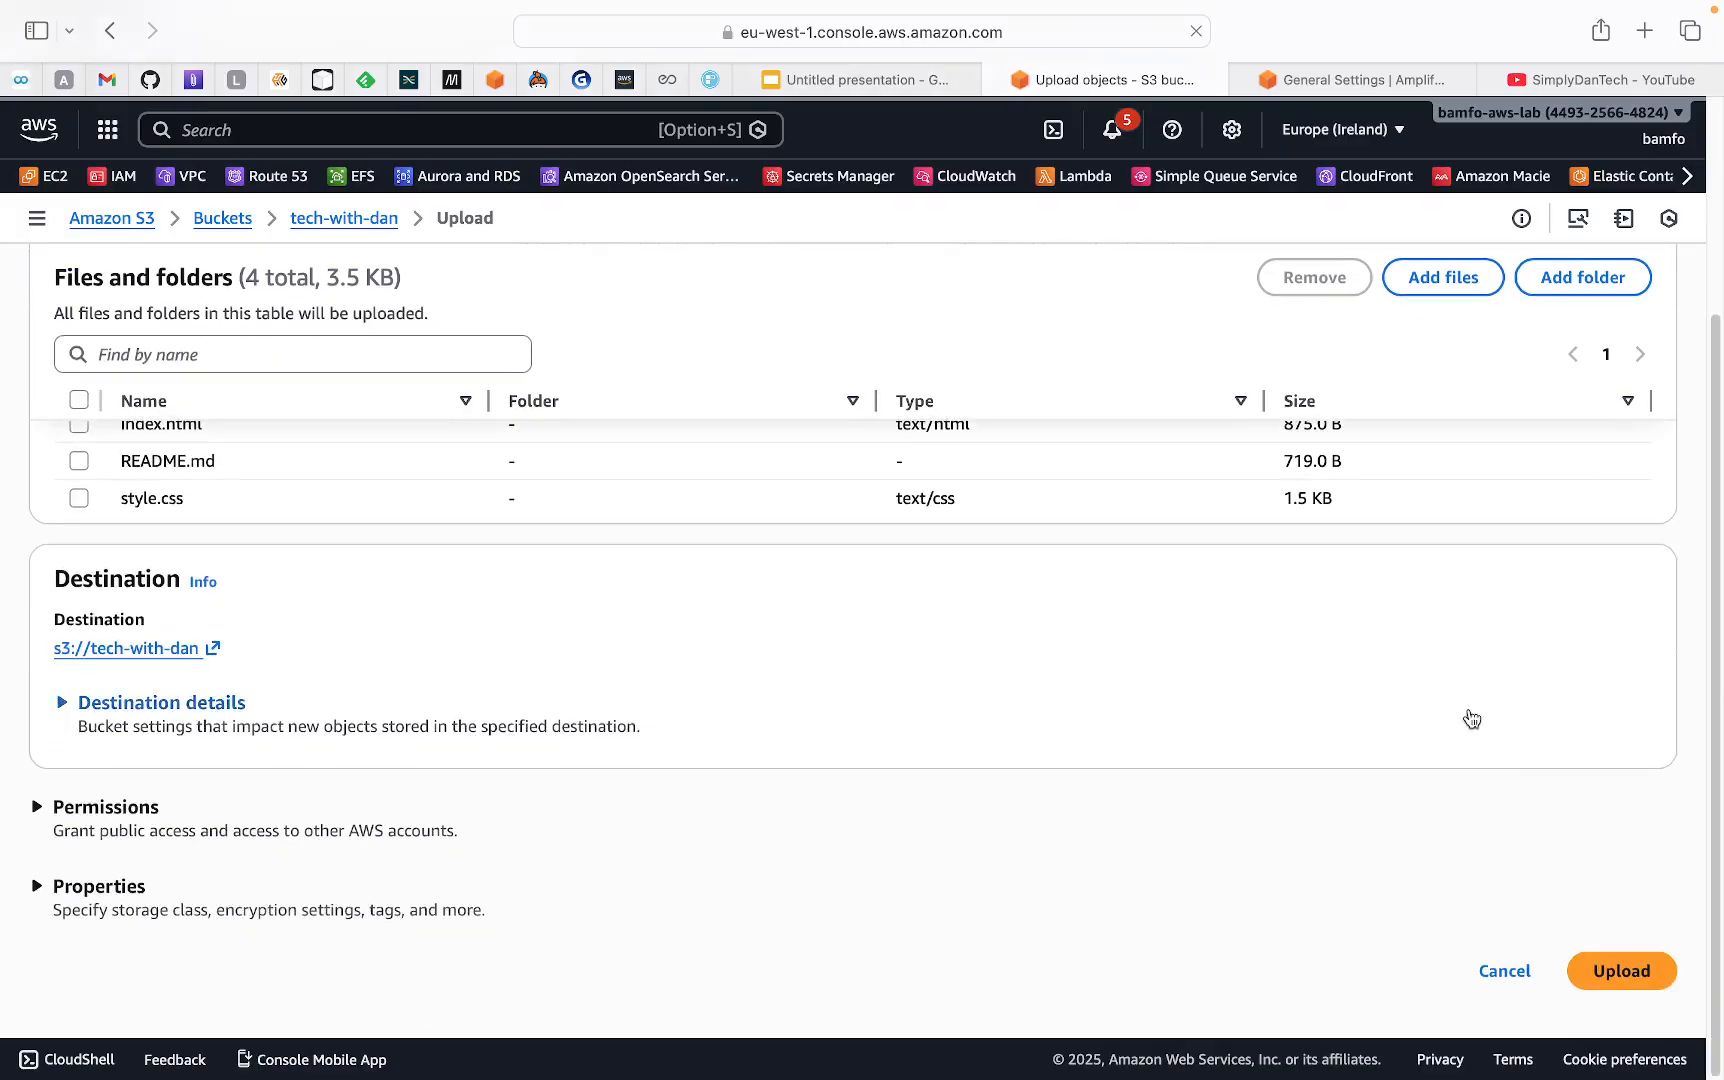
pyautogui.click(1622, 972)
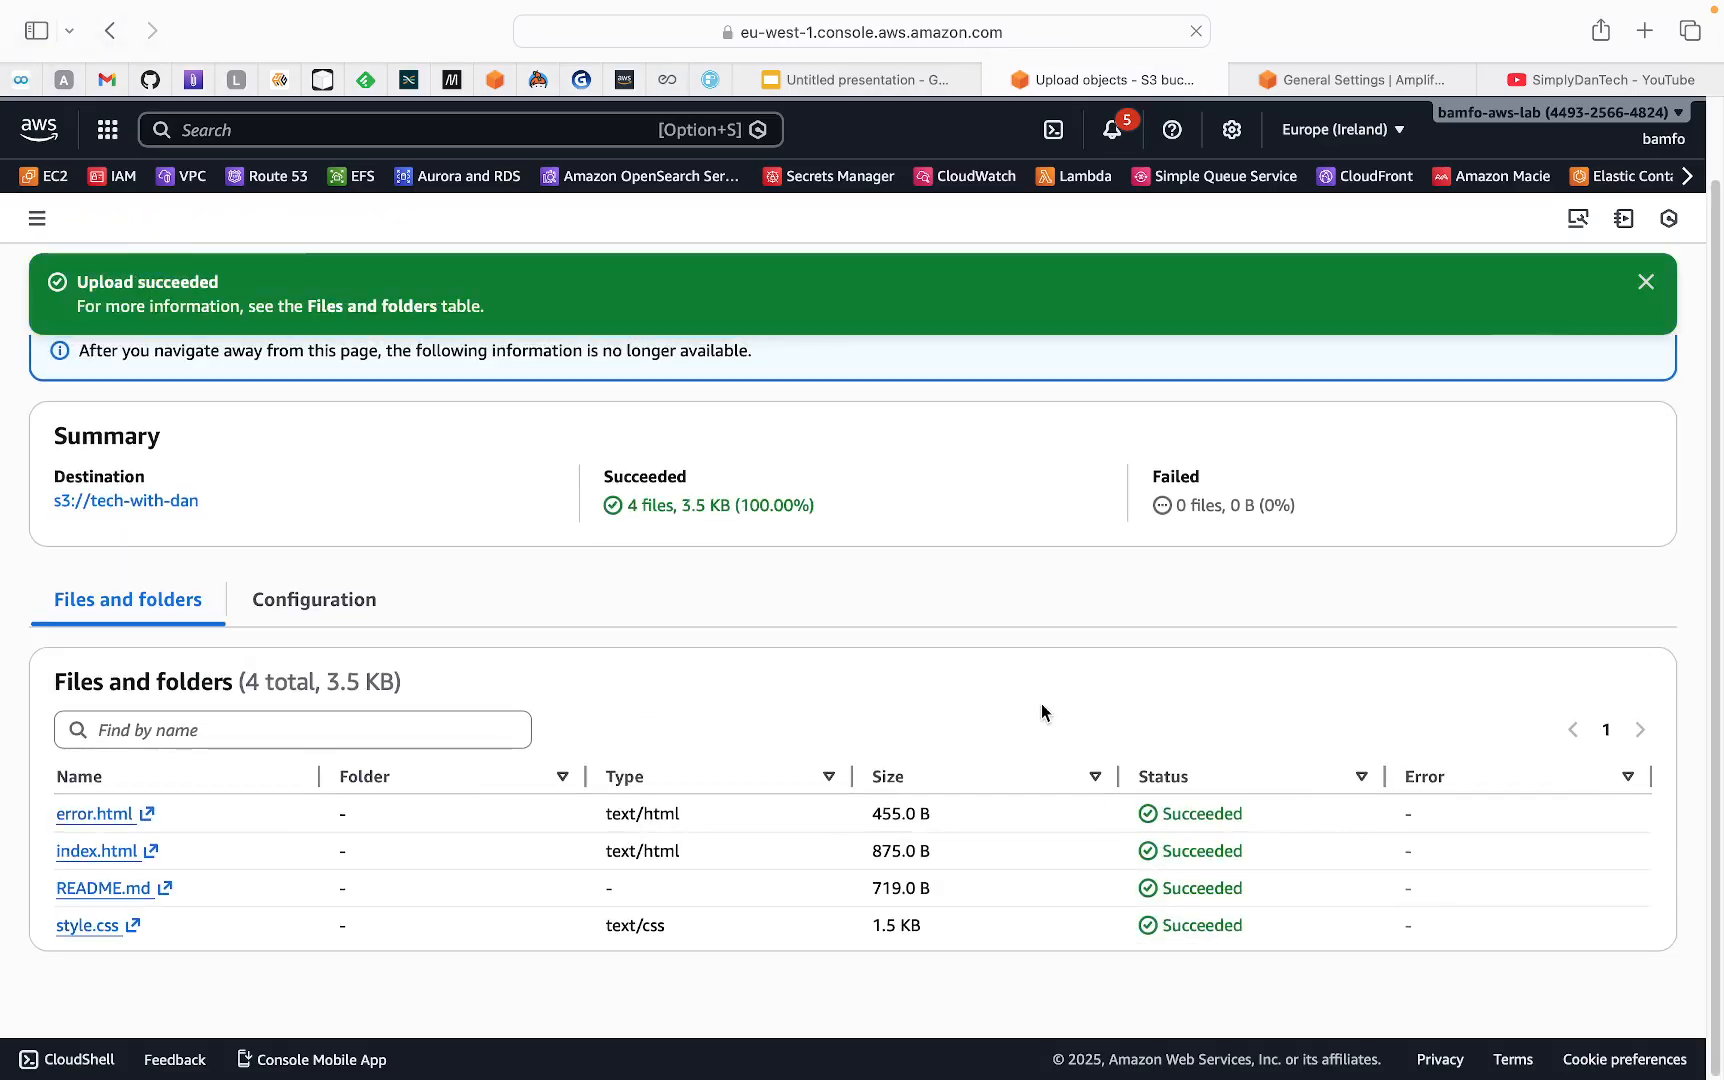
pyautogui.click(1644, 289)
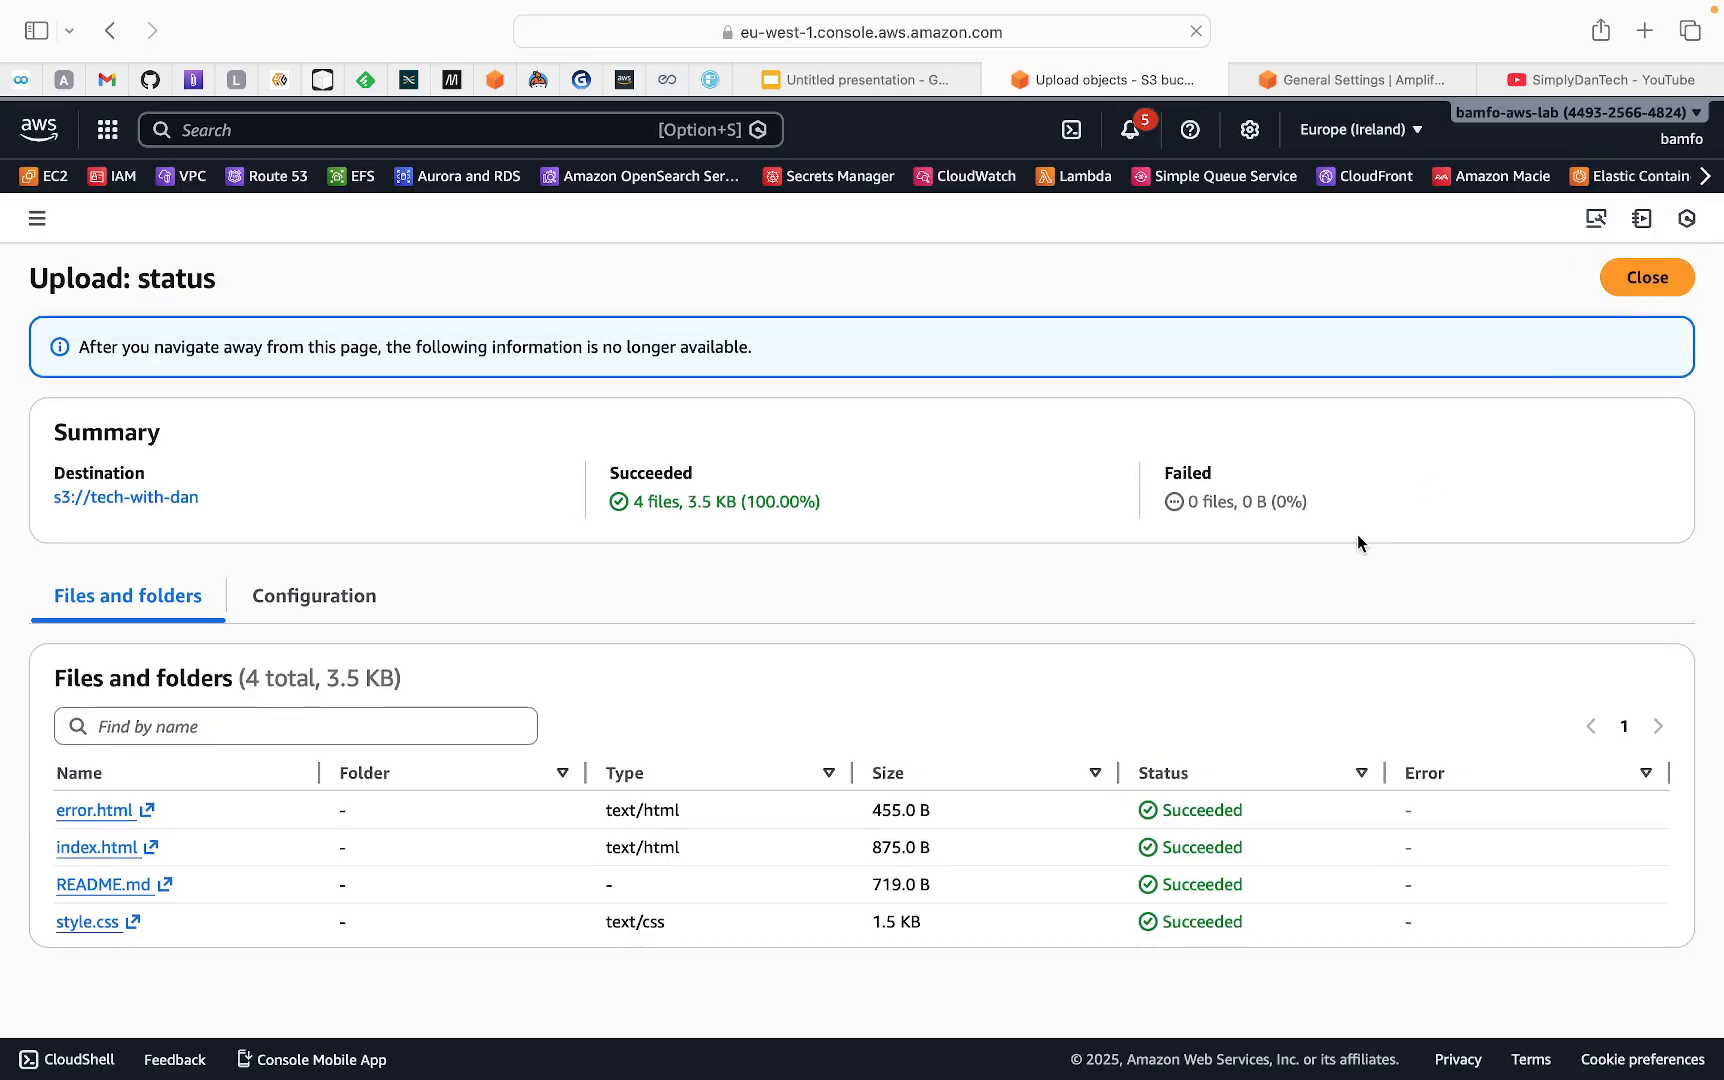
pyautogui.click(1628, 289)
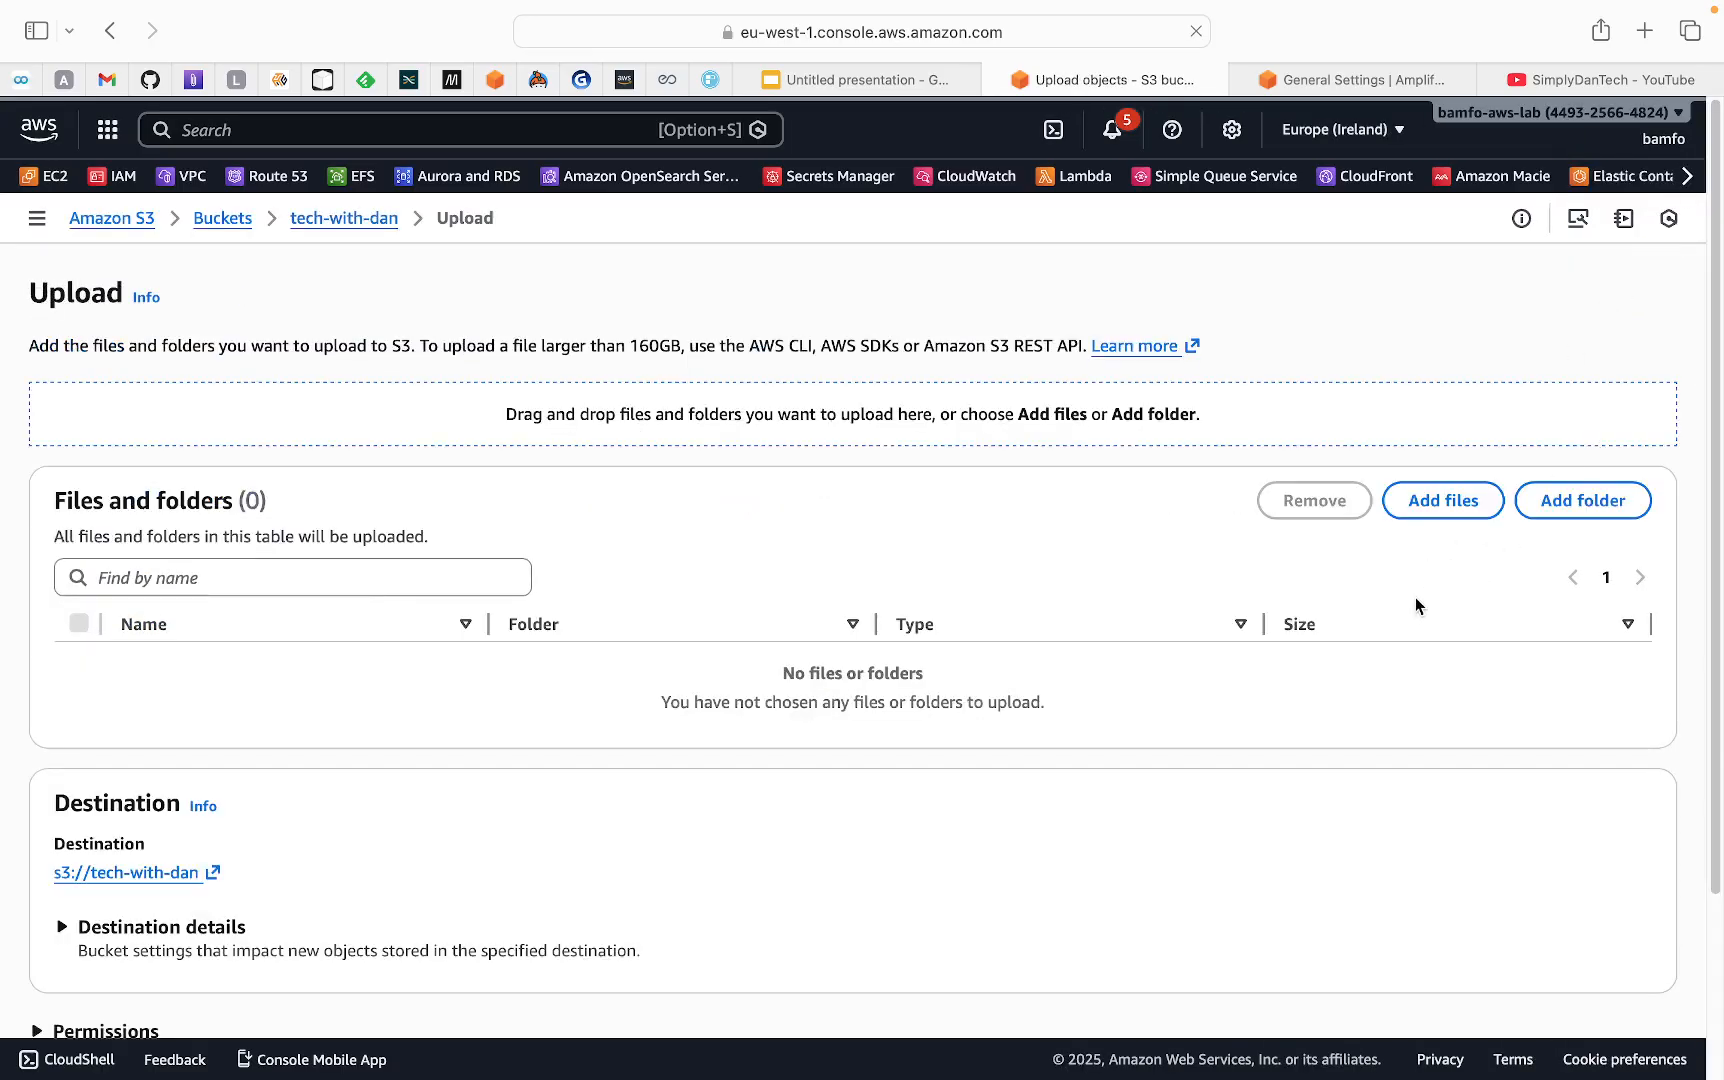
# Upload the images folder from html2 to the tech-with-dan bucket
pyautogui.click(1585, 502)
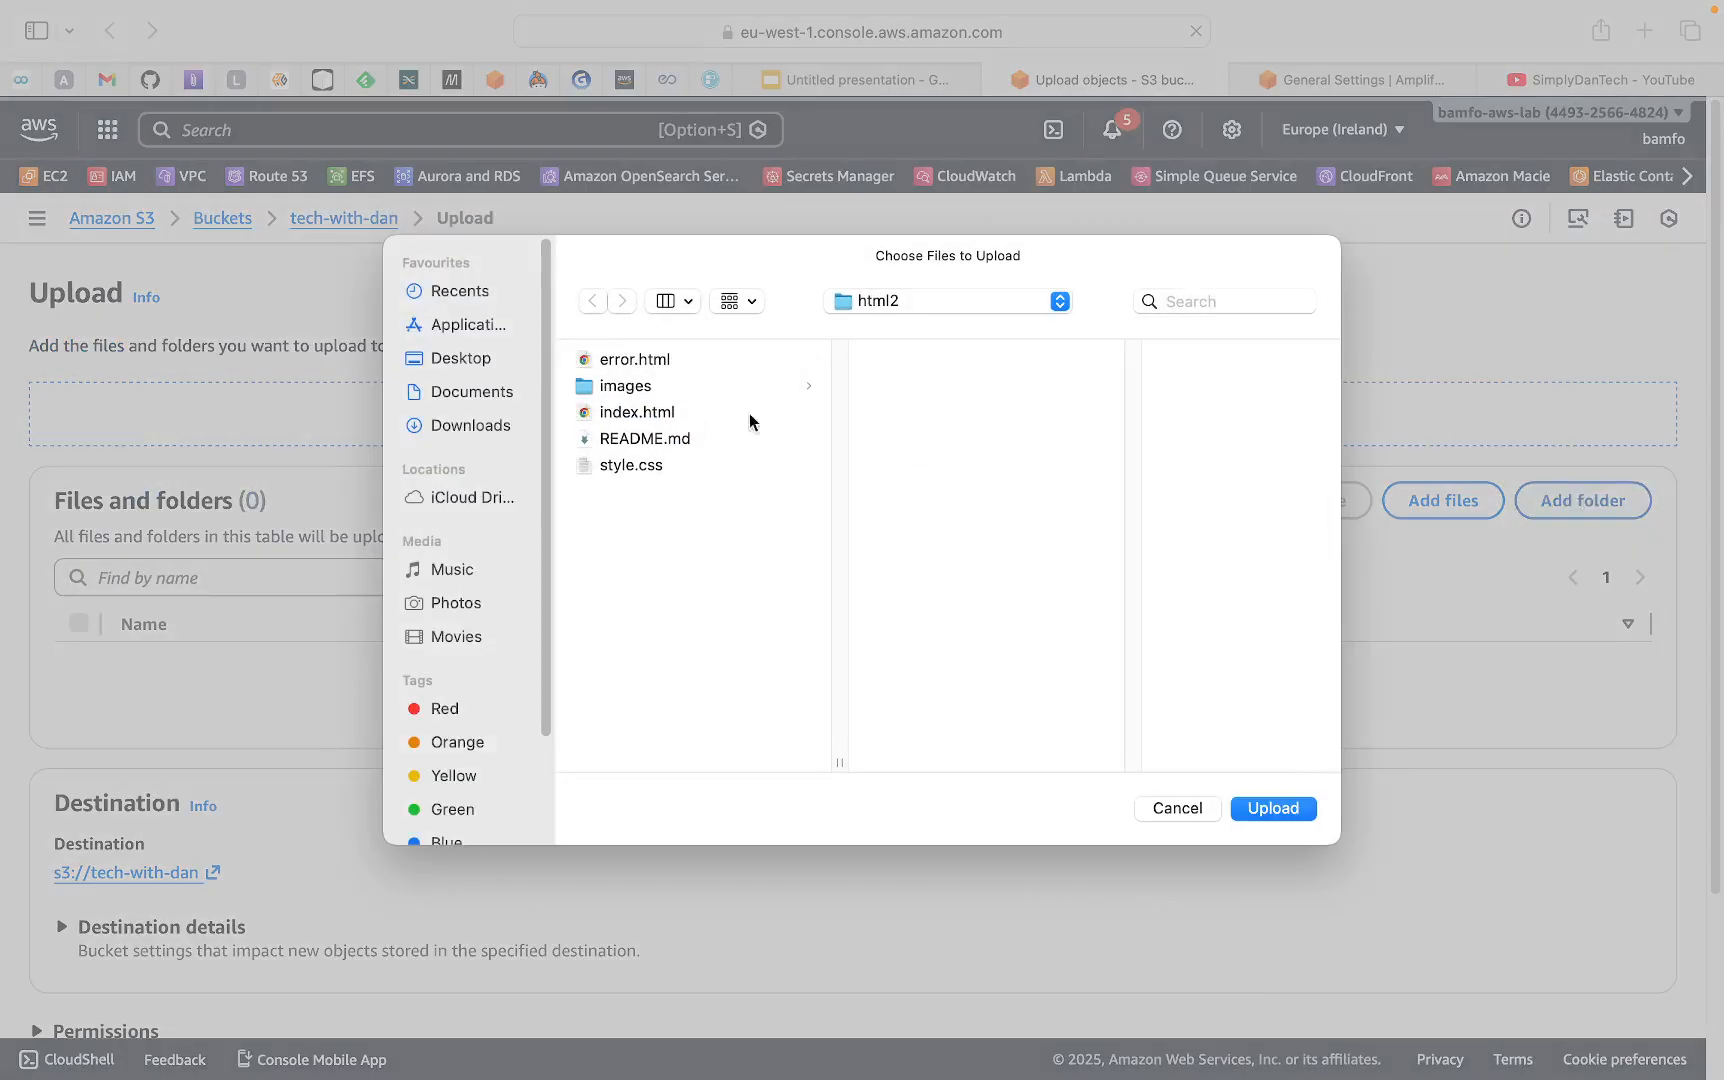
pyautogui.click(621, 387)
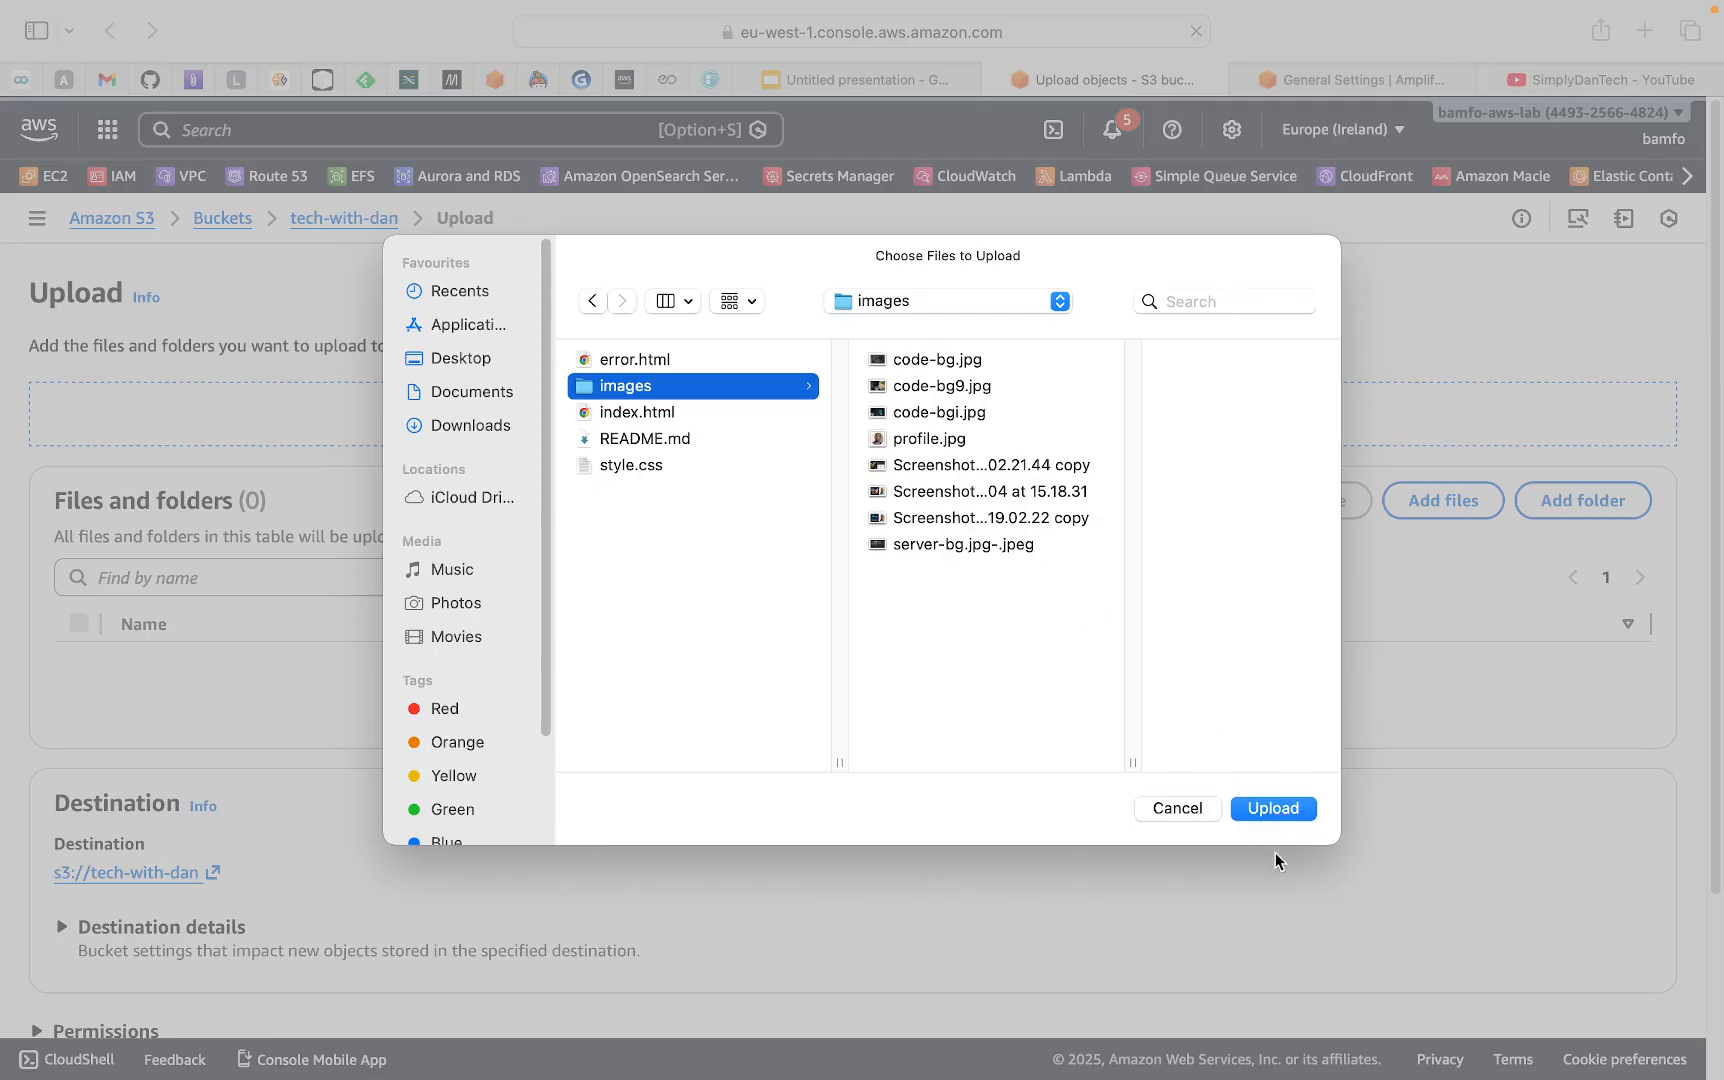
pyautogui.click(1270, 808)
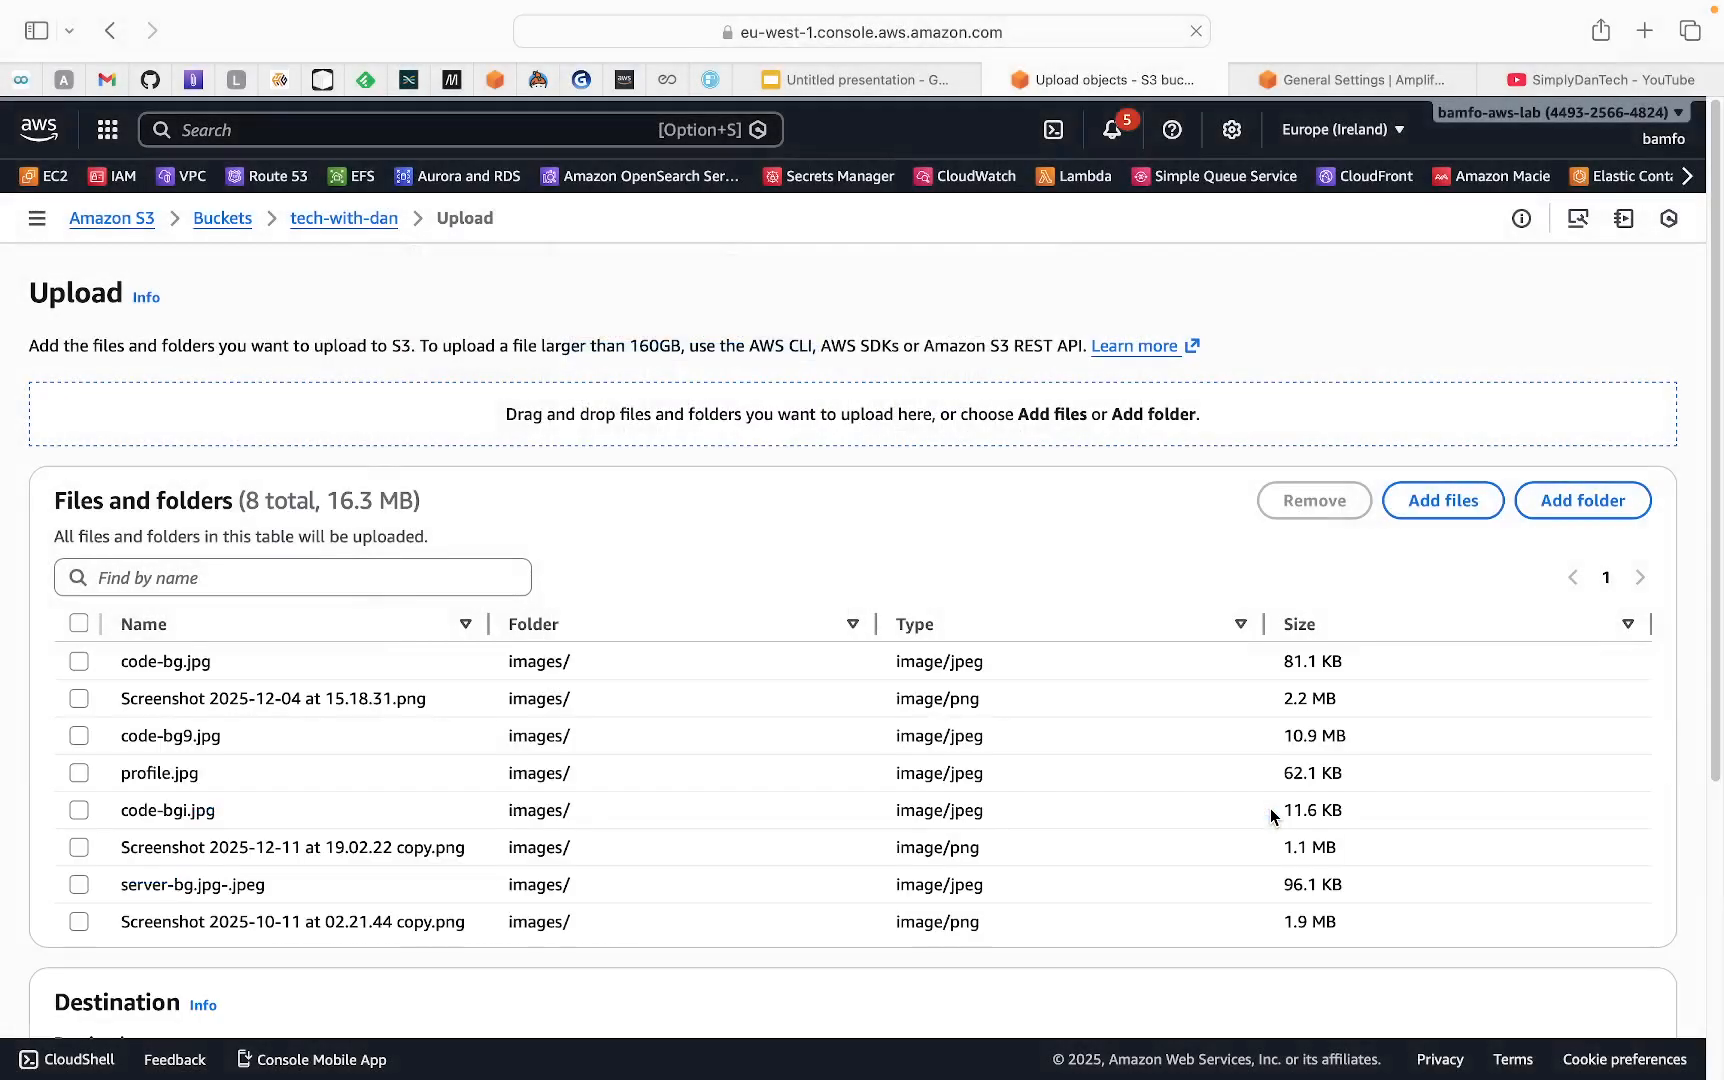
pyautogui.scroll(-3, 1436, 803)
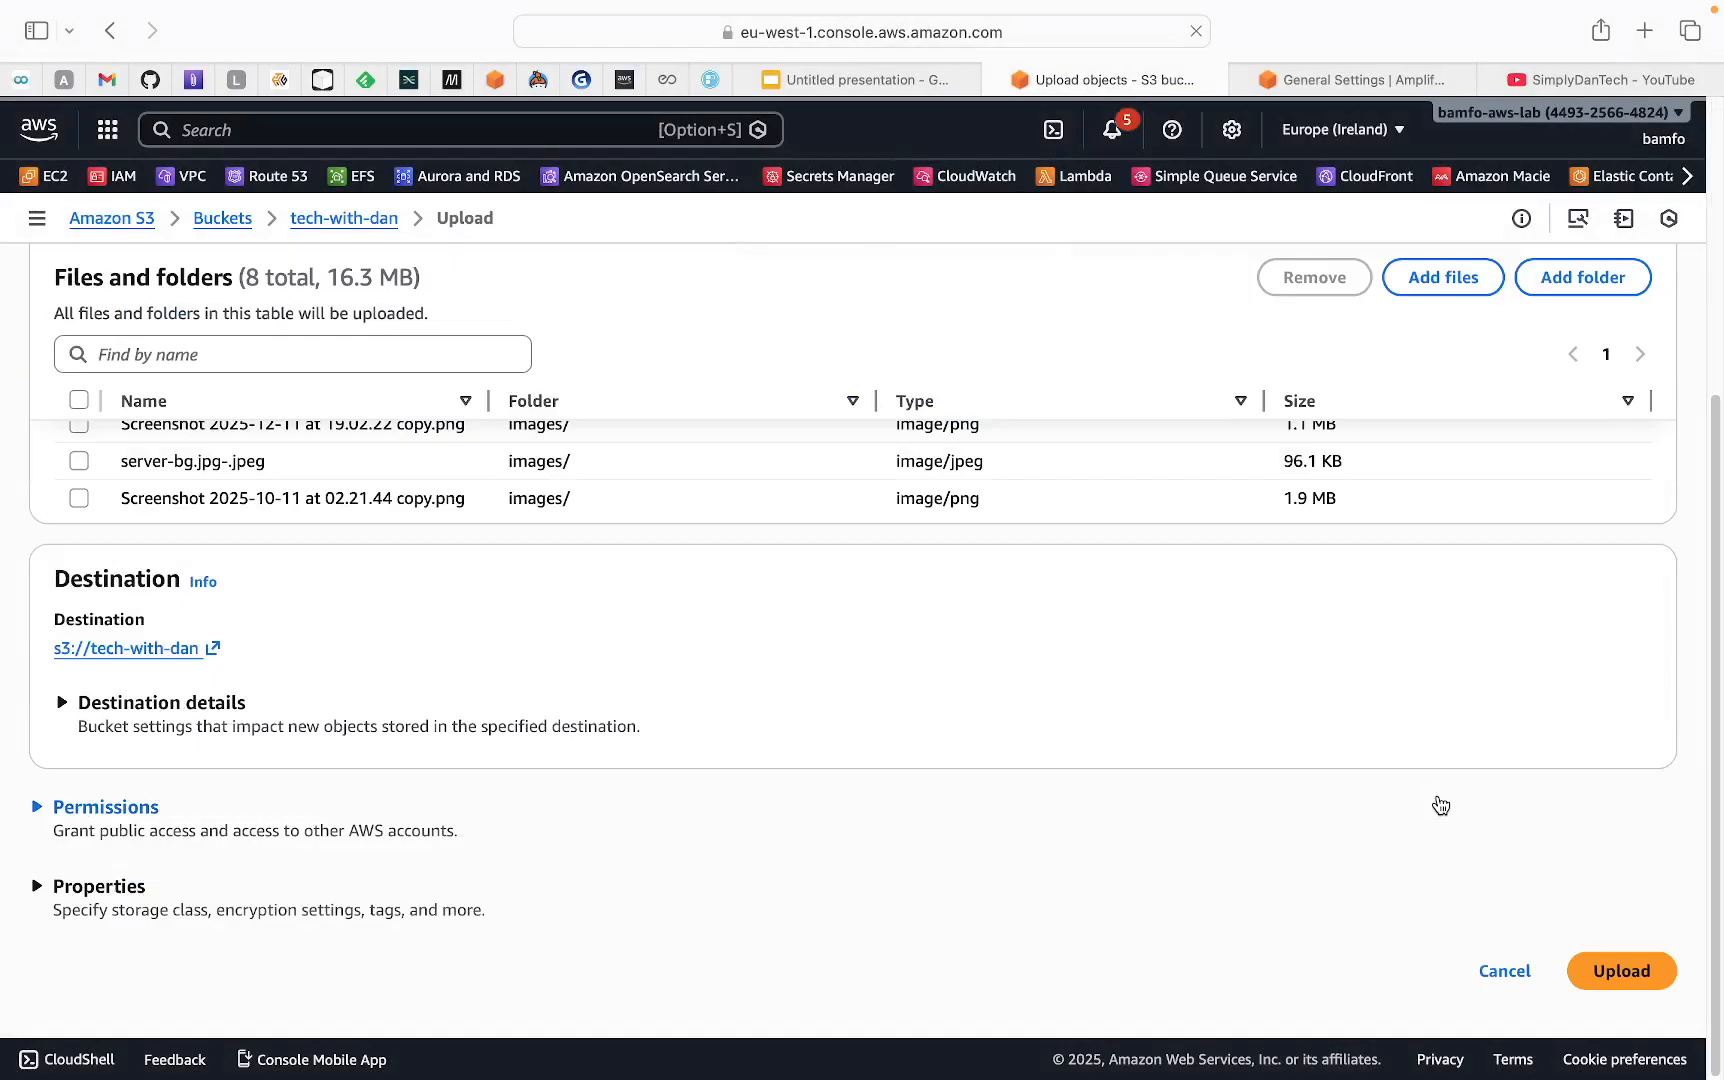
pyautogui.click(1611, 975)
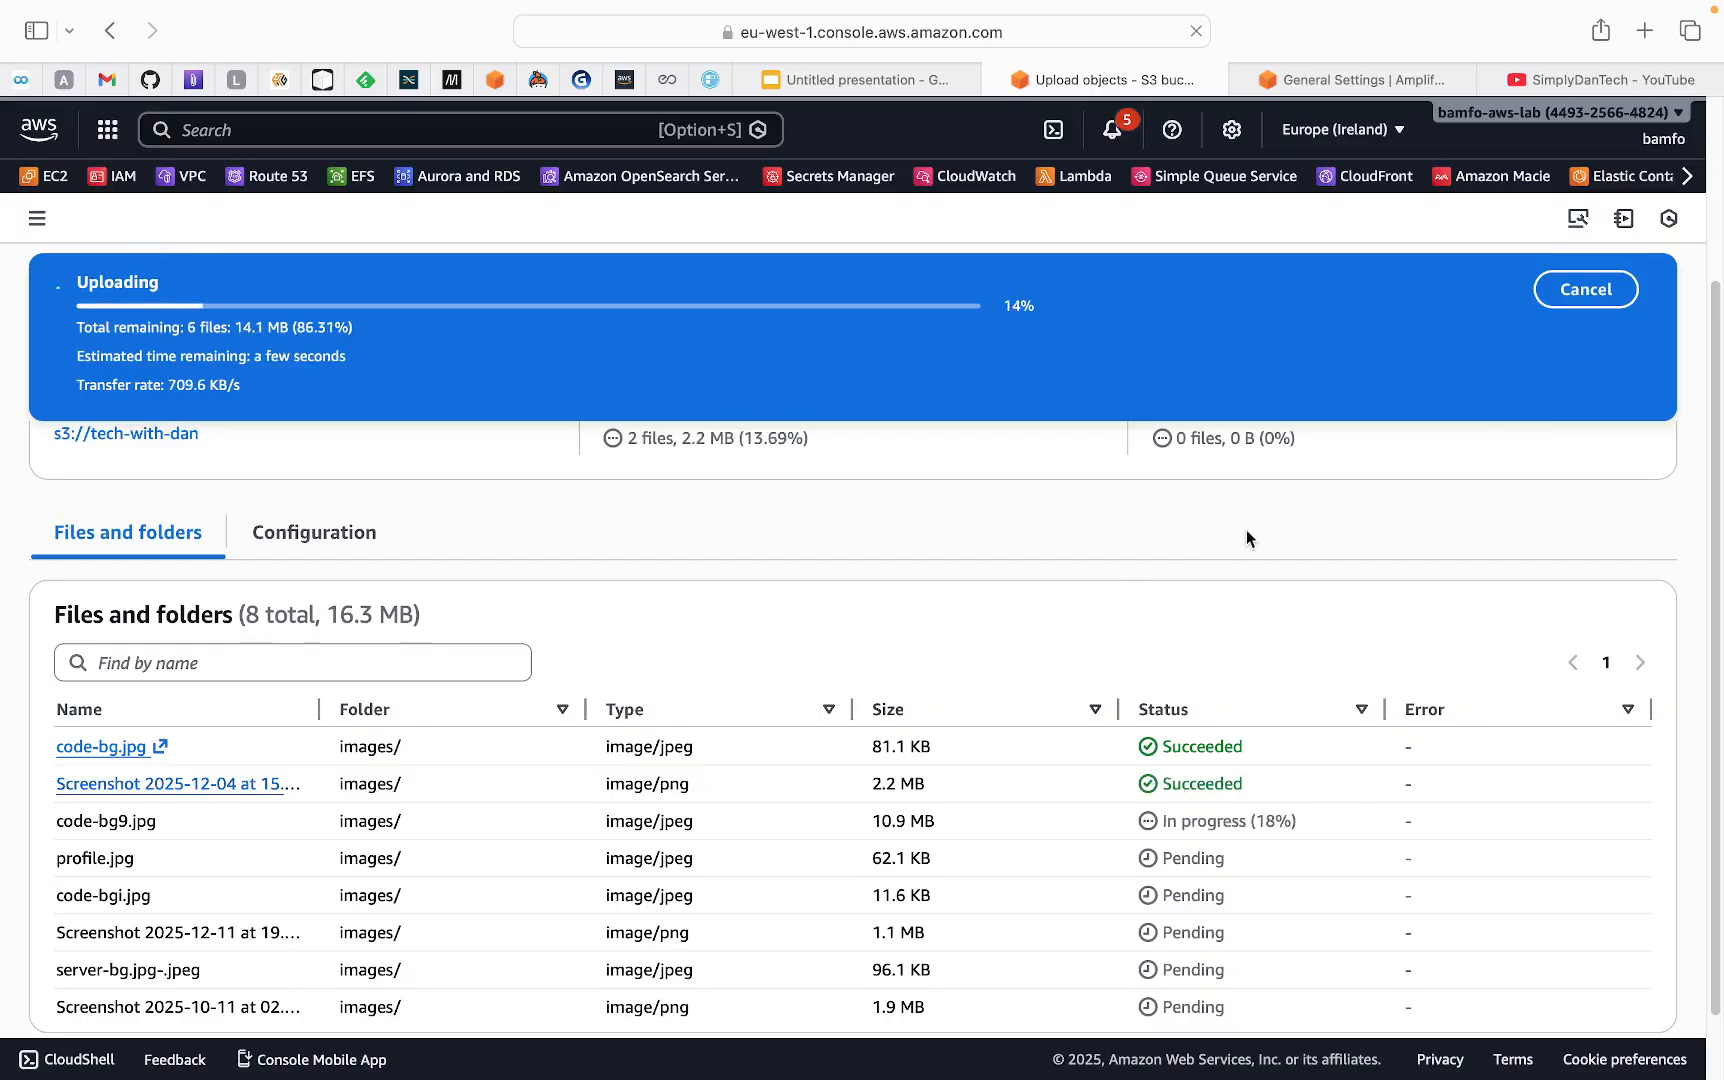
# Review the image upload status, dismiss the notification, and open the destination bucket's object list
pyautogui.scroll(-2, 1254, 887)
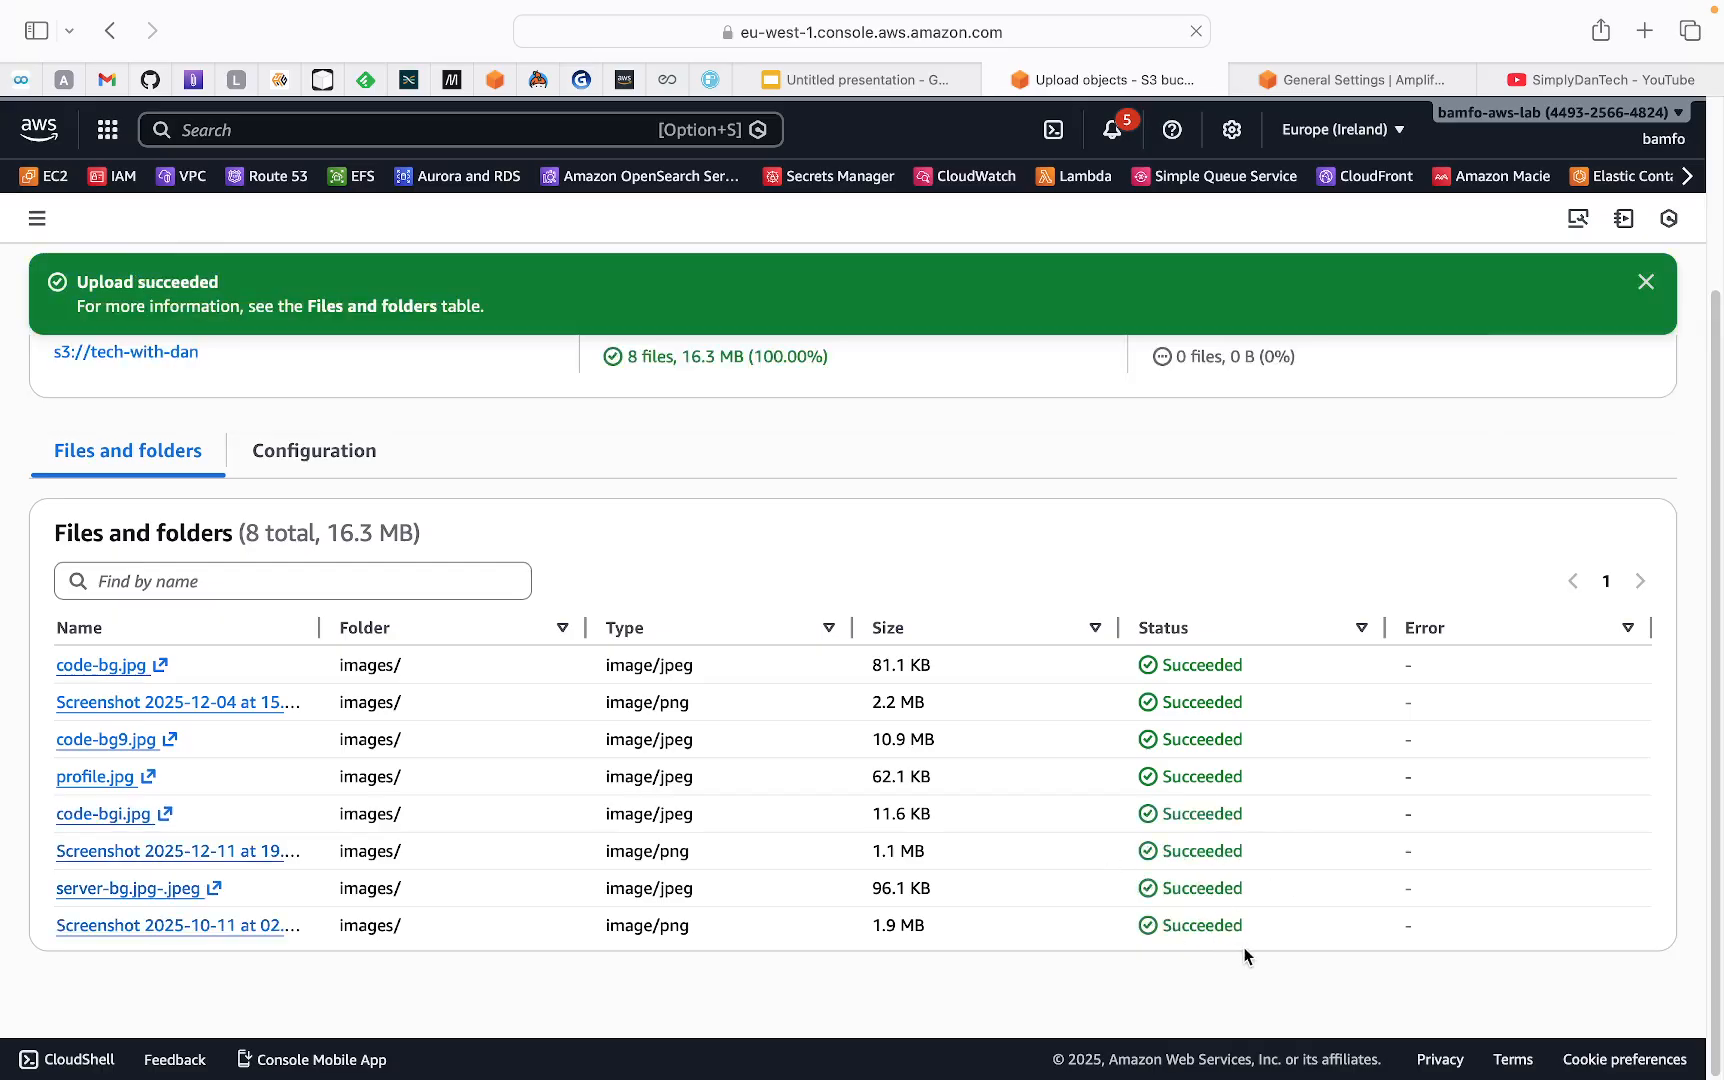
pyautogui.click(1645, 282)
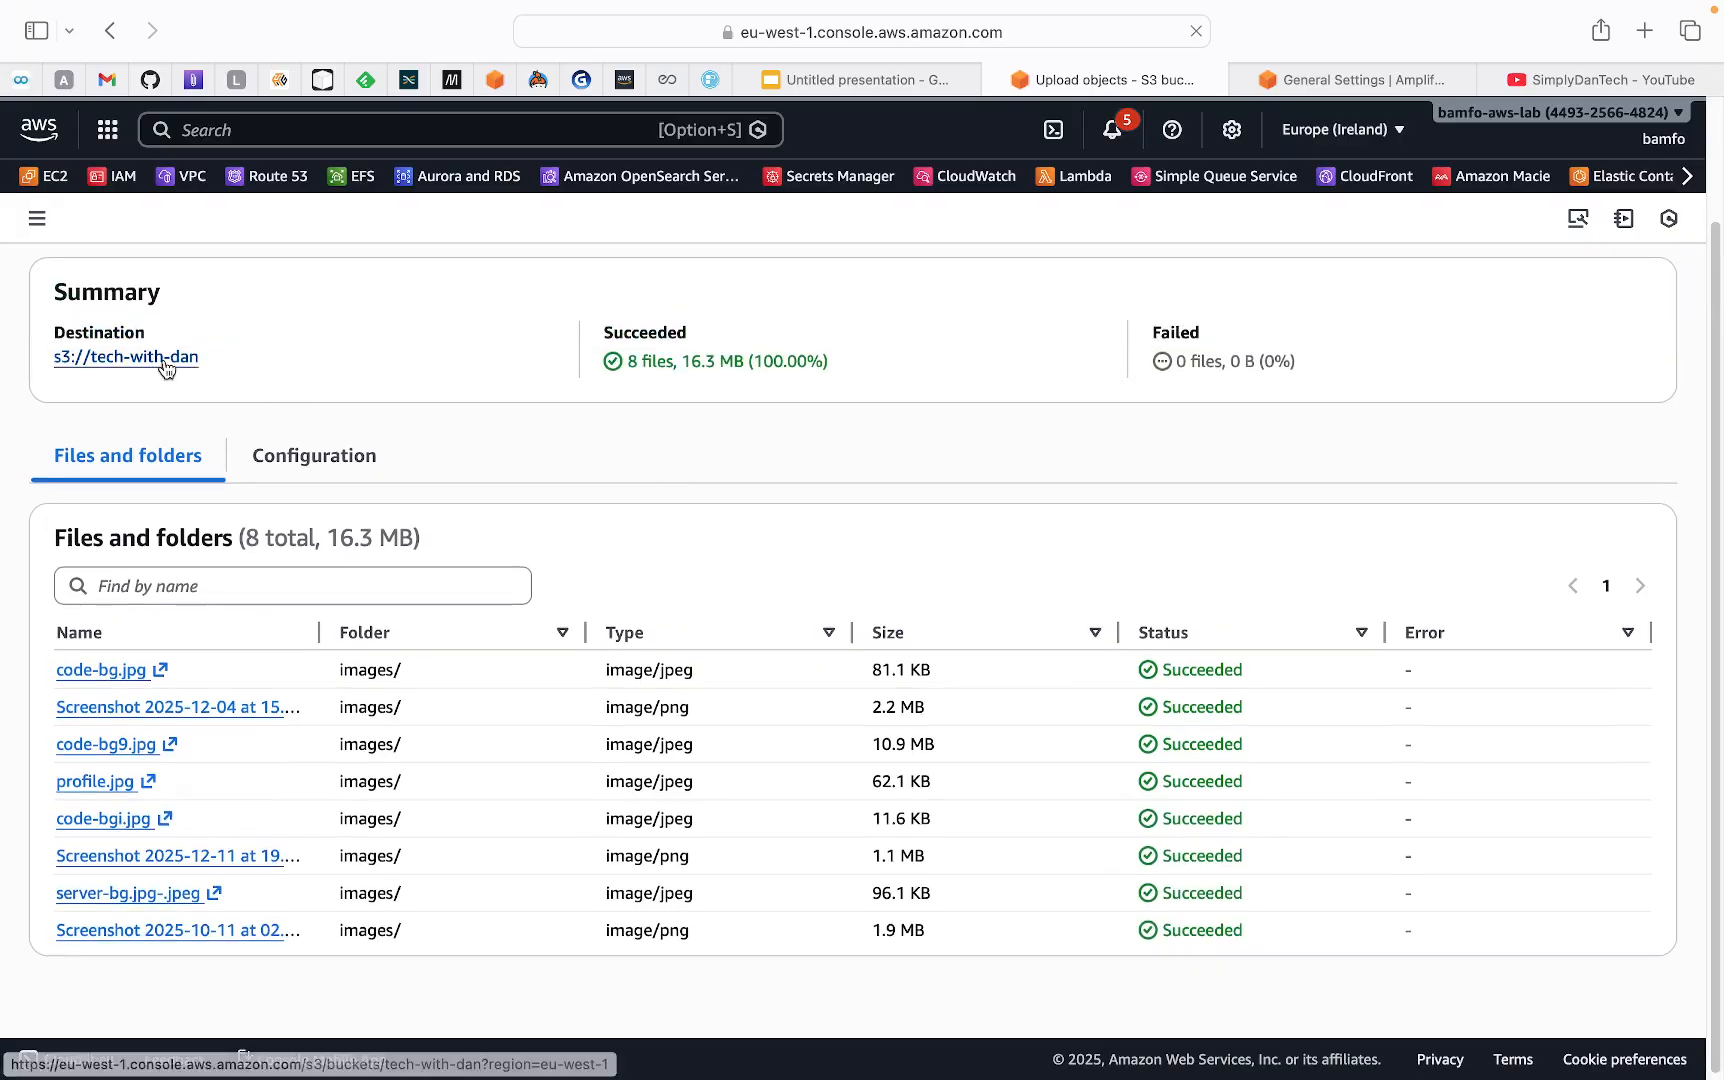
pyautogui.click(164, 362)
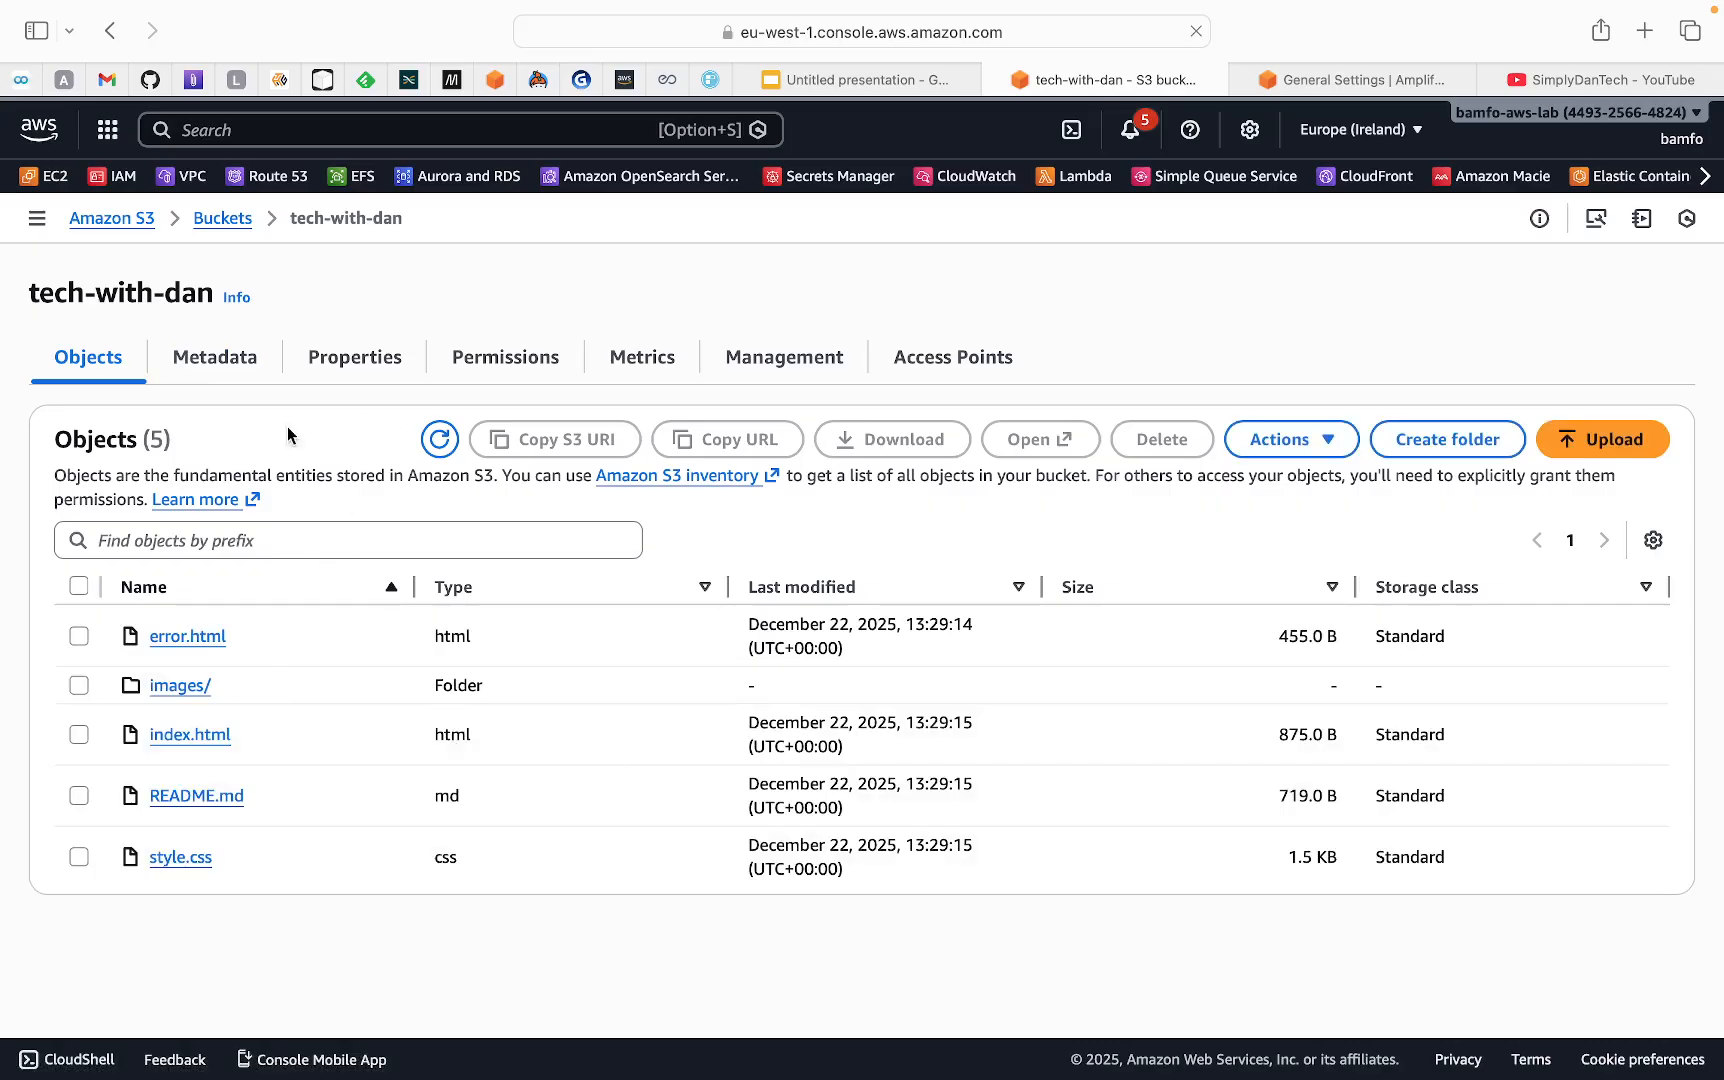
# Examine the tech-with-dan bucket's static website hosting property, opening its edit page and cancelling without changes
pyautogui.click(345, 362)
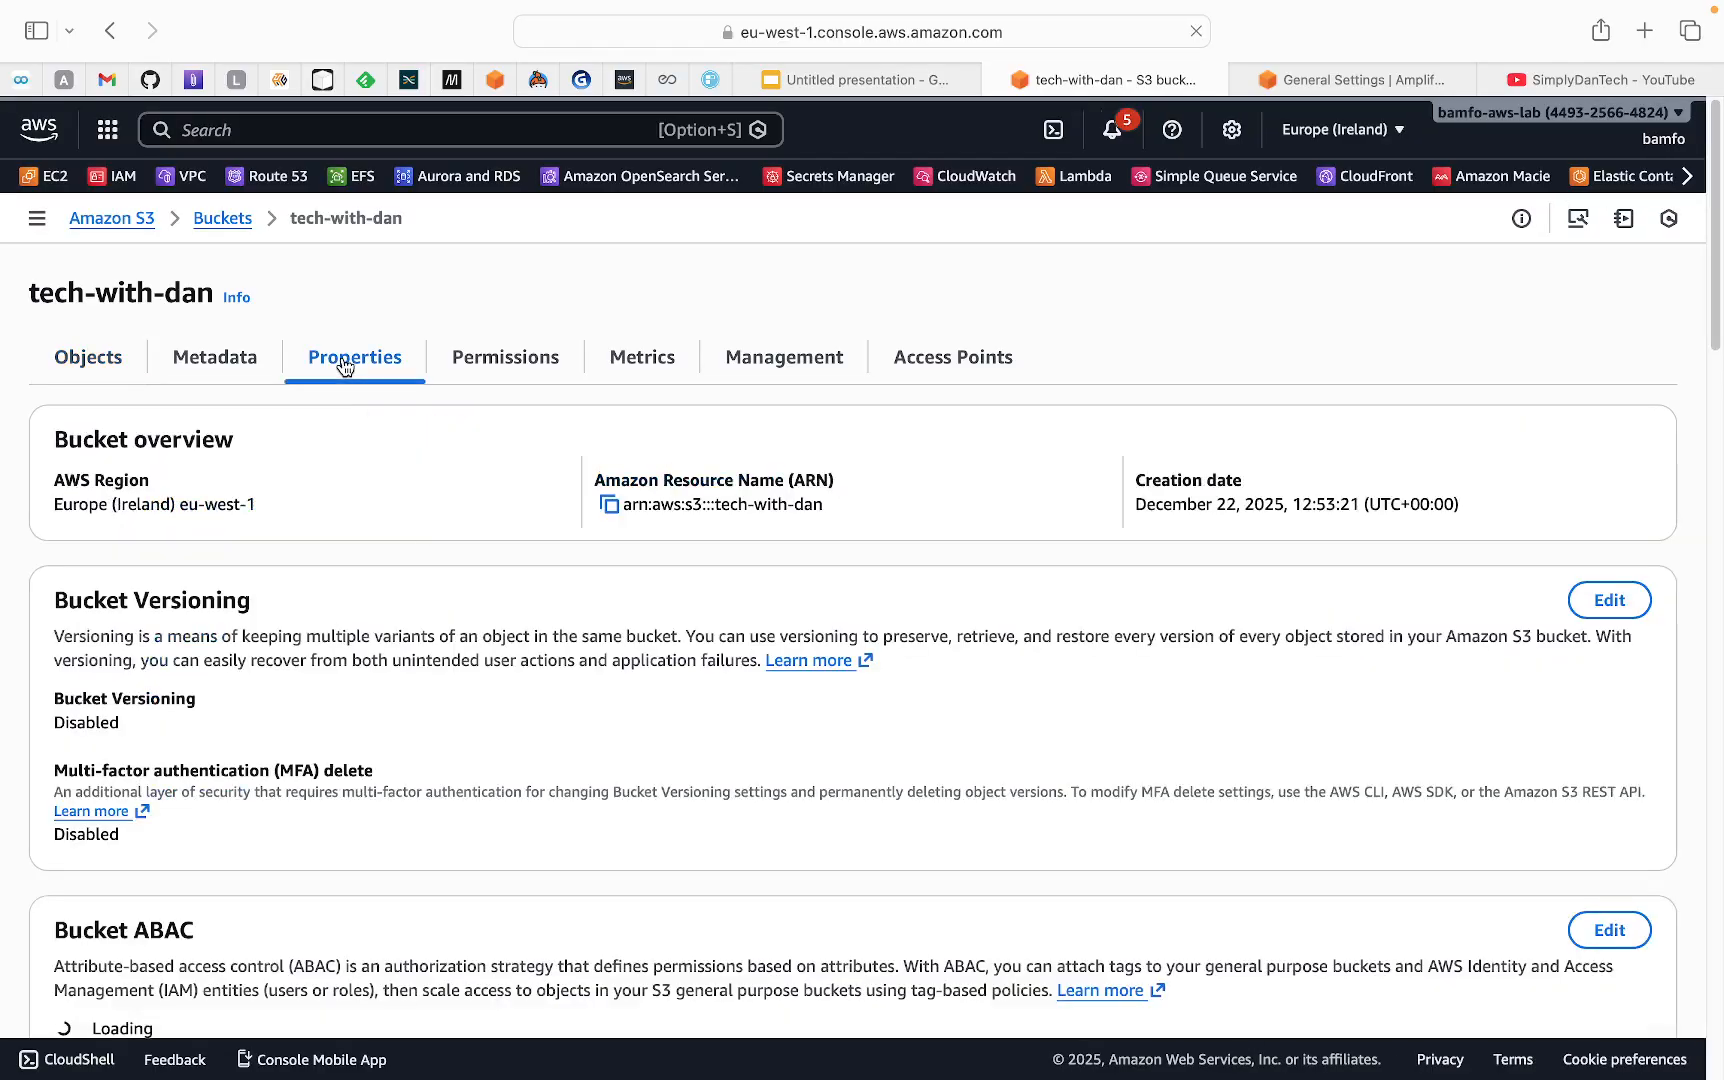
pyautogui.scroll(-15, 465, 686)
pyautogui.scroll(-15, 519, 737)
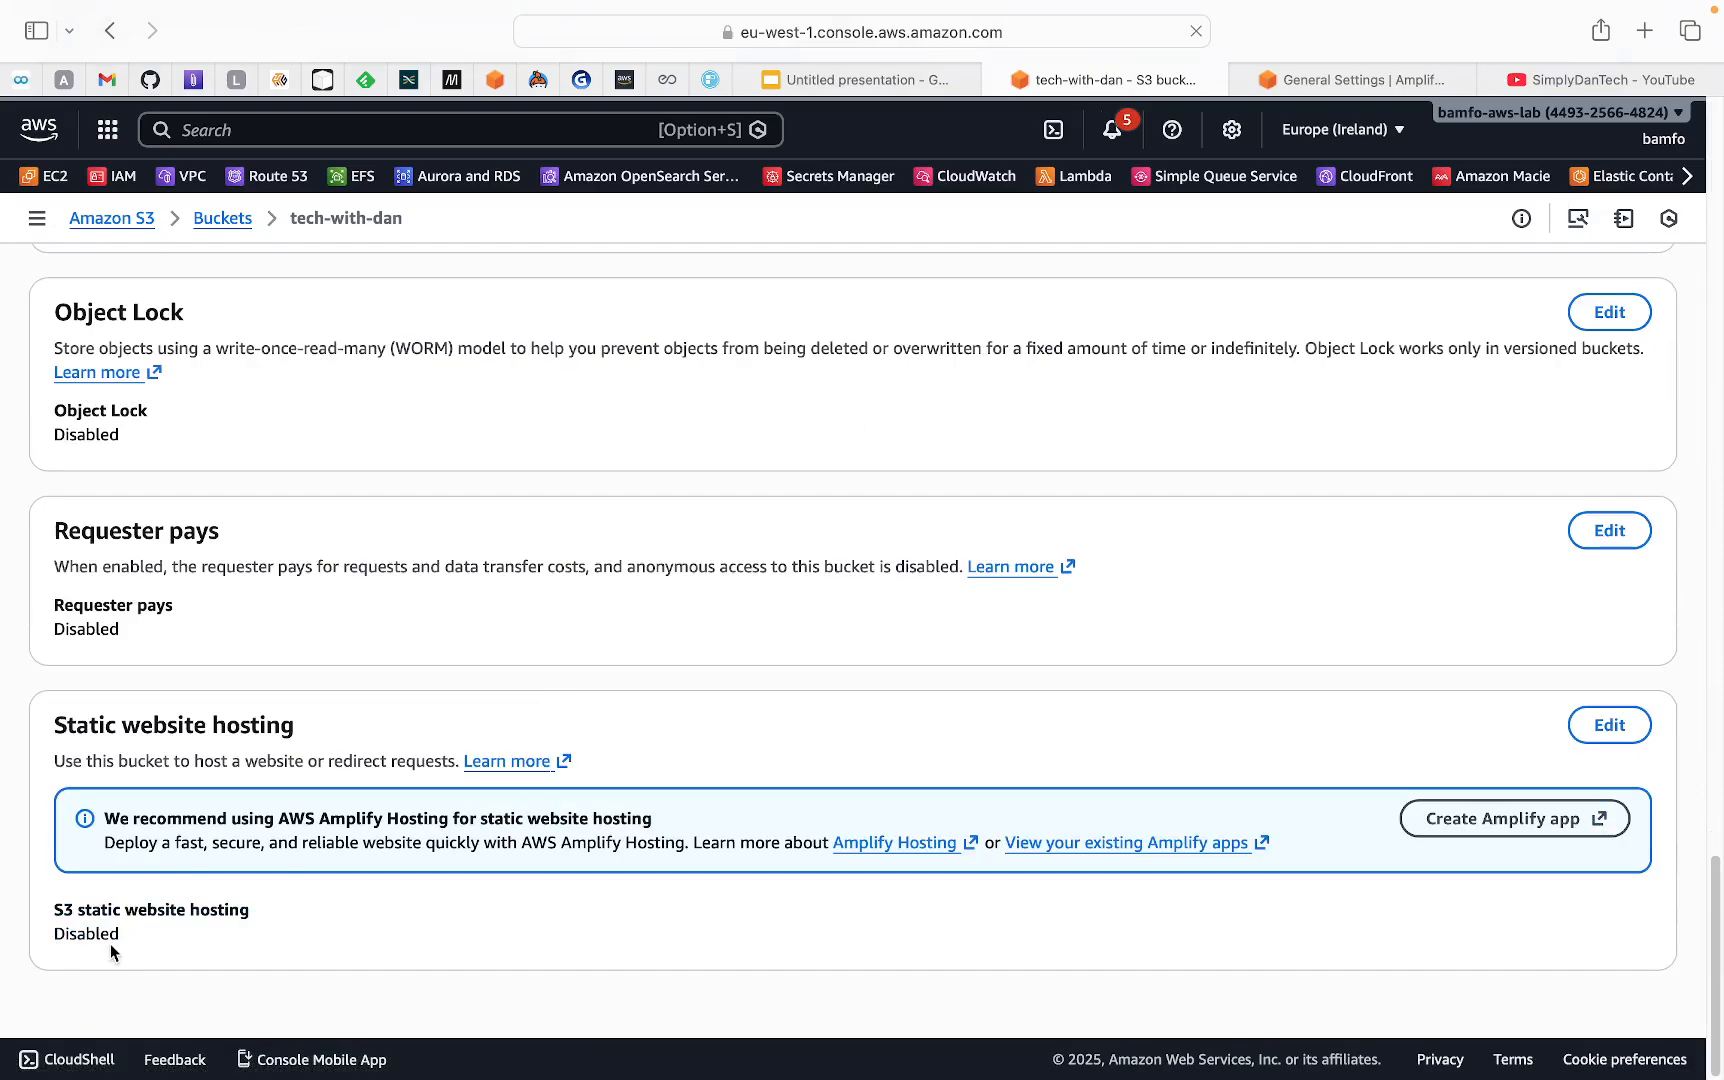
pyautogui.click(1605, 728)
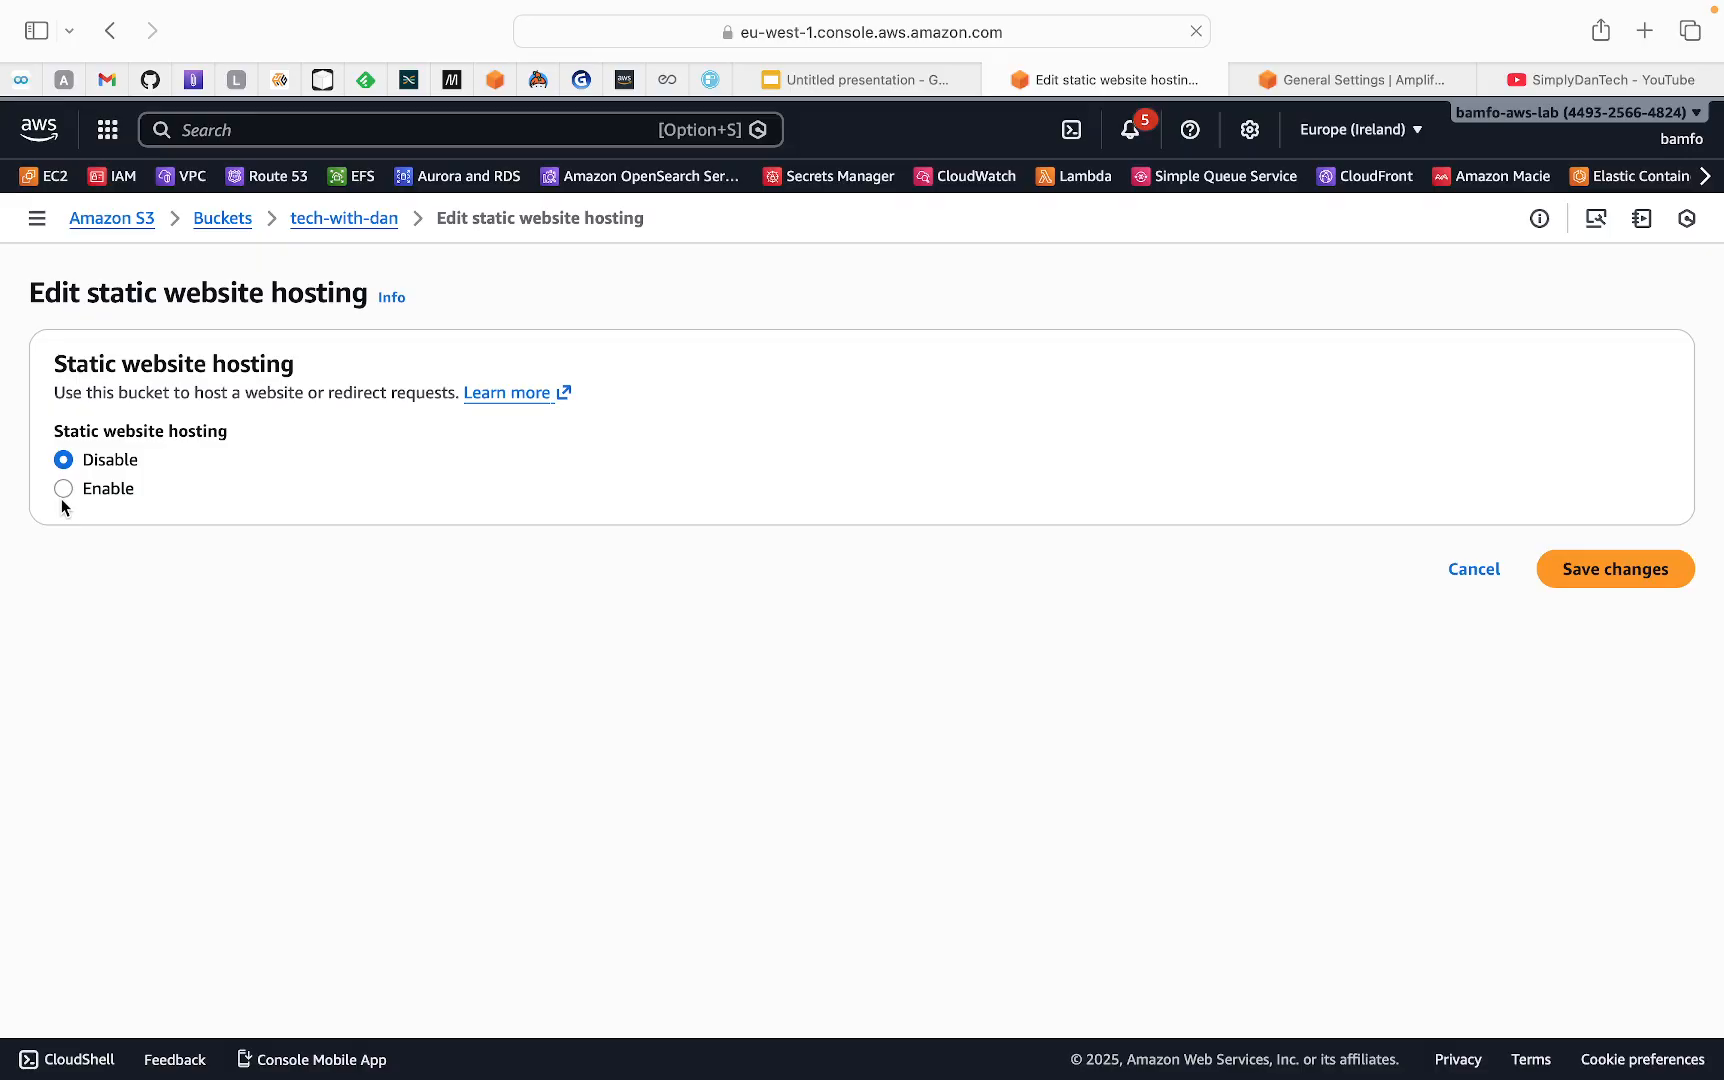
pyautogui.click(1476, 570)
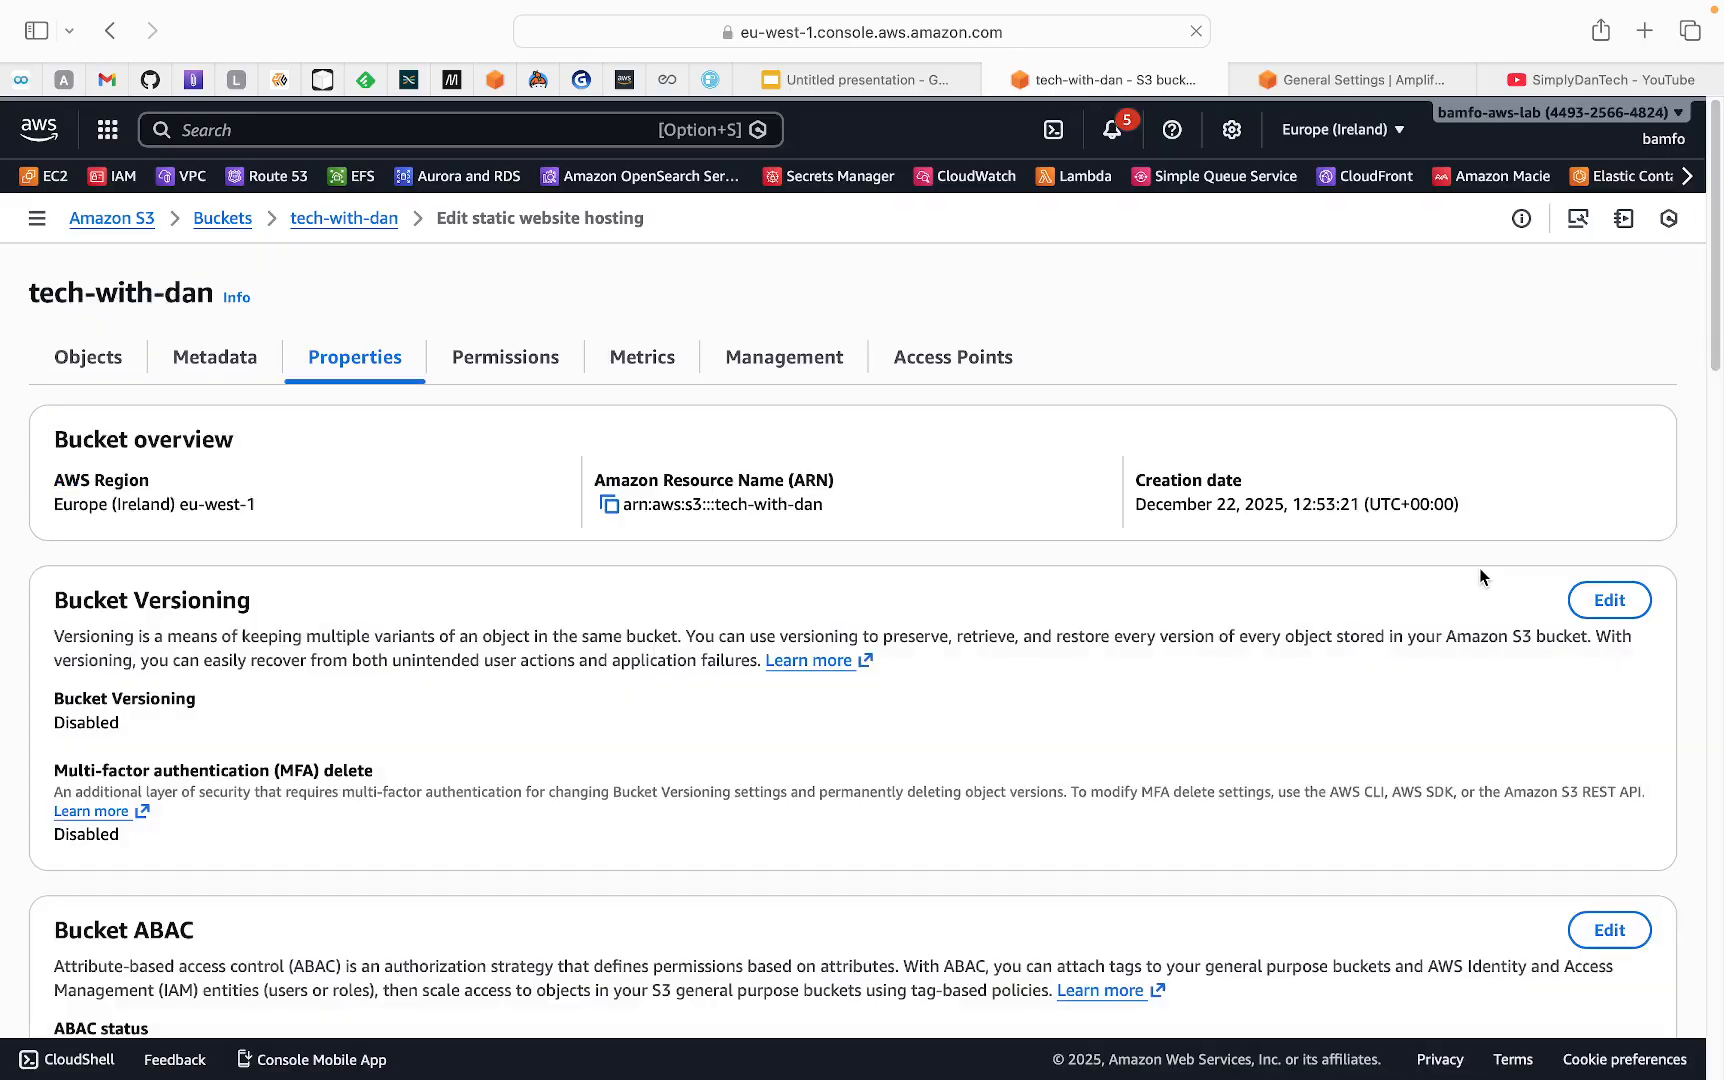
pyautogui.scroll(-20, 1126, 857)
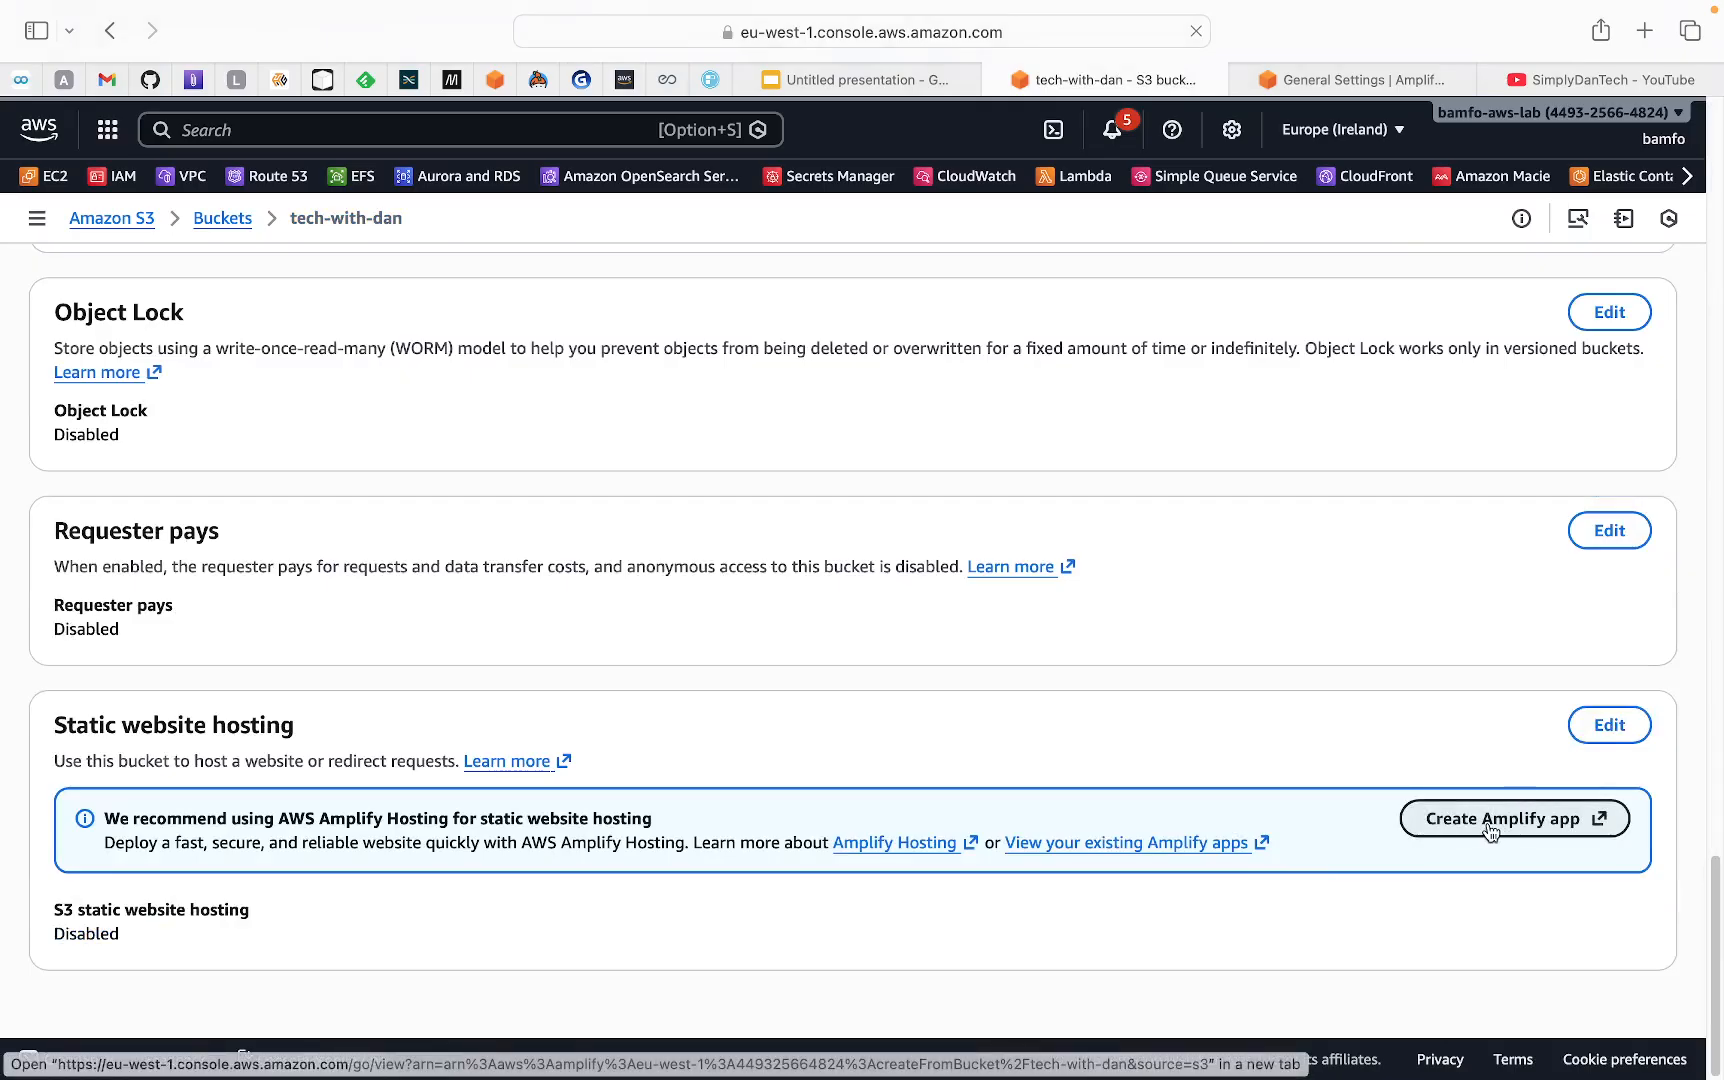
pyautogui.scroll(20, 801, 570)
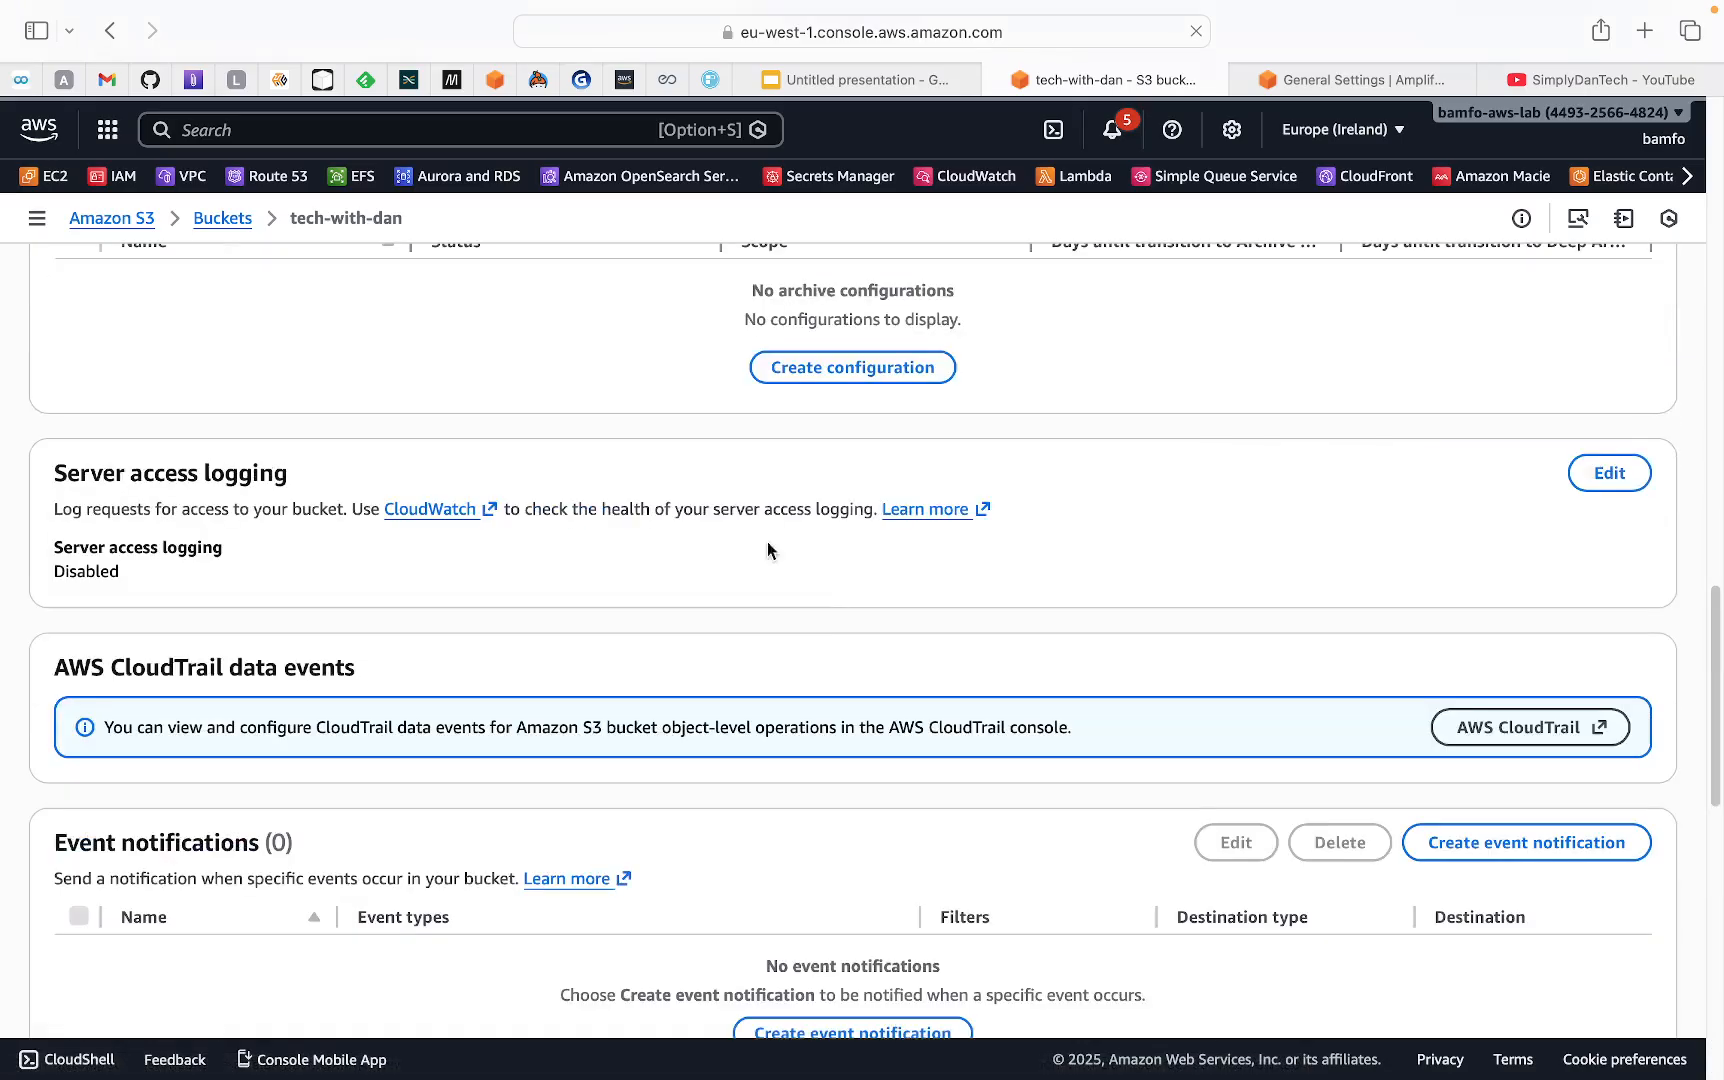
pyautogui.scroll(15, 712, 510)
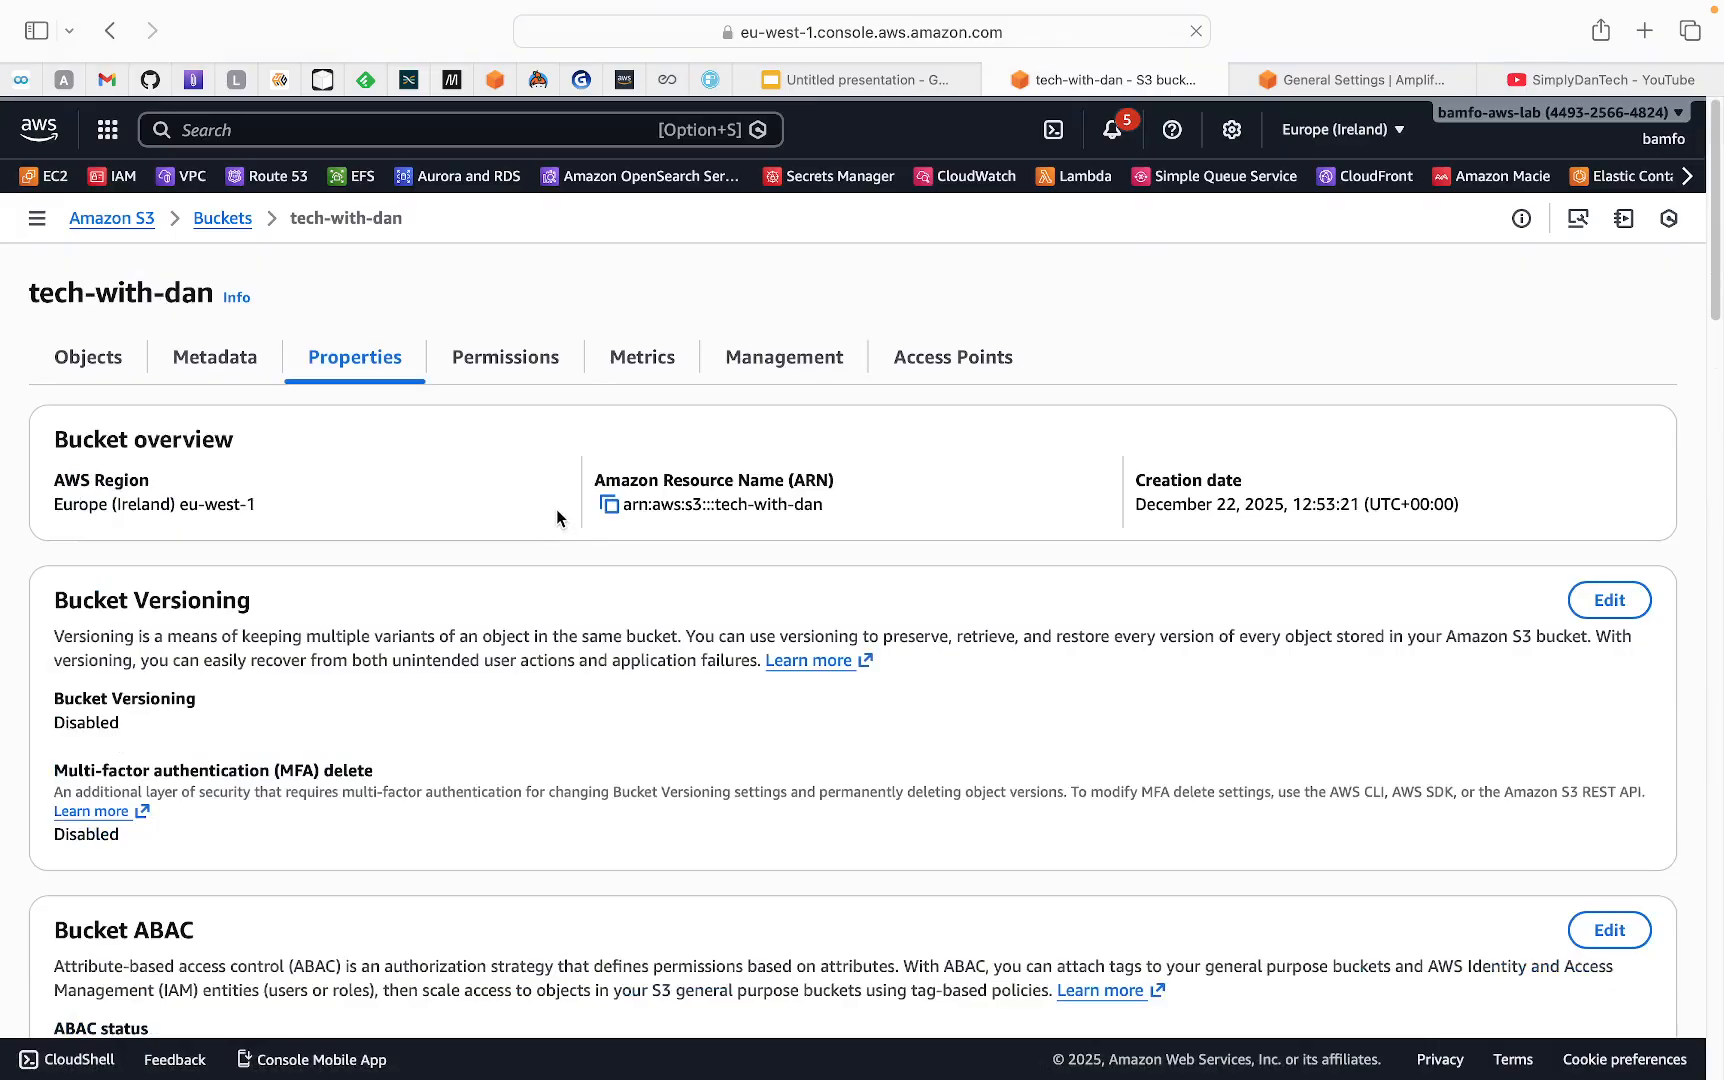
# Examine the bucket's permissions, including Block public access, the bucket policy, Object Ownership and the access control list
pyautogui.click(503, 373)
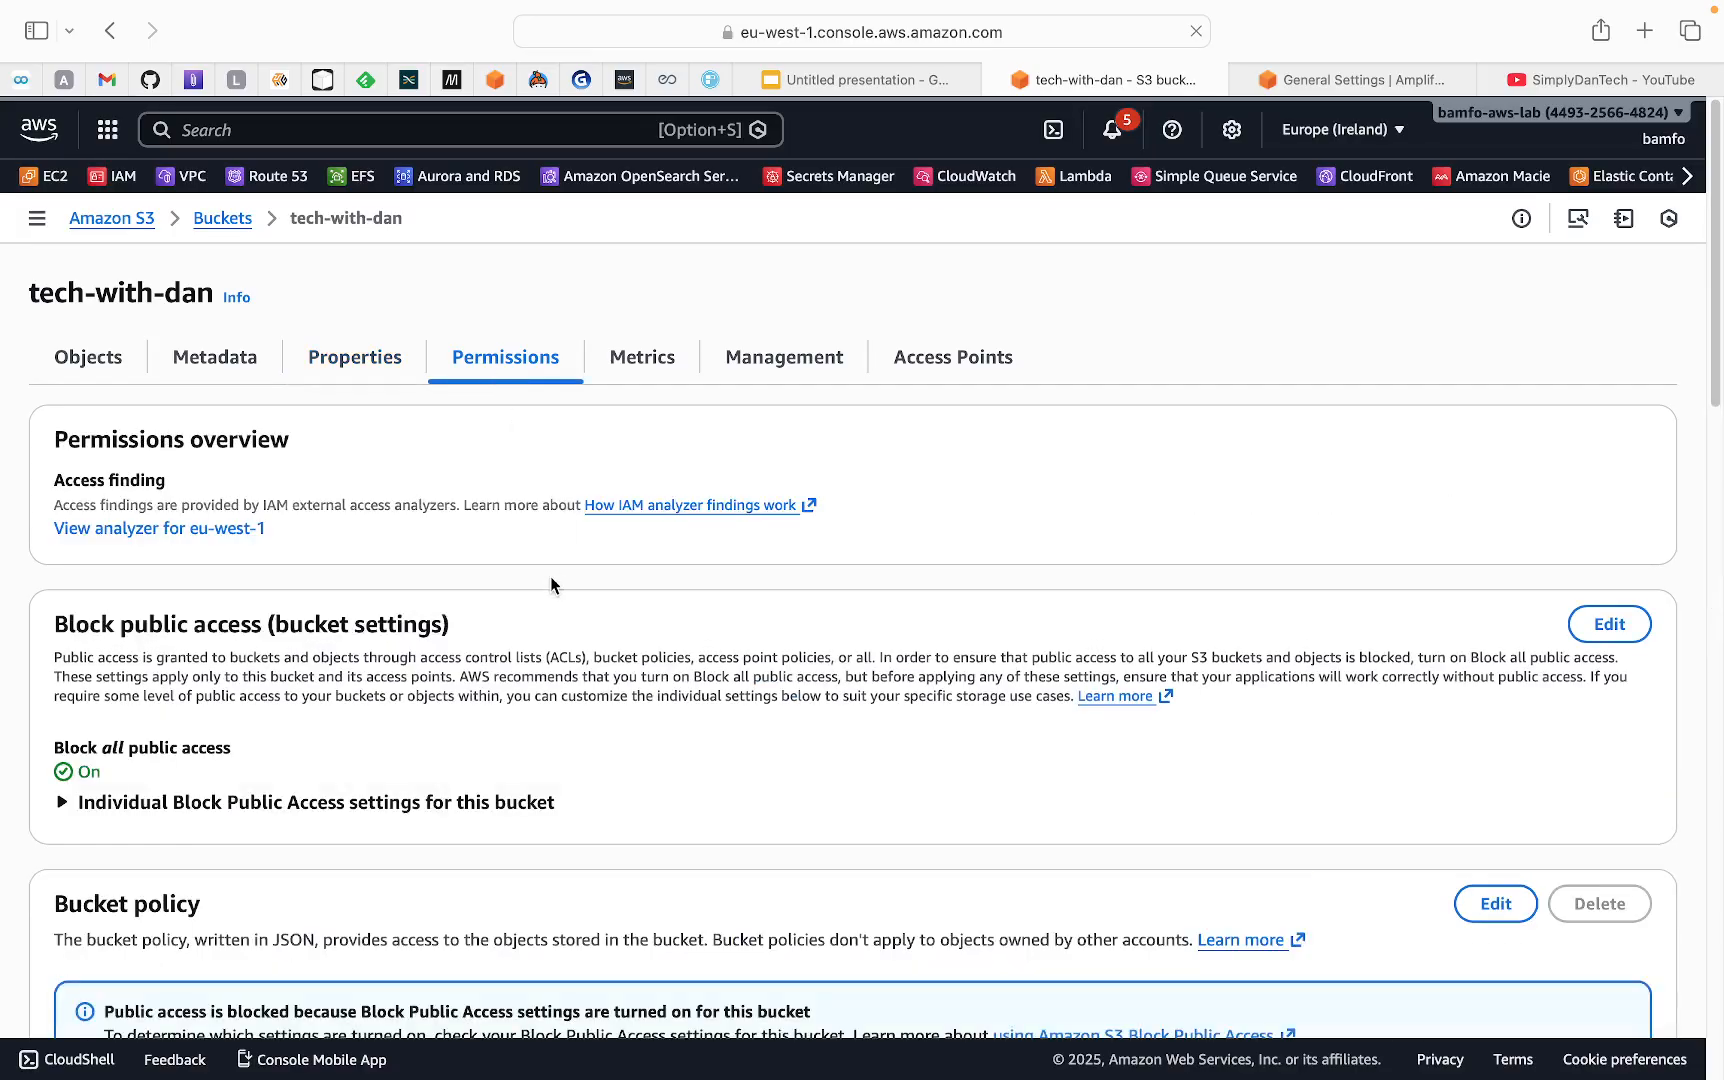
pyautogui.scroll(-2, 551, 584)
pyautogui.scroll(-5, 549, 578)
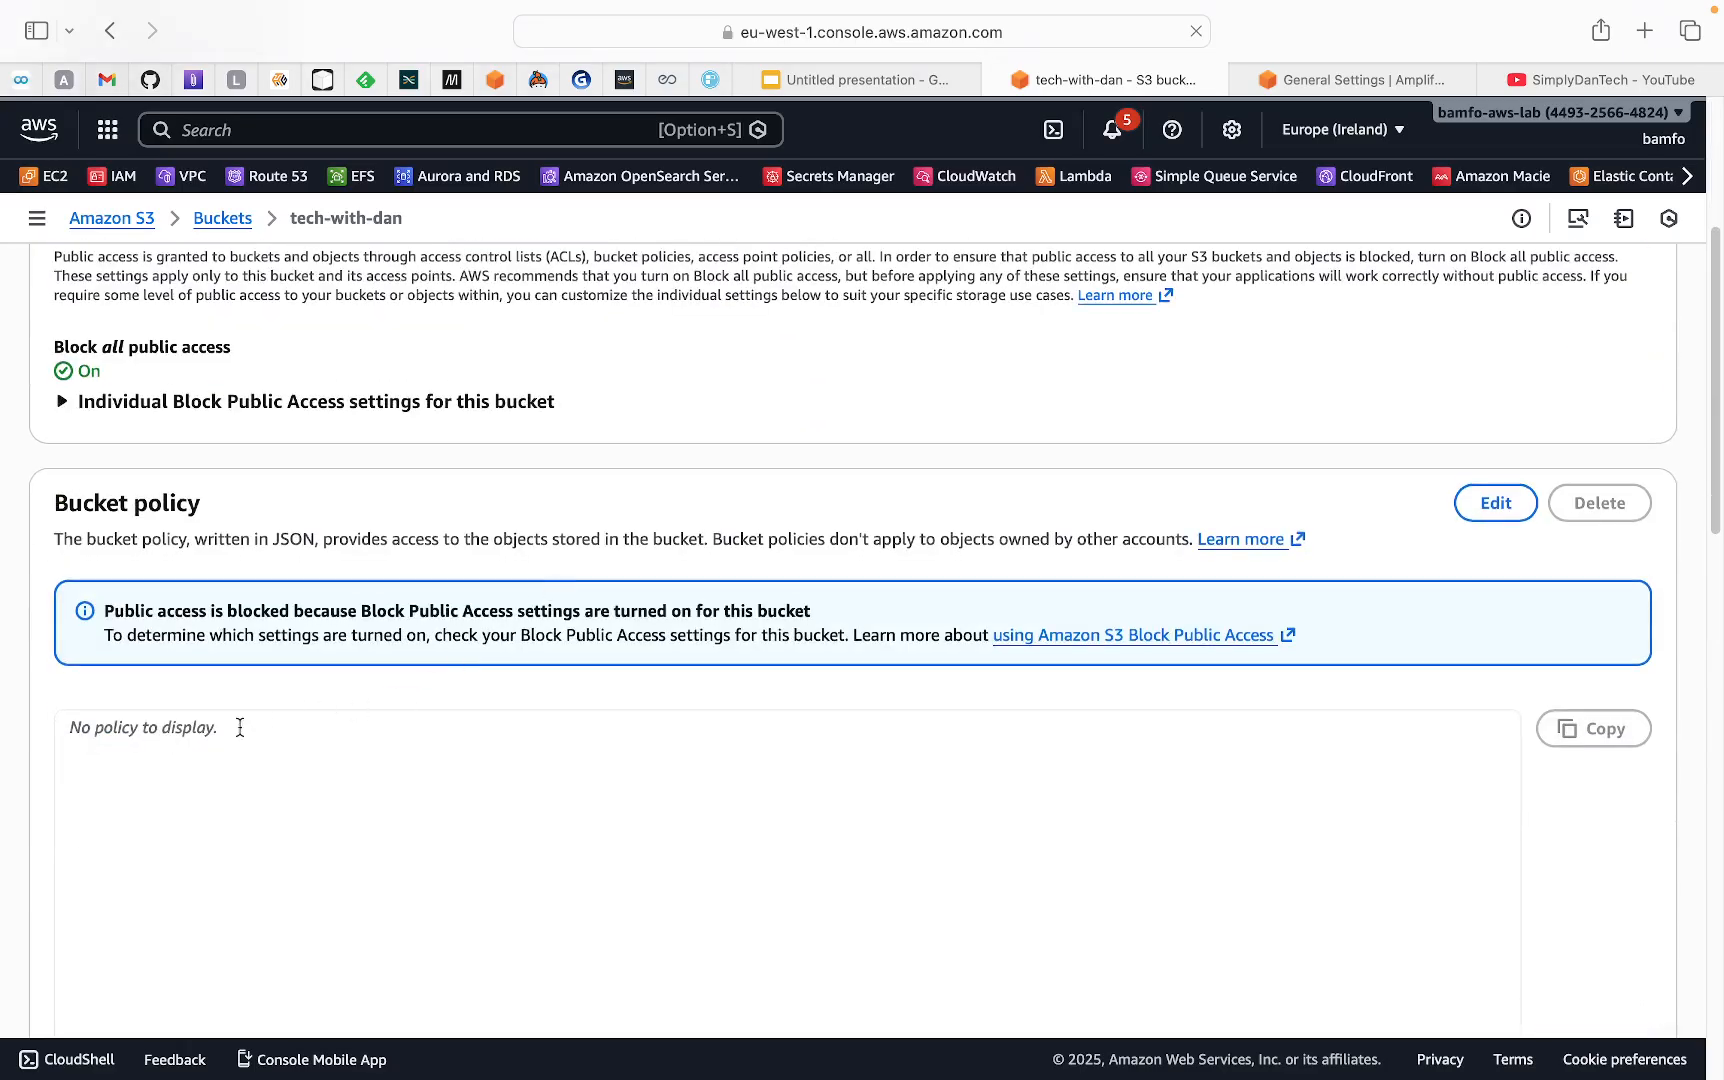
pyautogui.scroll(-8, 355, 539)
pyautogui.scroll(3, 319, 600)
pyautogui.scroll(2, 158, 477)
pyautogui.click(113, 589)
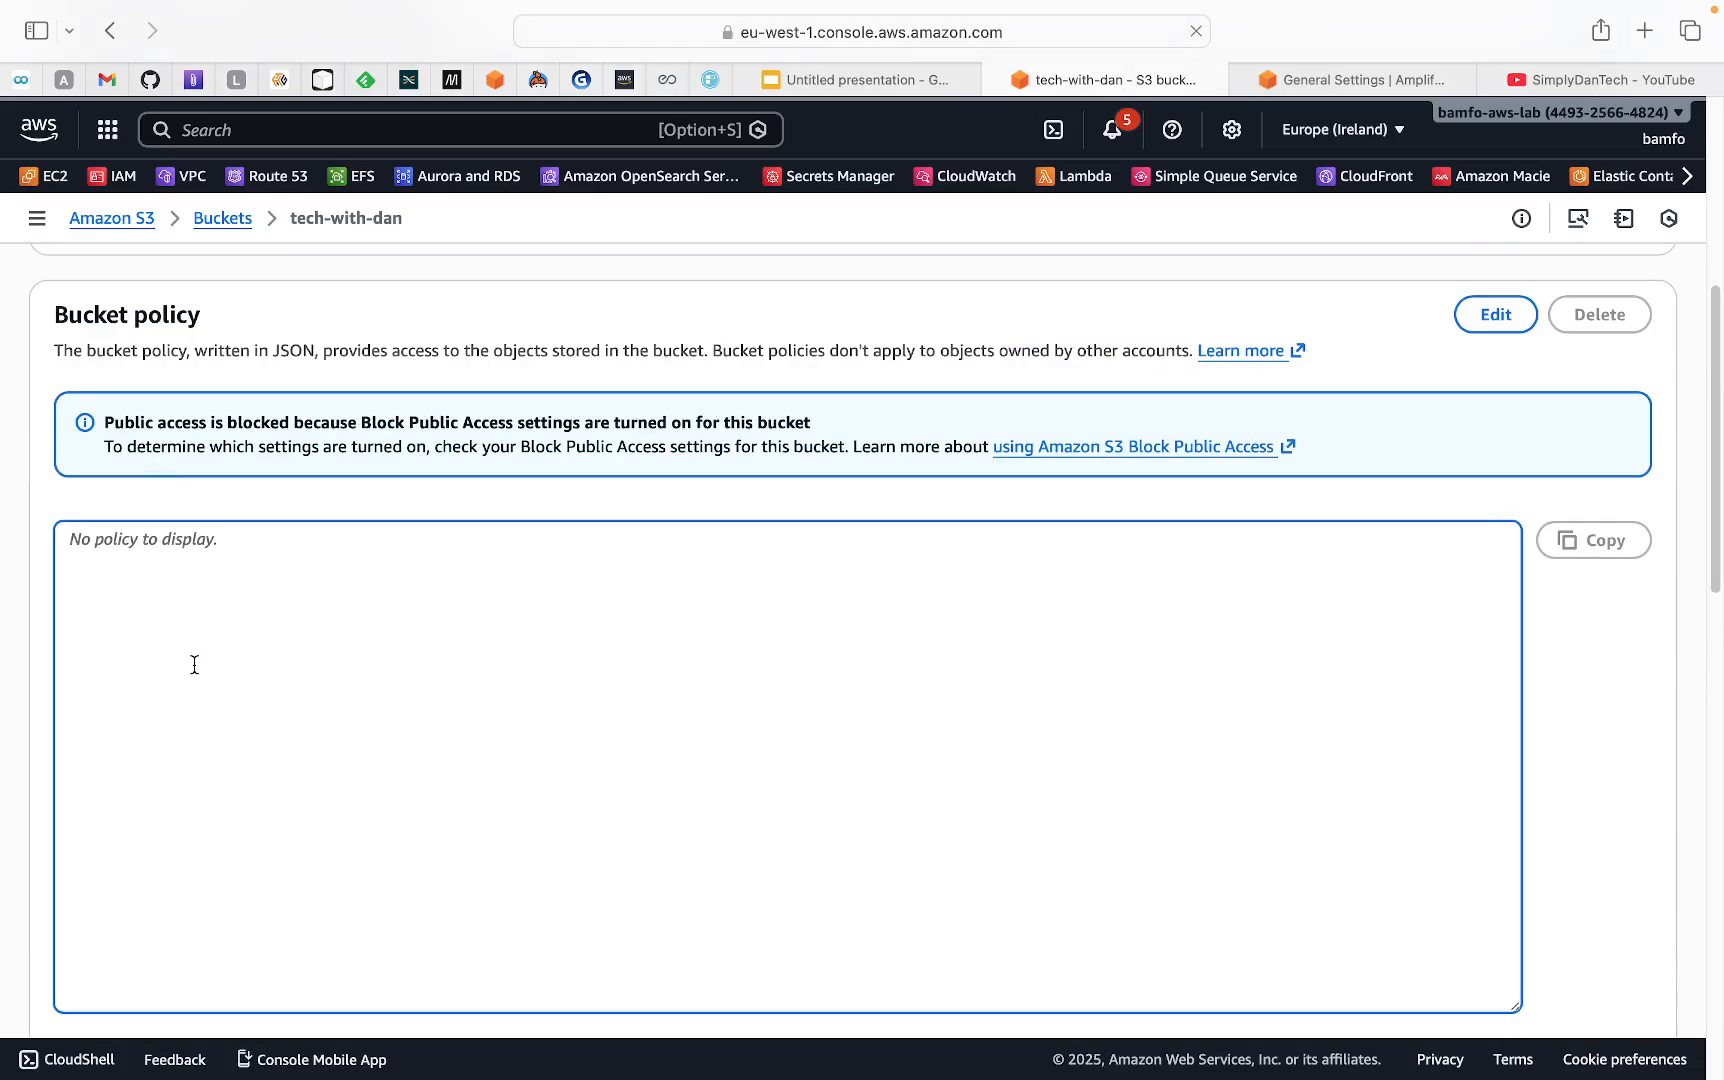
pyautogui.scroll(3, 393, 566)
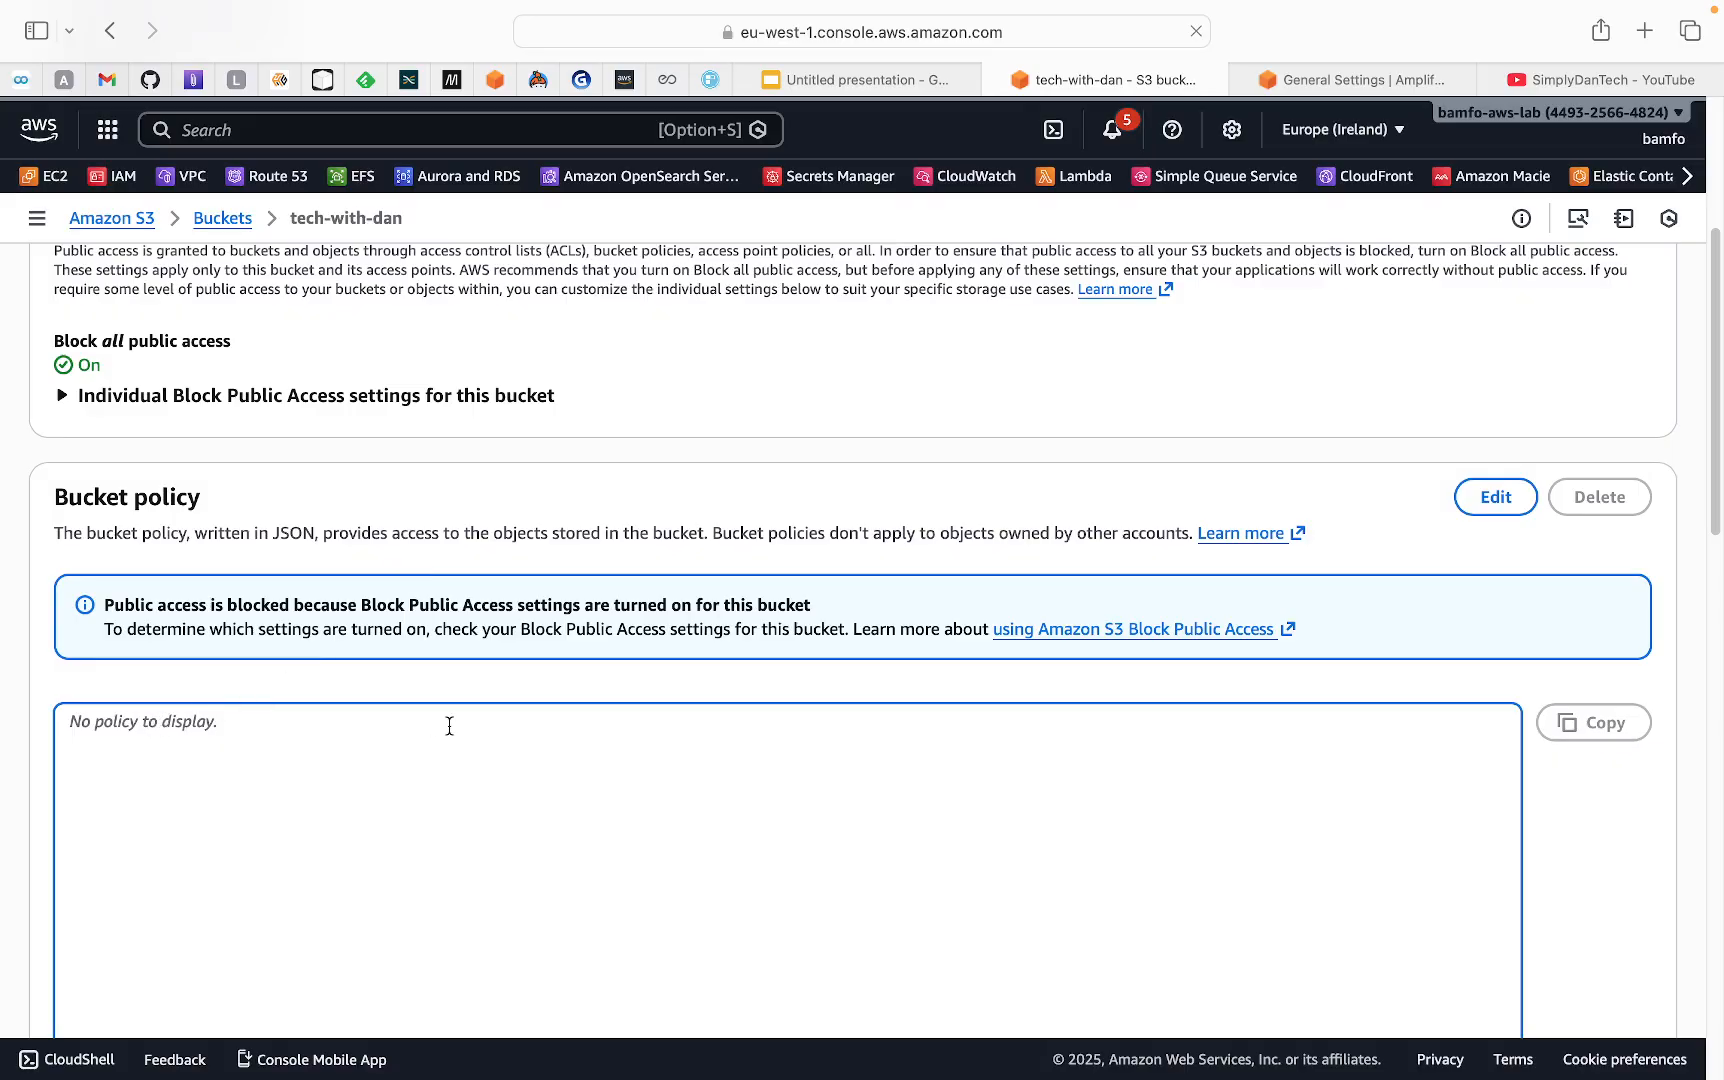
pyautogui.scroll(-15, 449, 726)
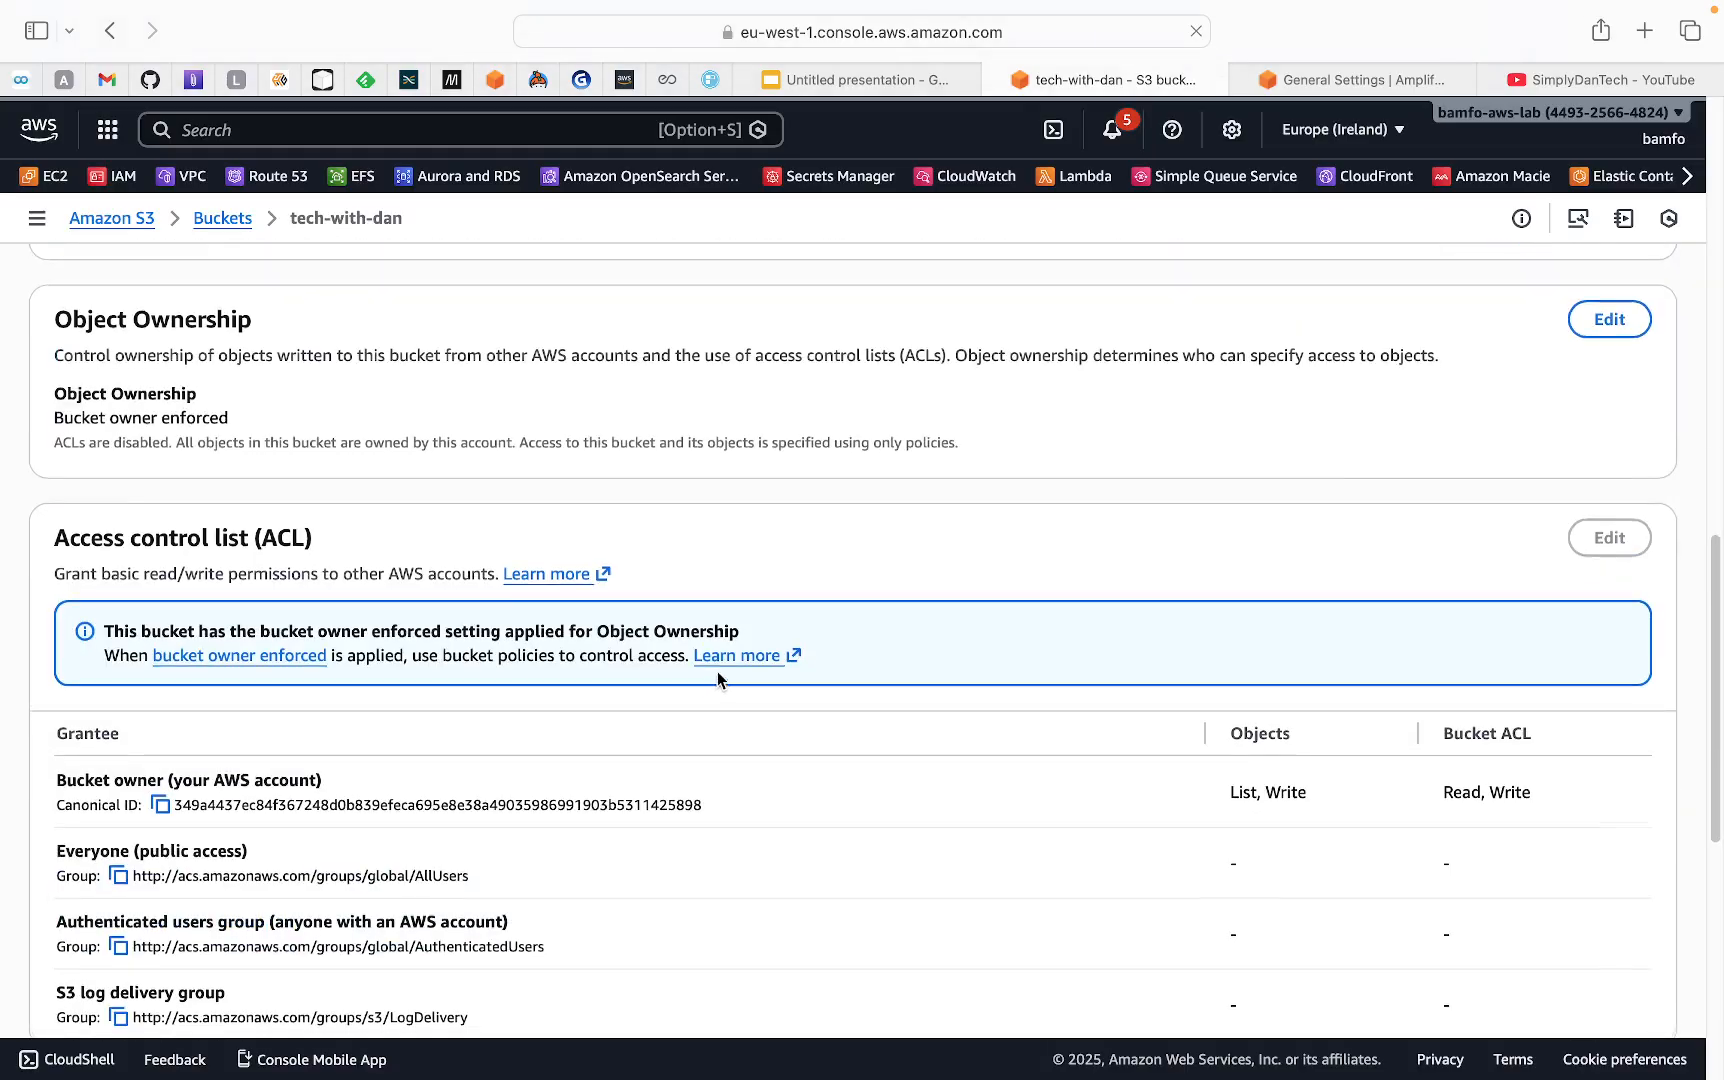
pyautogui.scroll(20, 731, 635)
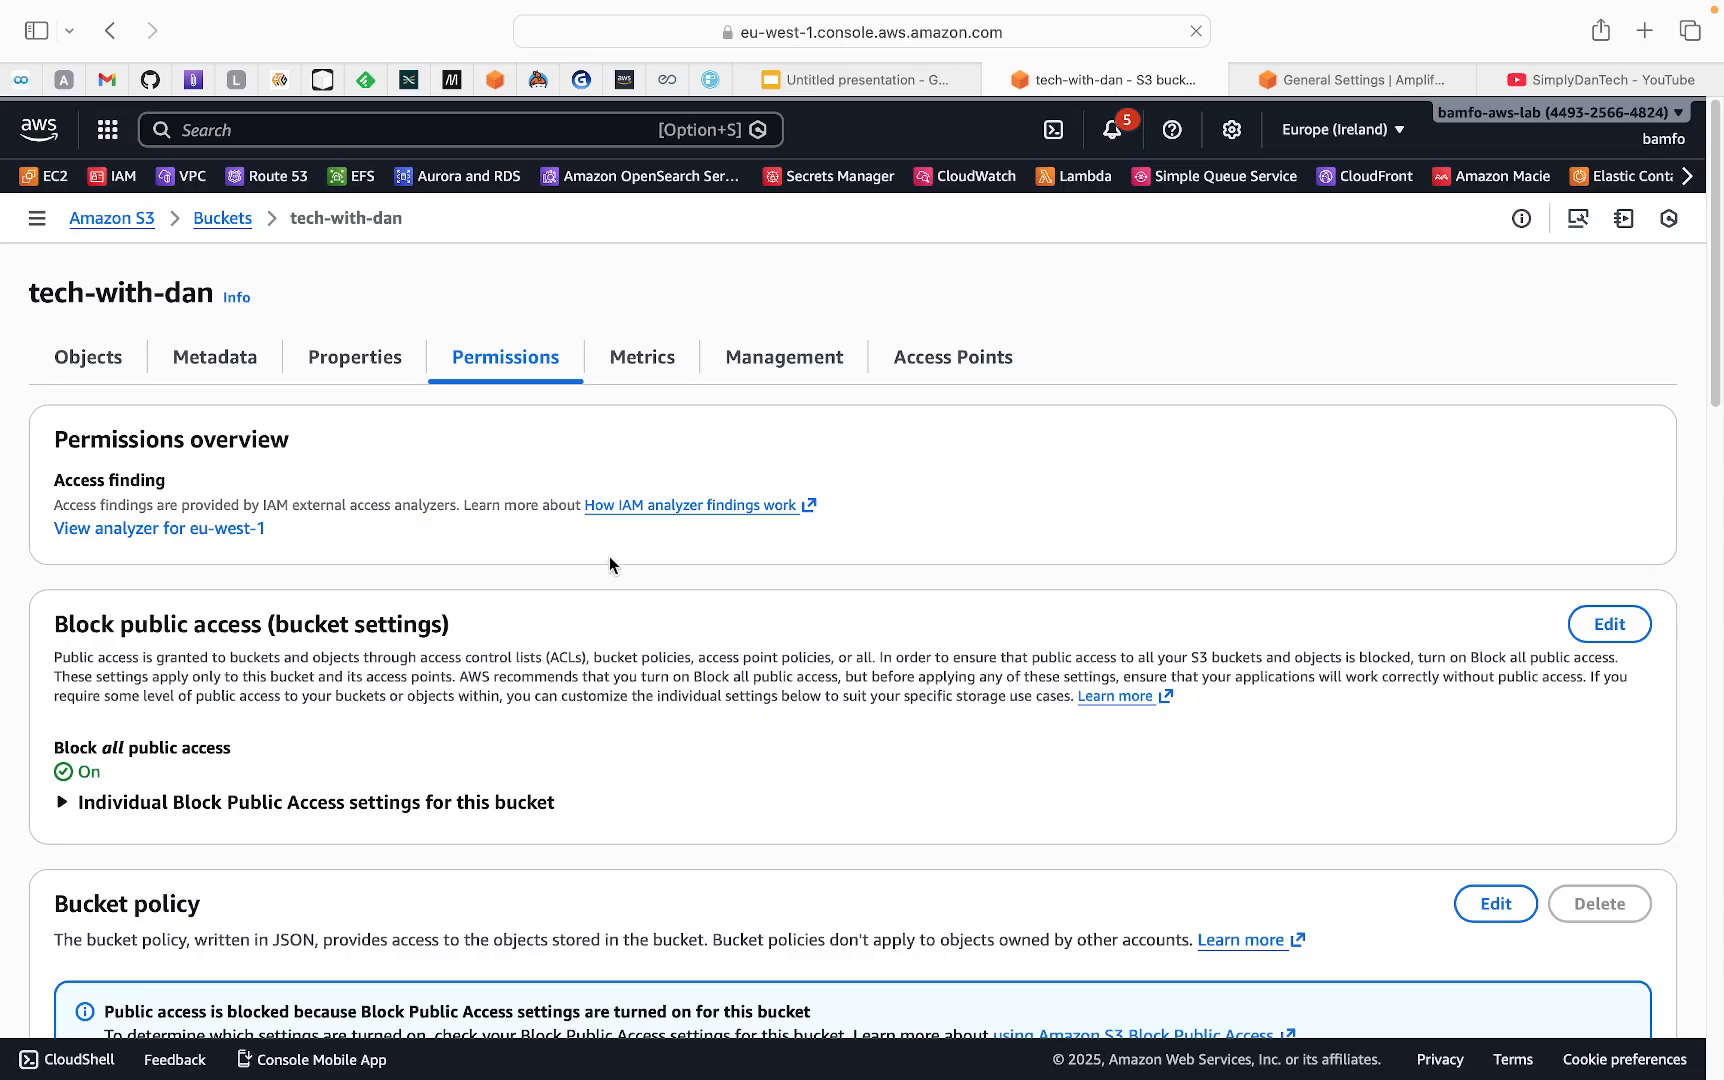
# Start creating an Amplify app from the static website hosting section of the tech-with-dan bucket's properties
pyautogui.click(357, 368)
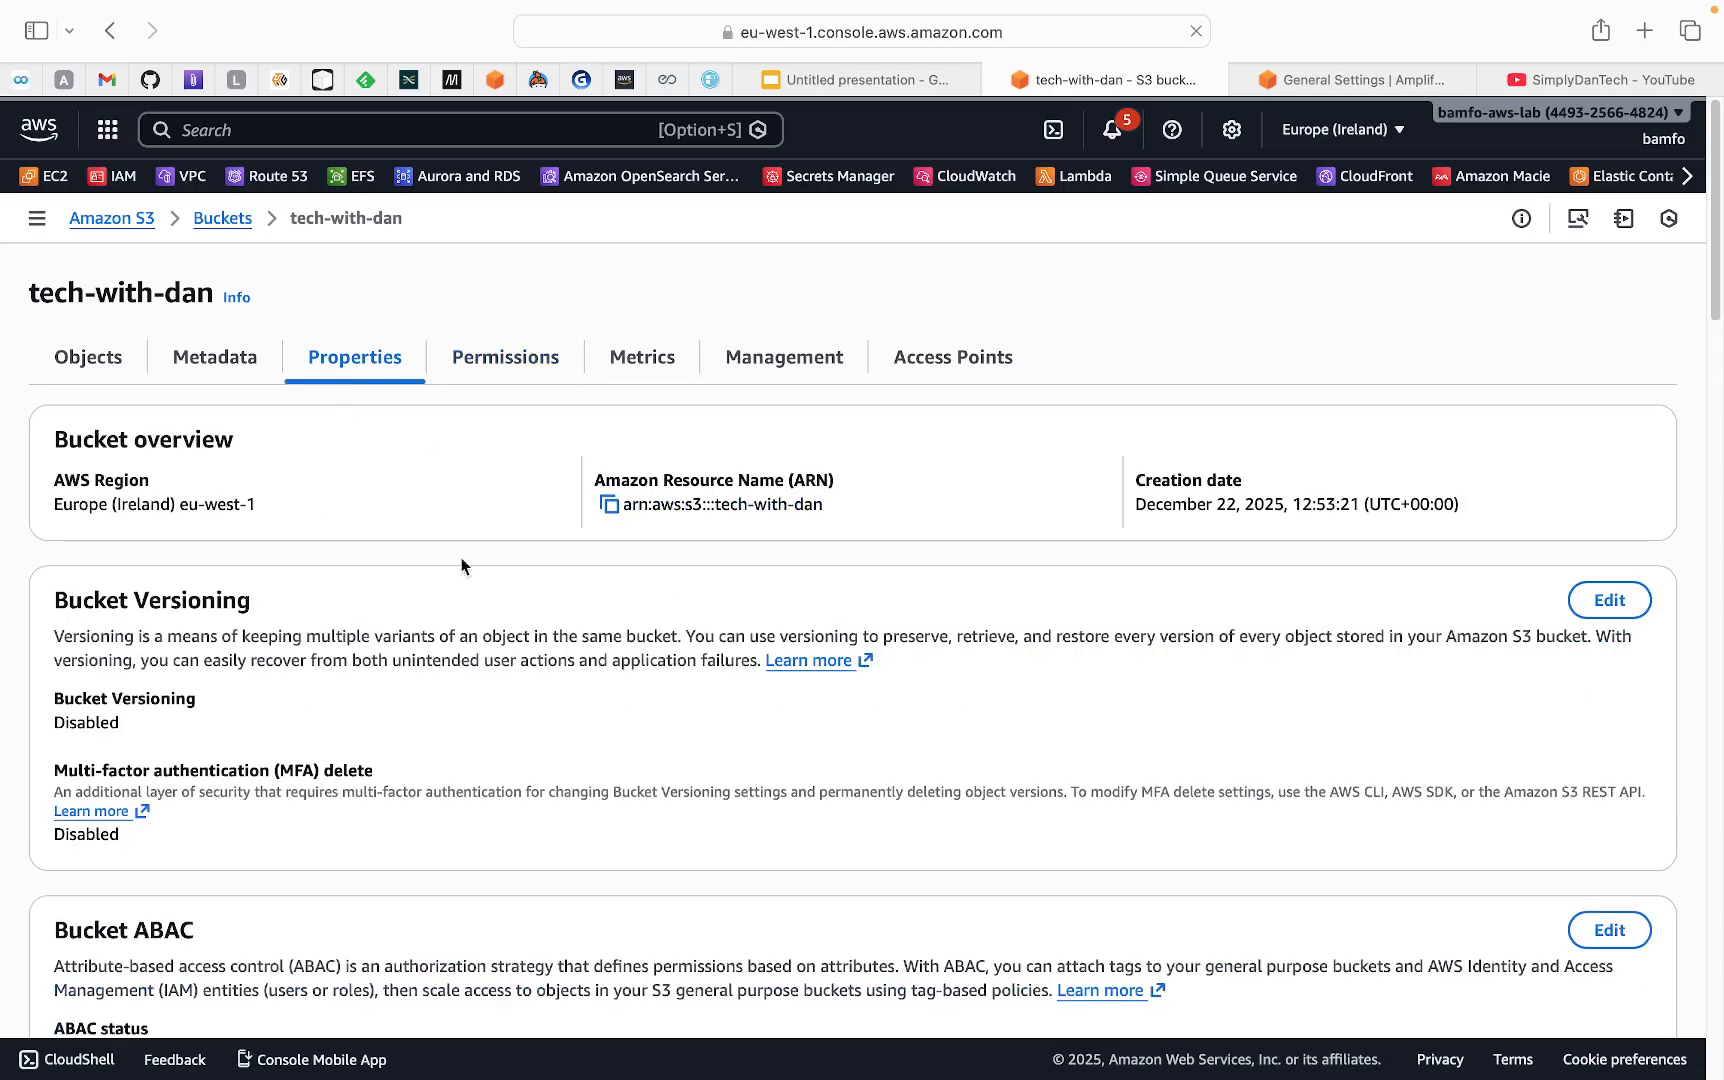
pyautogui.scroll(-6, 575, 705)
pyautogui.scroll(-20, 575, 705)
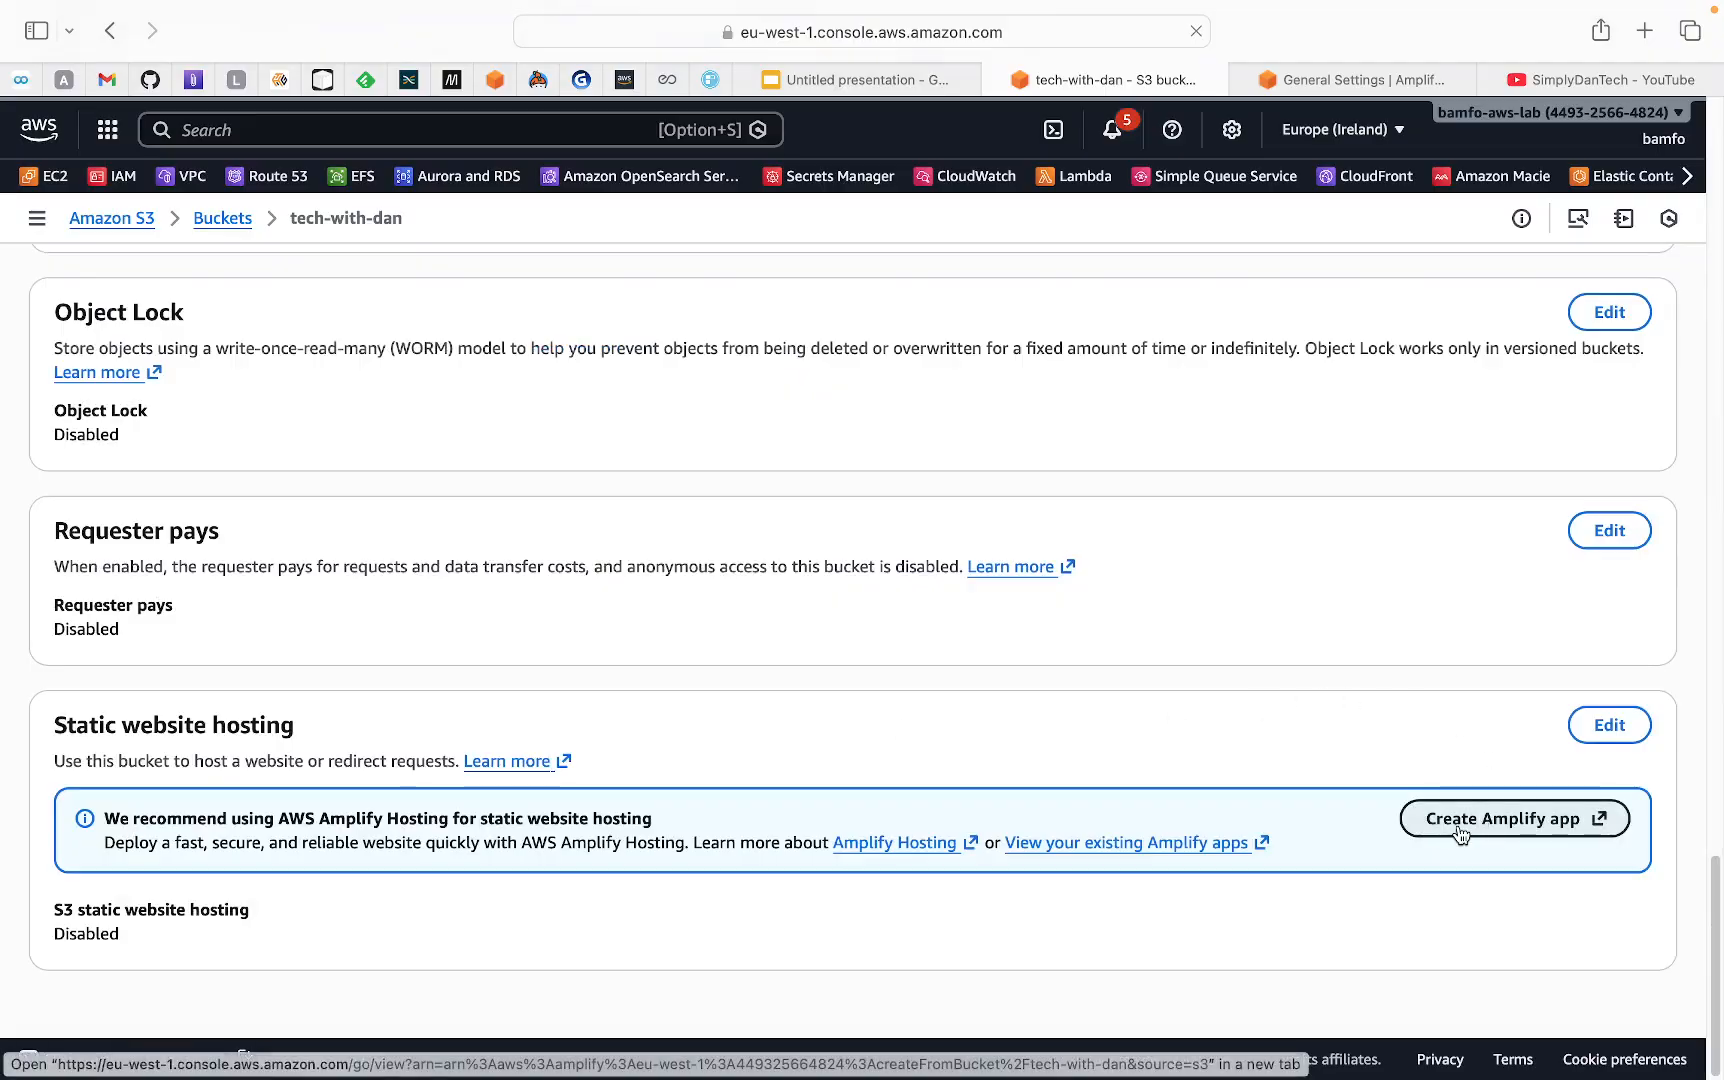
pyautogui.moveTo(145, 814); pyautogui.dragTo(650, 820)
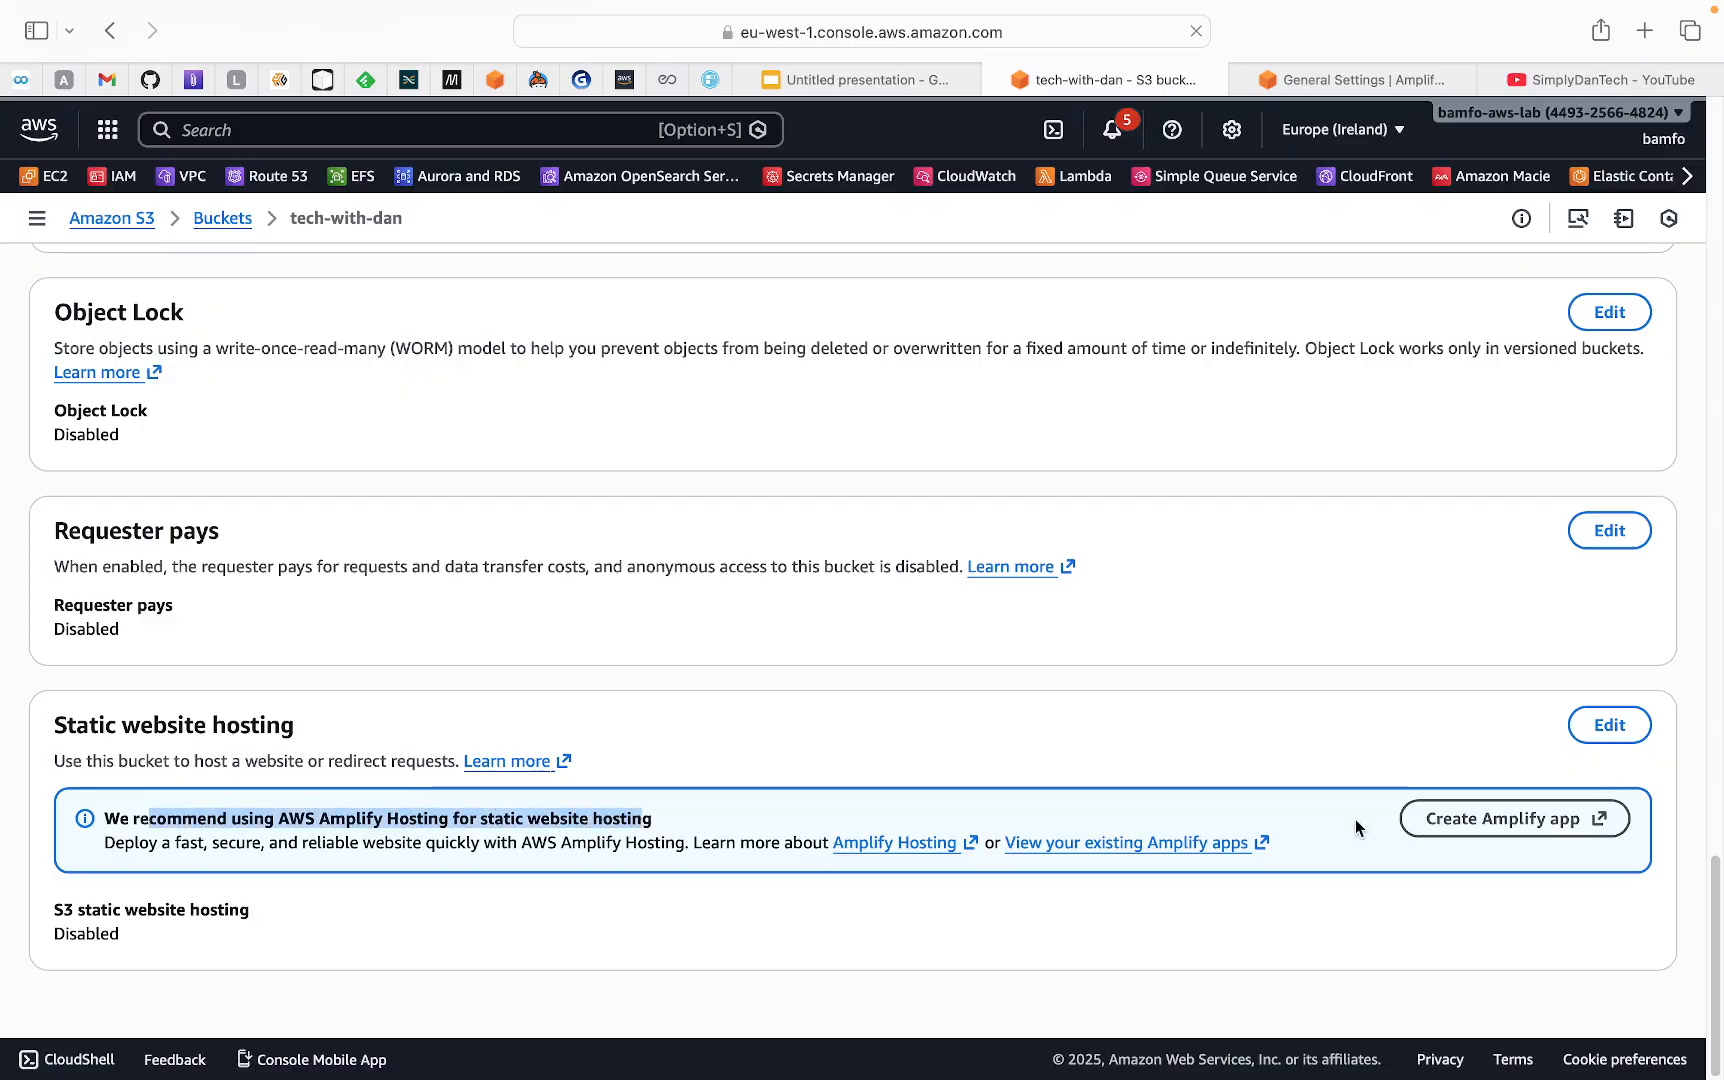
pyautogui.click(1467, 832)
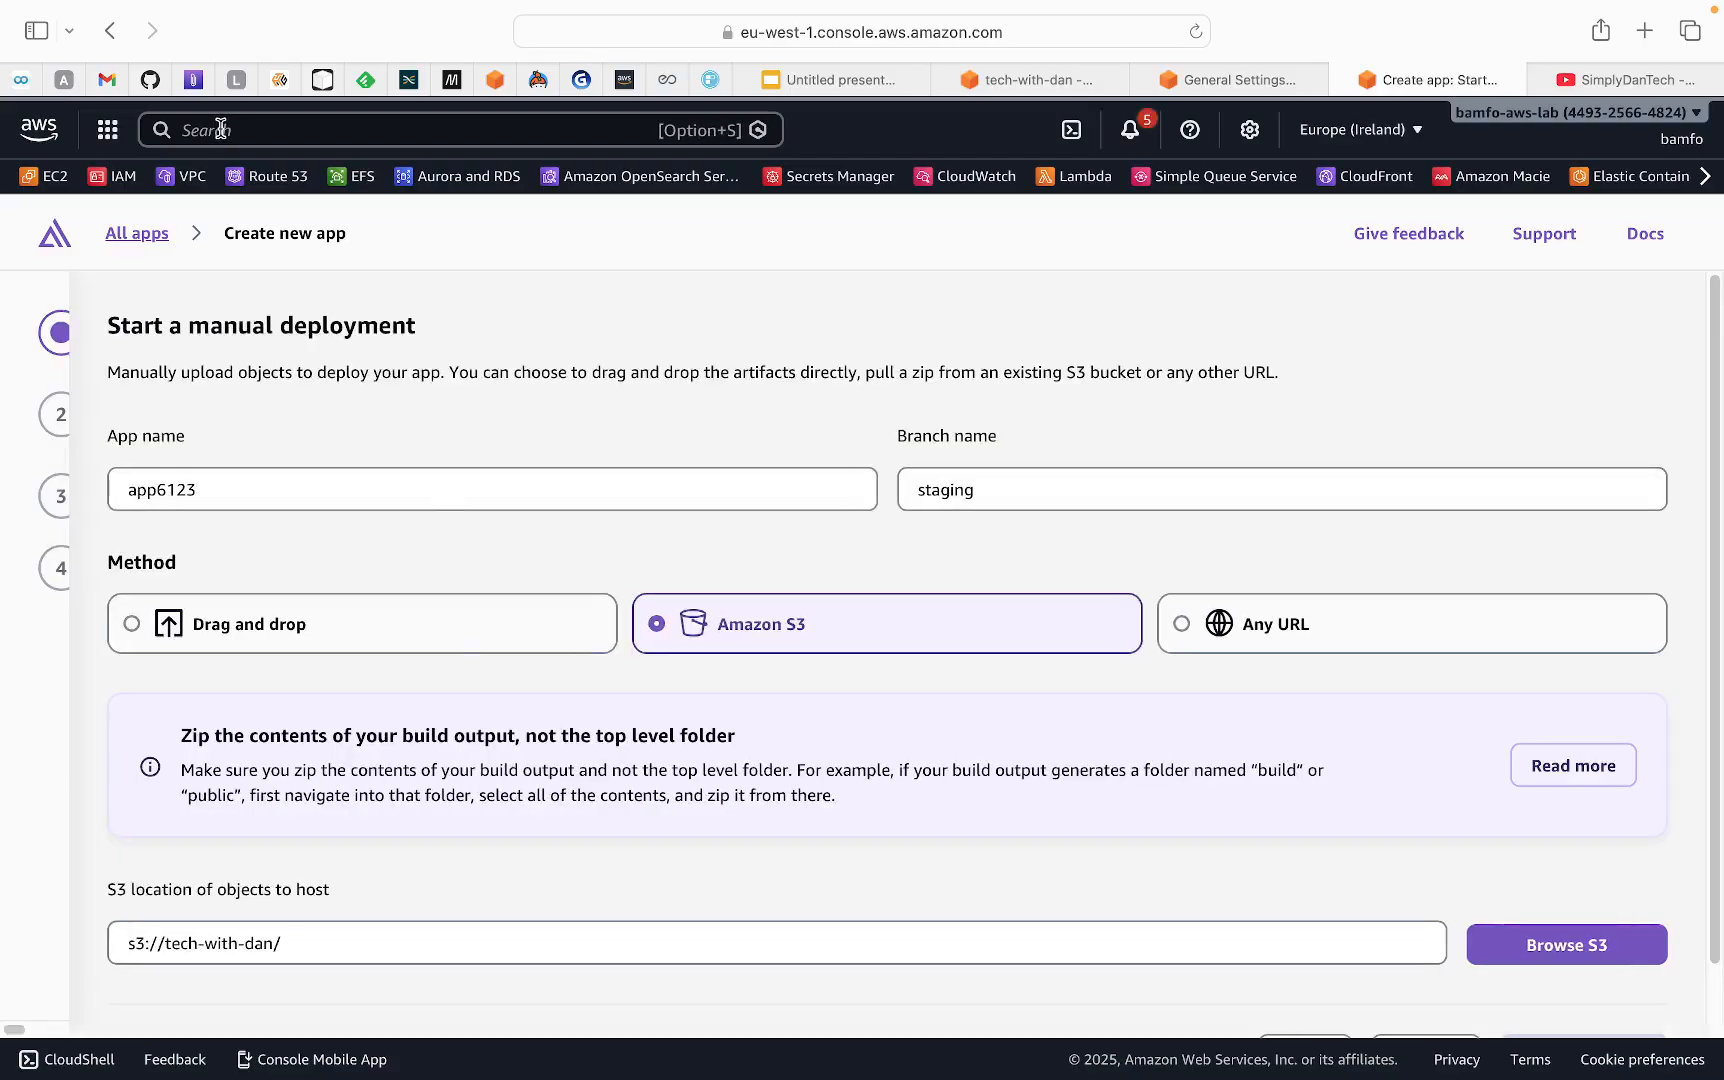
# Replace the default app name with dan-tech in the manual deployment form
pyautogui.click(222, 129)
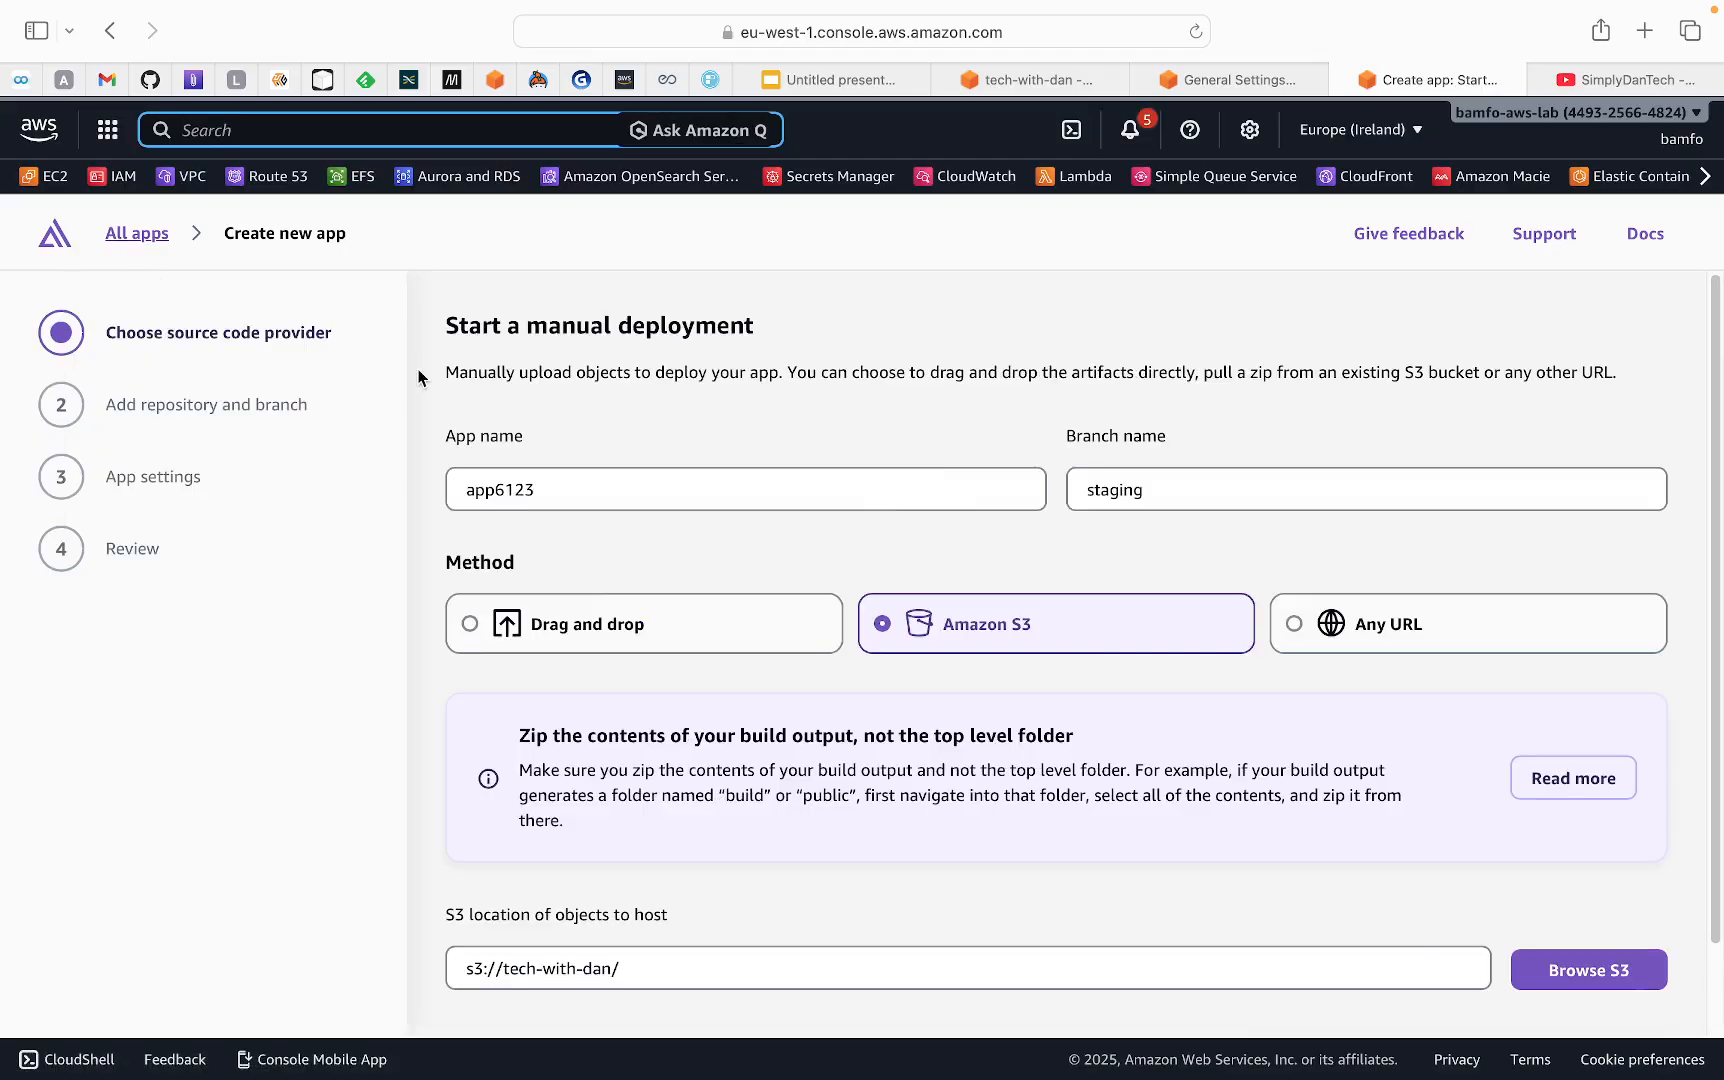
pyautogui.doubleClick(564, 491)
pyautogui.click(564, 491)
pyautogui.moveTo(546, 491); pyautogui.dragTo(456, 491)
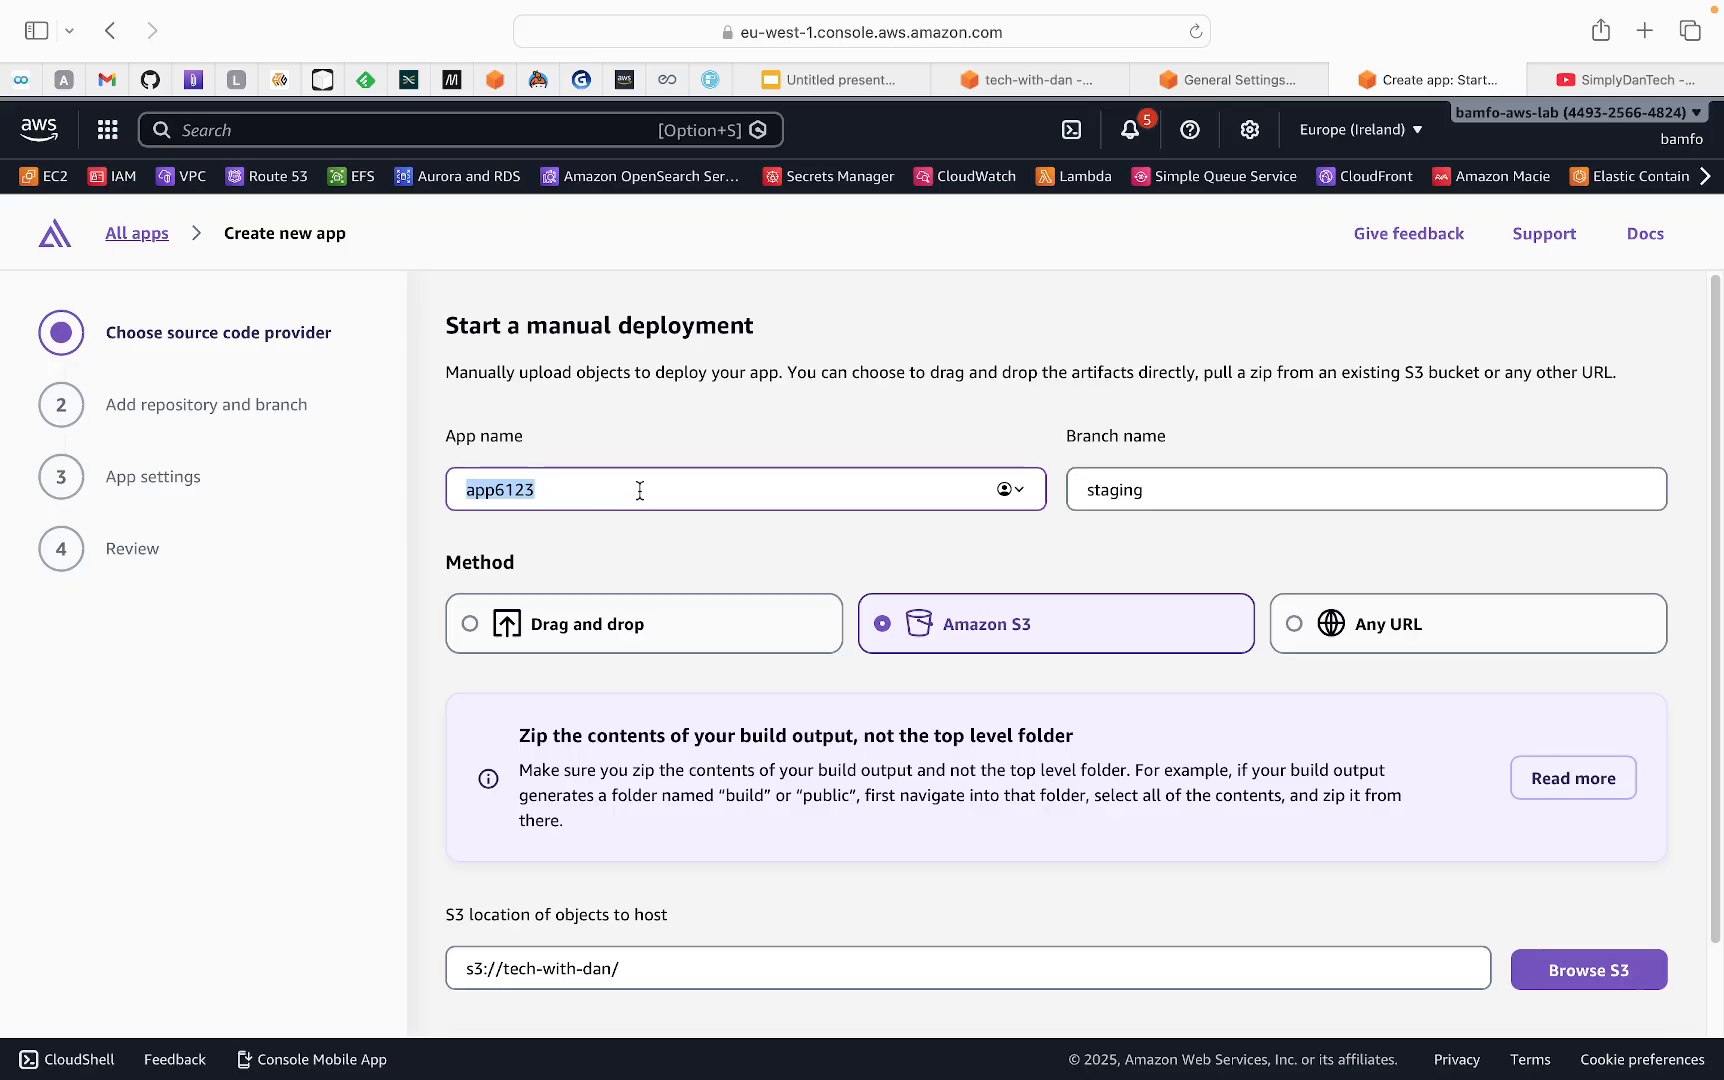
pyautogui.press('BackSpace')
pyautogui.write('dant')
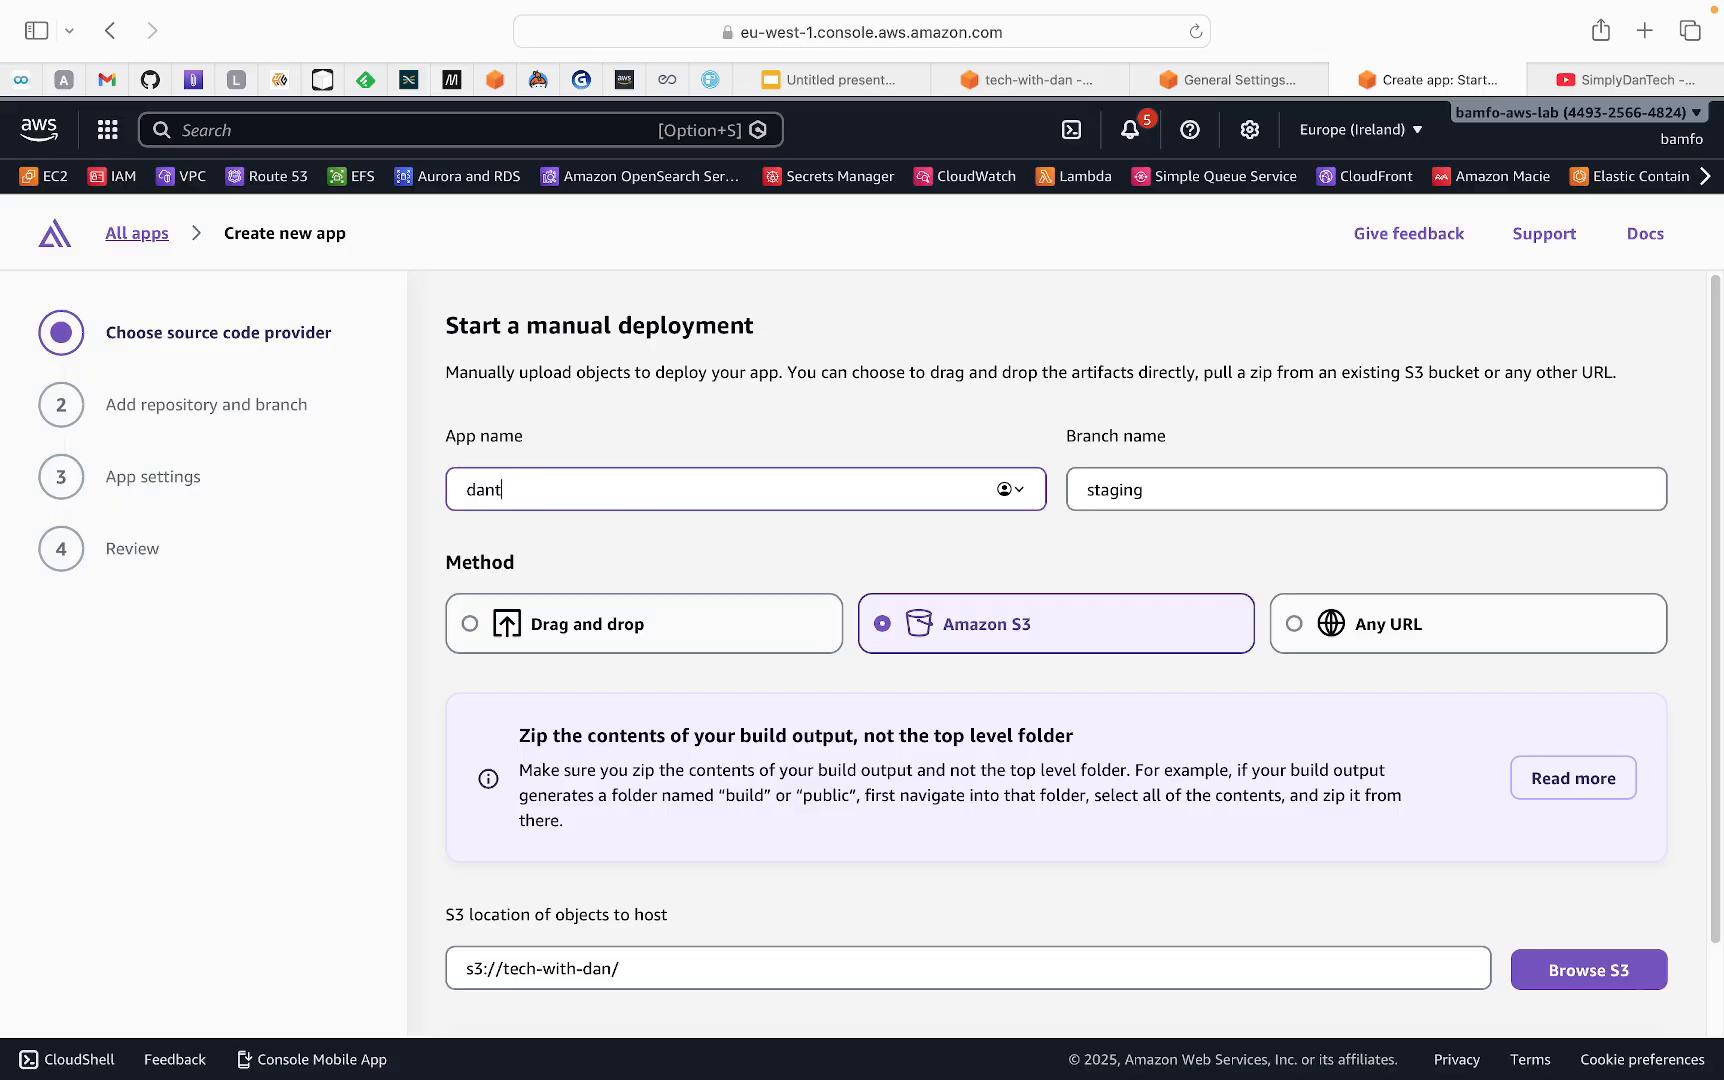
pyautogui.press('BackSpace')
pyautogui.write('-tech')
# Check the S3 location s3://tech-with-dan/ in the bucket browser, keep it, and save and deploy the app
pyautogui.scroll(-1, 1121, 517)
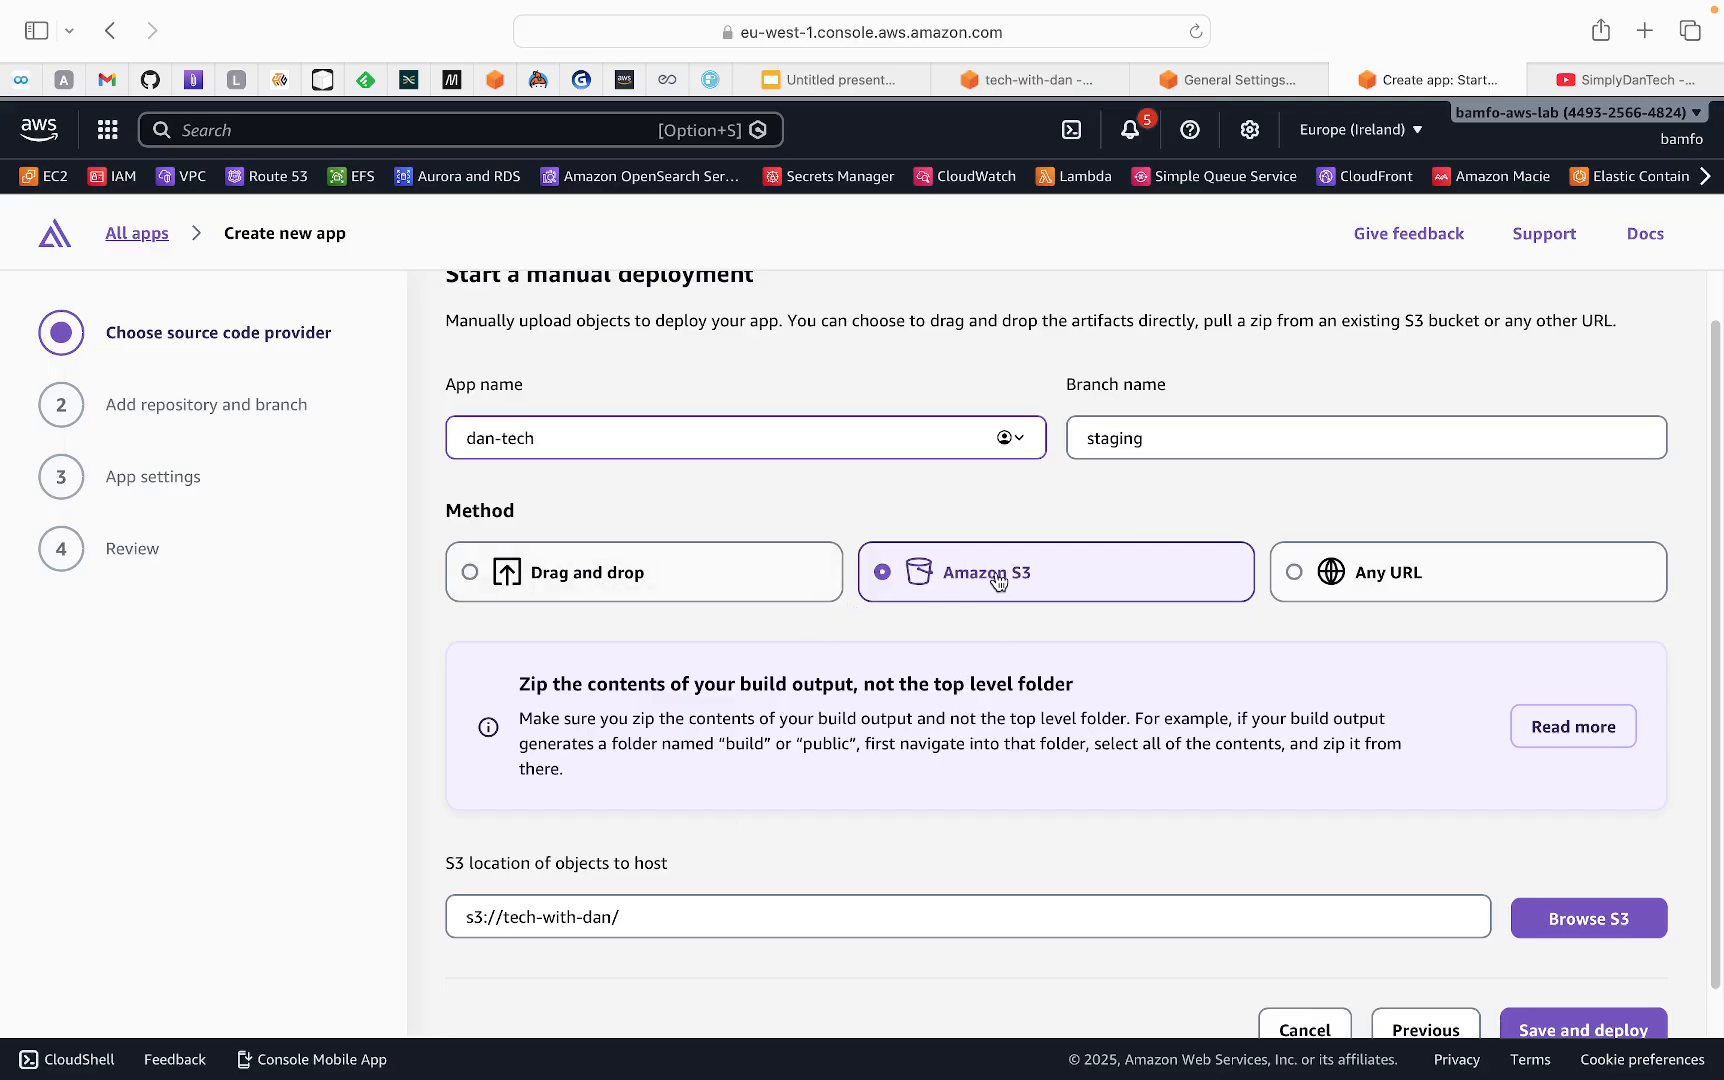
pyautogui.scroll(-1, 953, 655)
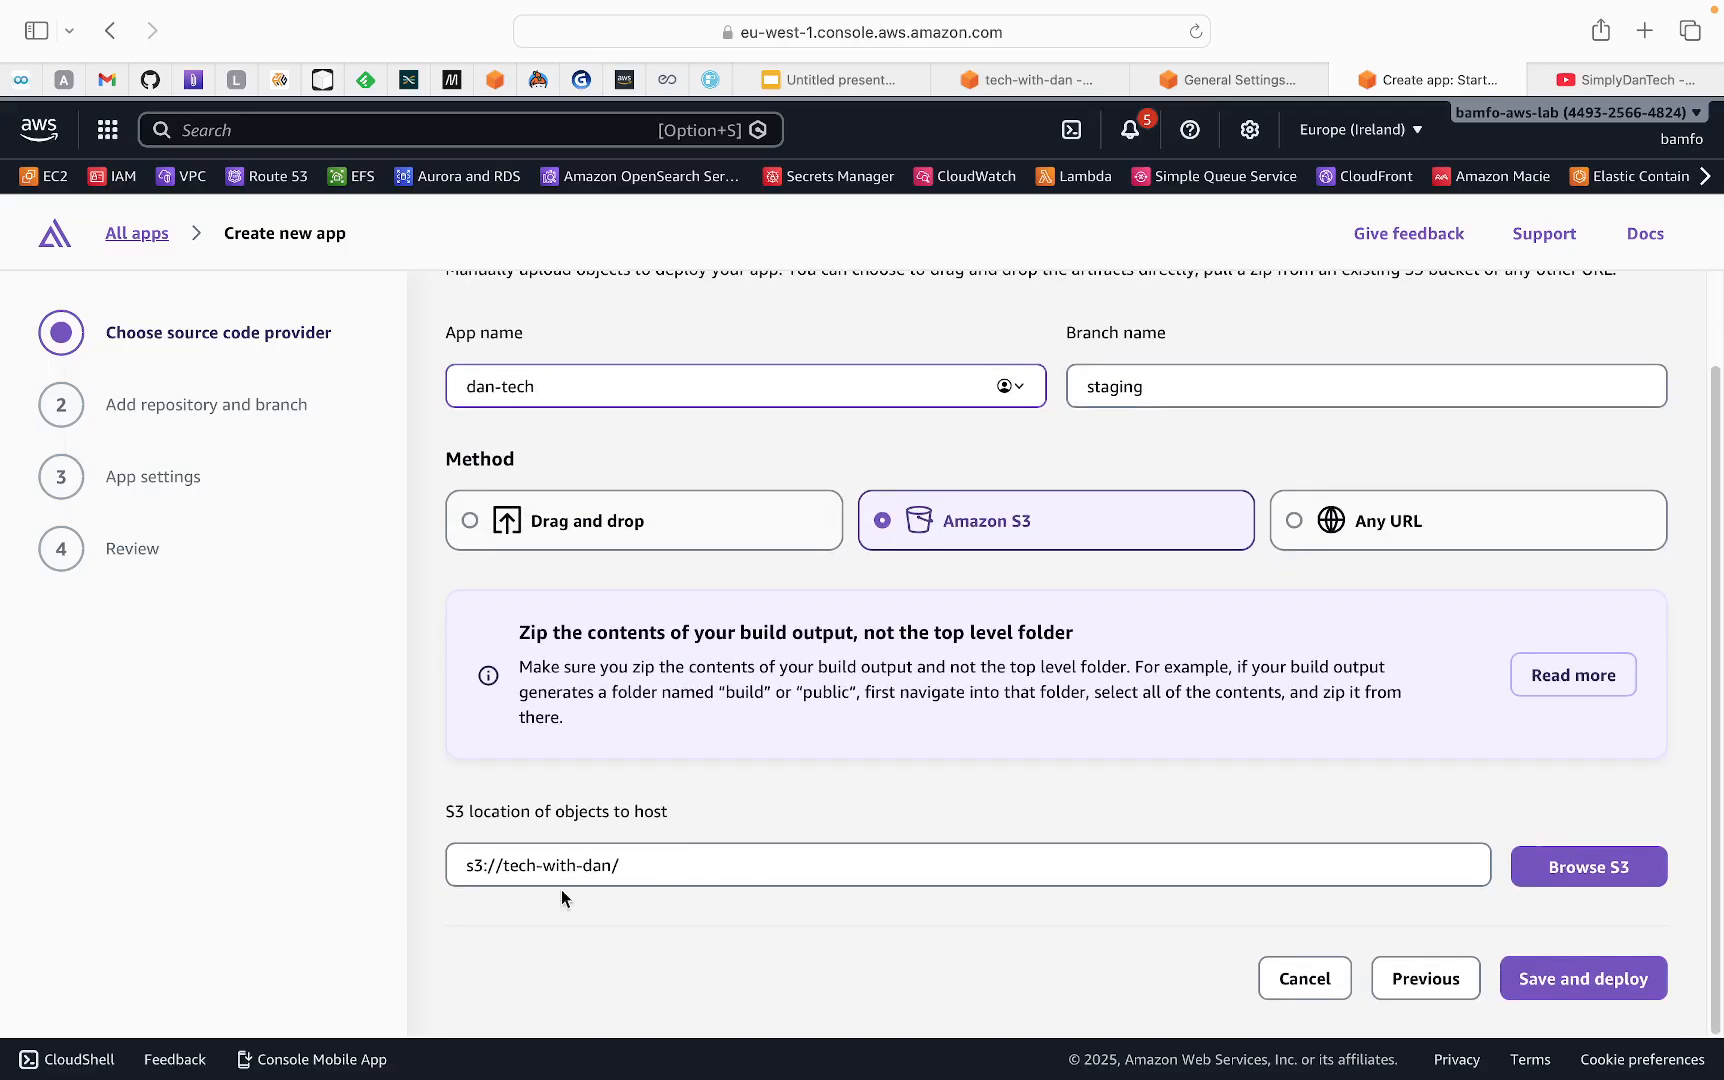
pyautogui.moveTo(503, 866); pyautogui.dragTo(668, 876)
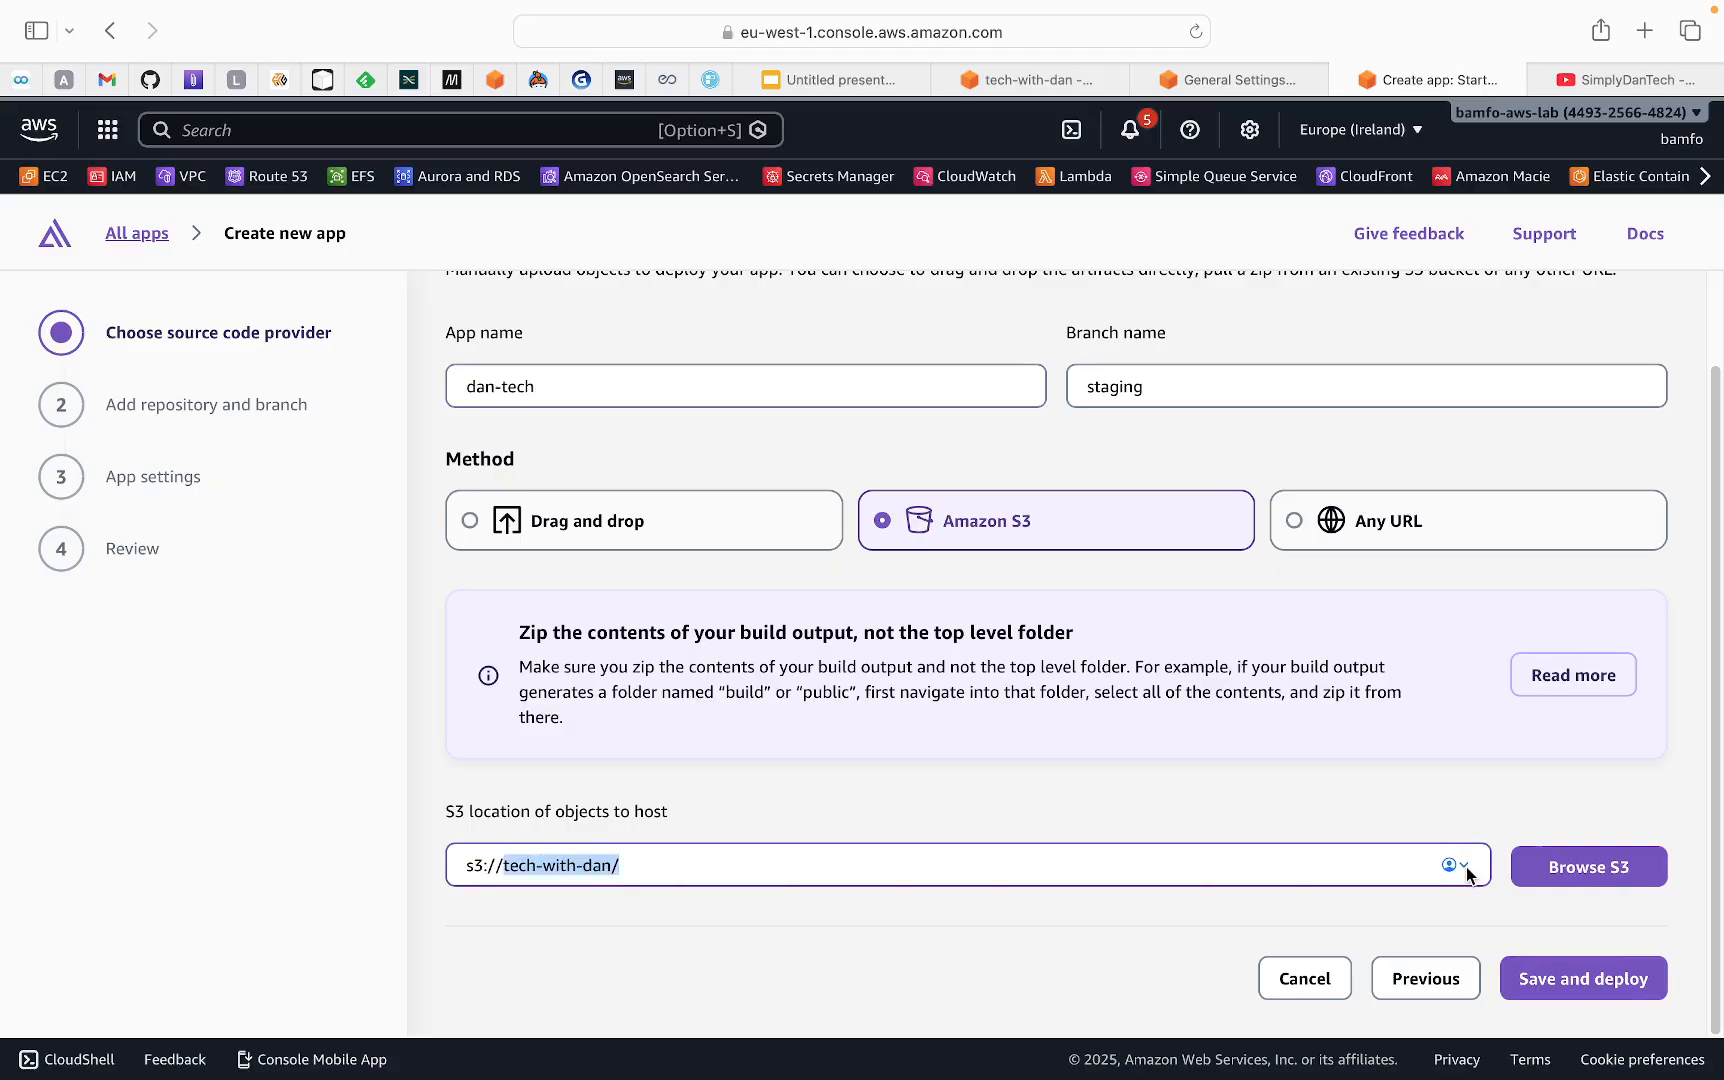
pyautogui.click(1555, 878)
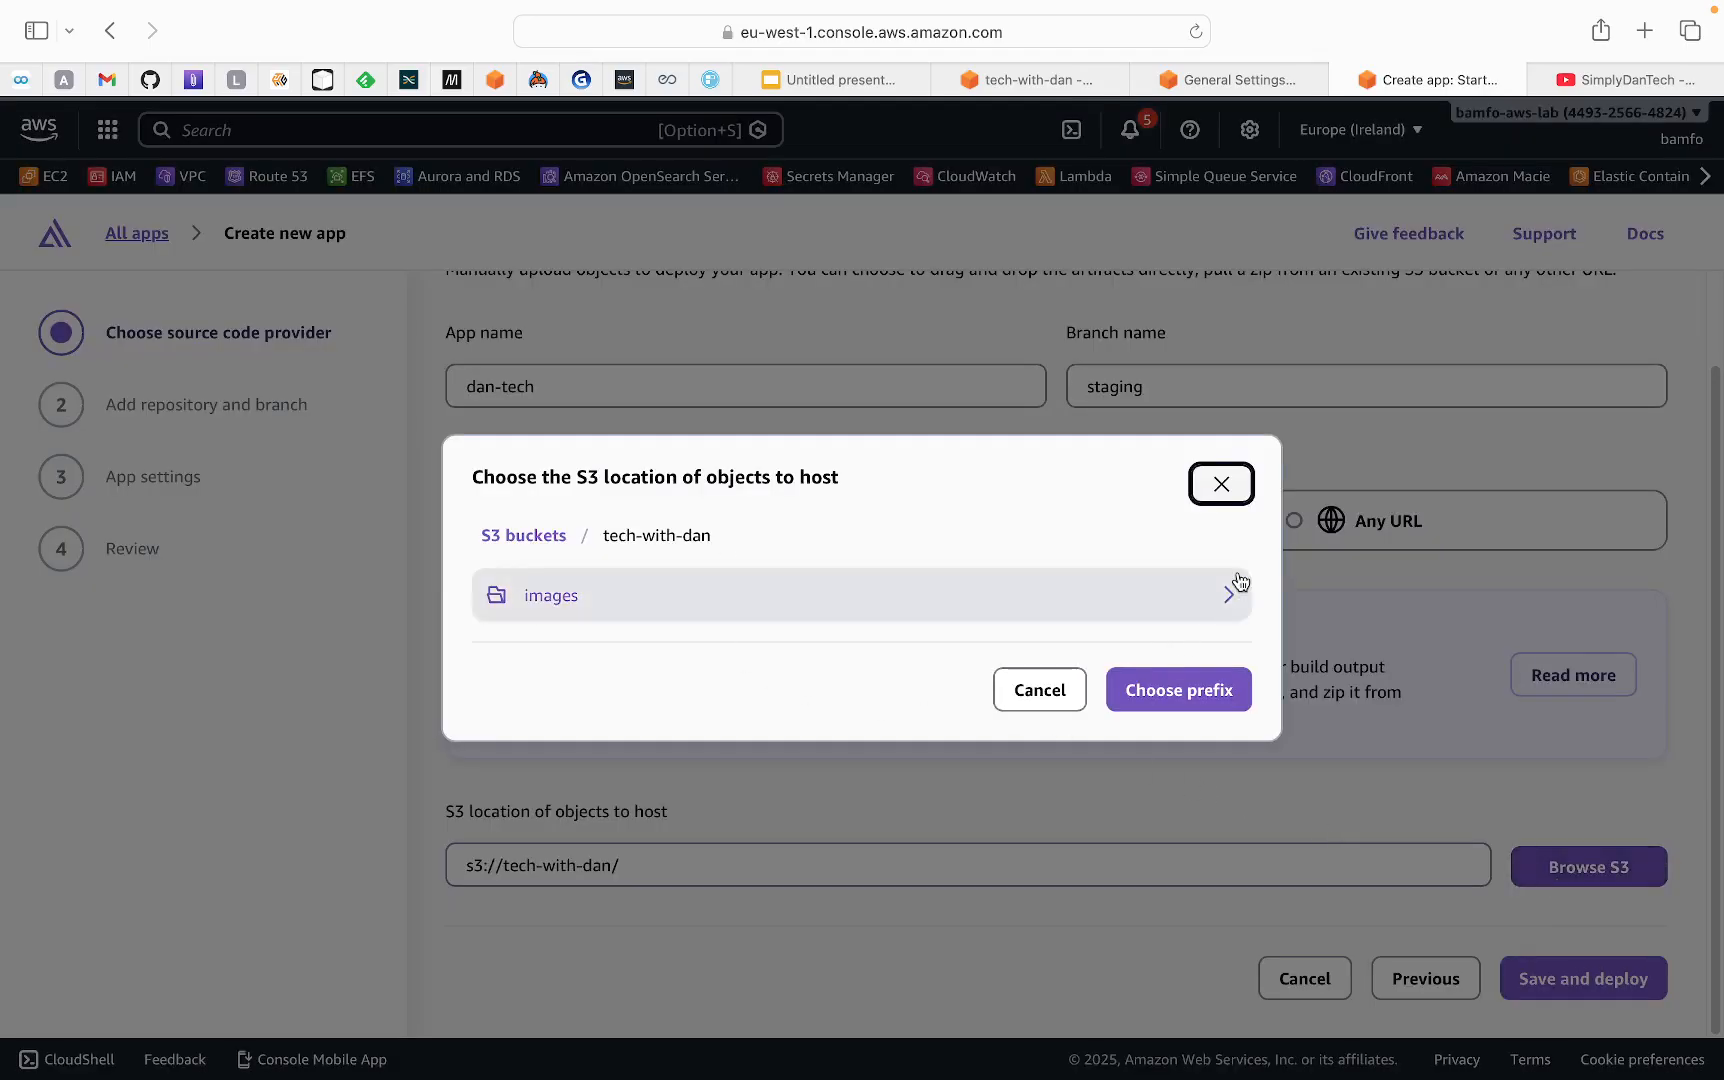
pyautogui.click(1224, 484)
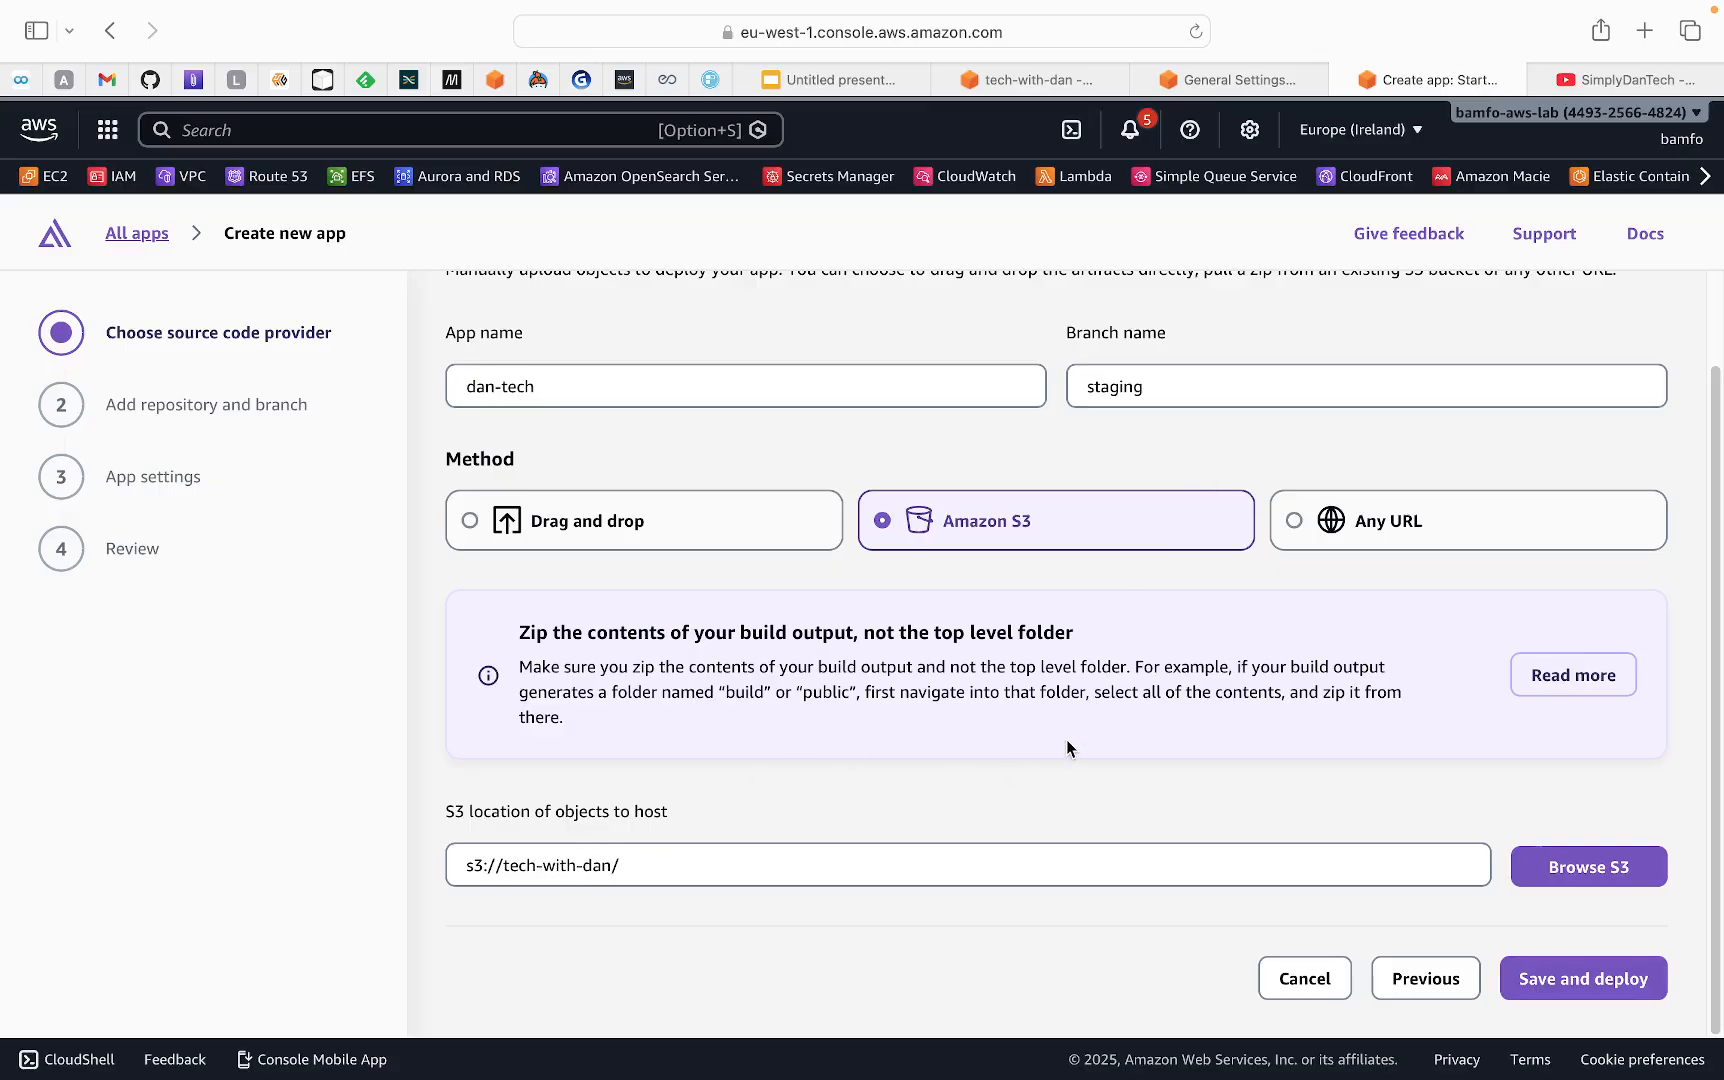
pyautogui.scroll(1, 1113, 701)
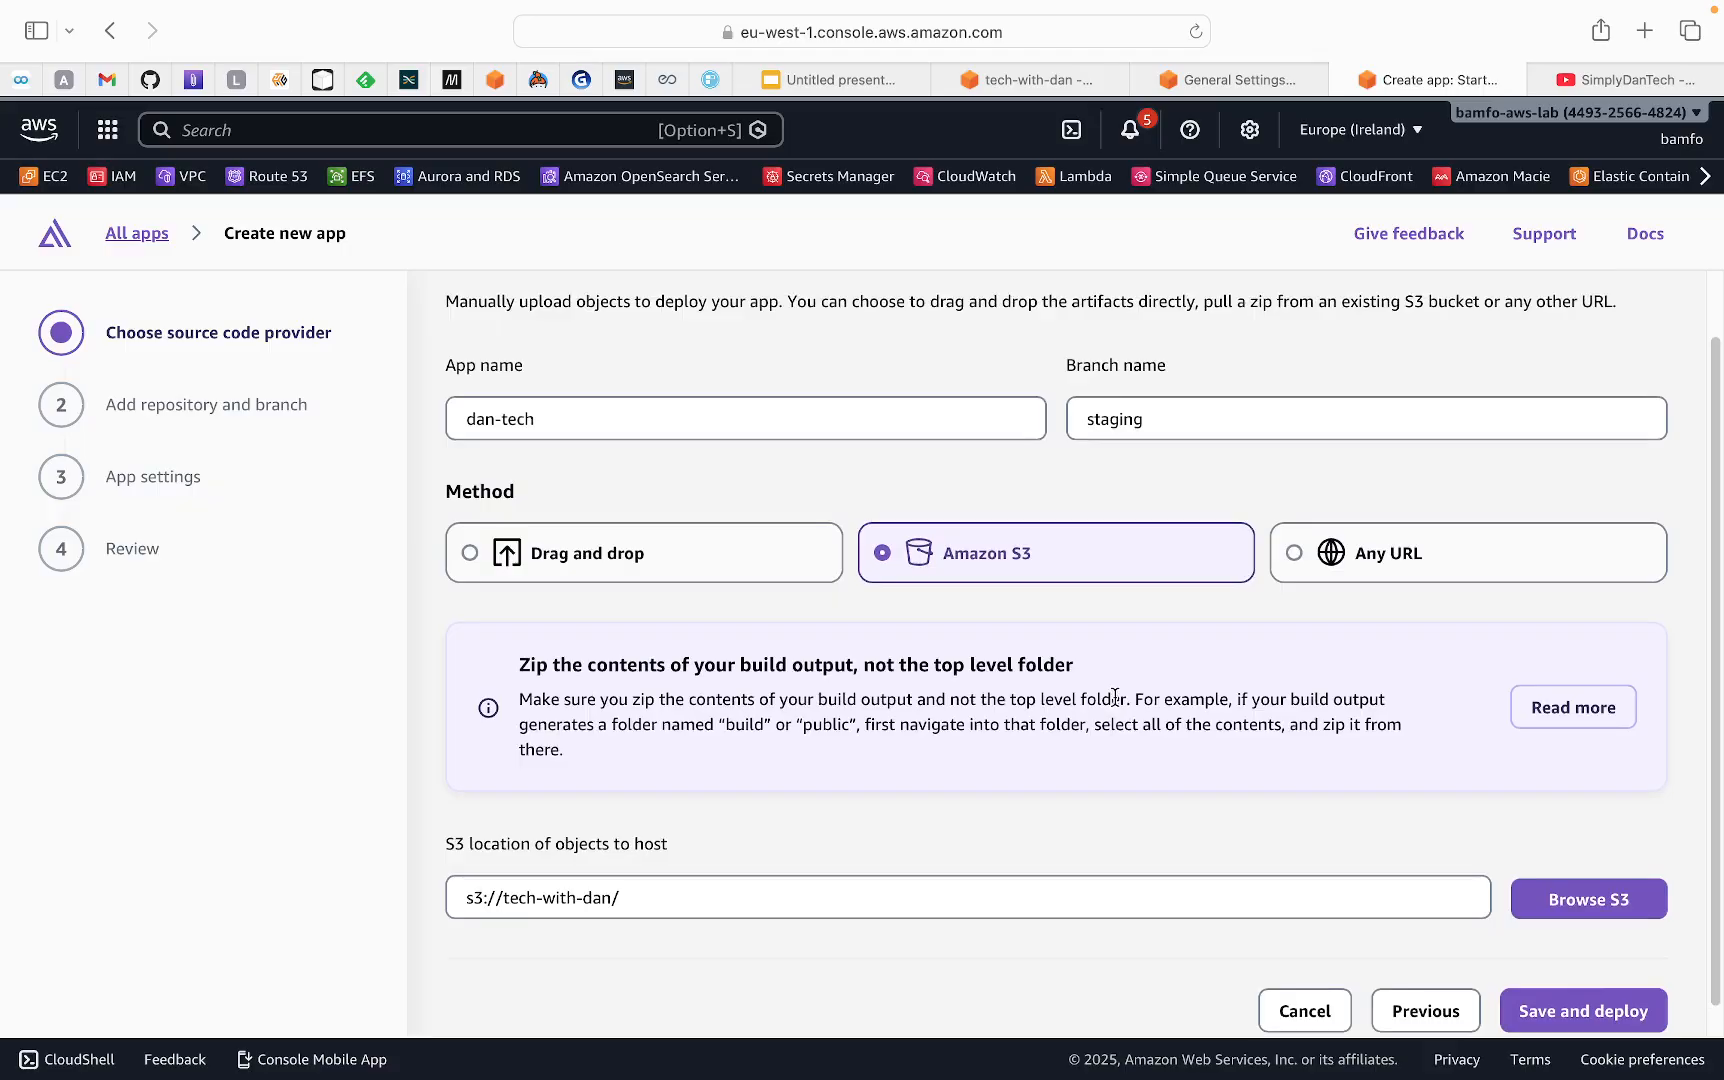
pyautogui.click(1565, 1018)
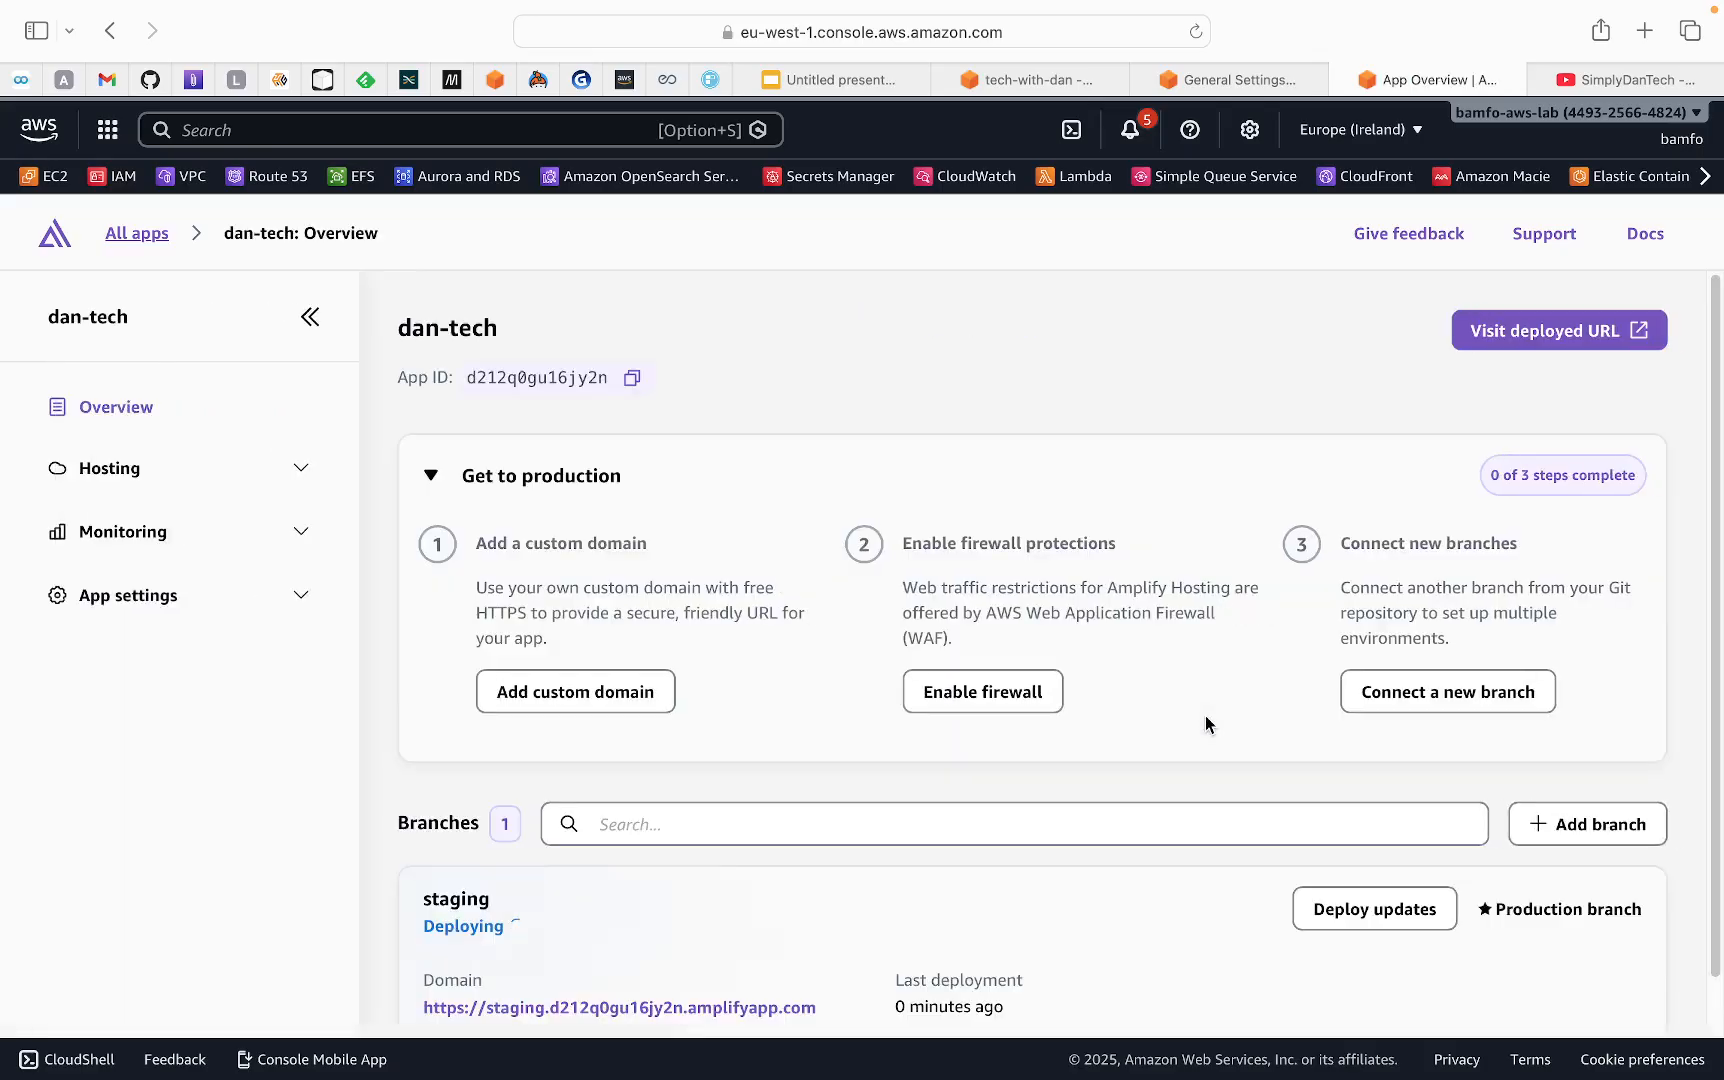
# Examine the dan-tech overview for the staging deployment status and the custom domain and firewall production options
pyautogui.scroll(-1, 1038, 519)
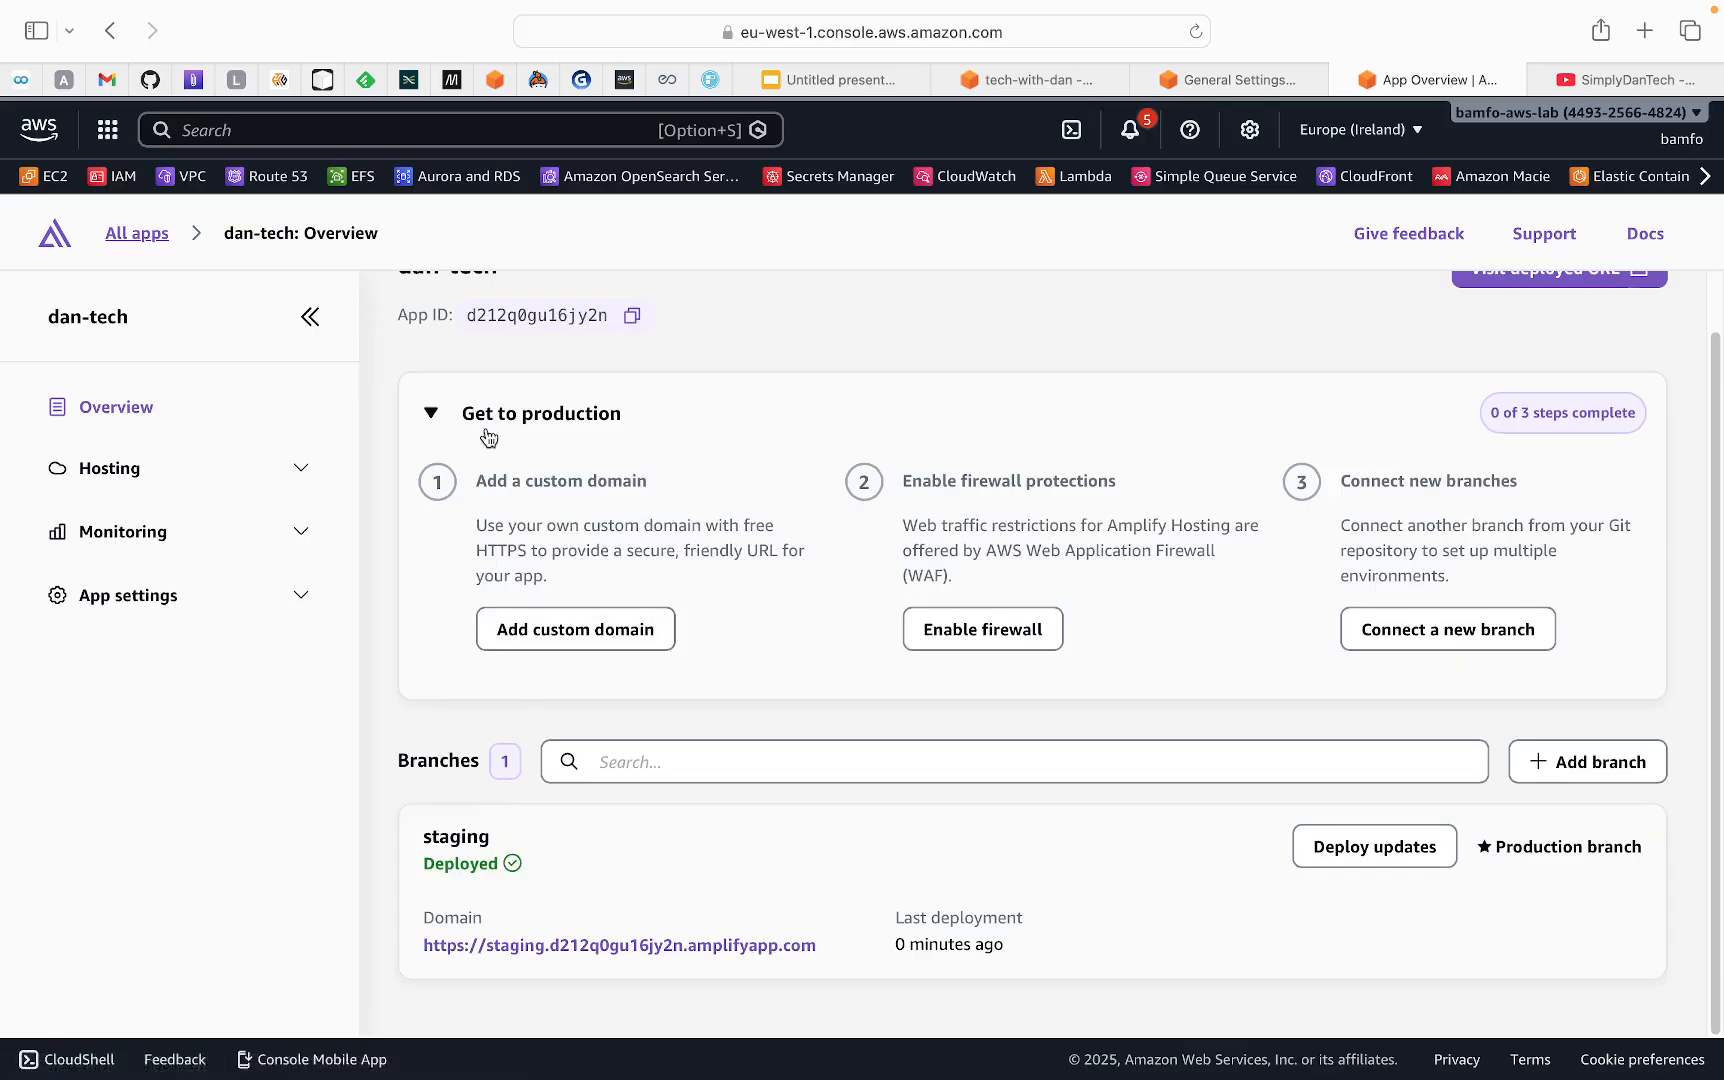
pyautogui.moveTo(526, 484); pyautogui.dragTo(650, 482)
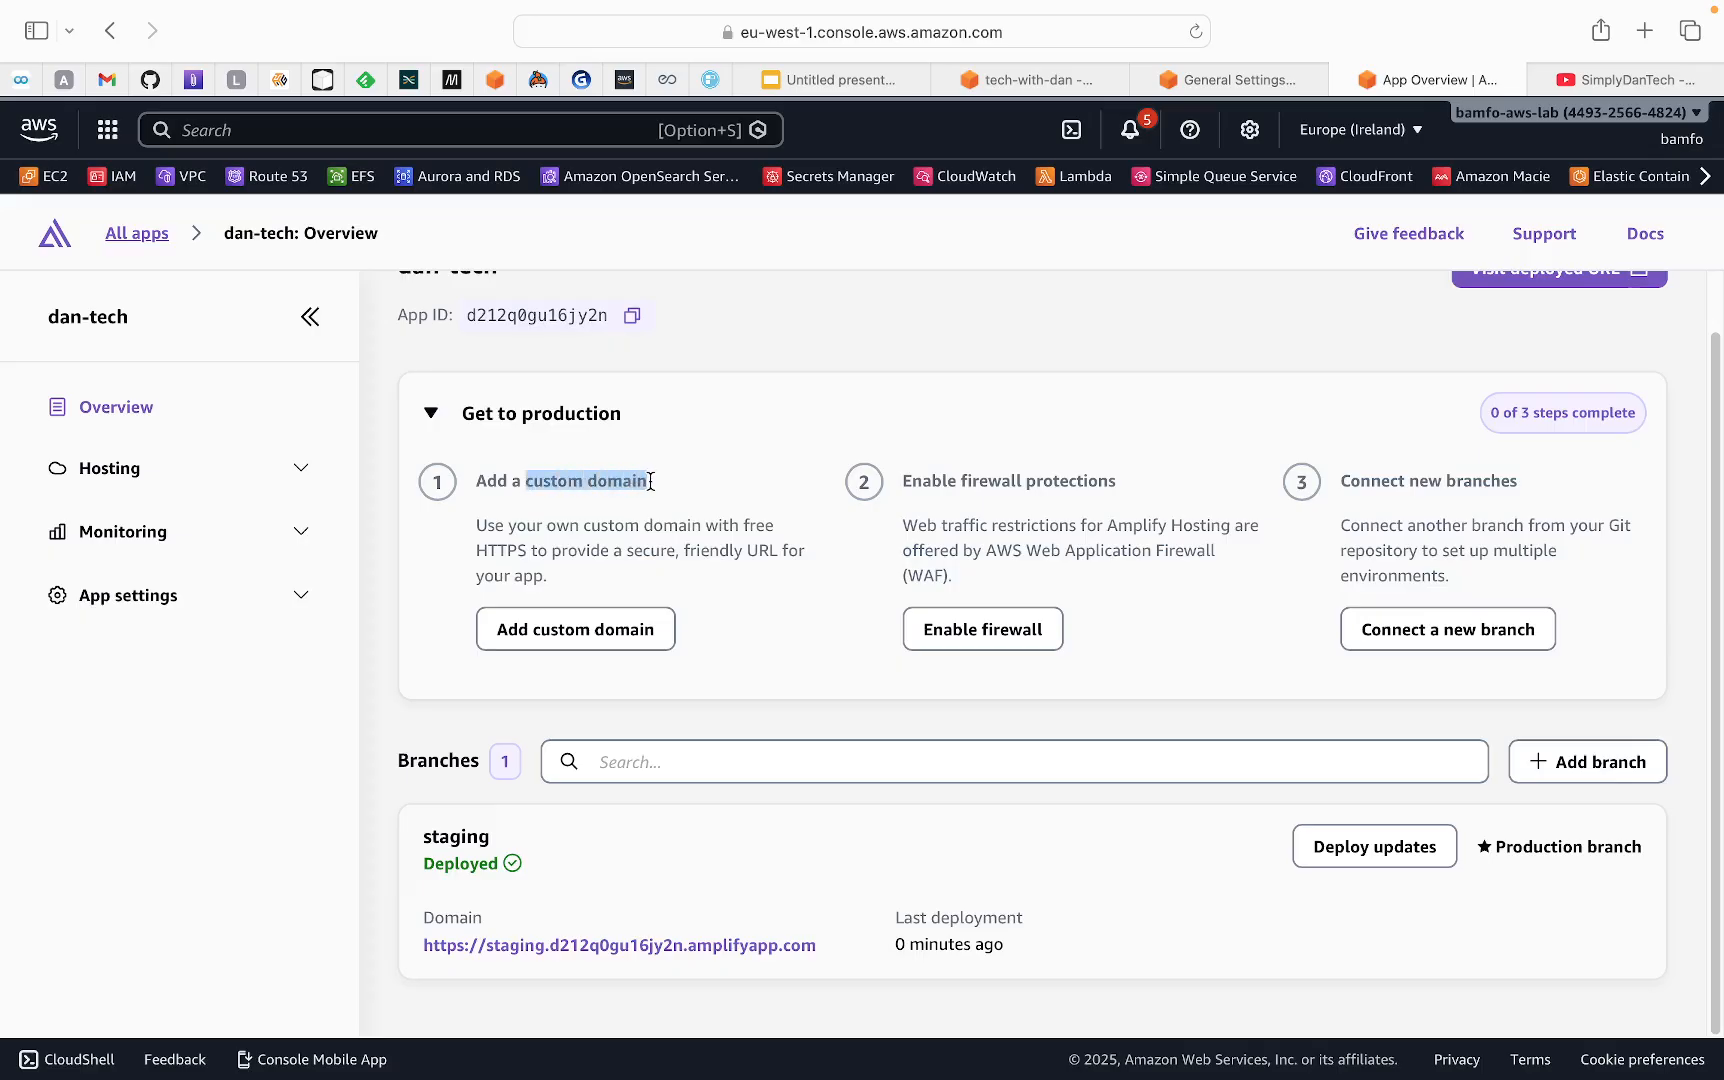
pyautogui.moveTo(961, 484); pyautogui.dragTo(1093, 490)
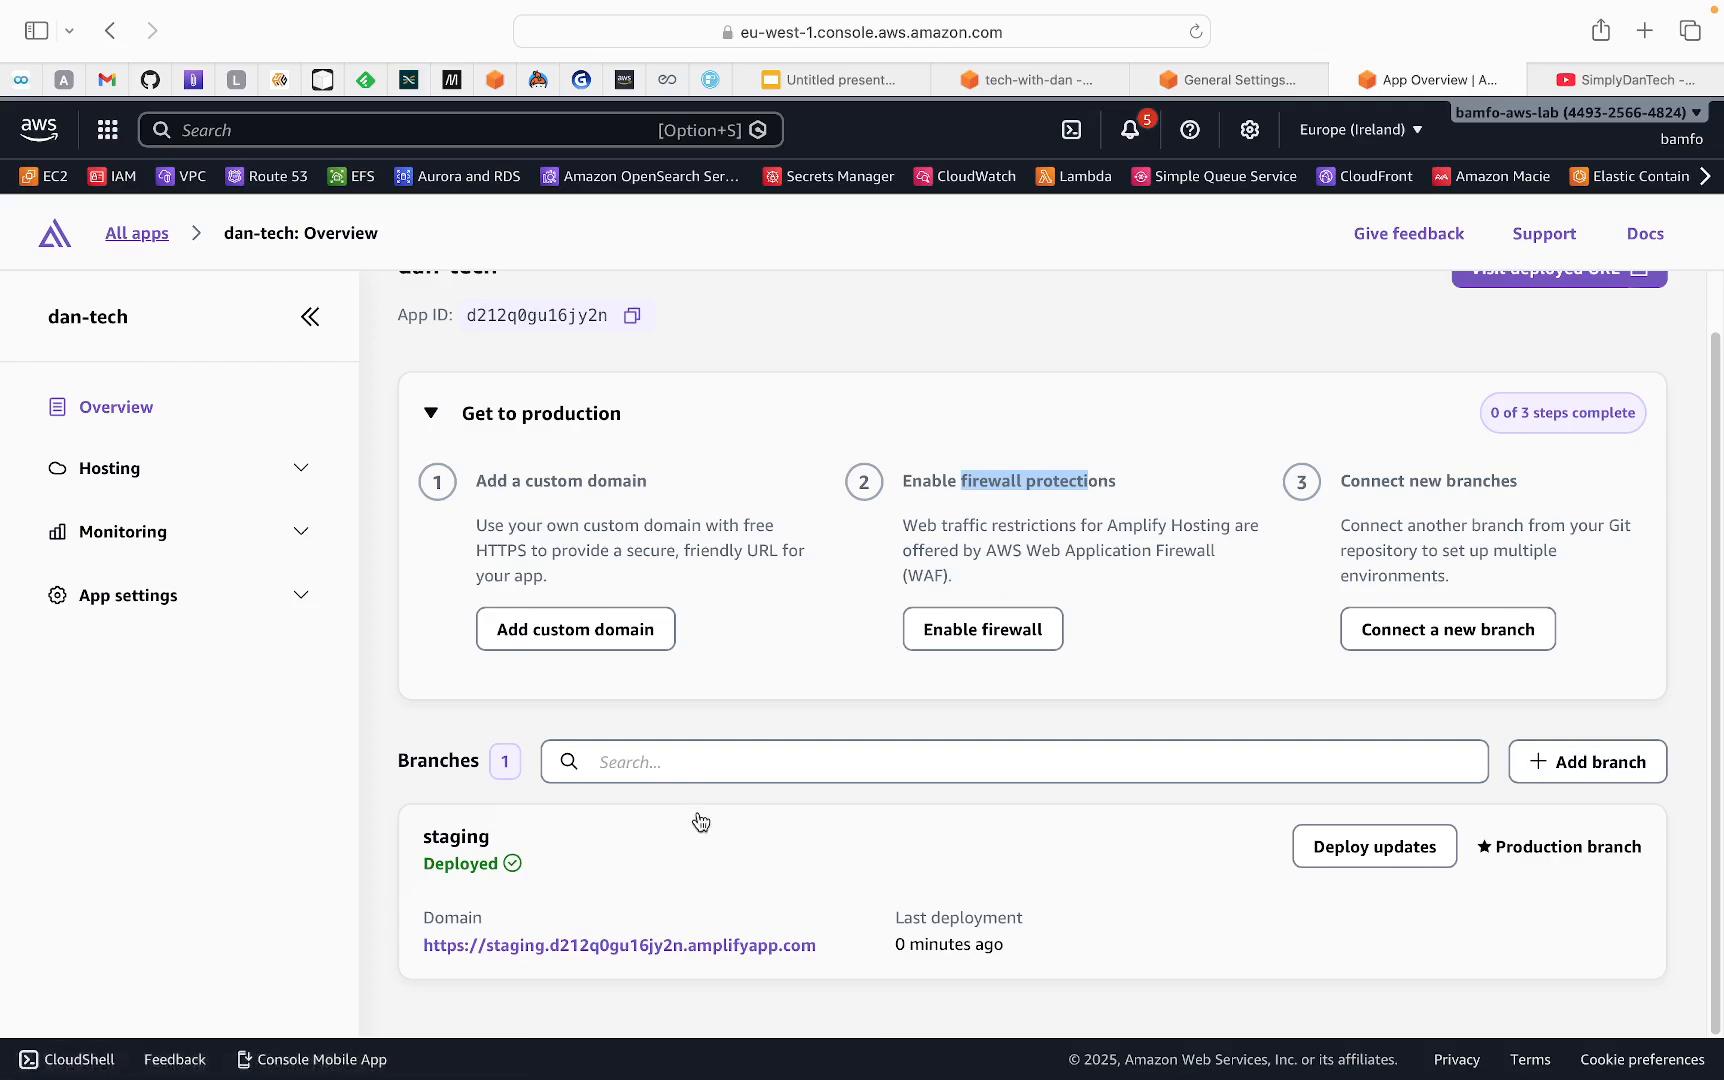
# Open the staging branch's deployed domain to view the hosted website
pyautogui.rightClick(559, 953)
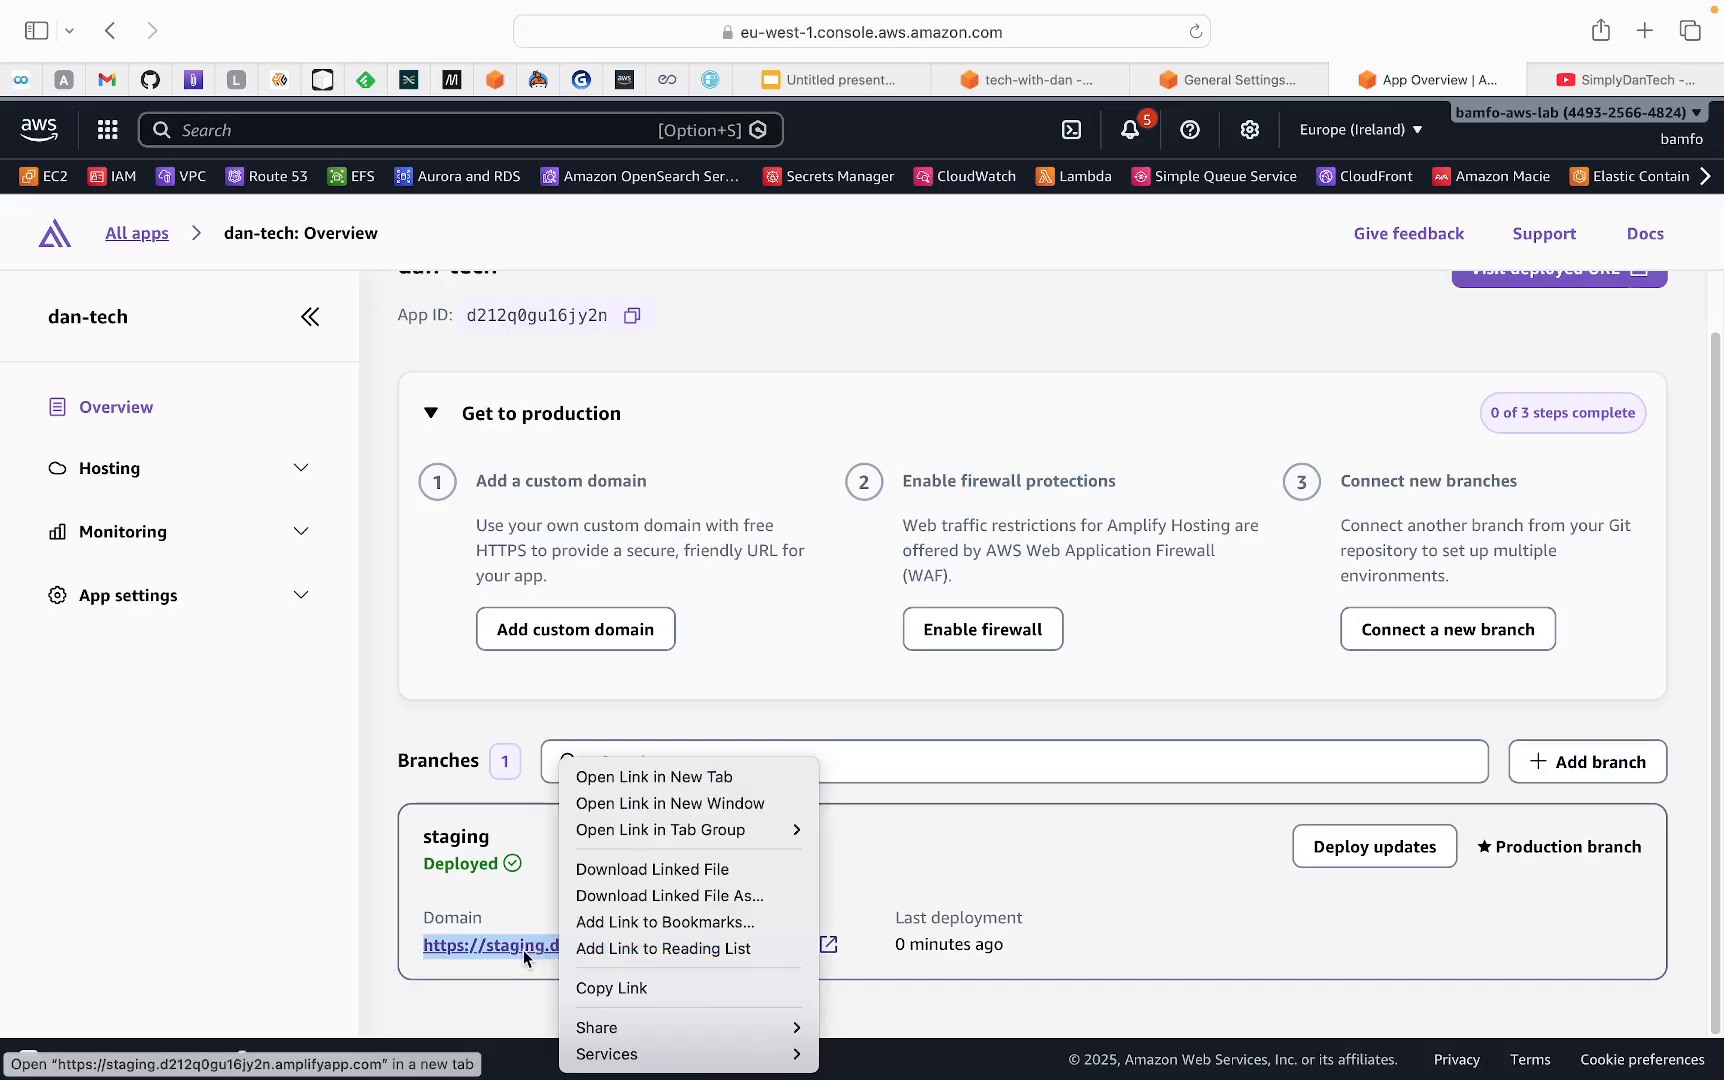
pyautogui.click(523, 950)
pyautogui.click(523, 950)
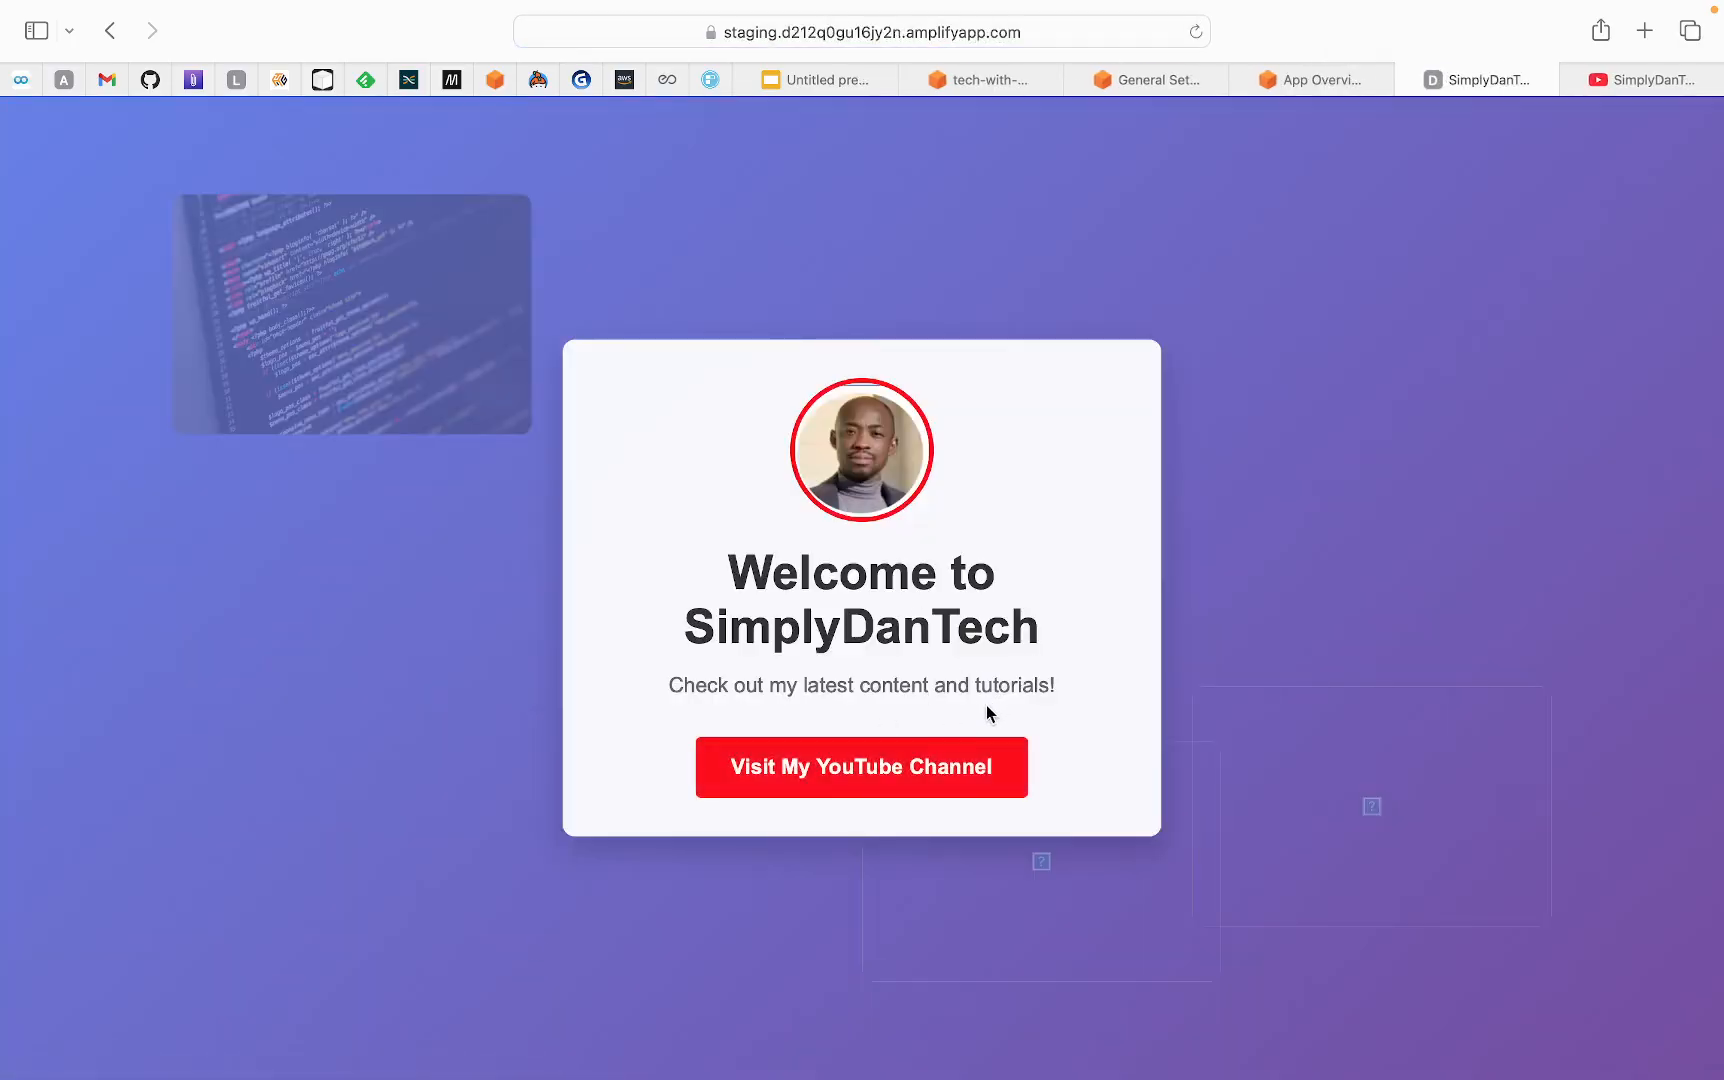
# Test the deployed site's YouTube channel link and return to the dan-tech app overview in AWS Amplify
pyautogui.click(836, 780)
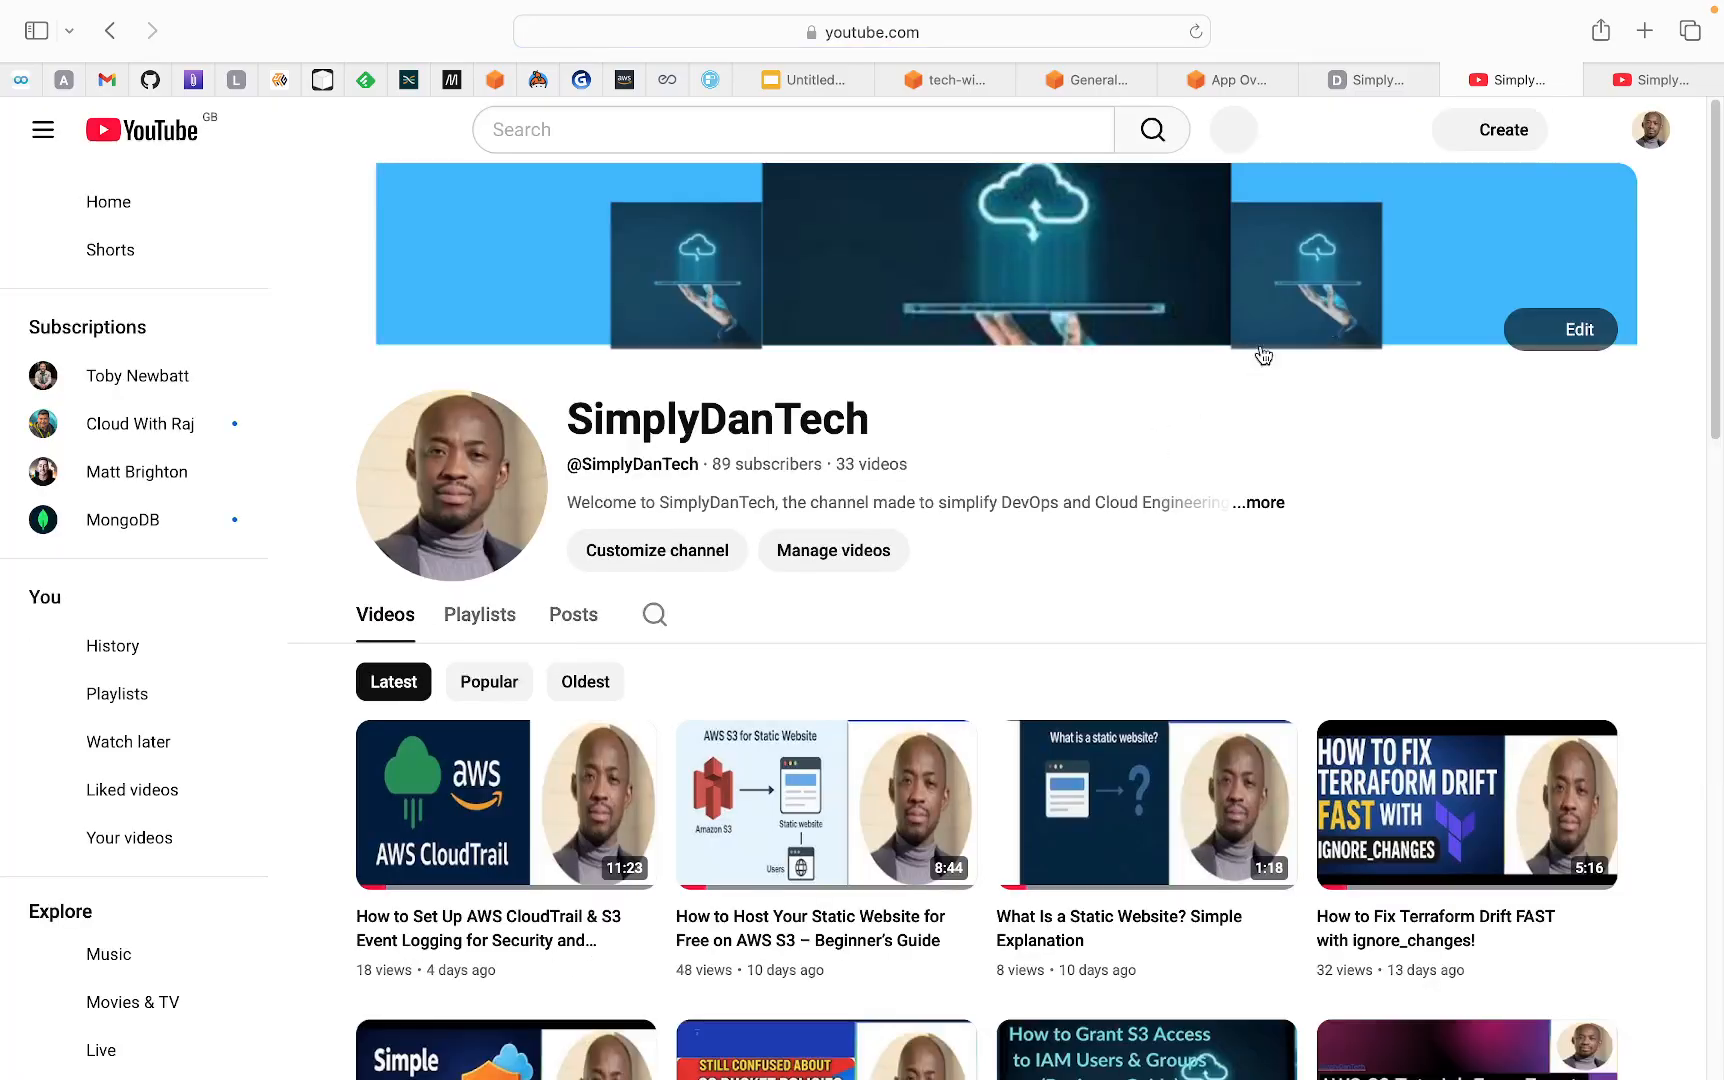
pyautogui.click(1596, 79)
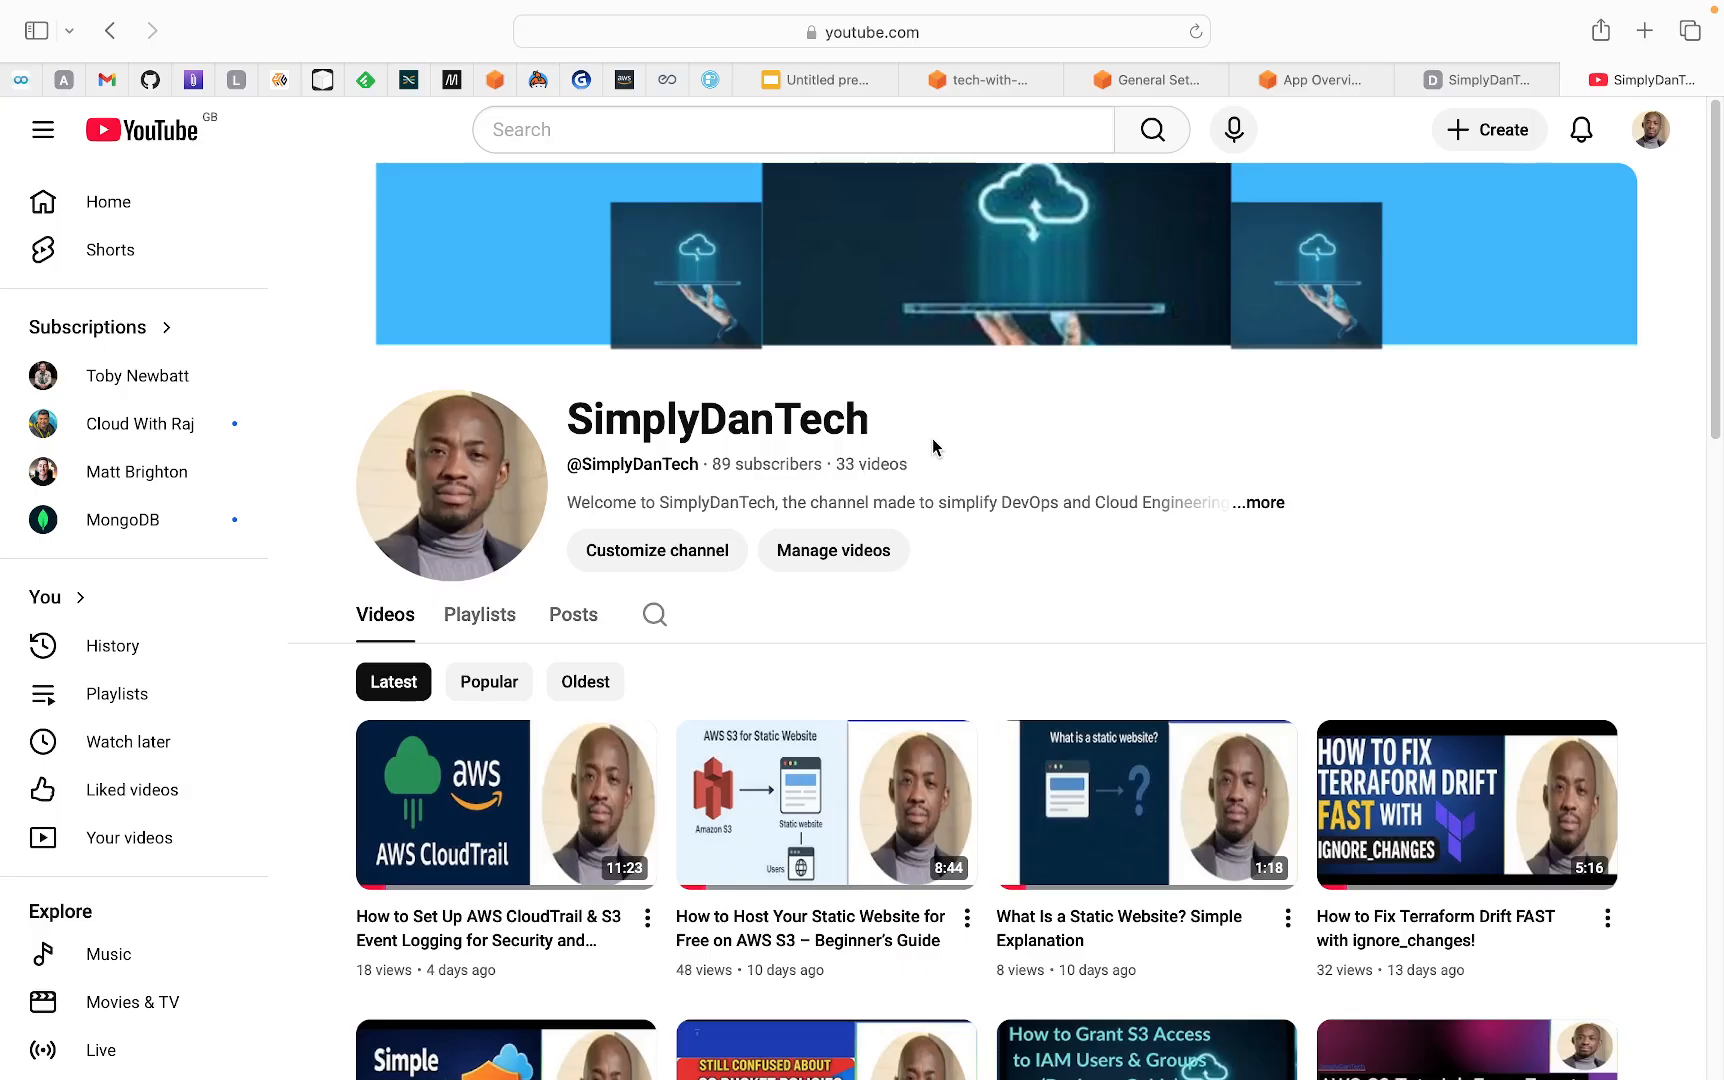
pyautogui.click(1319, 84)
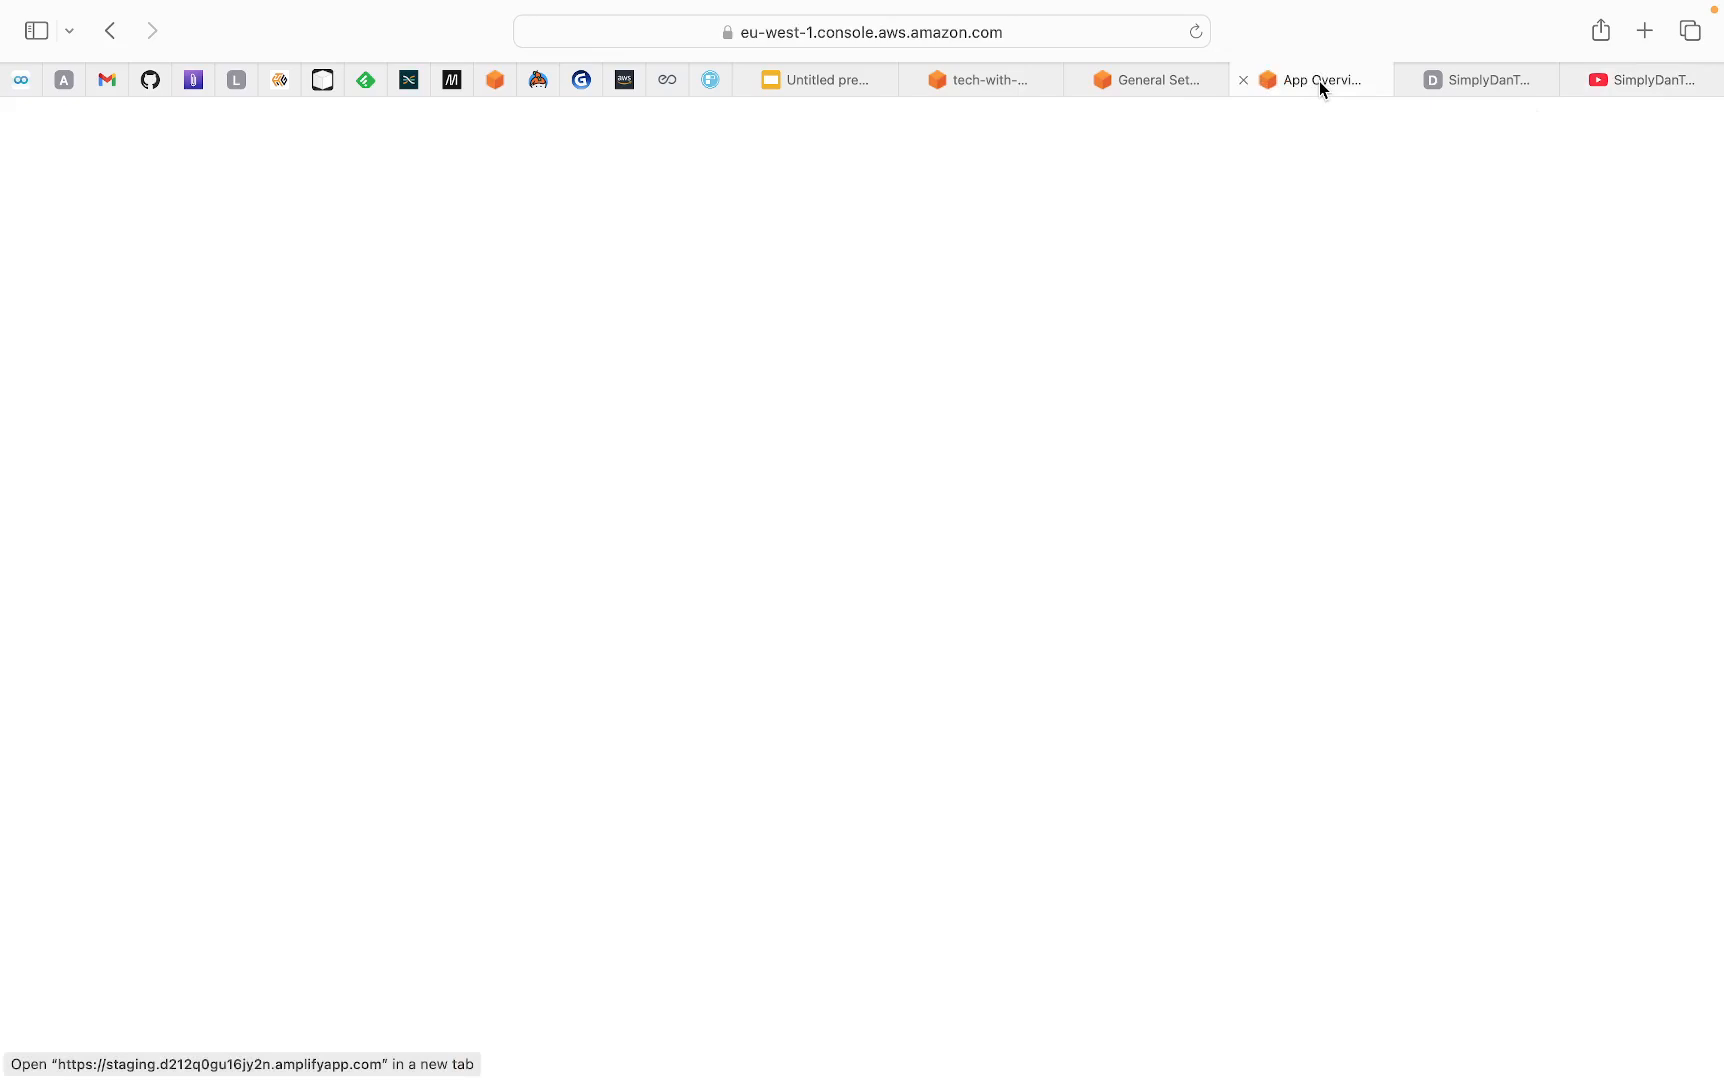
# In dan-tech's hosting access control, try the "Restricted - password required" setting for the staging branch and check its username and password fields
pyautogui.click(1574, 80)
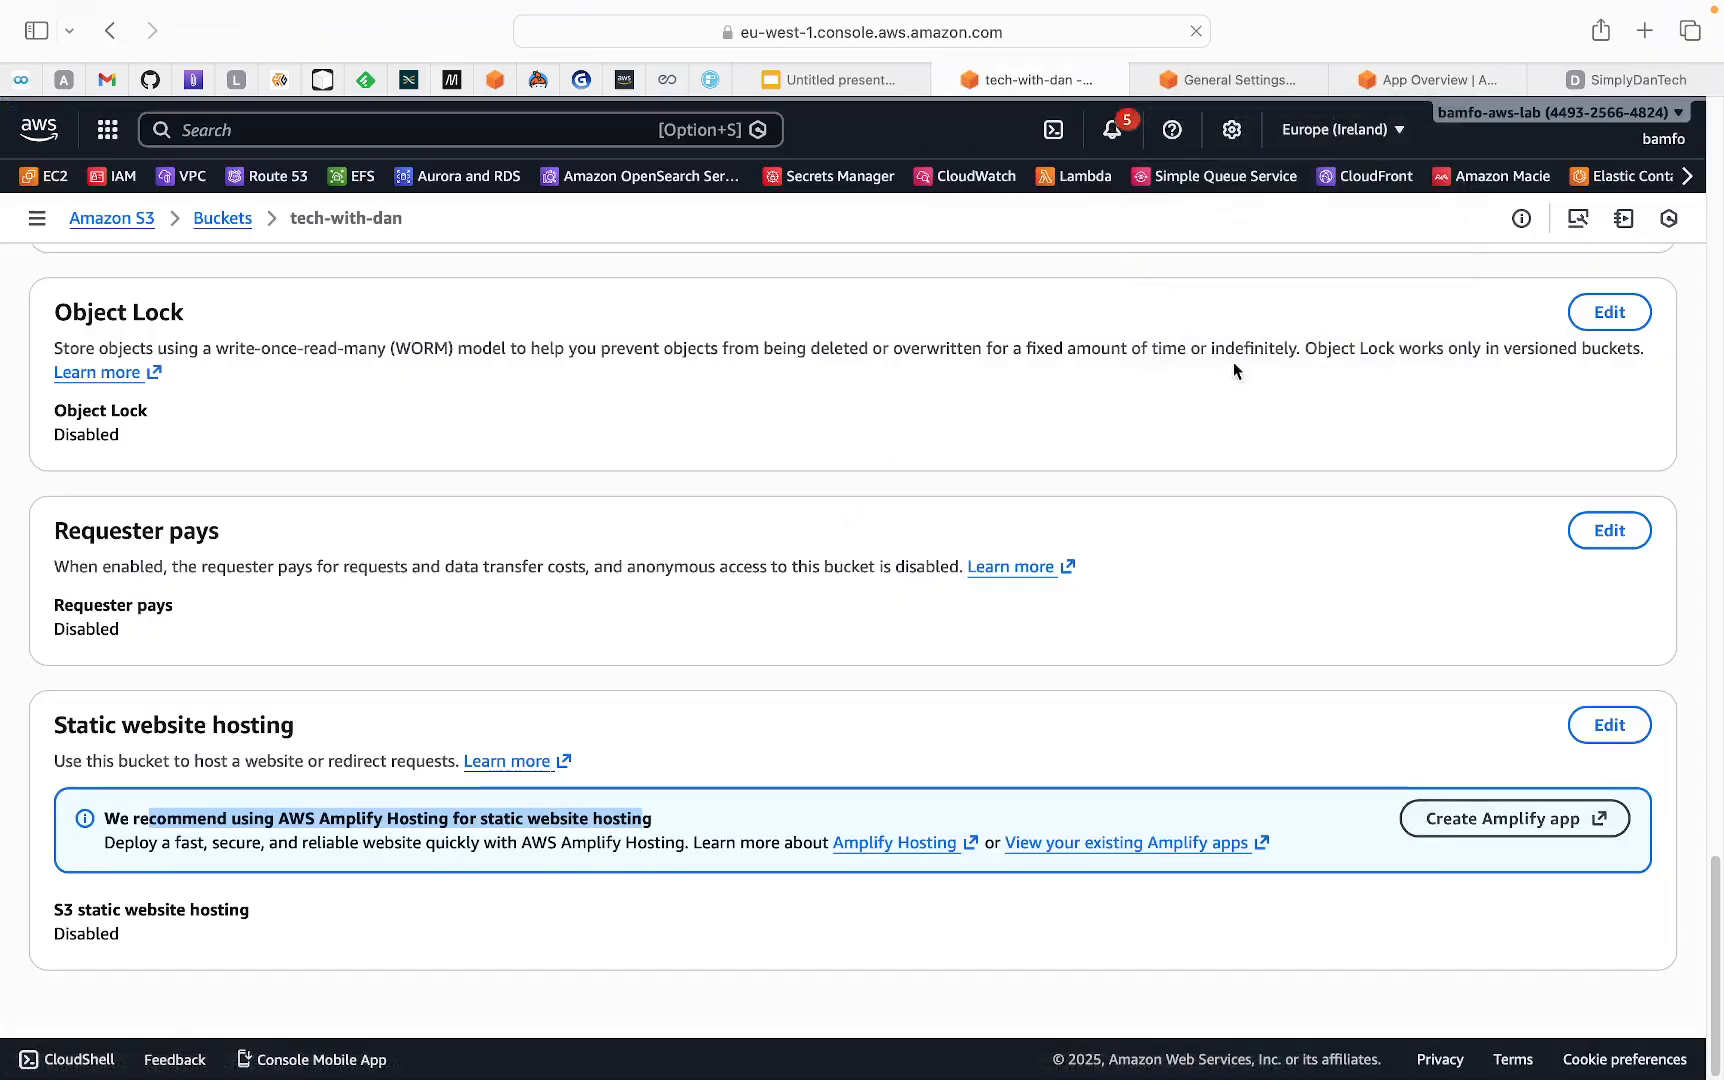
pyautogui.click(1434, 82)
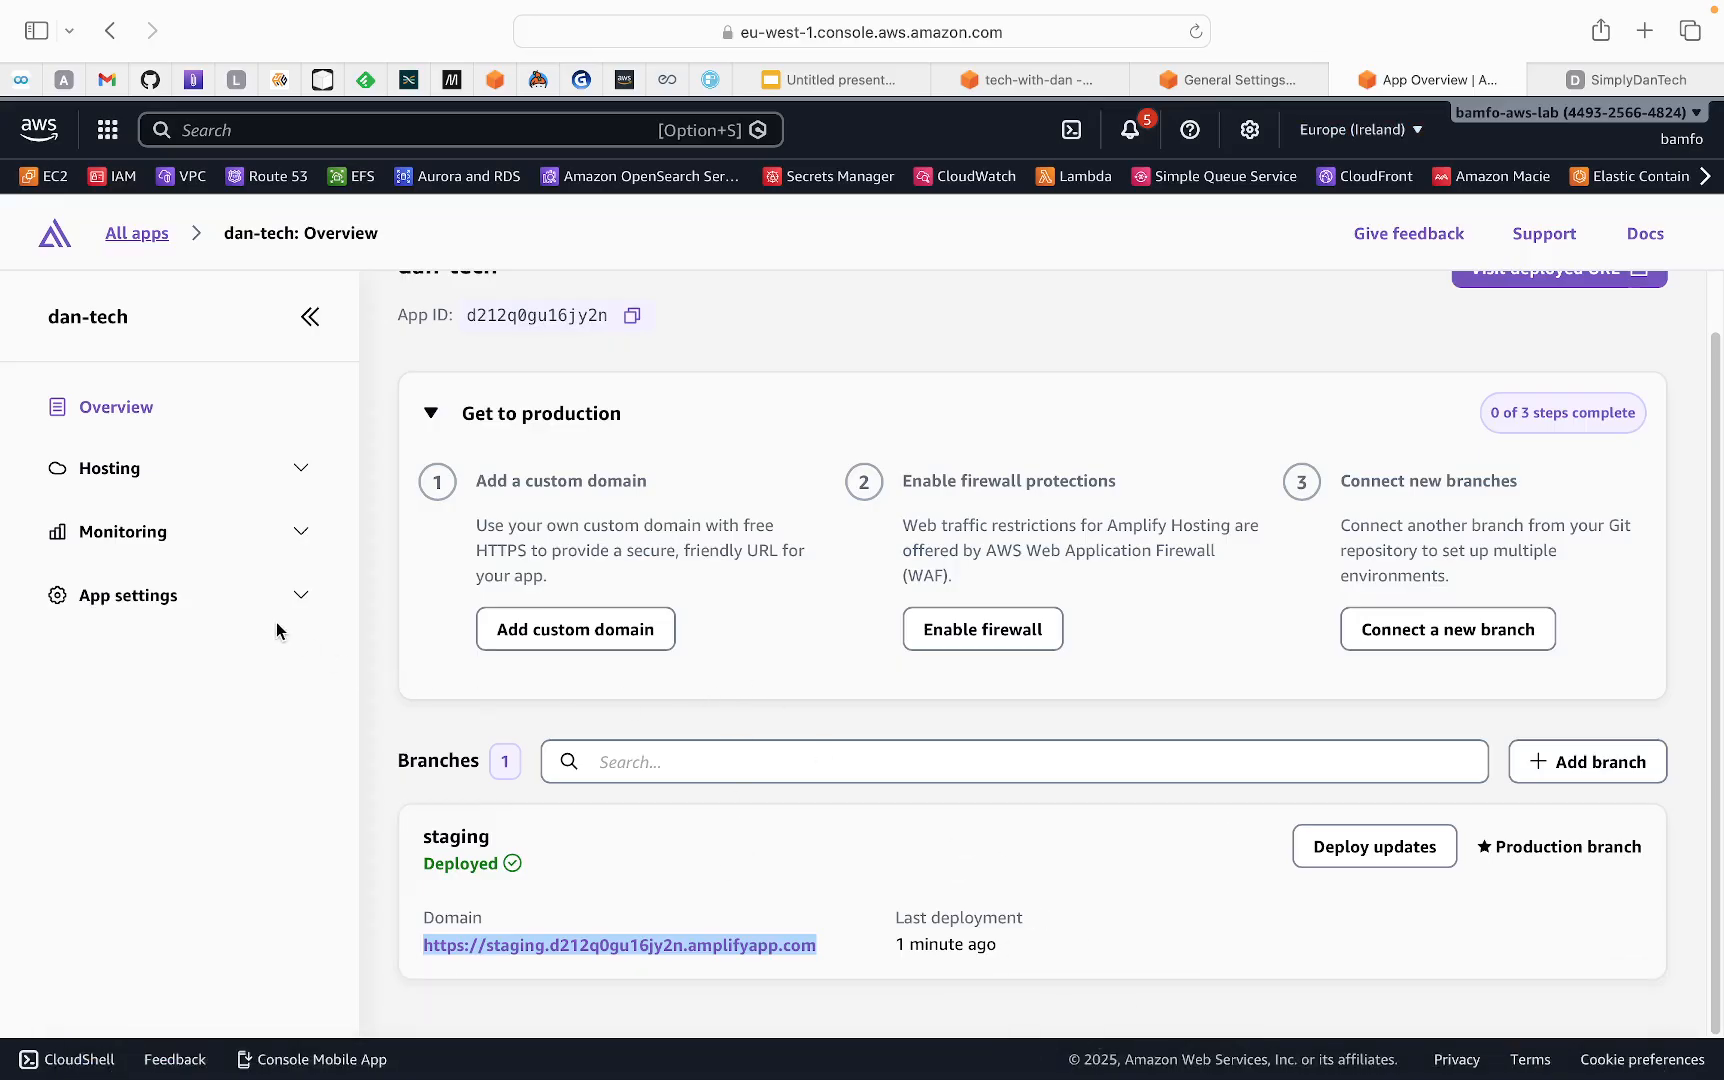
pyautogui.click(301, 474)
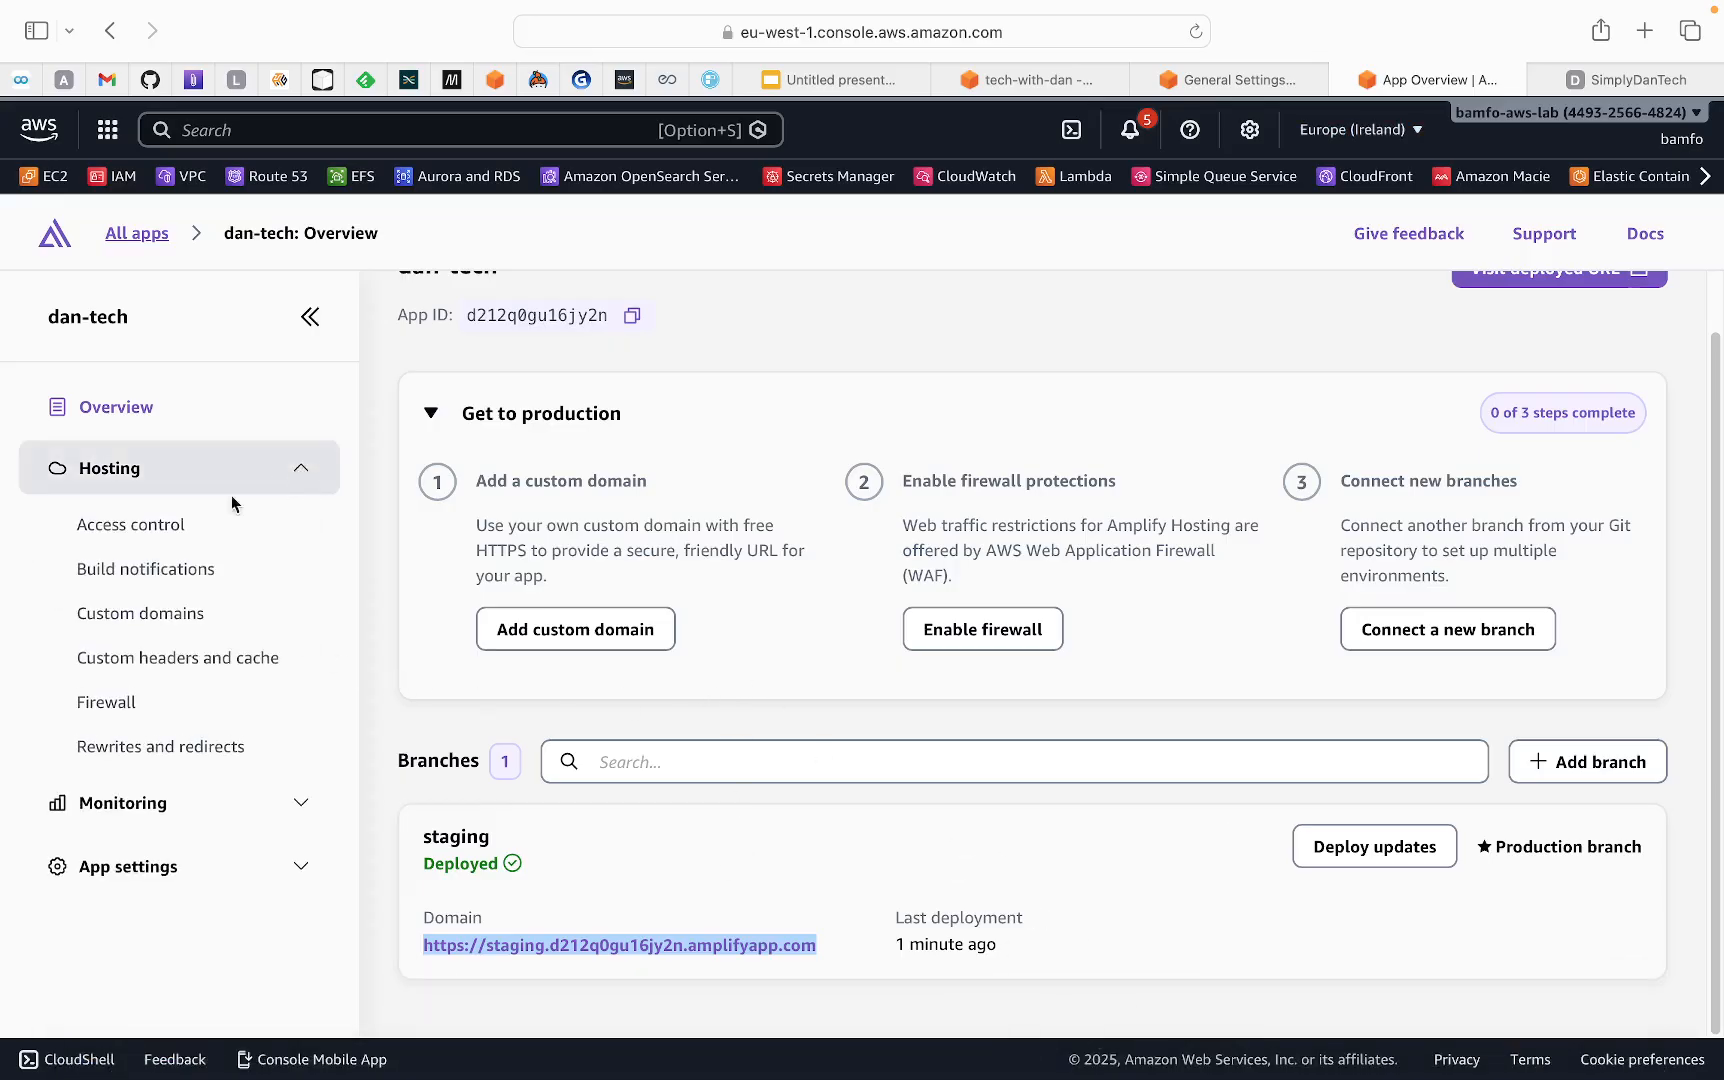
pyautogui.click(147, 530)
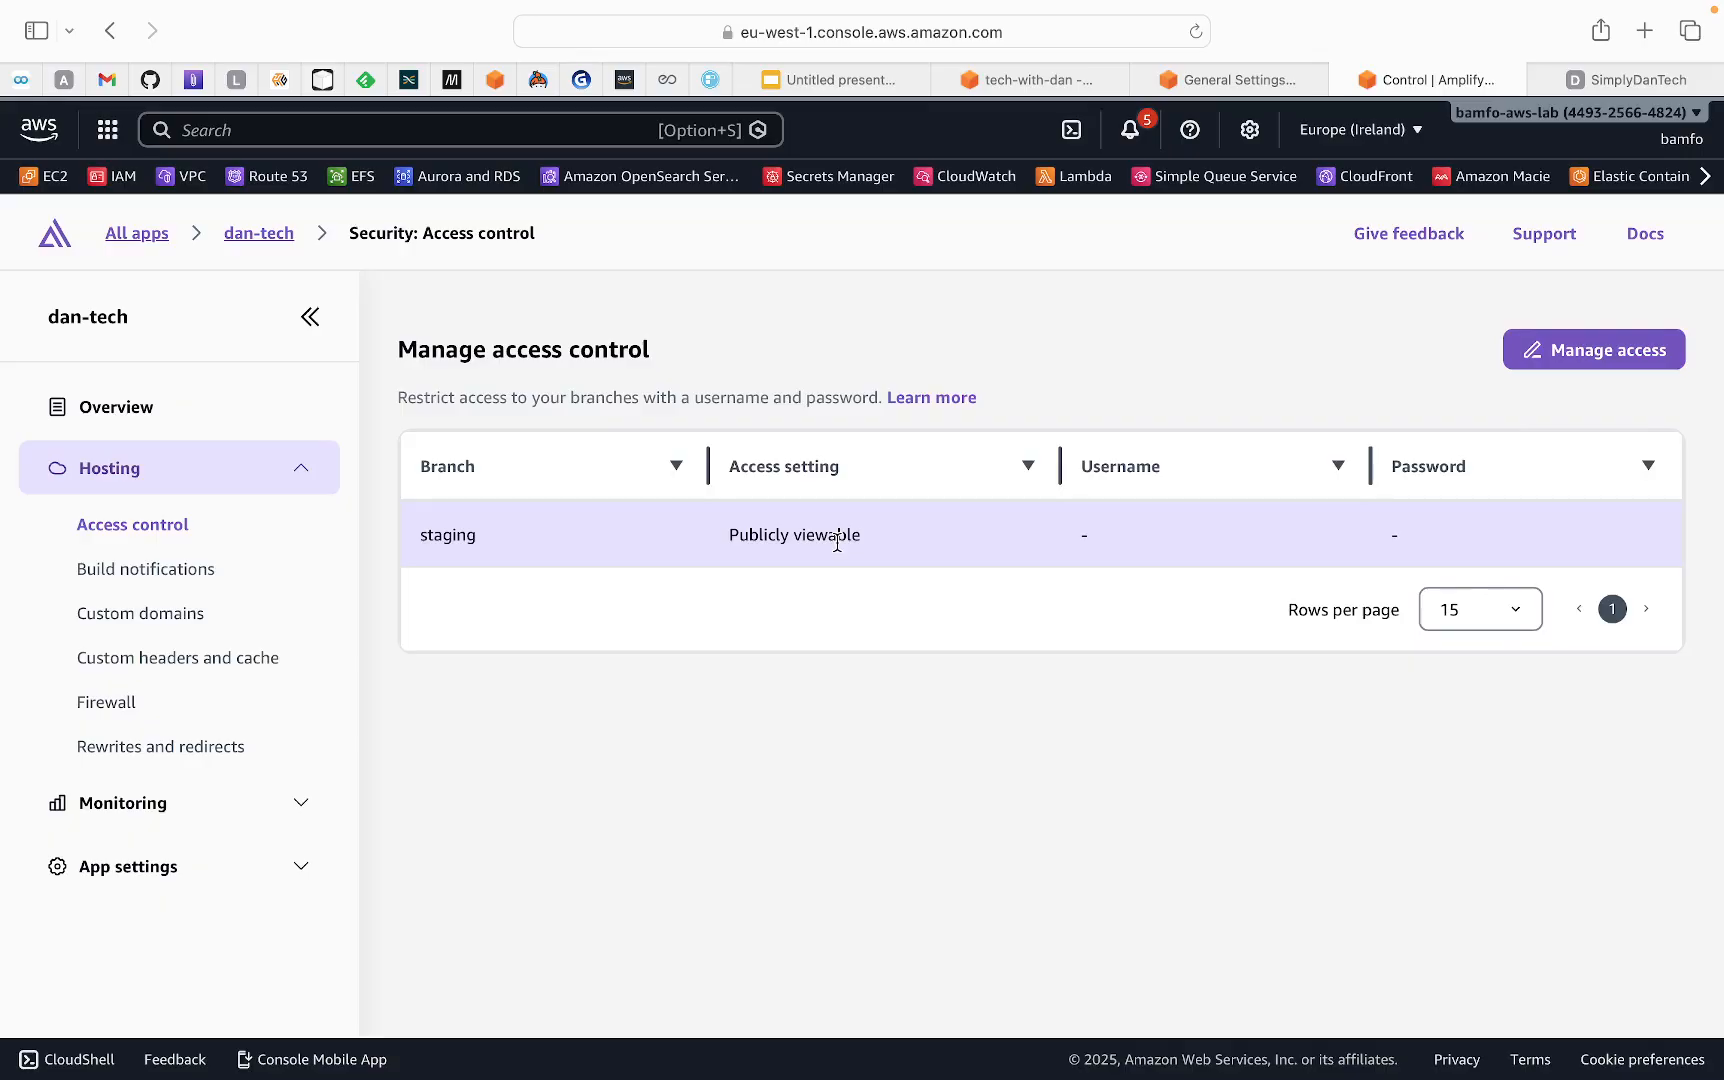
pyautogui.click(1592, 350)
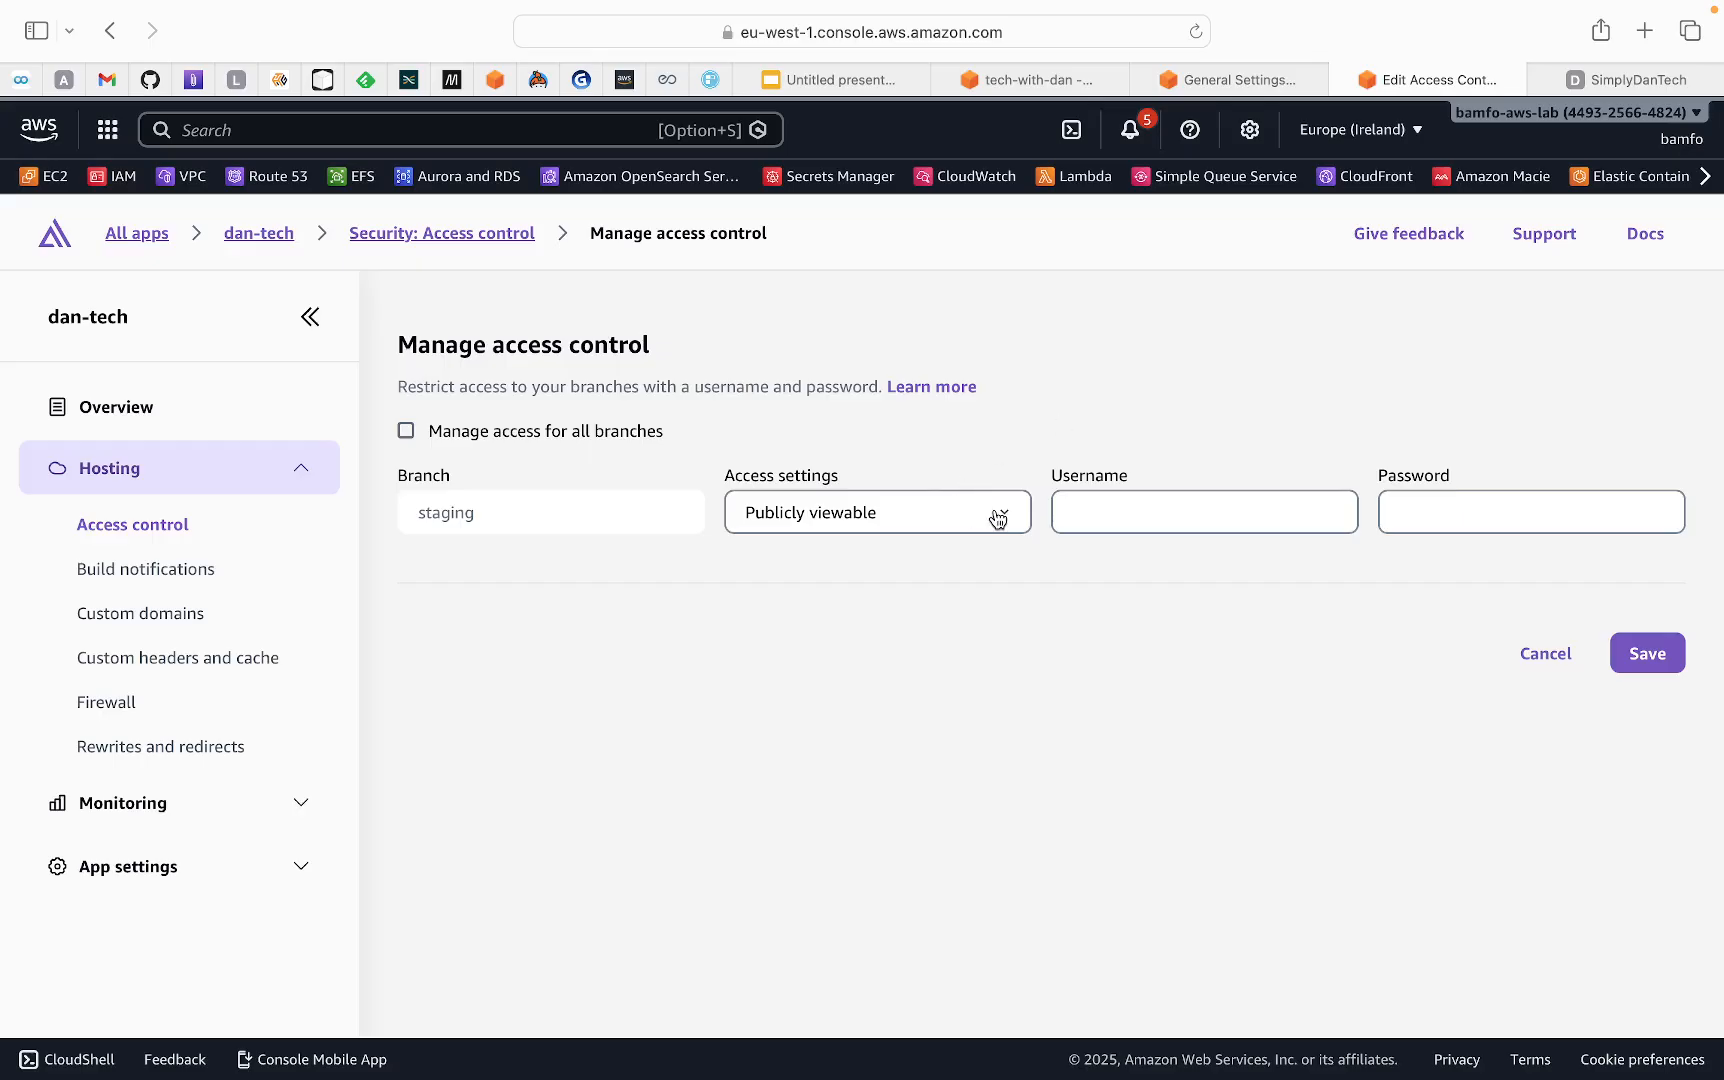
pyautogui.click(995, 510)
pyautogui.click(871, 536)
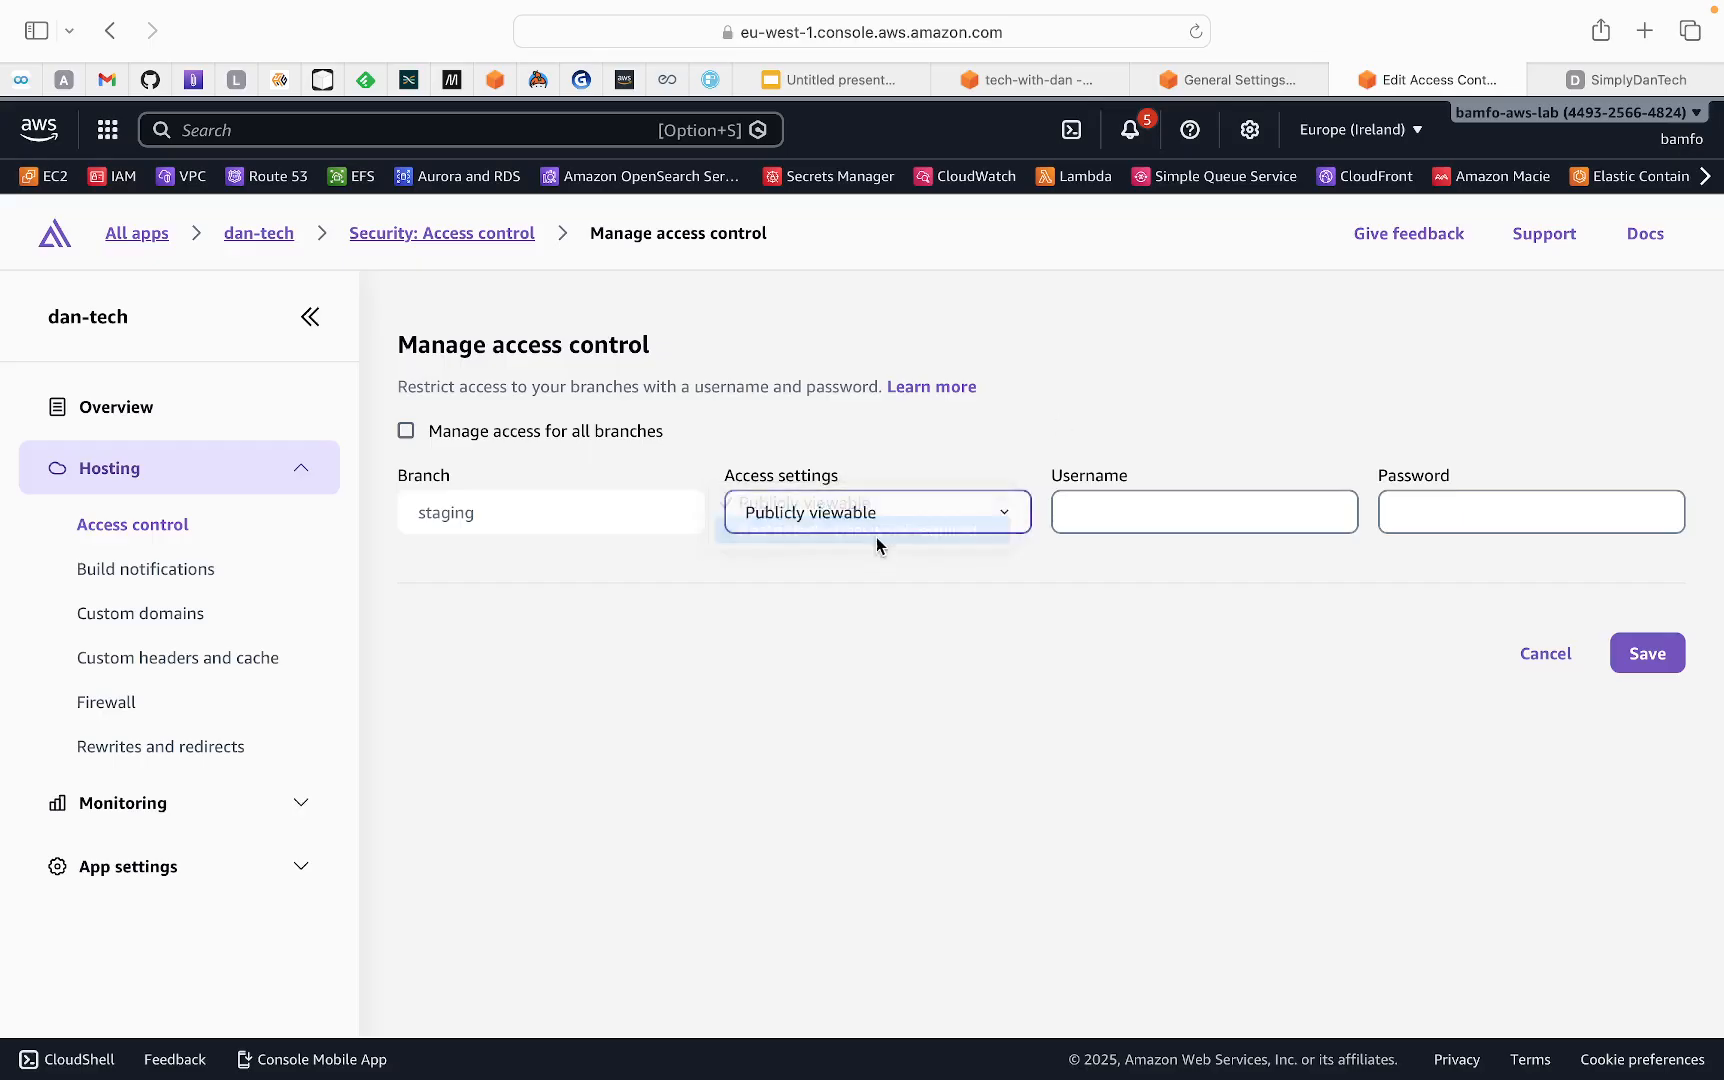
pyautogui.click(1118, 516)
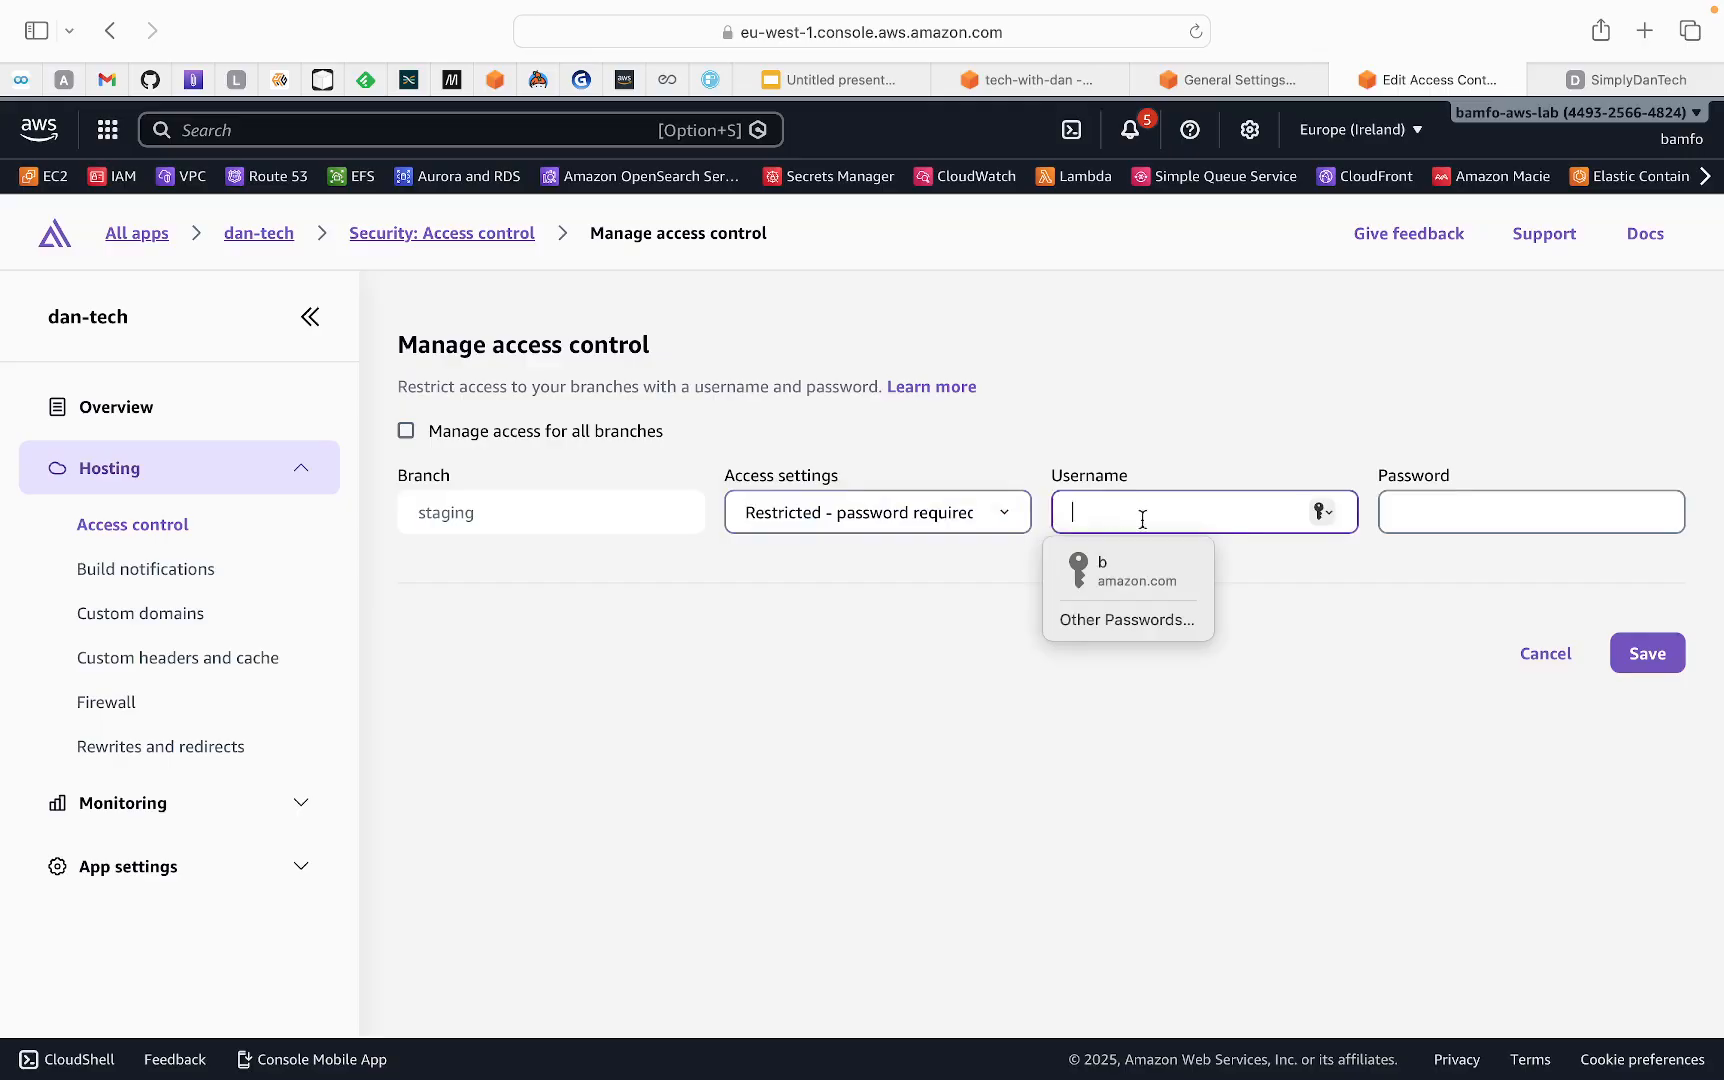
pyautogui.click(1479, 513)
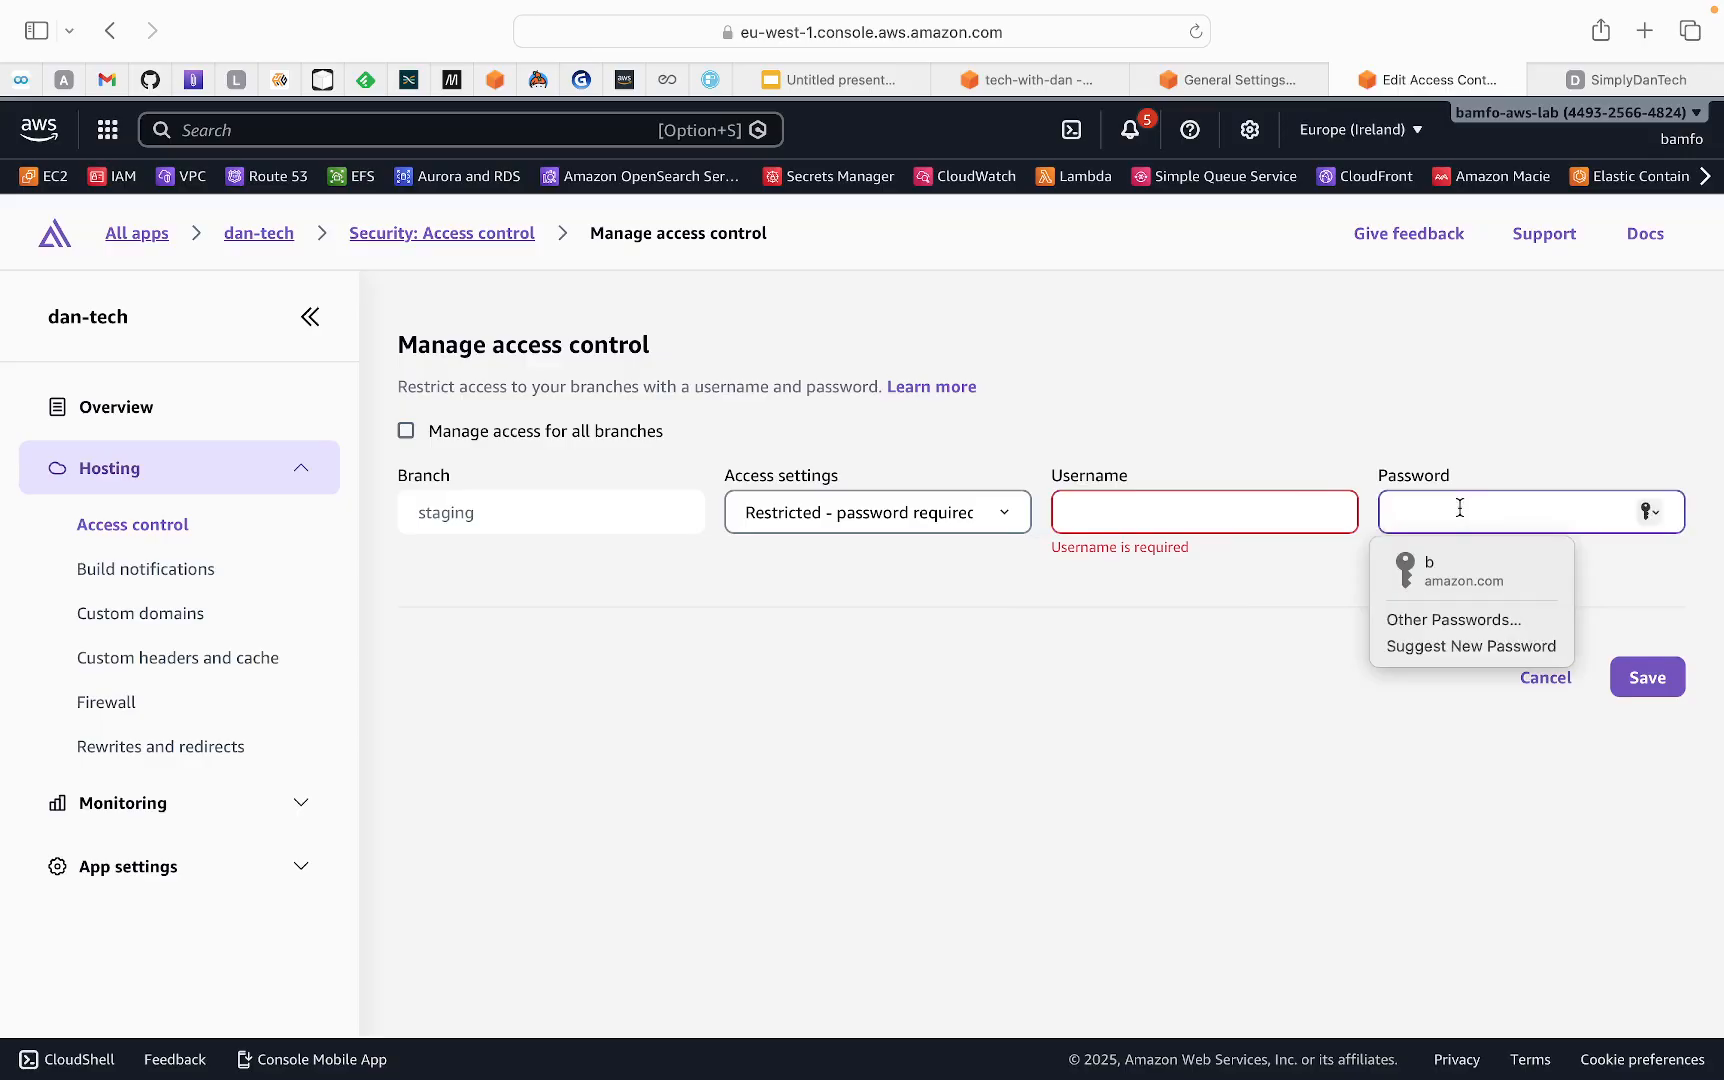
# Open dan-tech's custom domains page, start adding a domain, and examine the available root domain suggestions
pyautogui.click(160, 620)
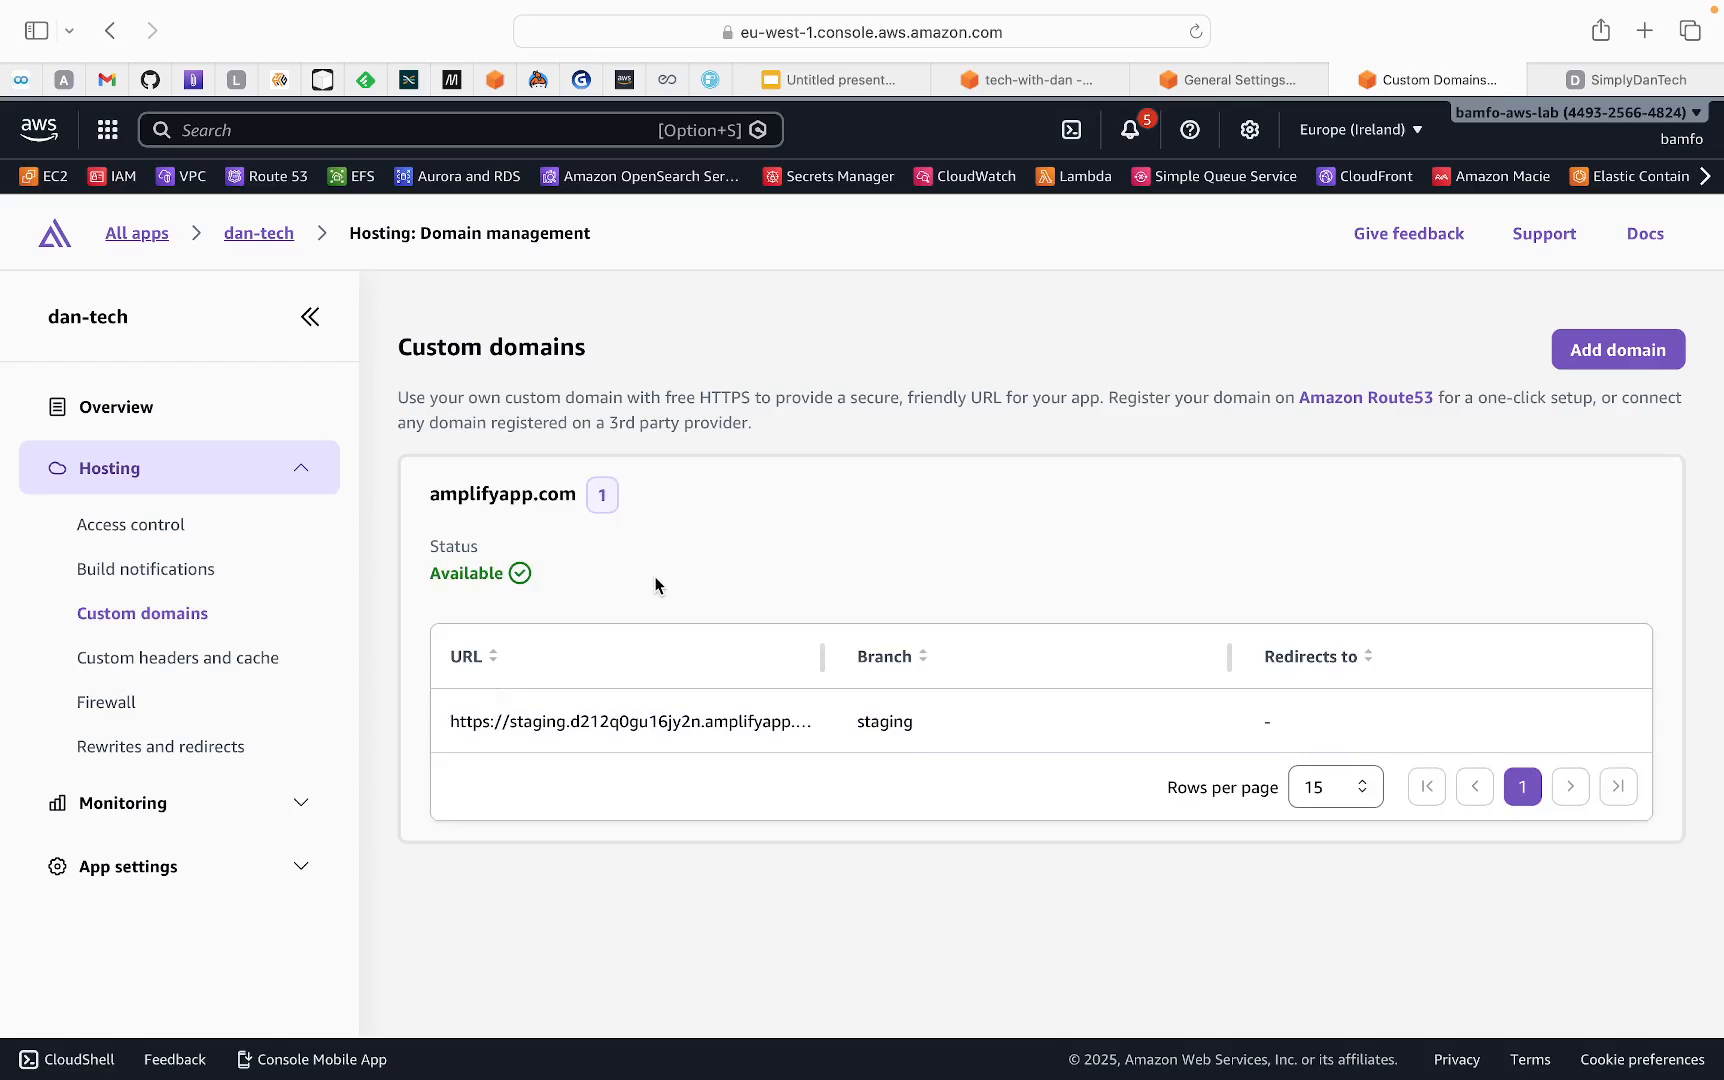
pyautogui.click(1620, 352)
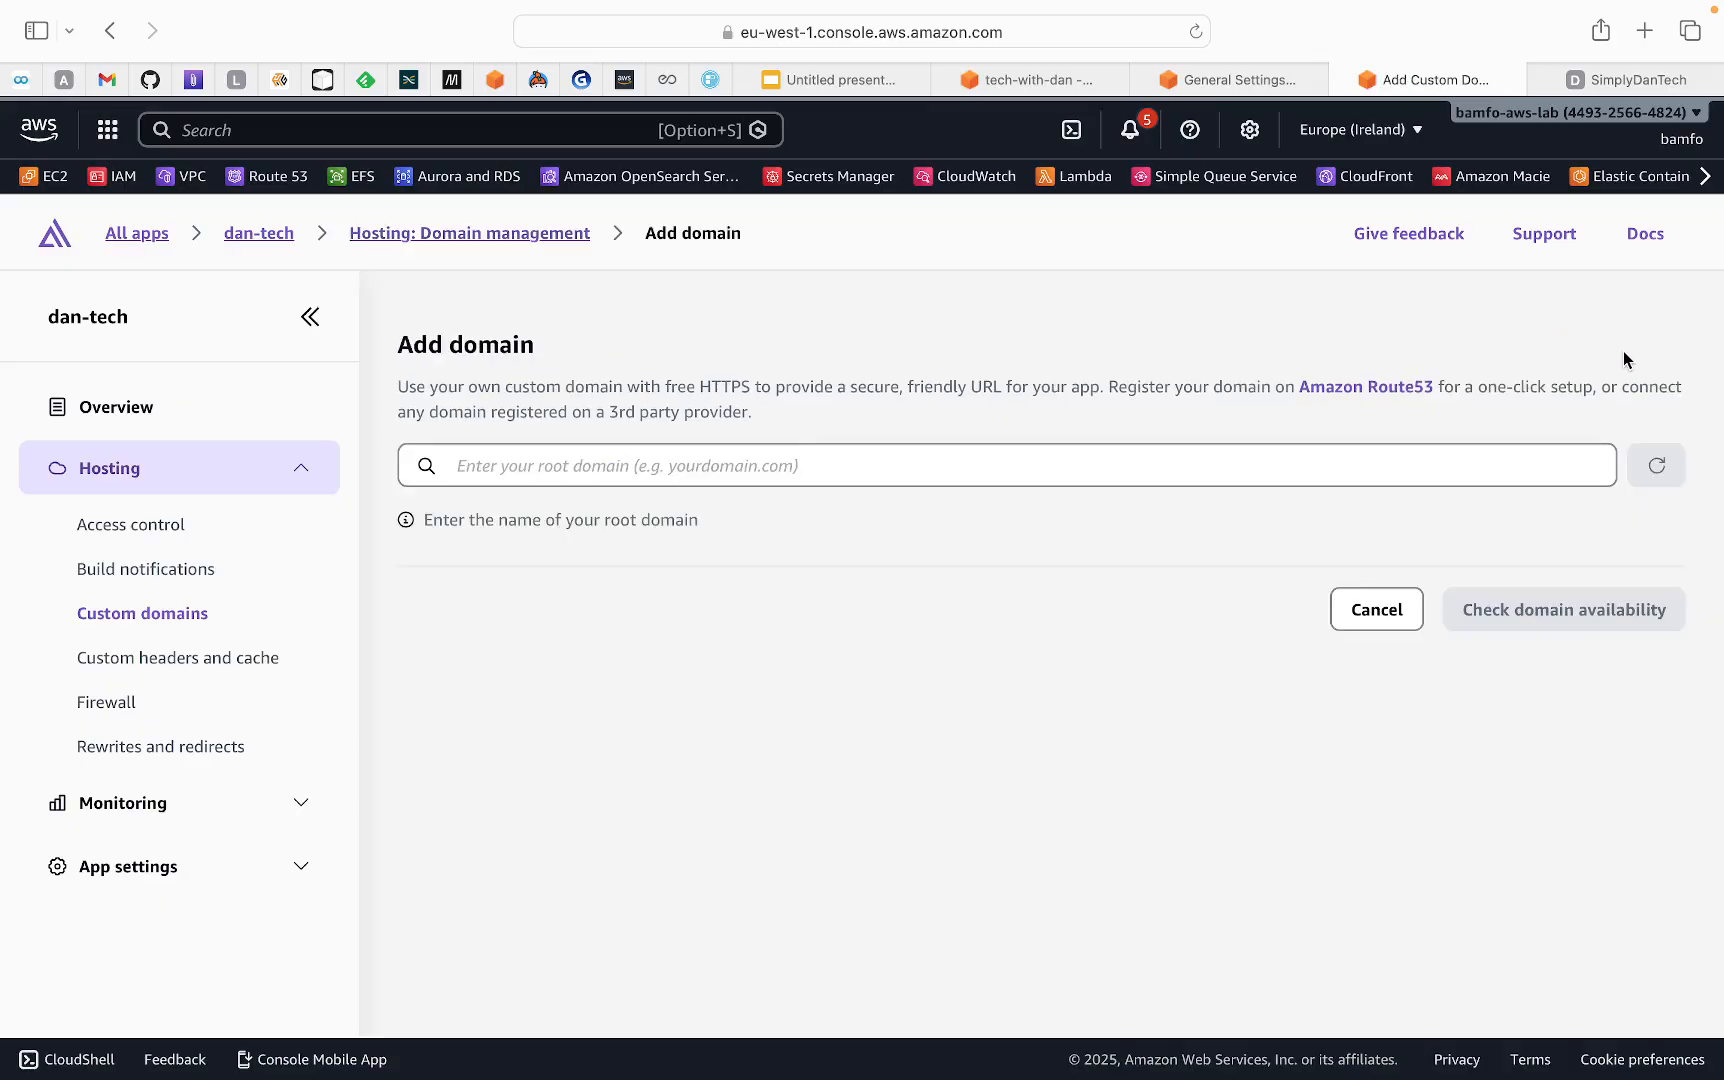
pyautogui.click(647, 474)
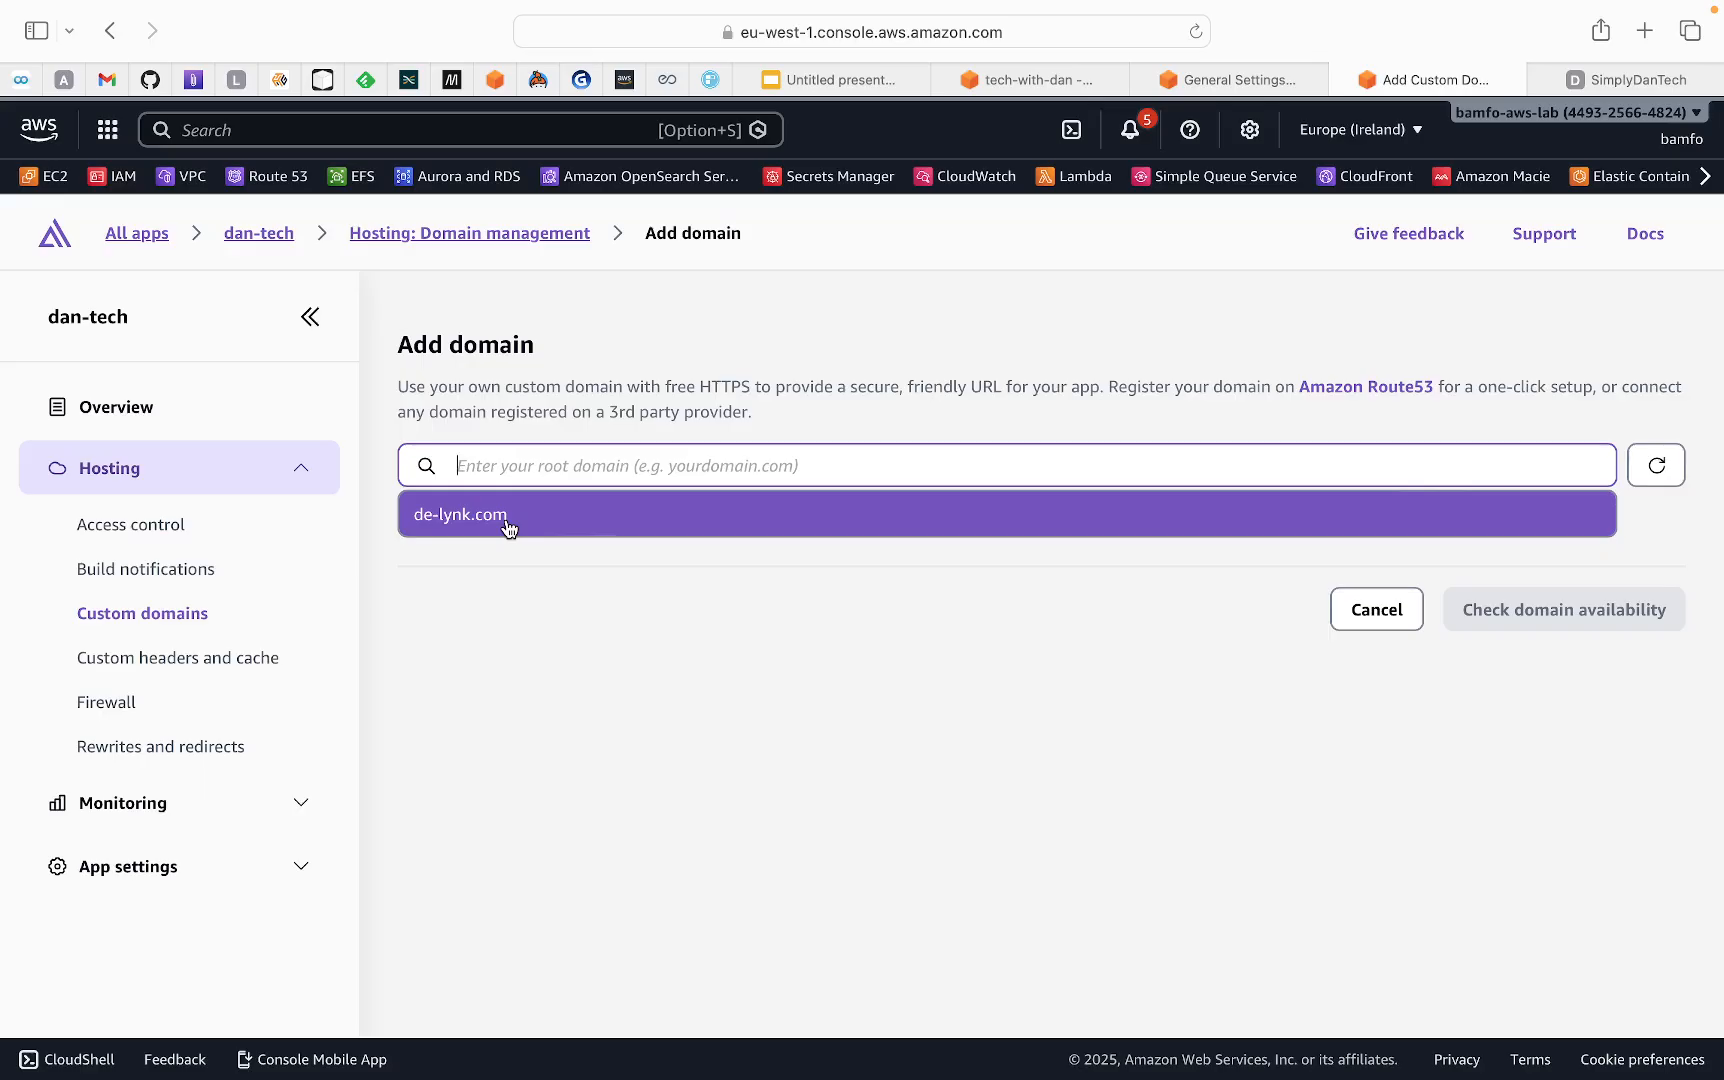
# Review dan-tech's custom headers and cache page and the firewall protection options, including IP address and country restrictions and pricing
pyautogui.click(153, 677)
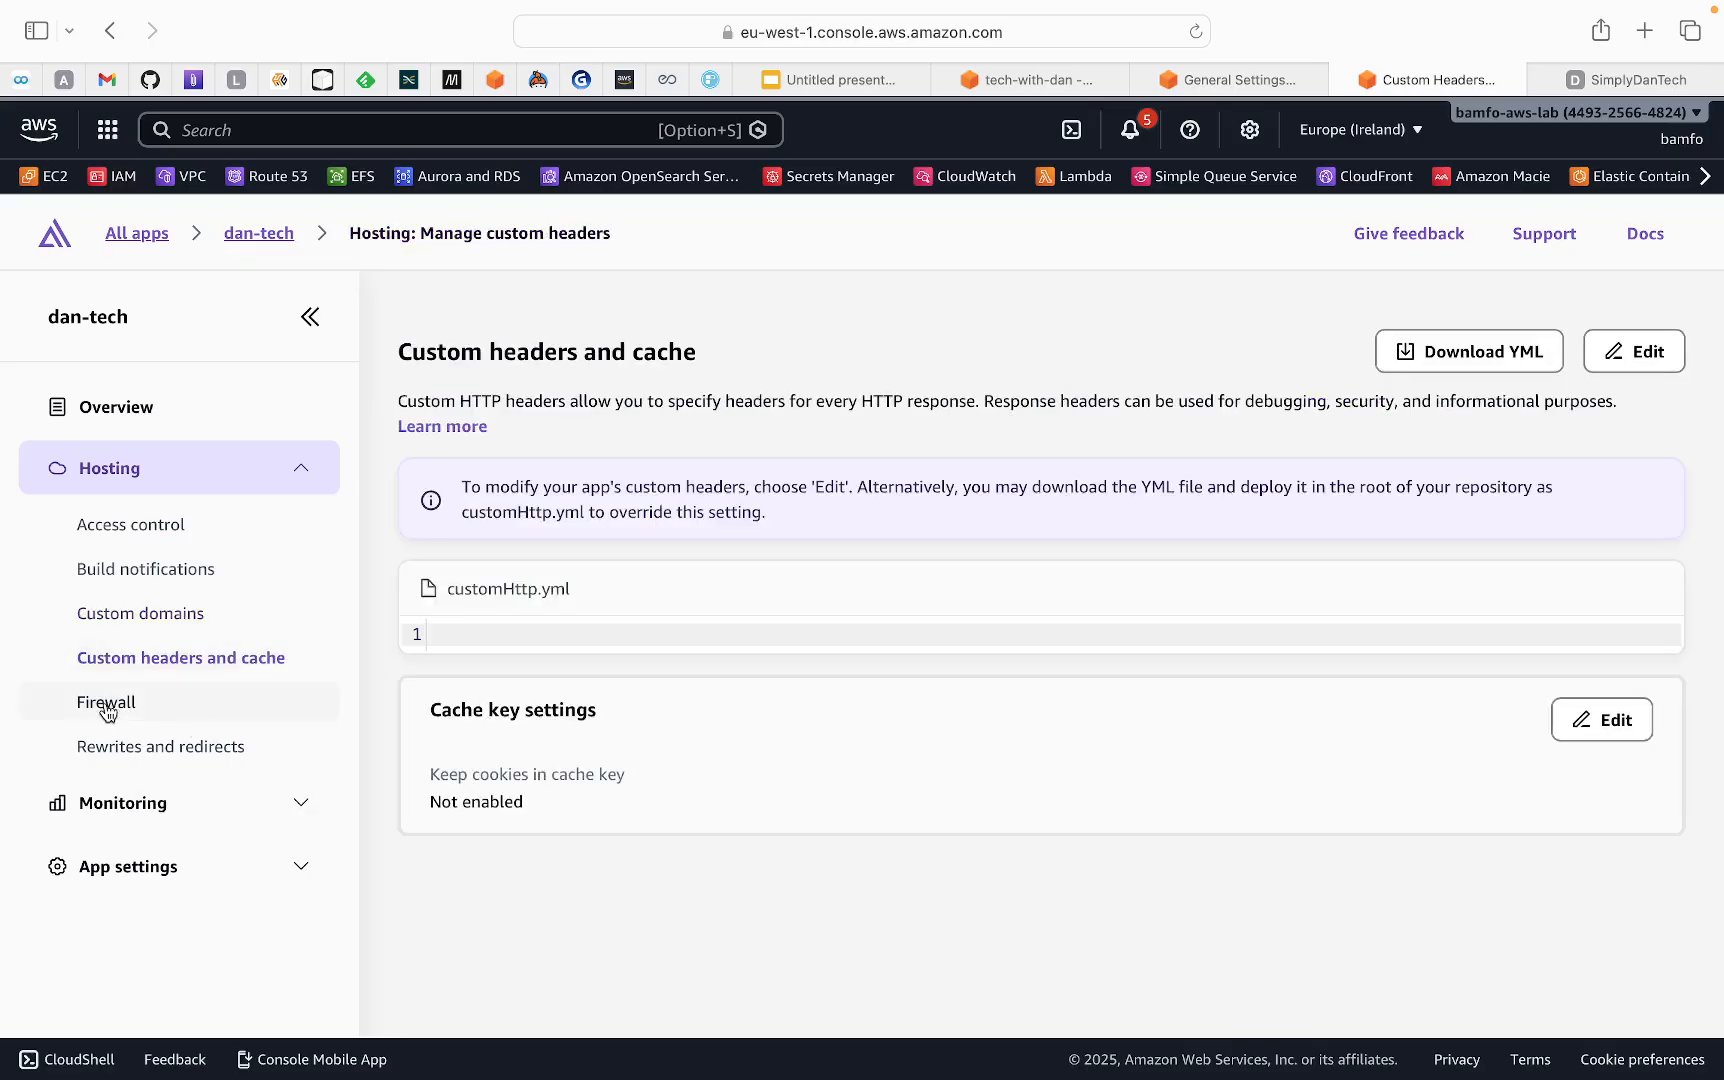
pyautogui.click(106, 704)
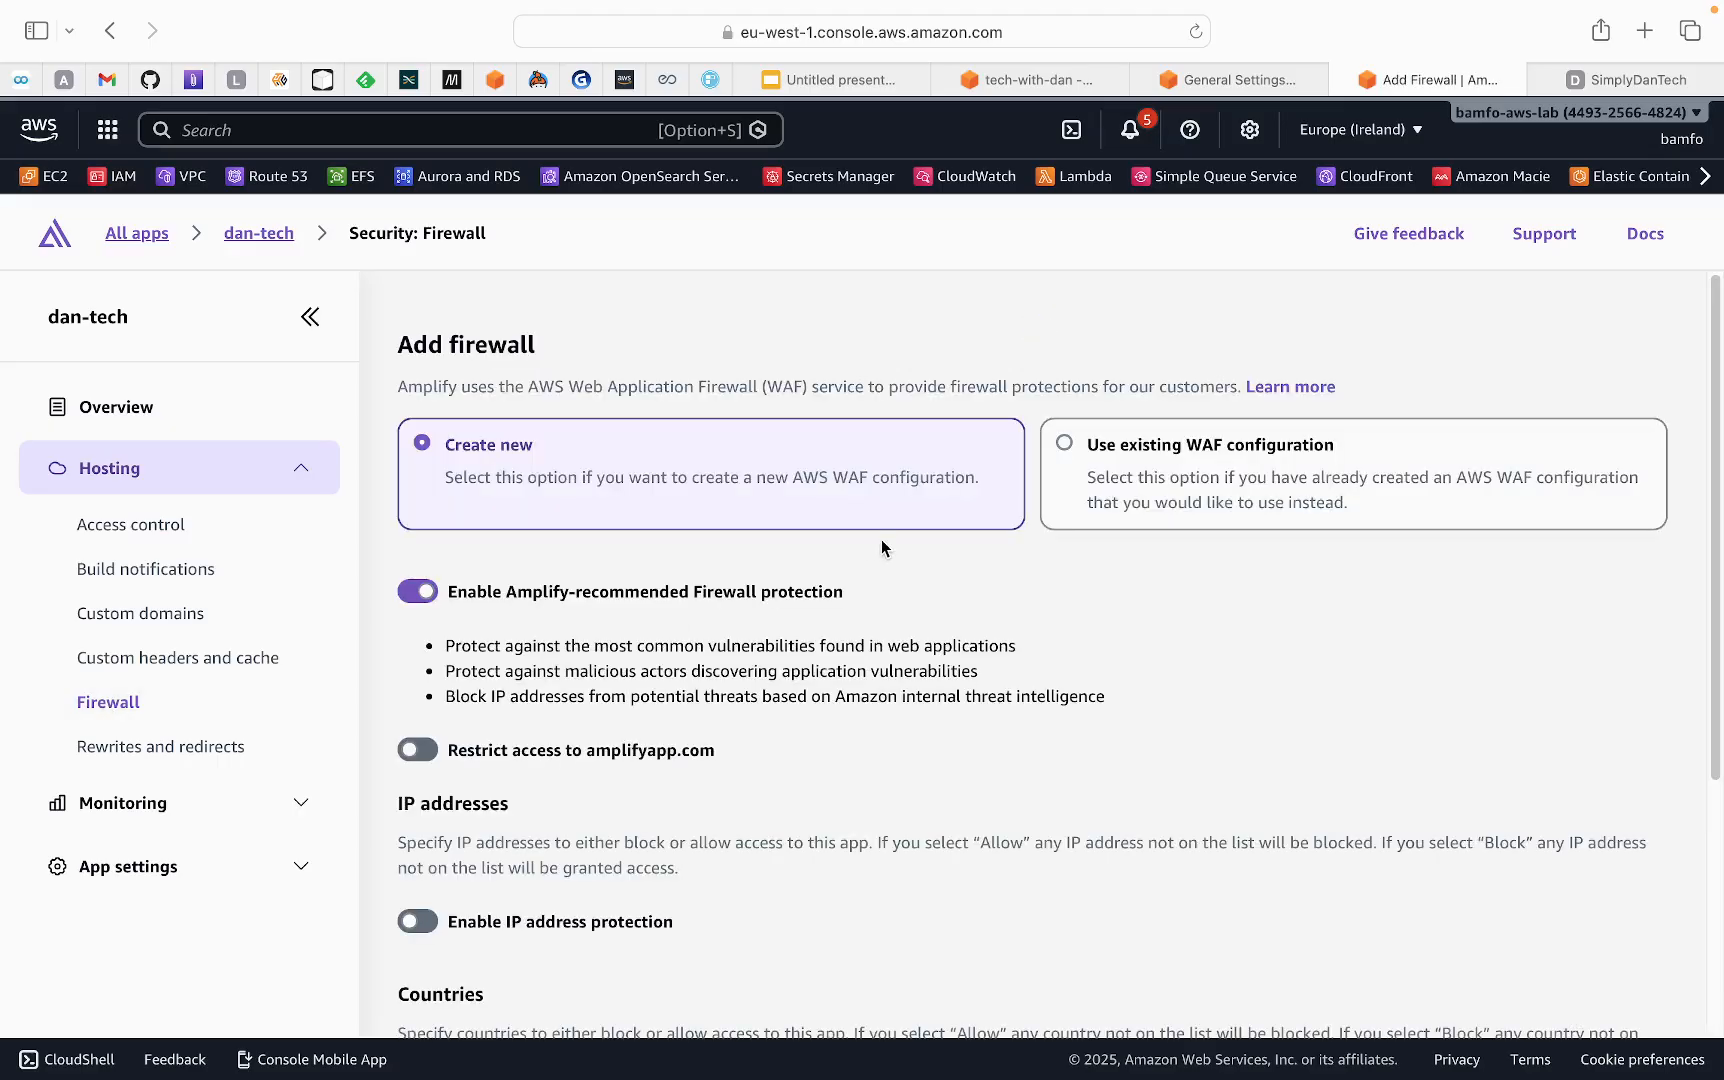
pyautogui.scroll(-5, 703, 652)
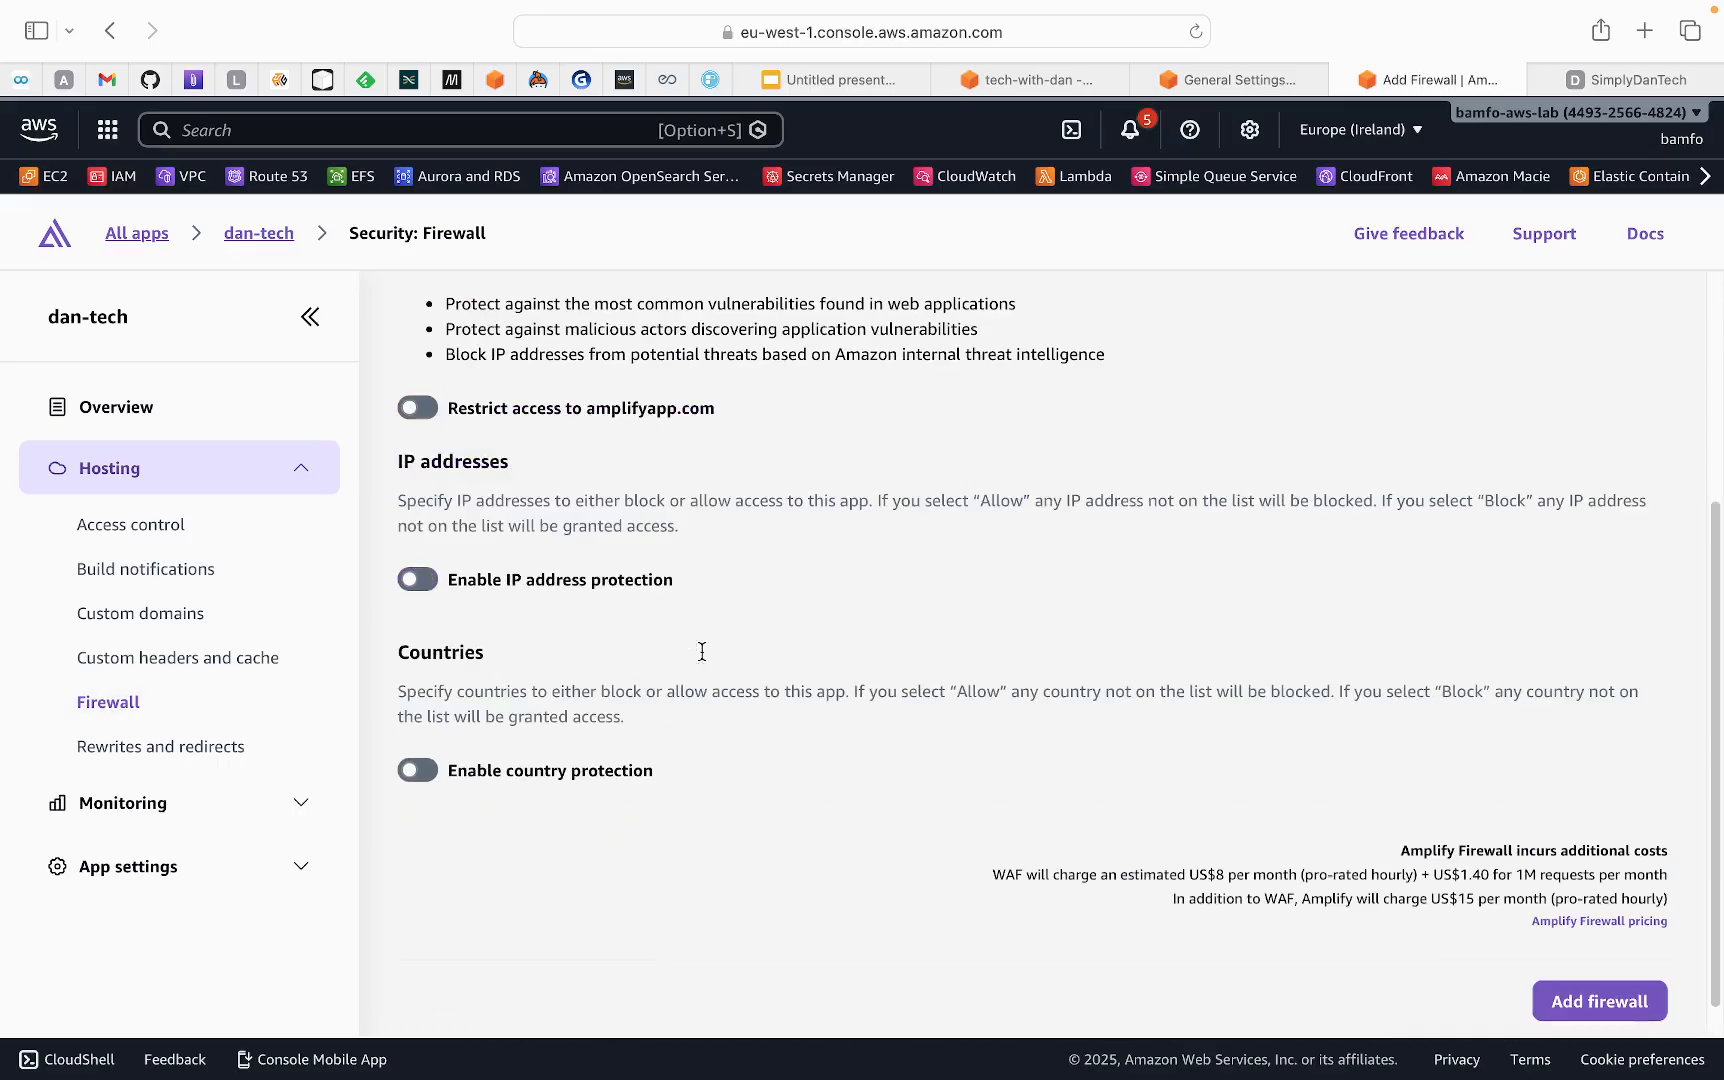
# Review dan-tech's monitoring options and app settings, and open the app's general settings
pyautogui.click(110, 818)
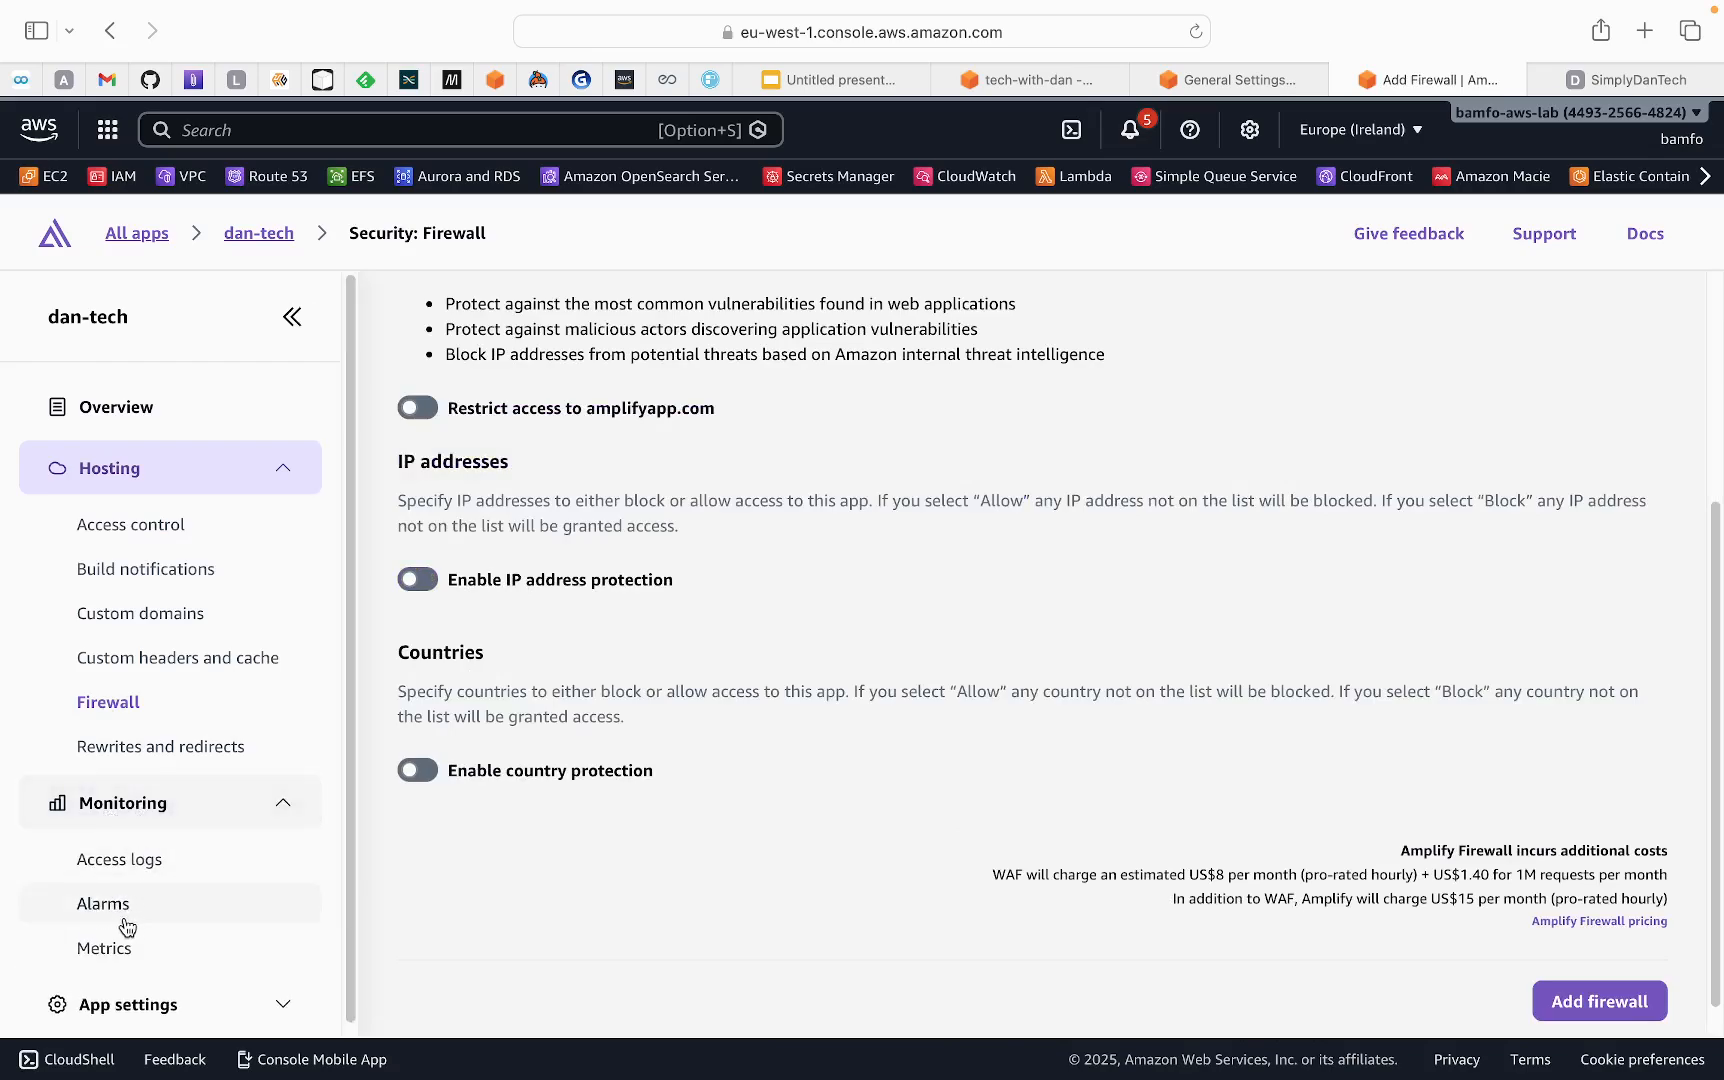
pyautogui.scroll(-1, 205, 860)
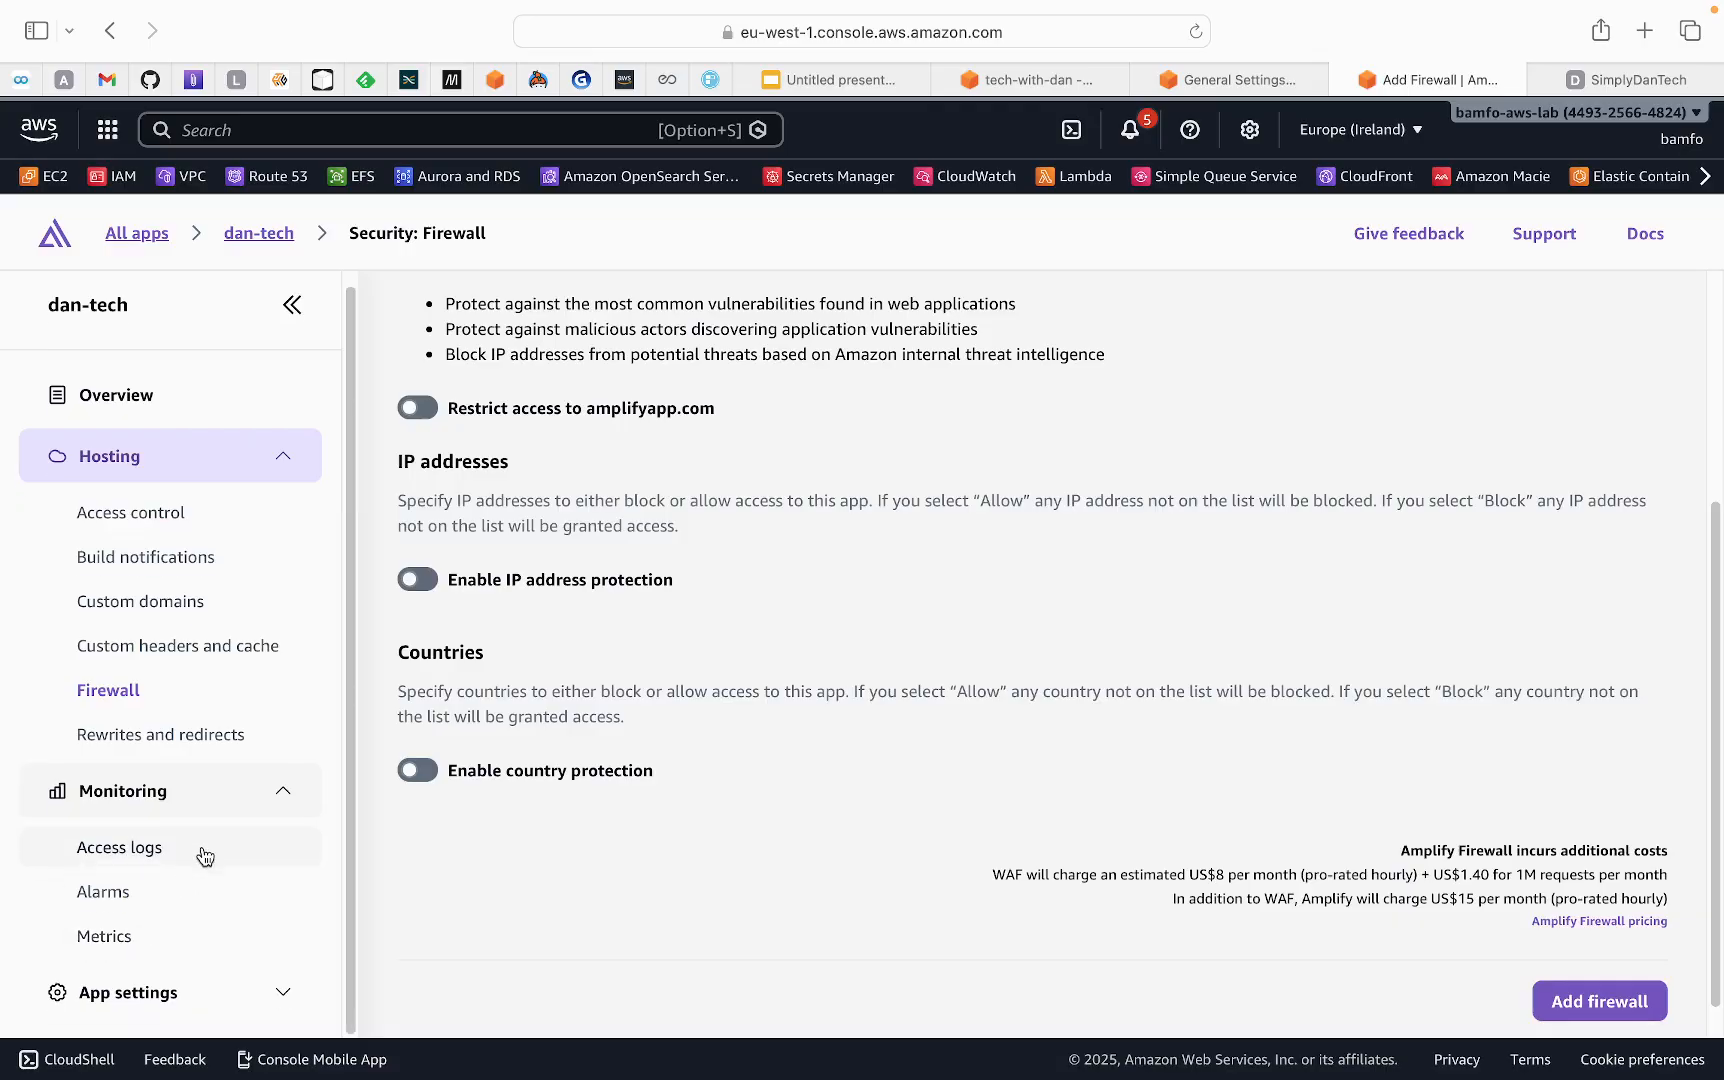
pyautogui.click(112, 994)
pyautogui.scroll(-1, 772, 752)
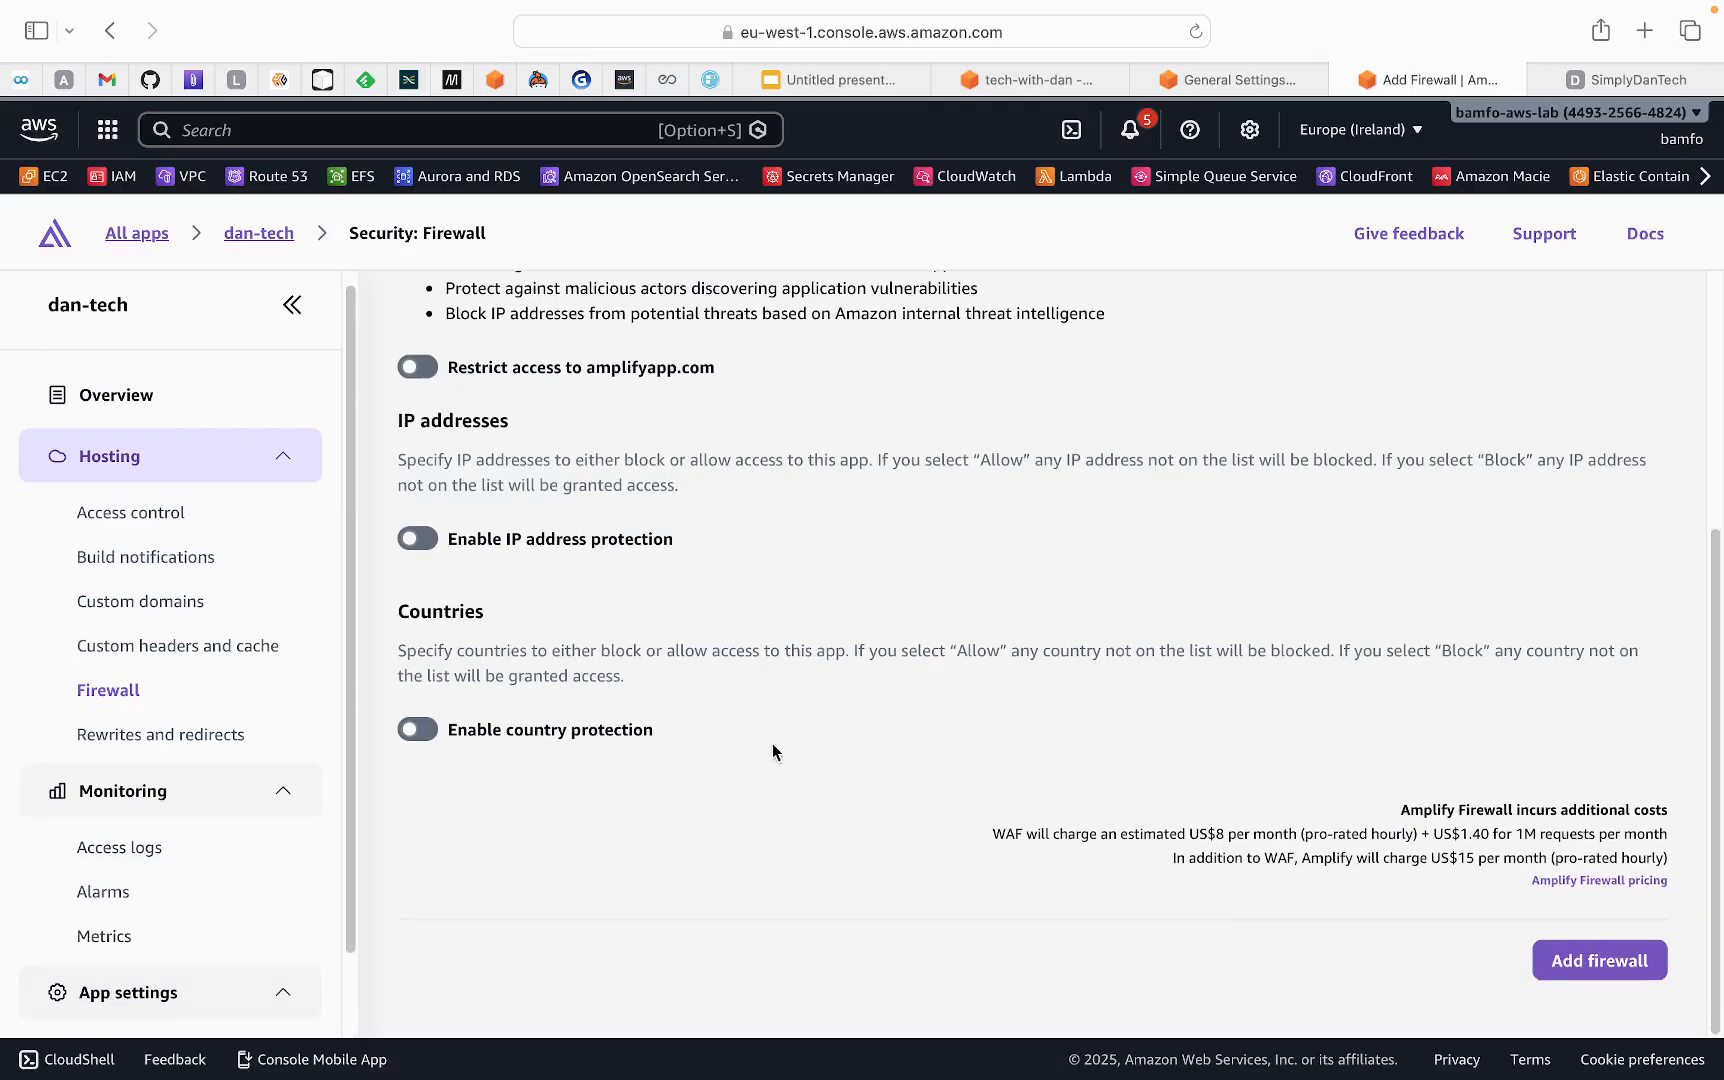
pyautogui.scroll(-2, 165, 905)
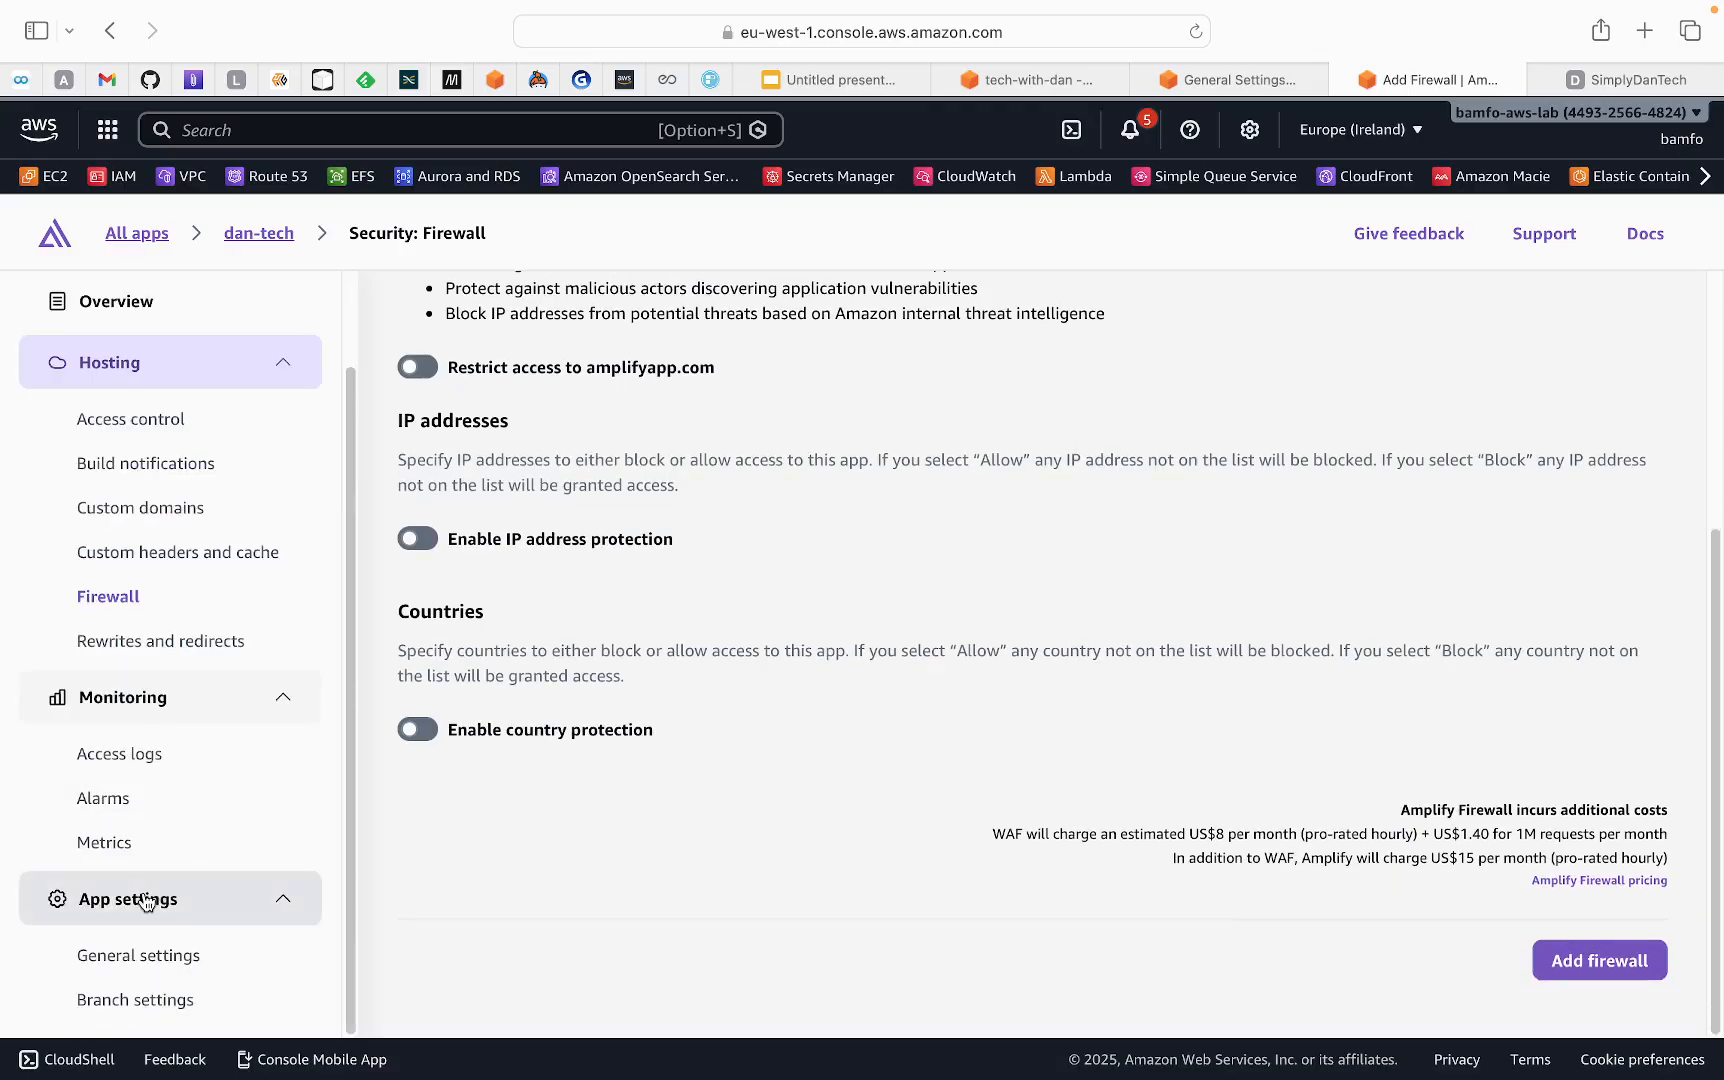
pyautogui.click(143, 960)
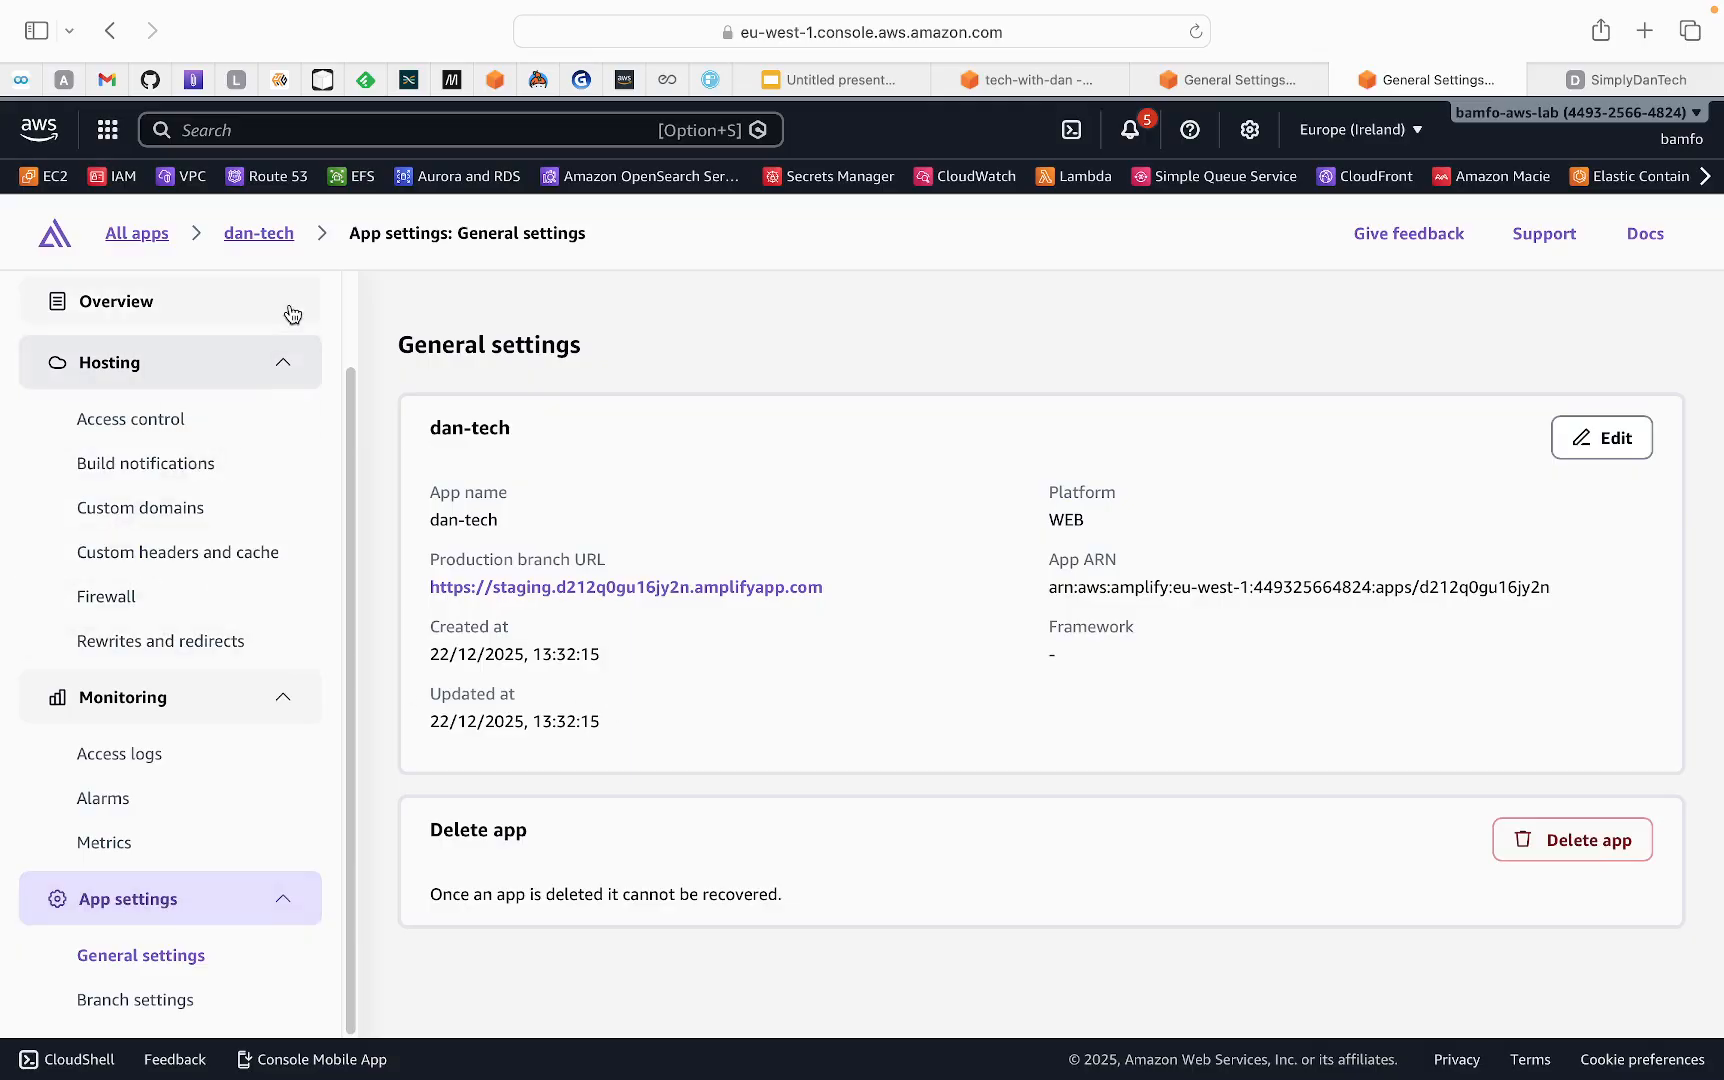
# Open the SimplyDanTech app from the list of all apps and check its custom domain status and production branch domain
pyautogui.click(140, 235)
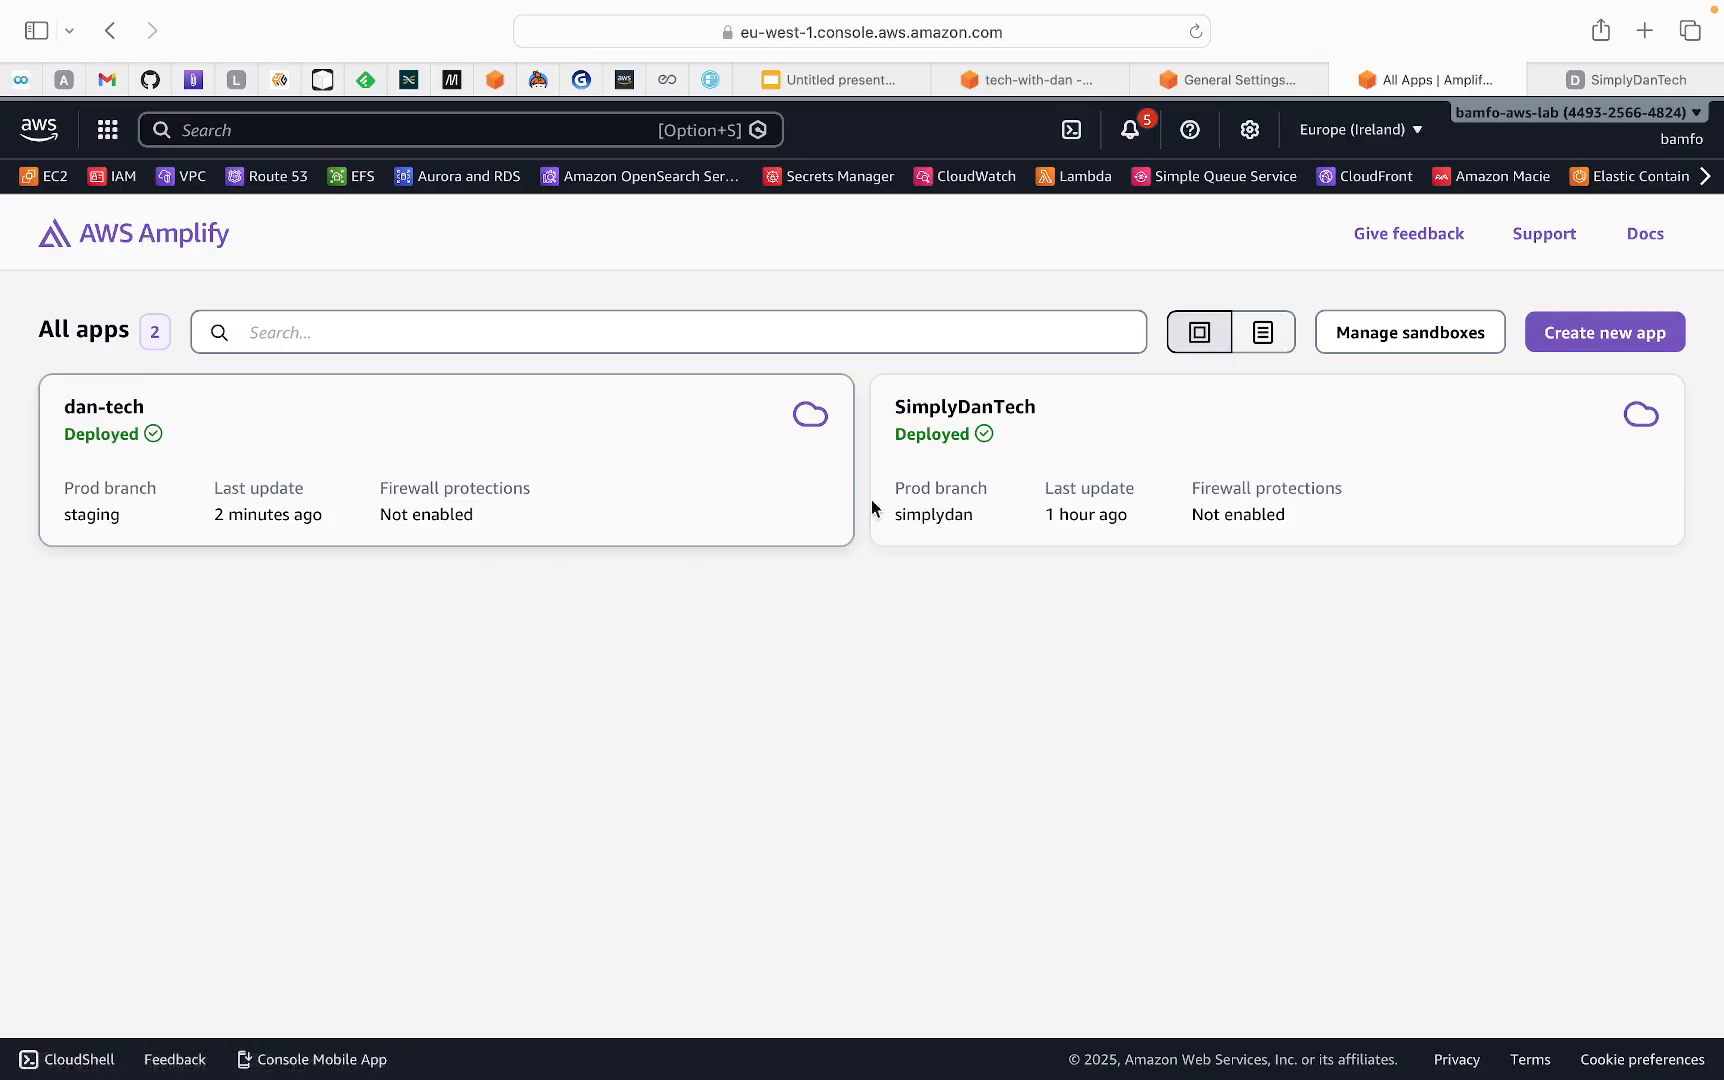
pyautogui.click(962, 477)
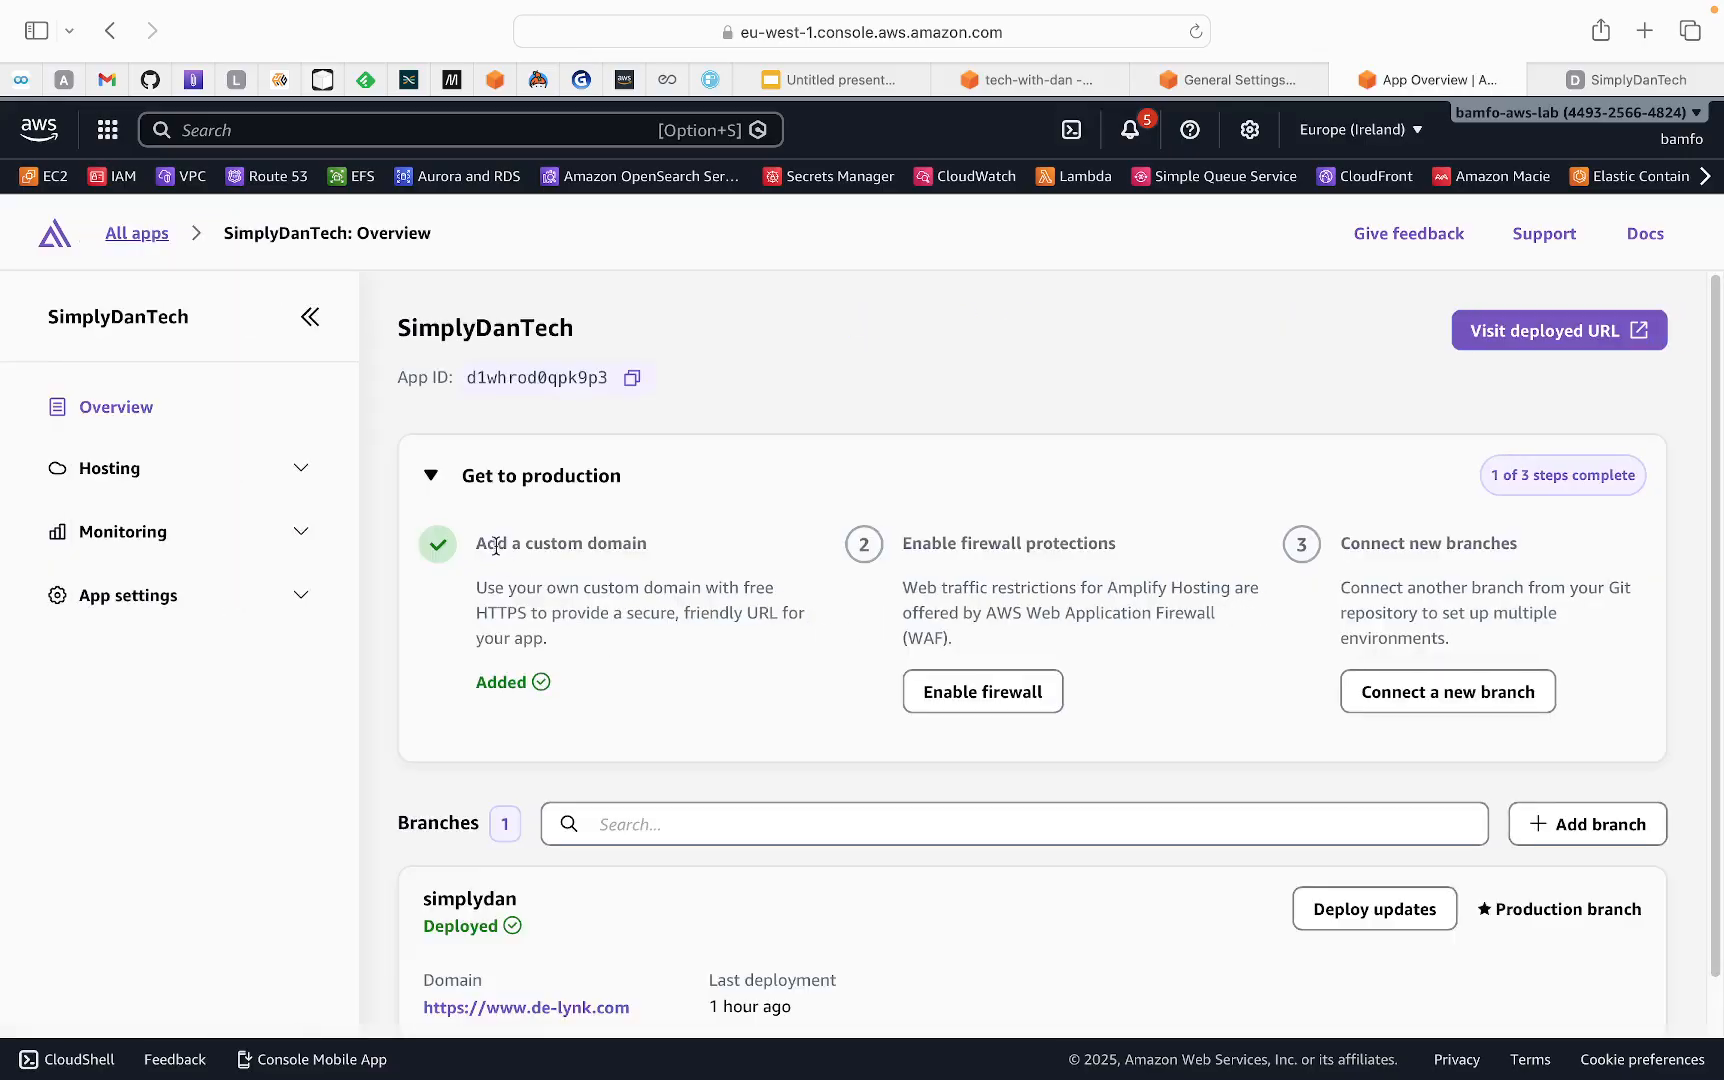
pyautogui.moveTo(476, 681); pyautogui.dragTo(509, 680)
pyautogui.scroll(-1, 652, 683)
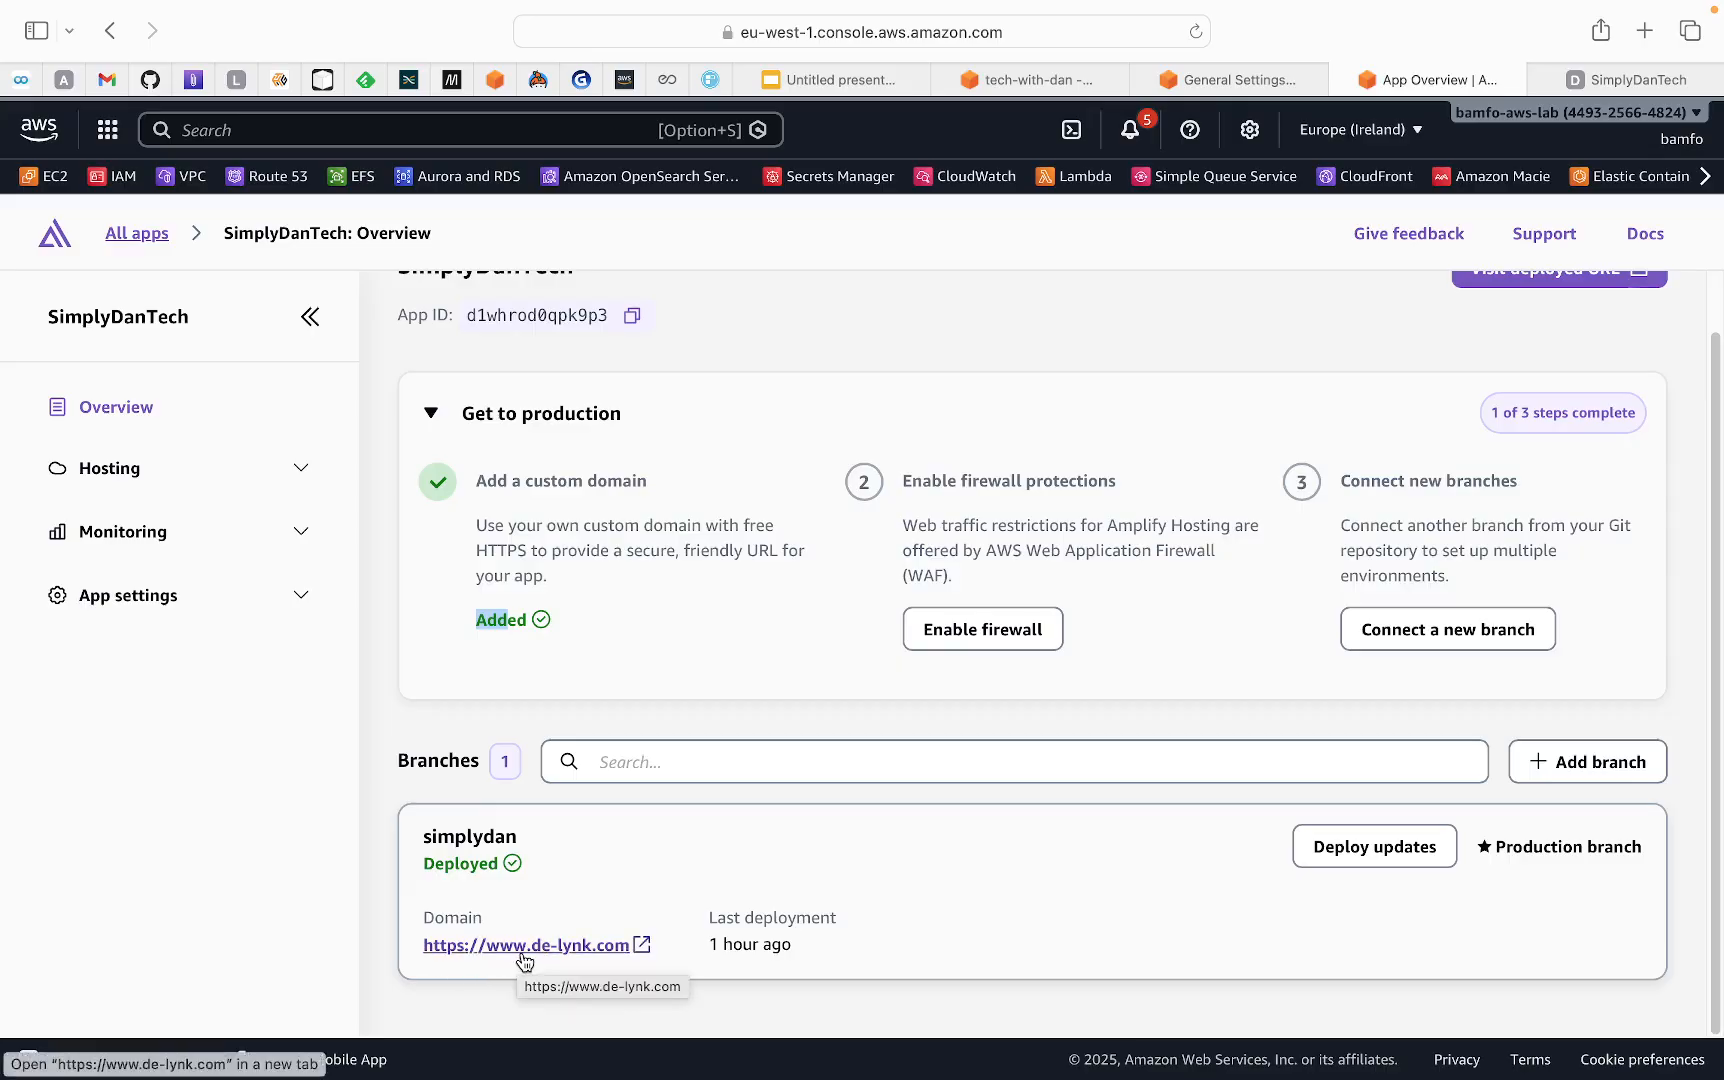
# Return to the dan-tech app overview and compare its staging branch domain
pyautogui.click(139, 234)
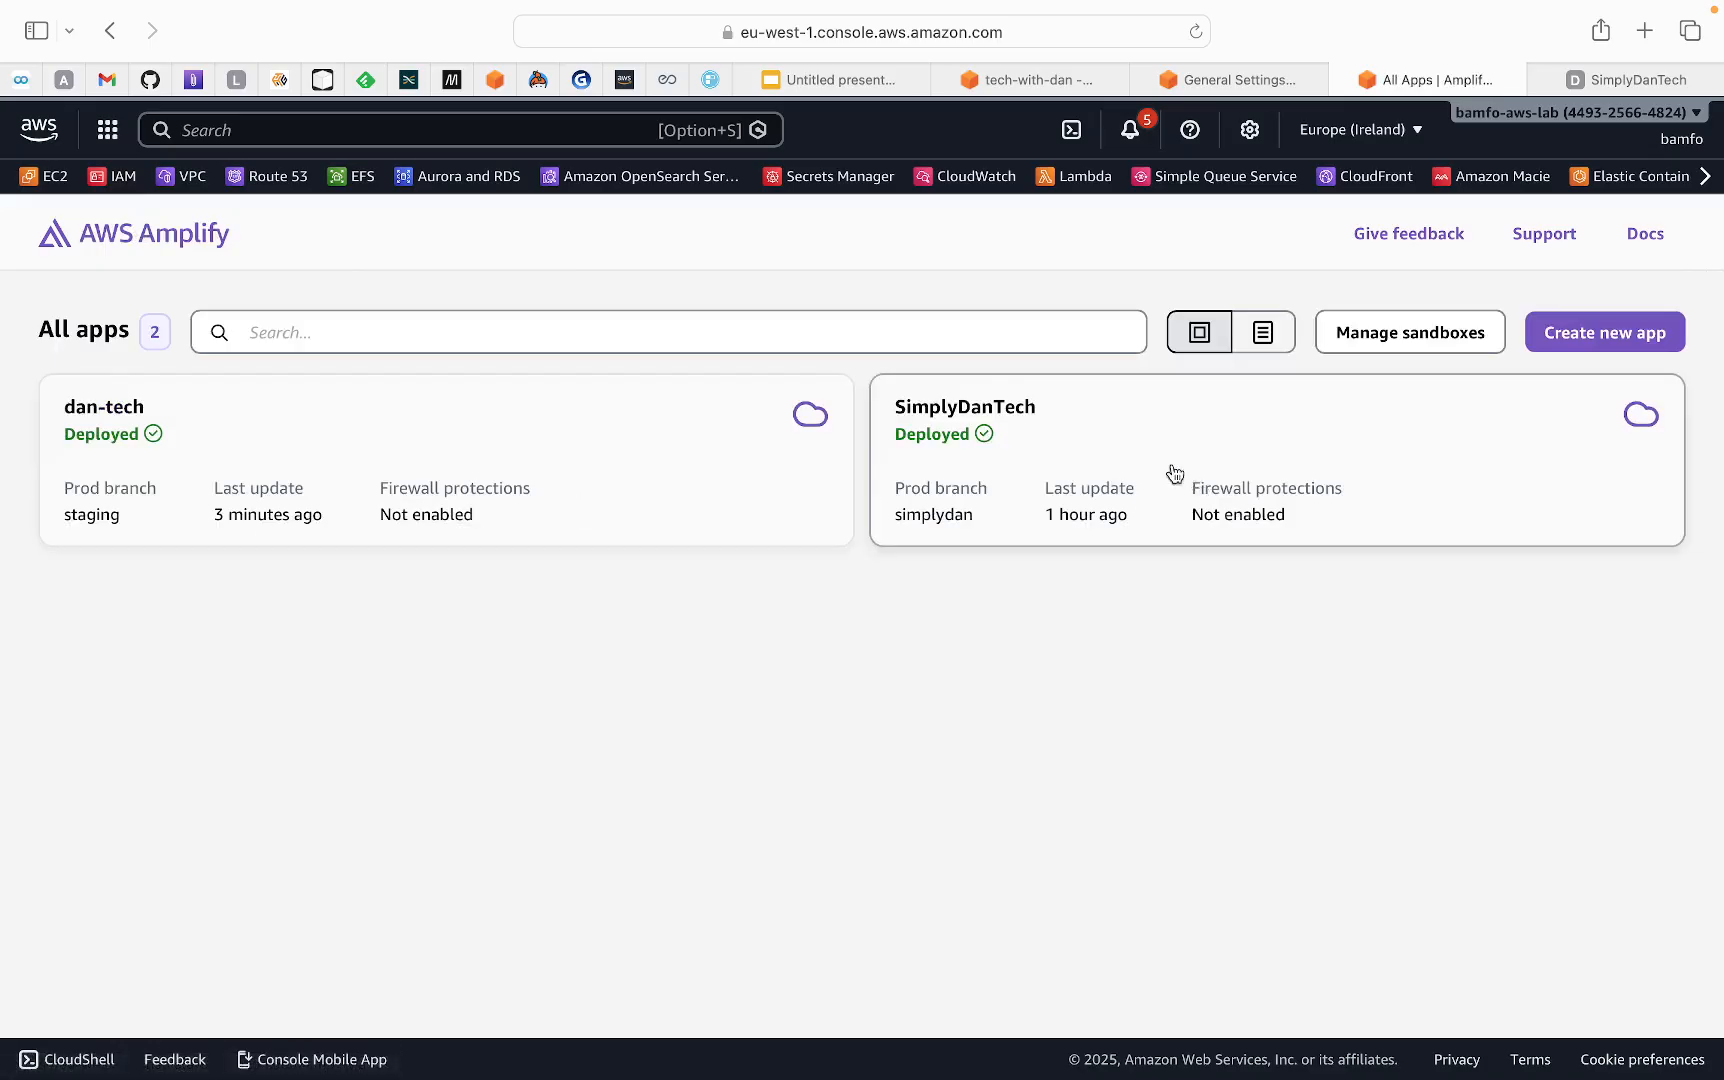
pyautogui.click(142, 432)
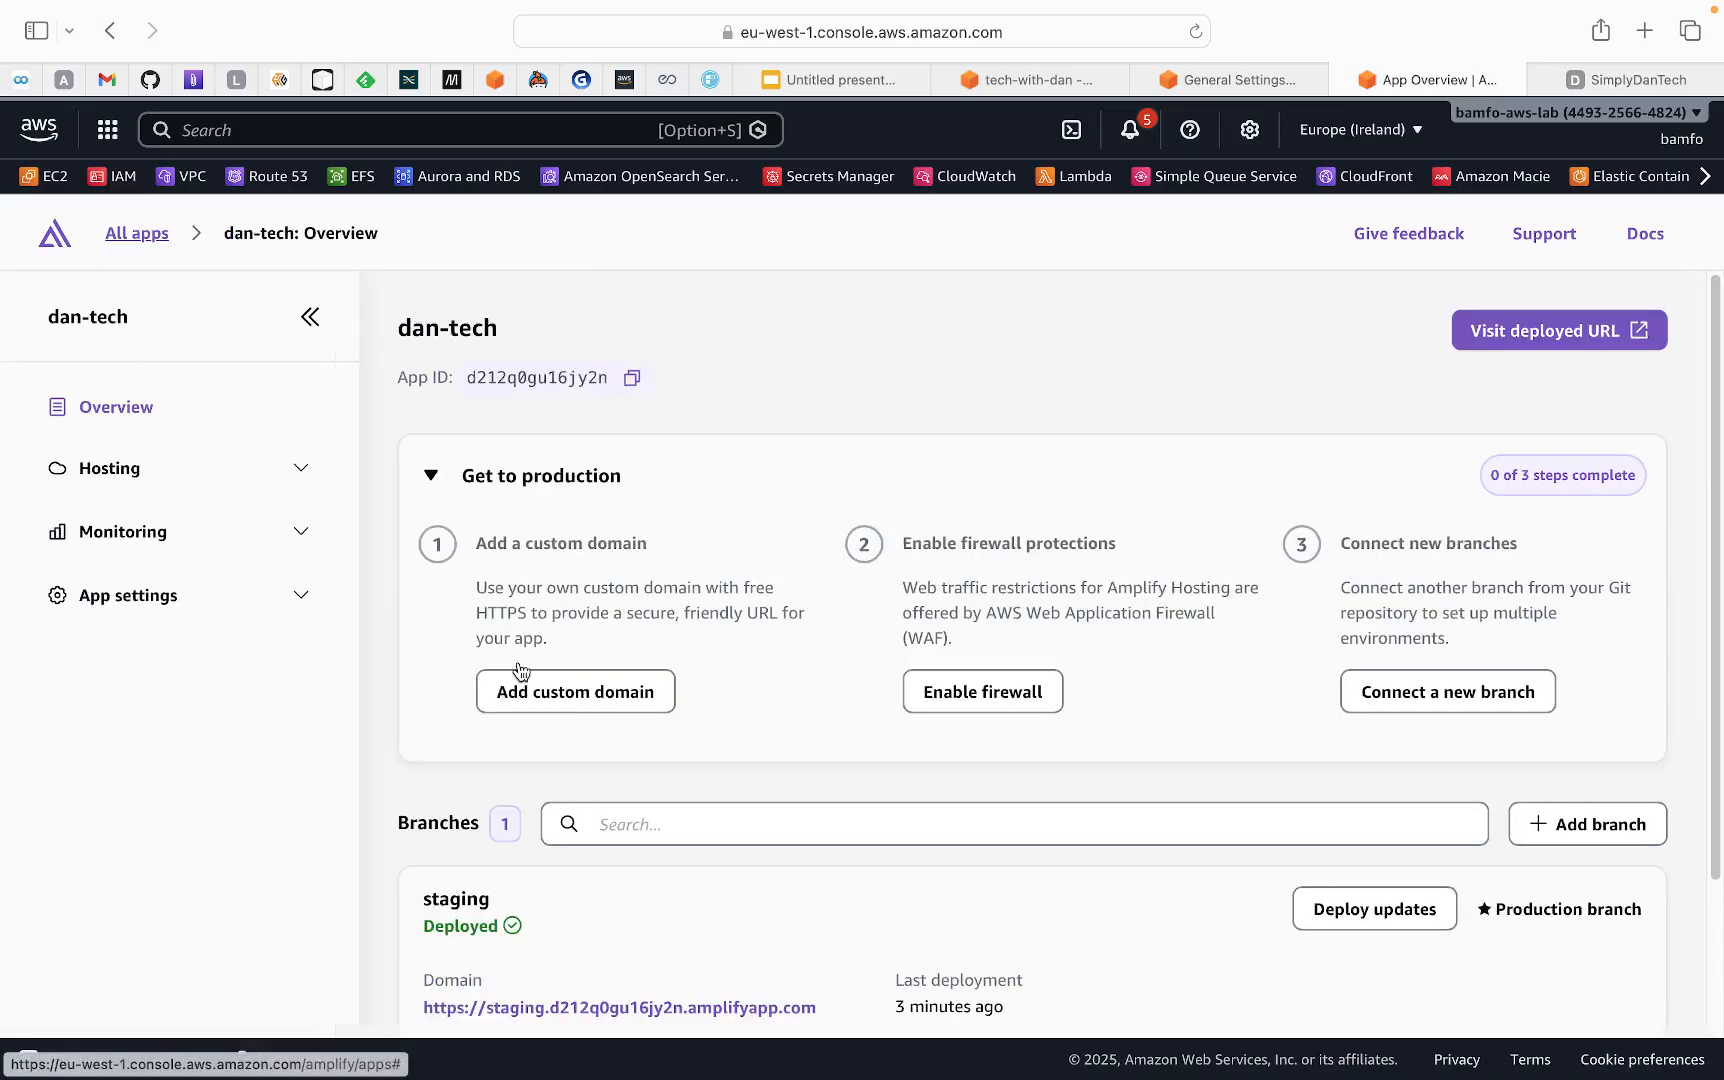
pyautogui.scroll(-1, 517, 985)
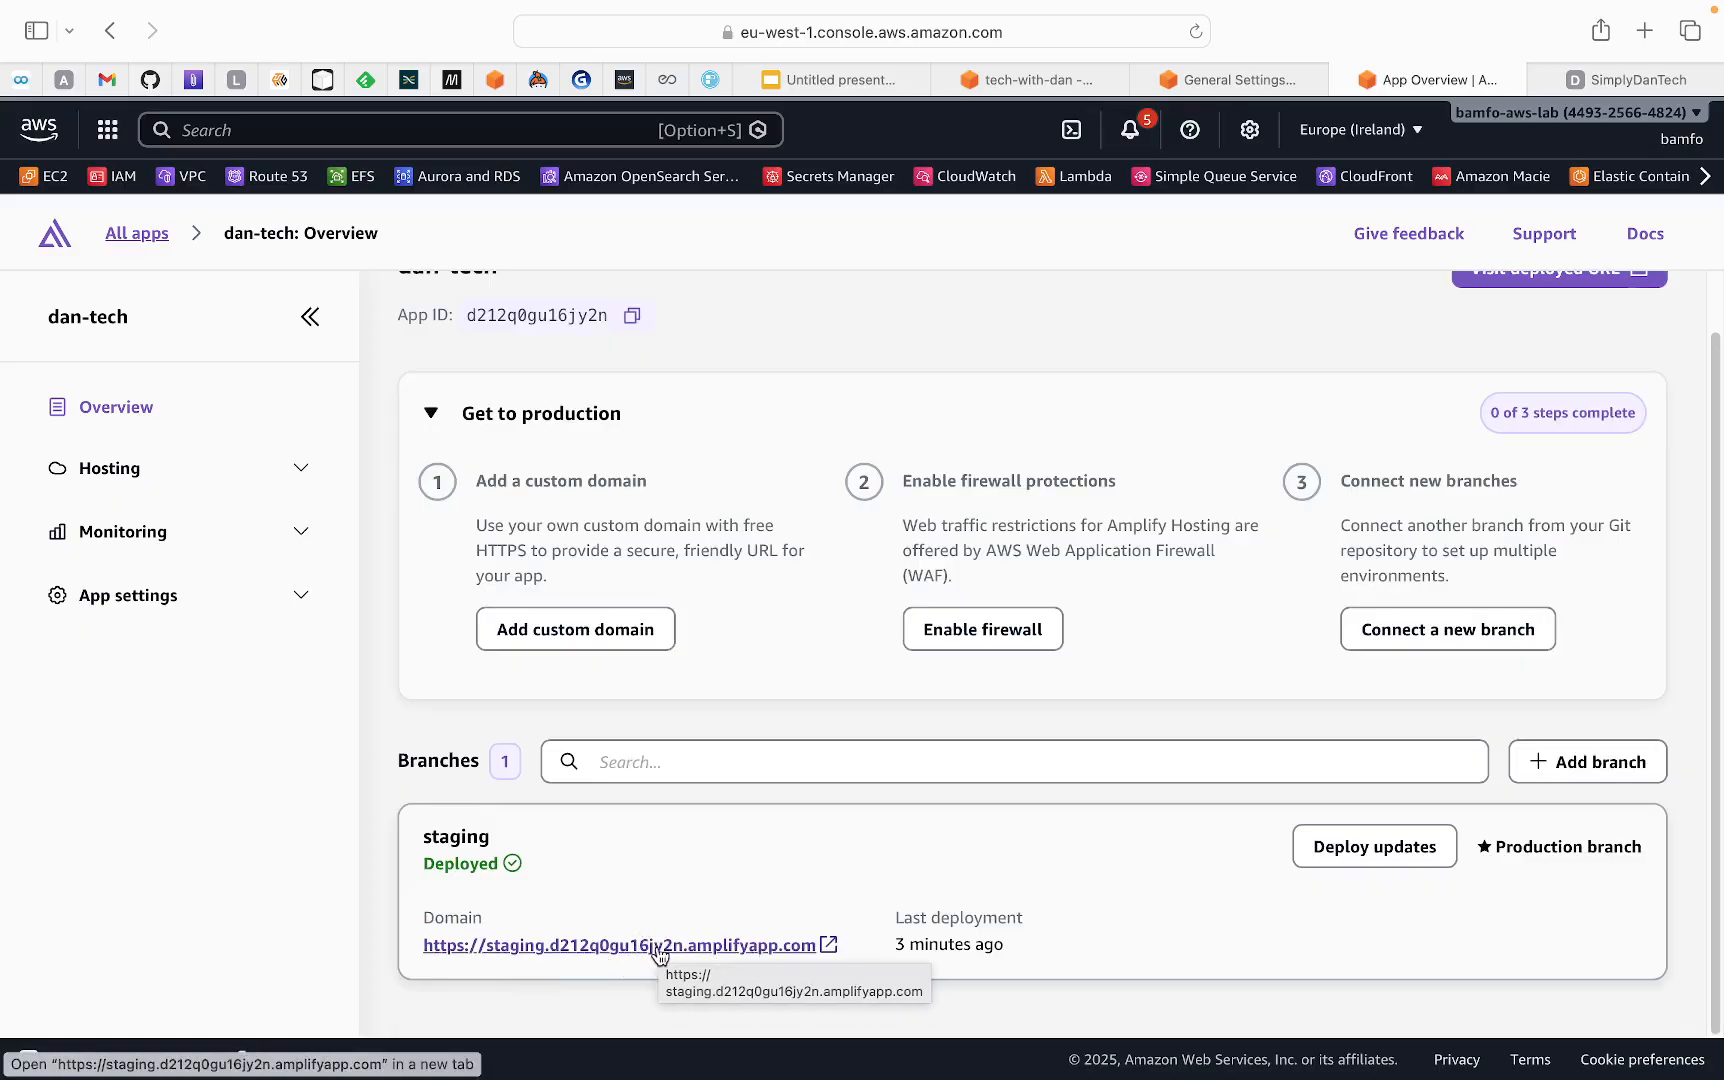
# Reopen the SimplyDanTech app overview and copy the simplydan branch's domain link
pyautogui.click(145, 233)
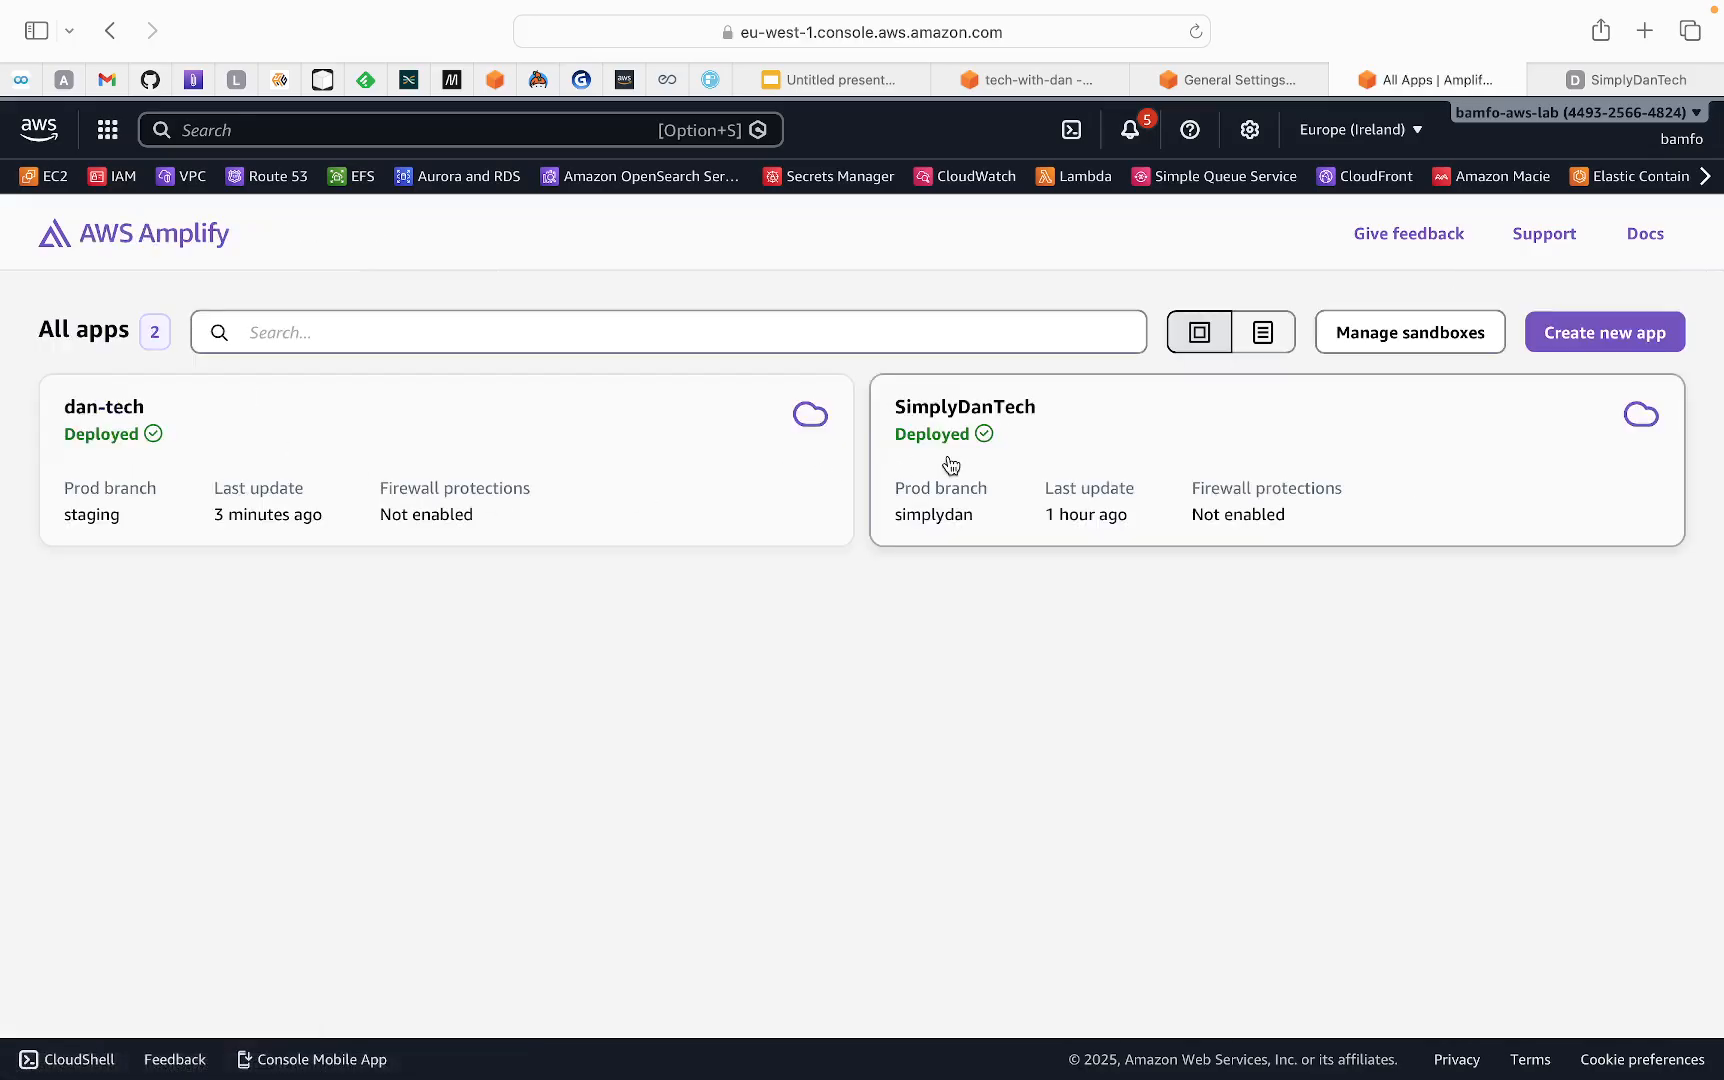
pyautogui.click(950, 465)
pyautogui.scroll(-1, 718, 789)
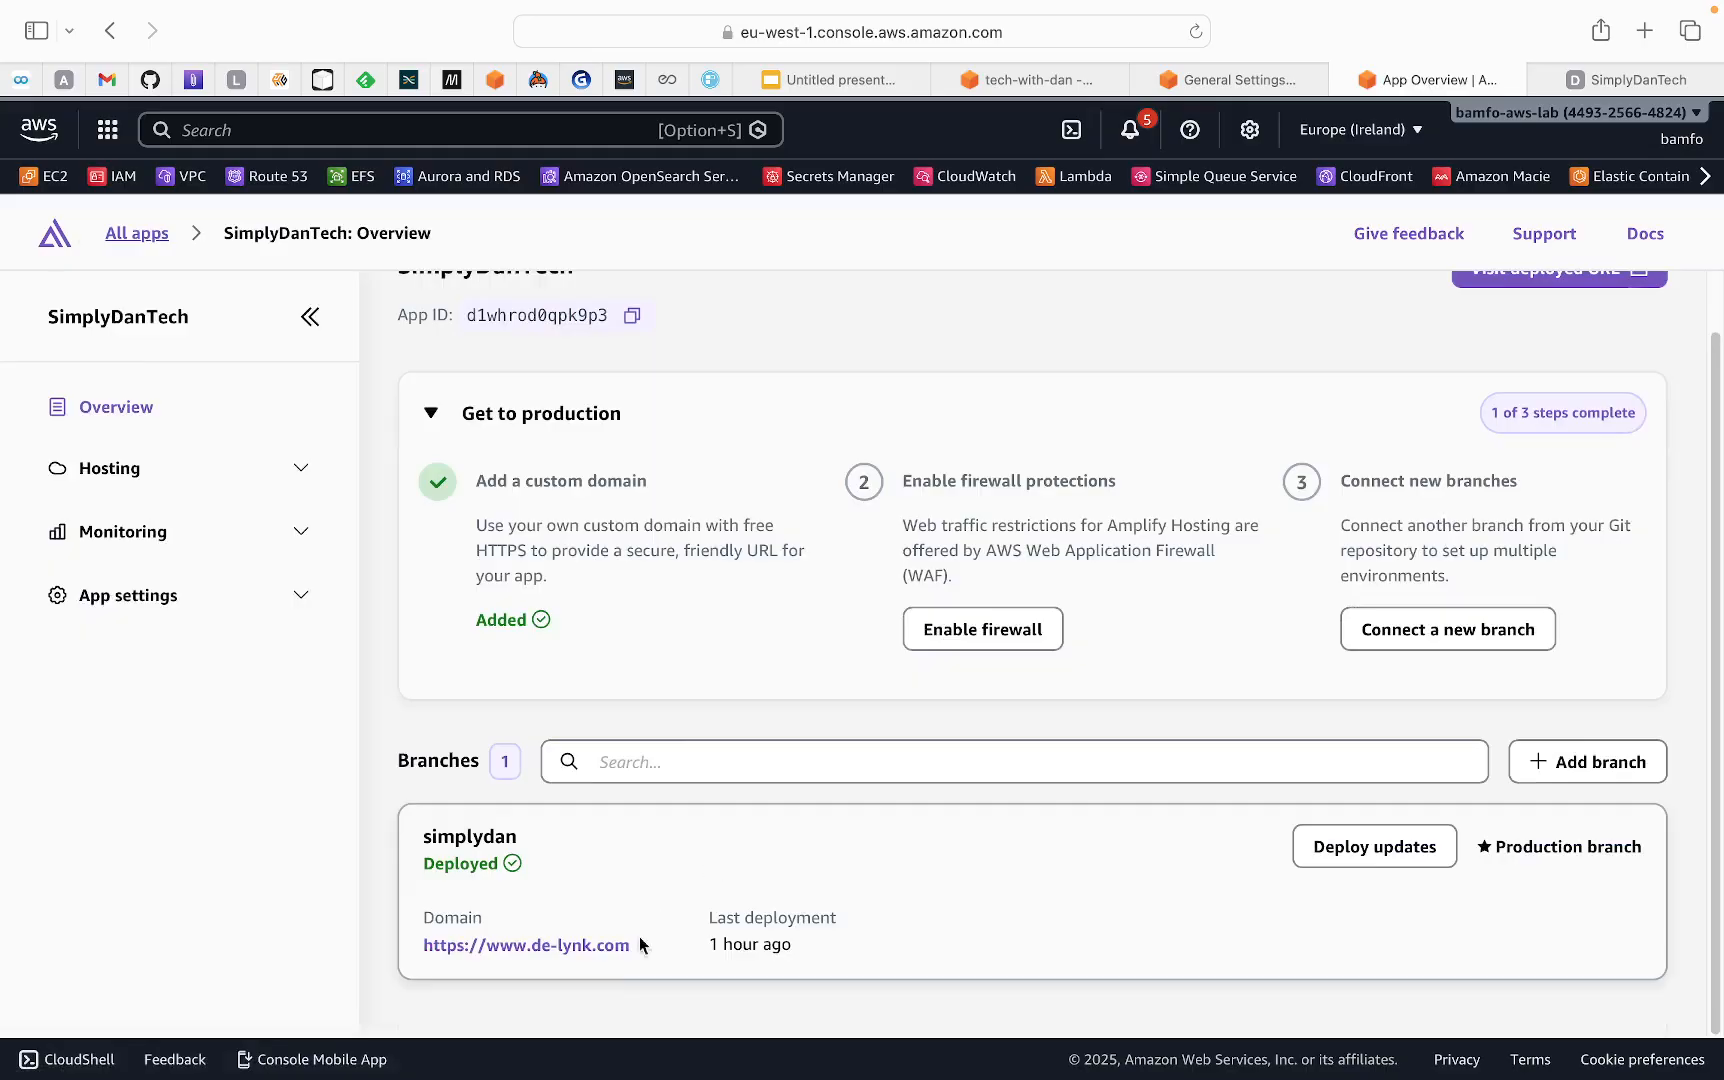
pyautogui.rightClick(597, 952)
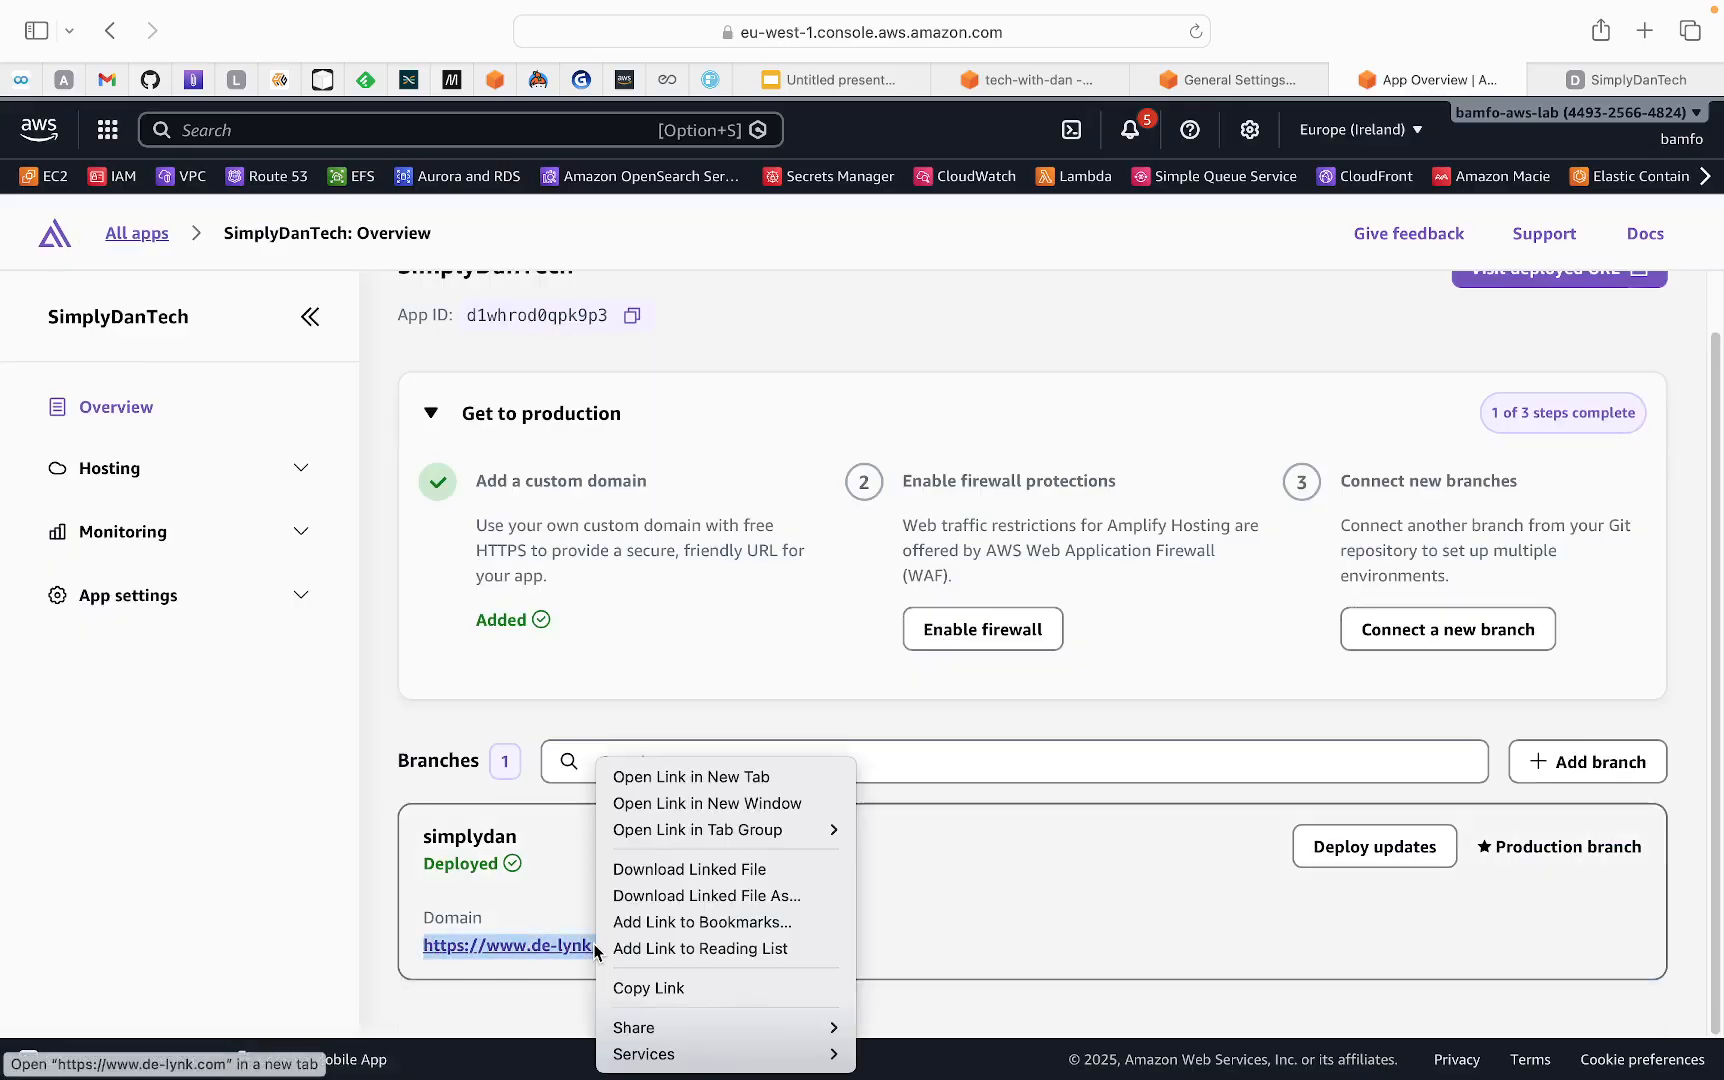
pyautogui.click(628, 988)
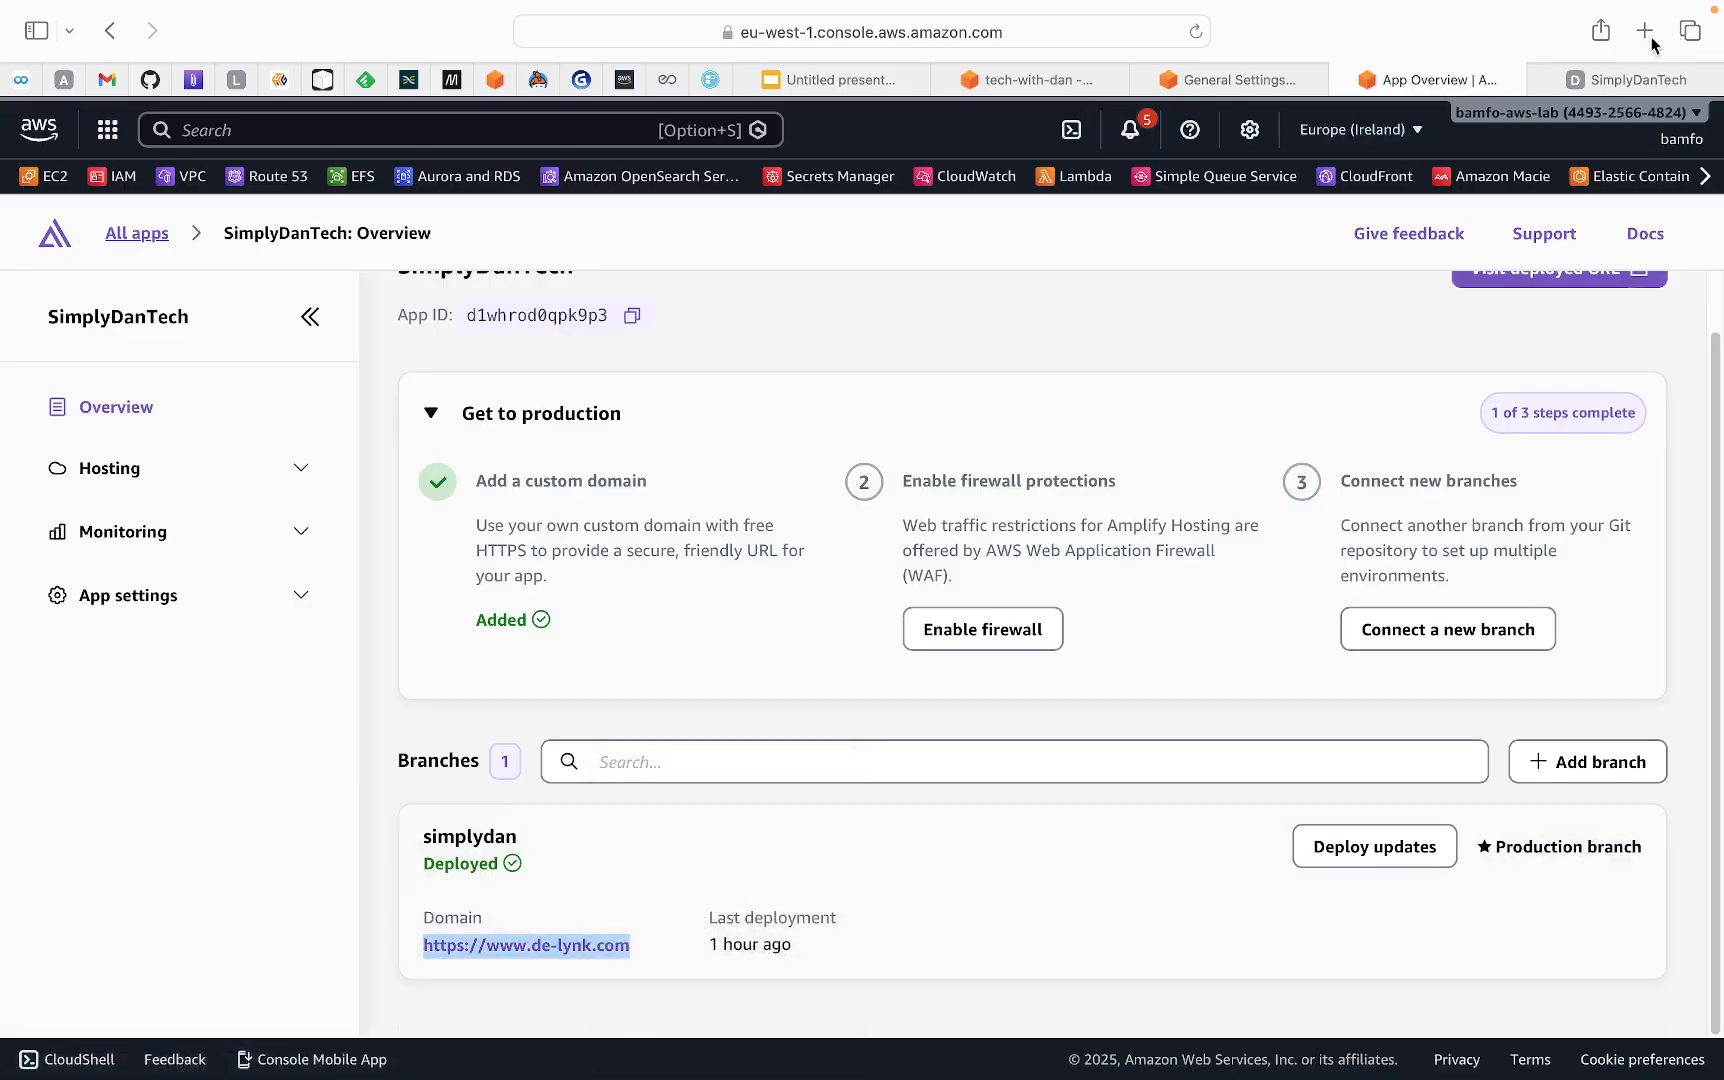
pyautogui.click(1541, 80)
pyautogui.click(1645, 31)
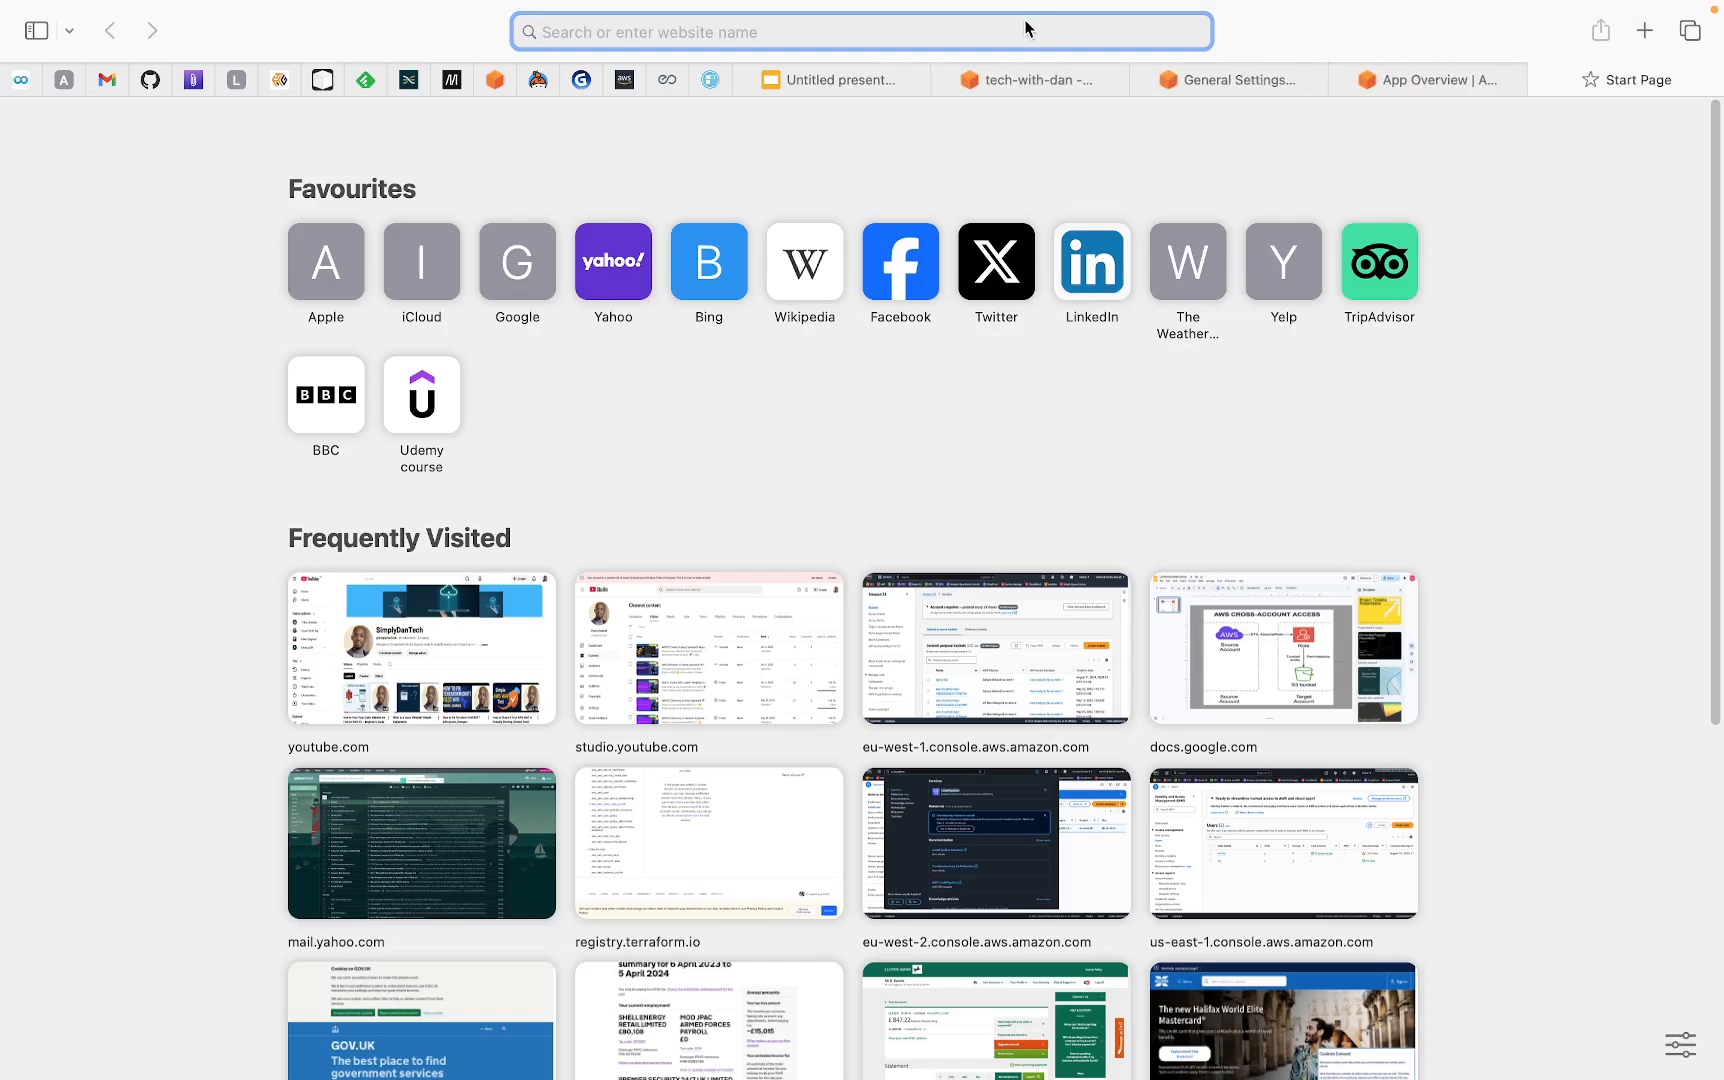
pyautogui.write('https://www.de-lynk.com/')
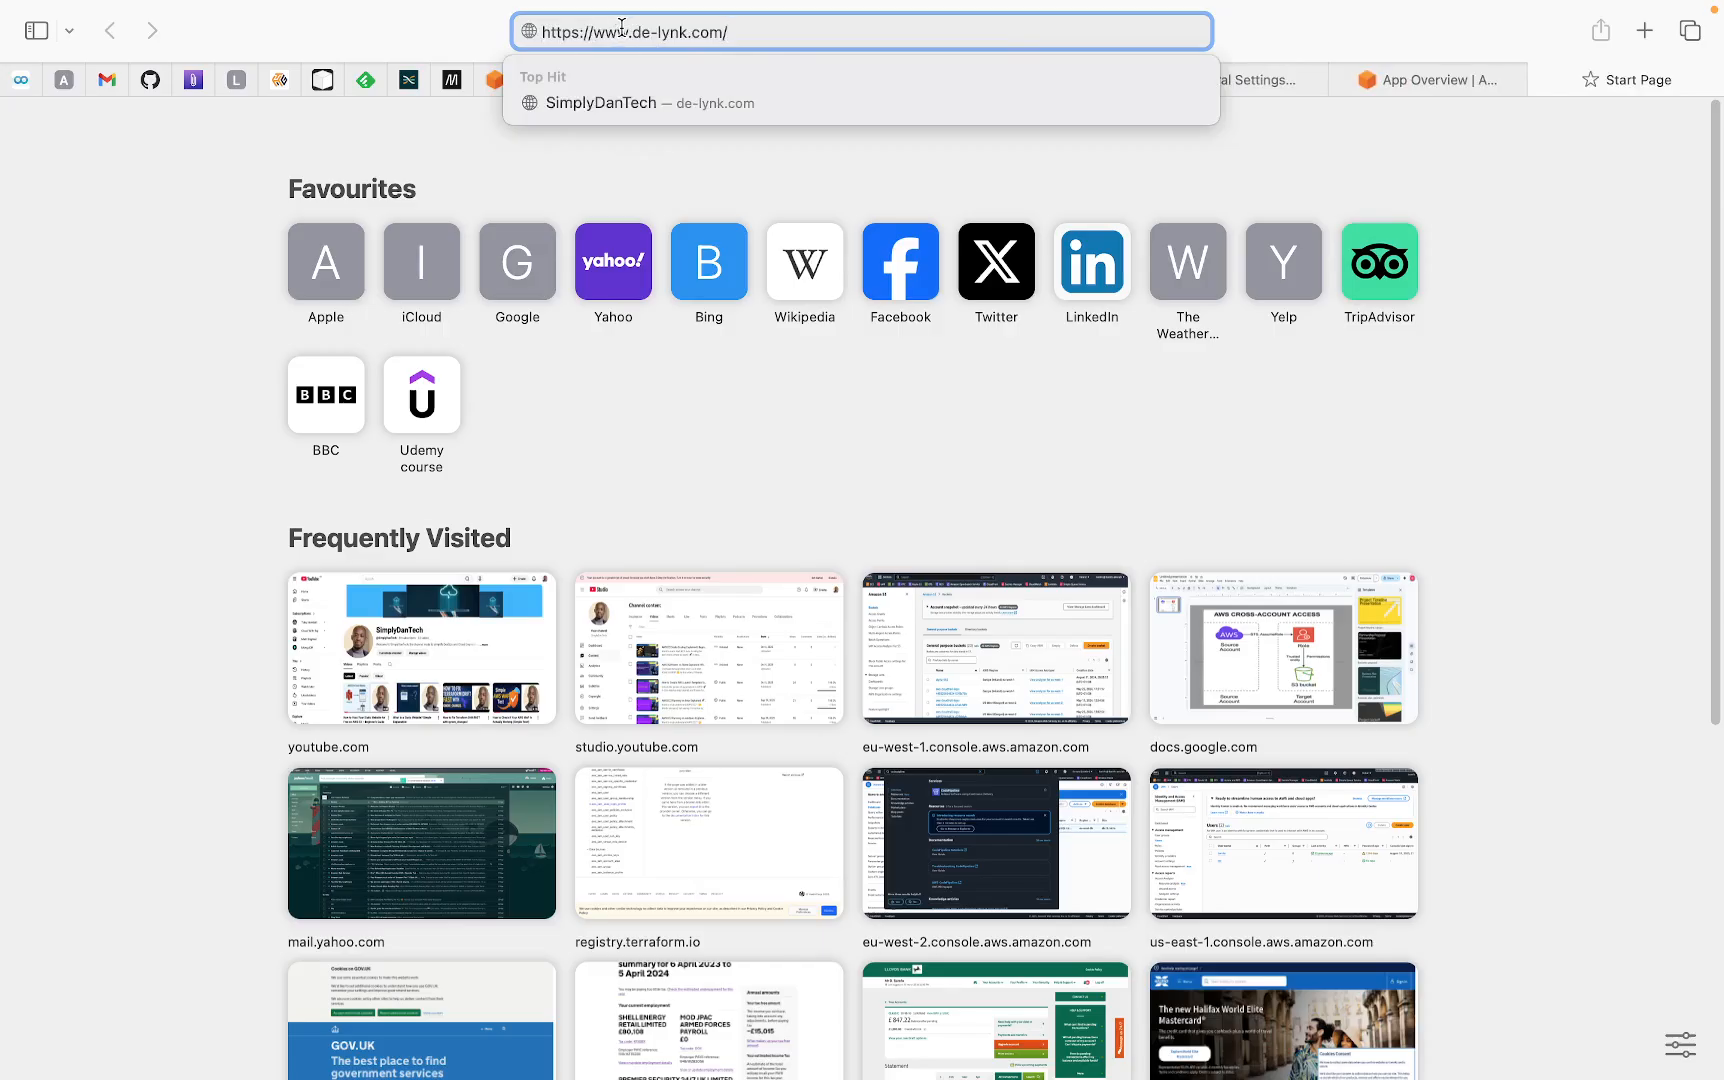
pyautogui.press('Return')
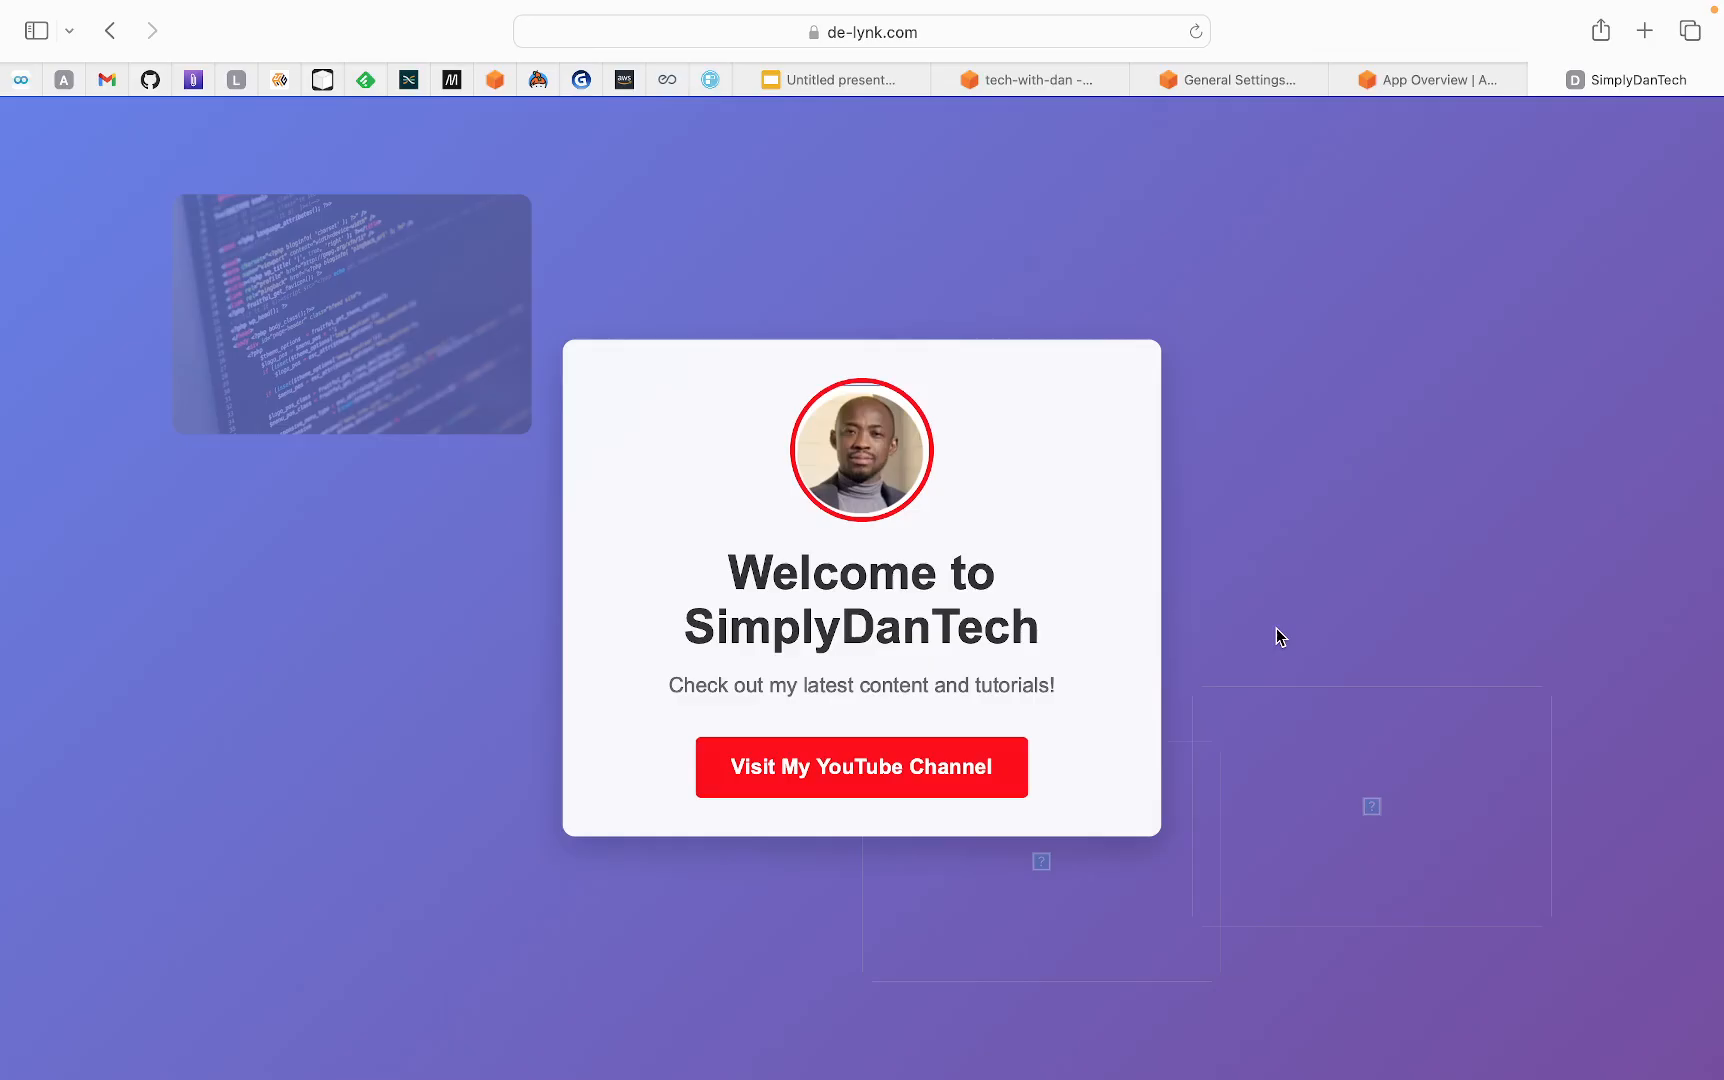
# Go back to the SimplyDanTech general settings in AWS Amplify and return to the list of all apps
pyautogui.click(1214, 77)
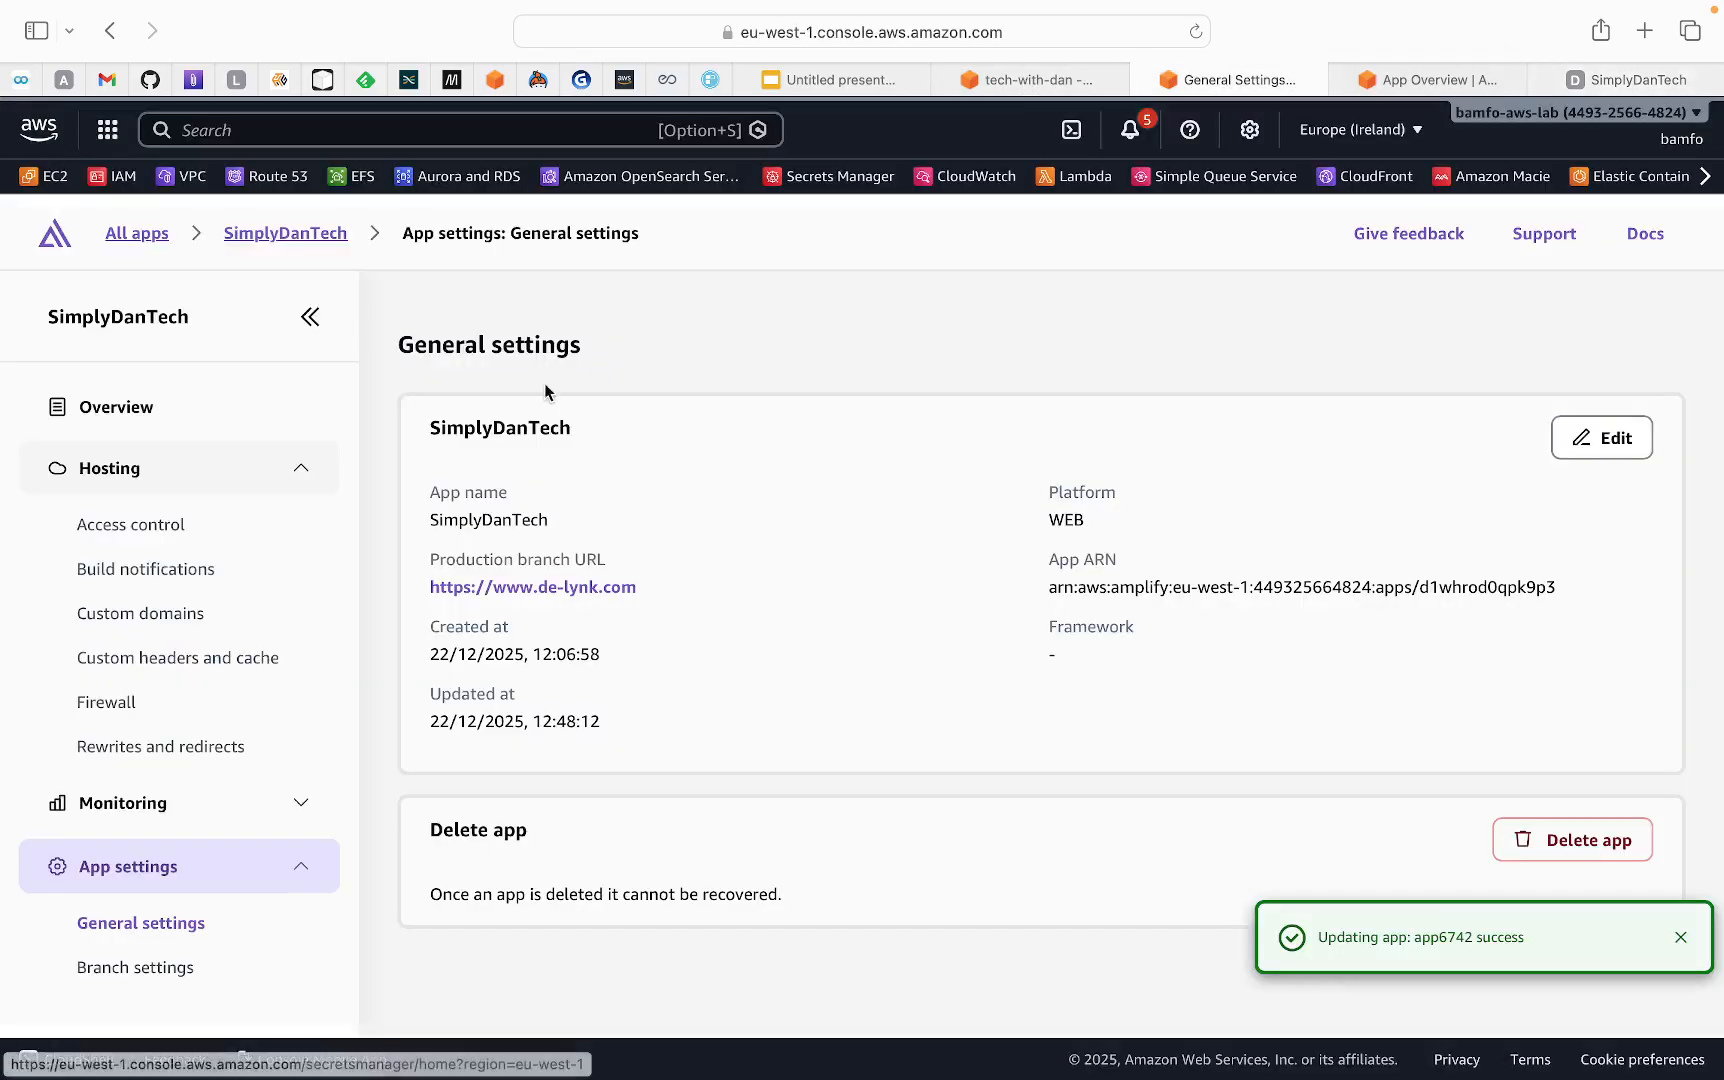
pyautogui.click(258, 236)
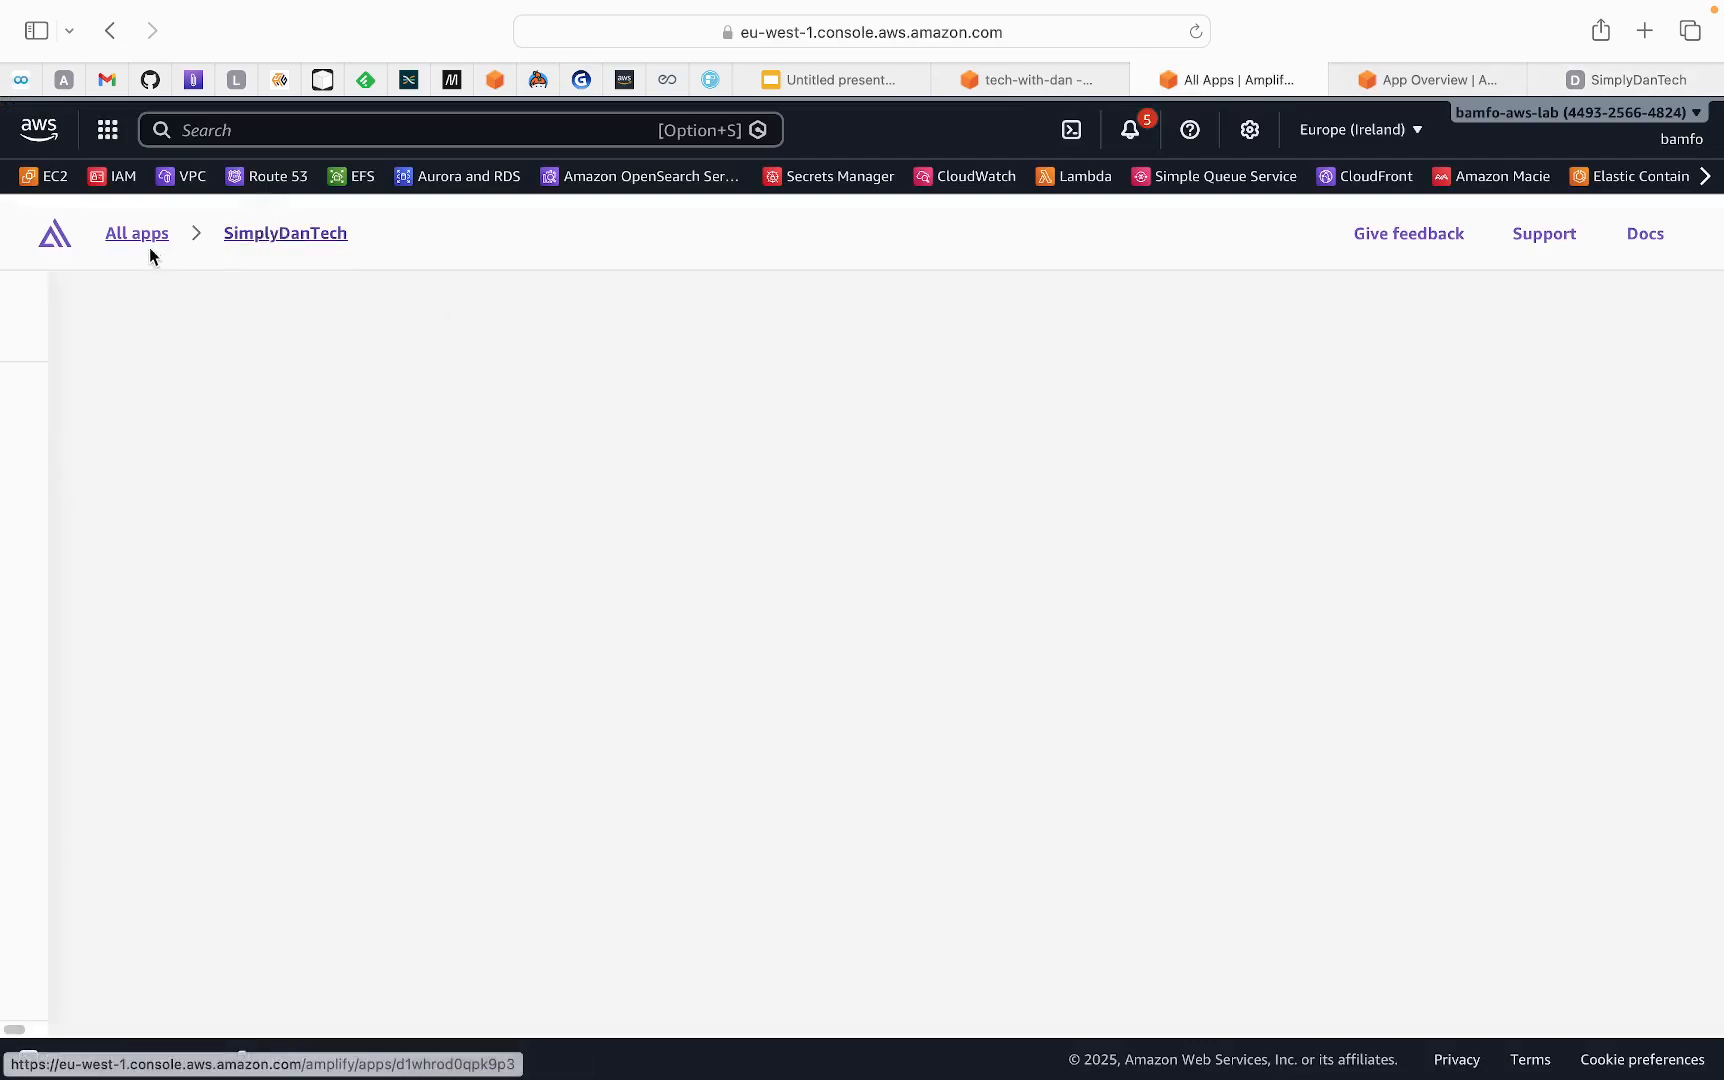
pyautogui.click(142, 237)
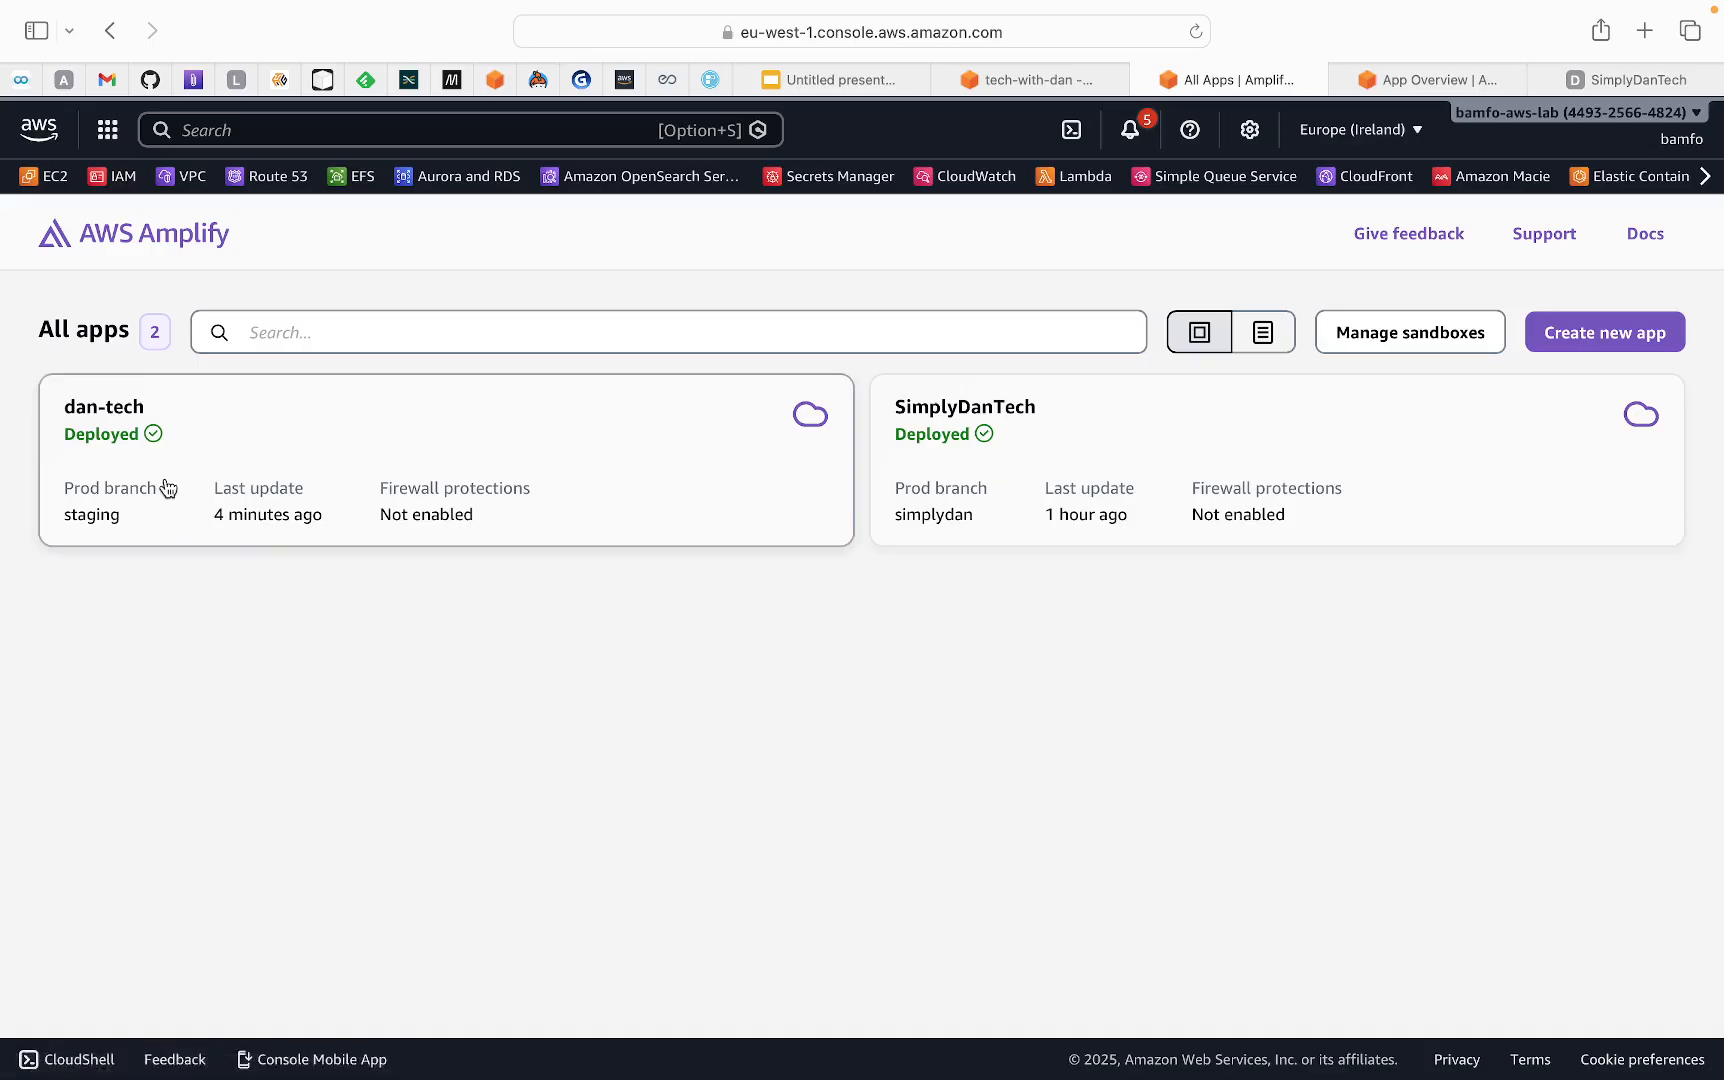
# Open the dan-tech app's general settings and delete the app, confirming the deletion with the word "delete"
pyautogui.click(124, 484)
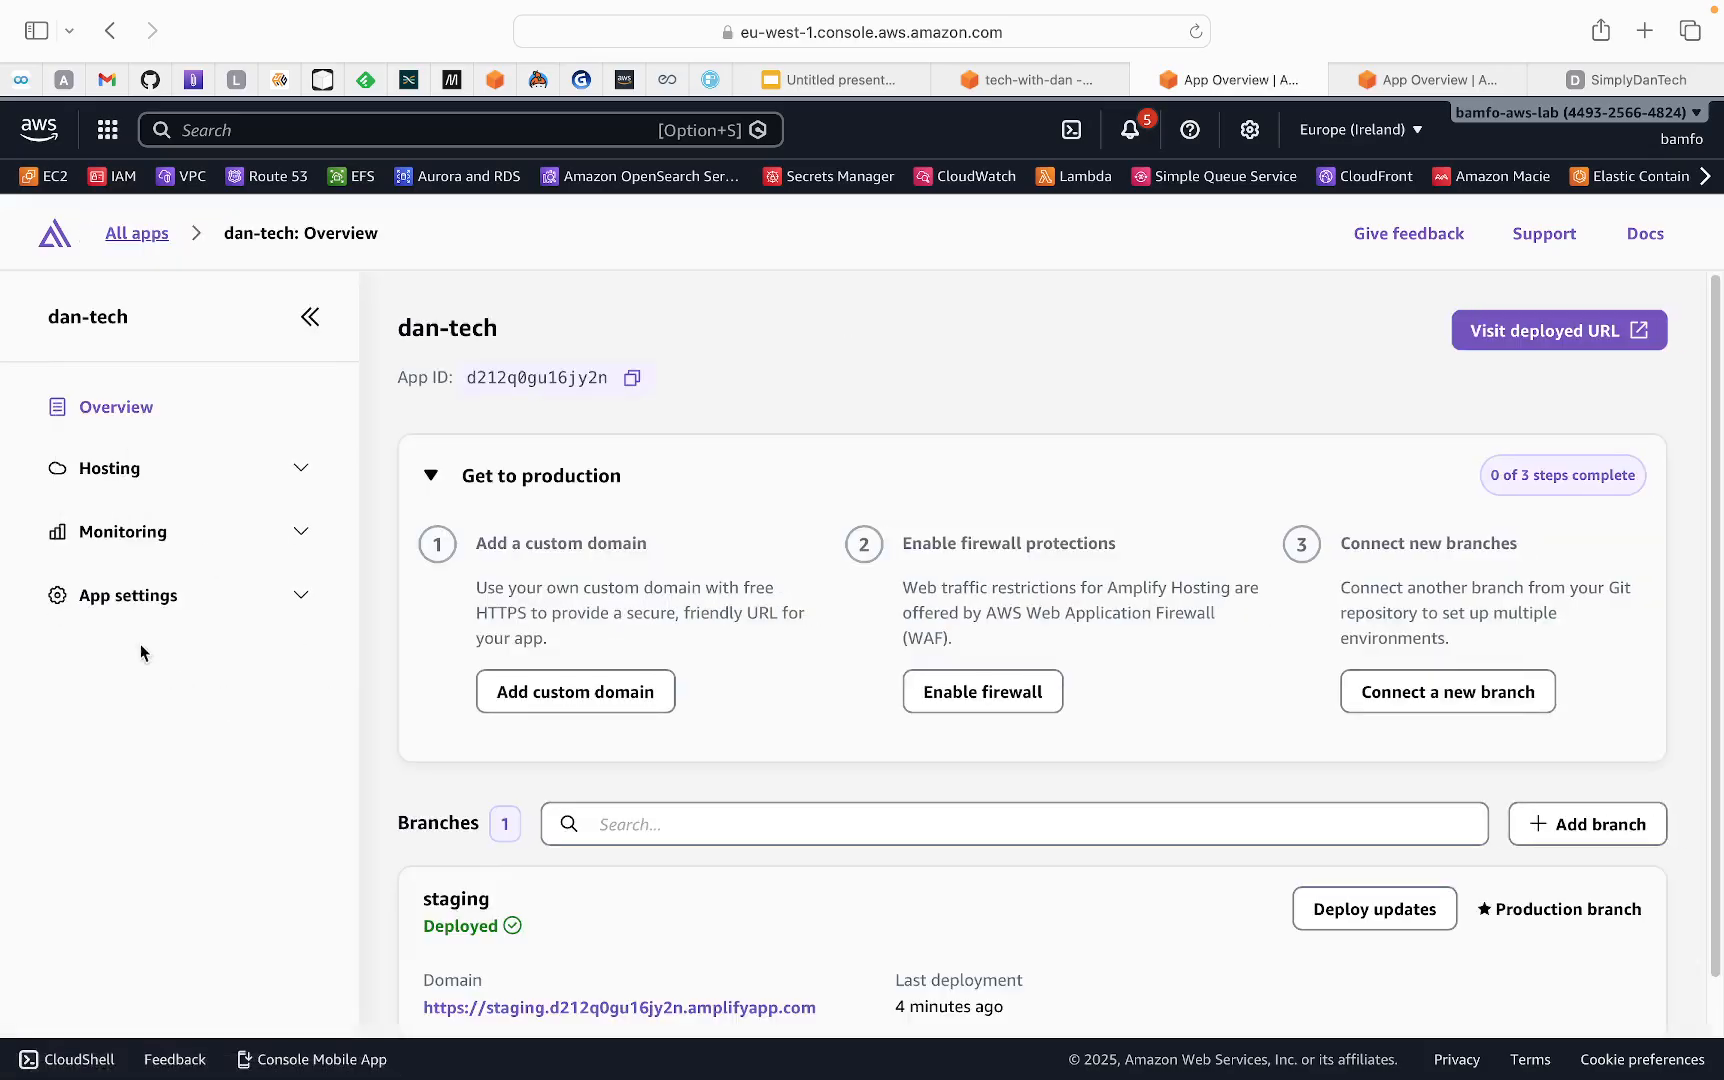
pyautogui.click(122, 603)
pyautogui.click(142, 658)
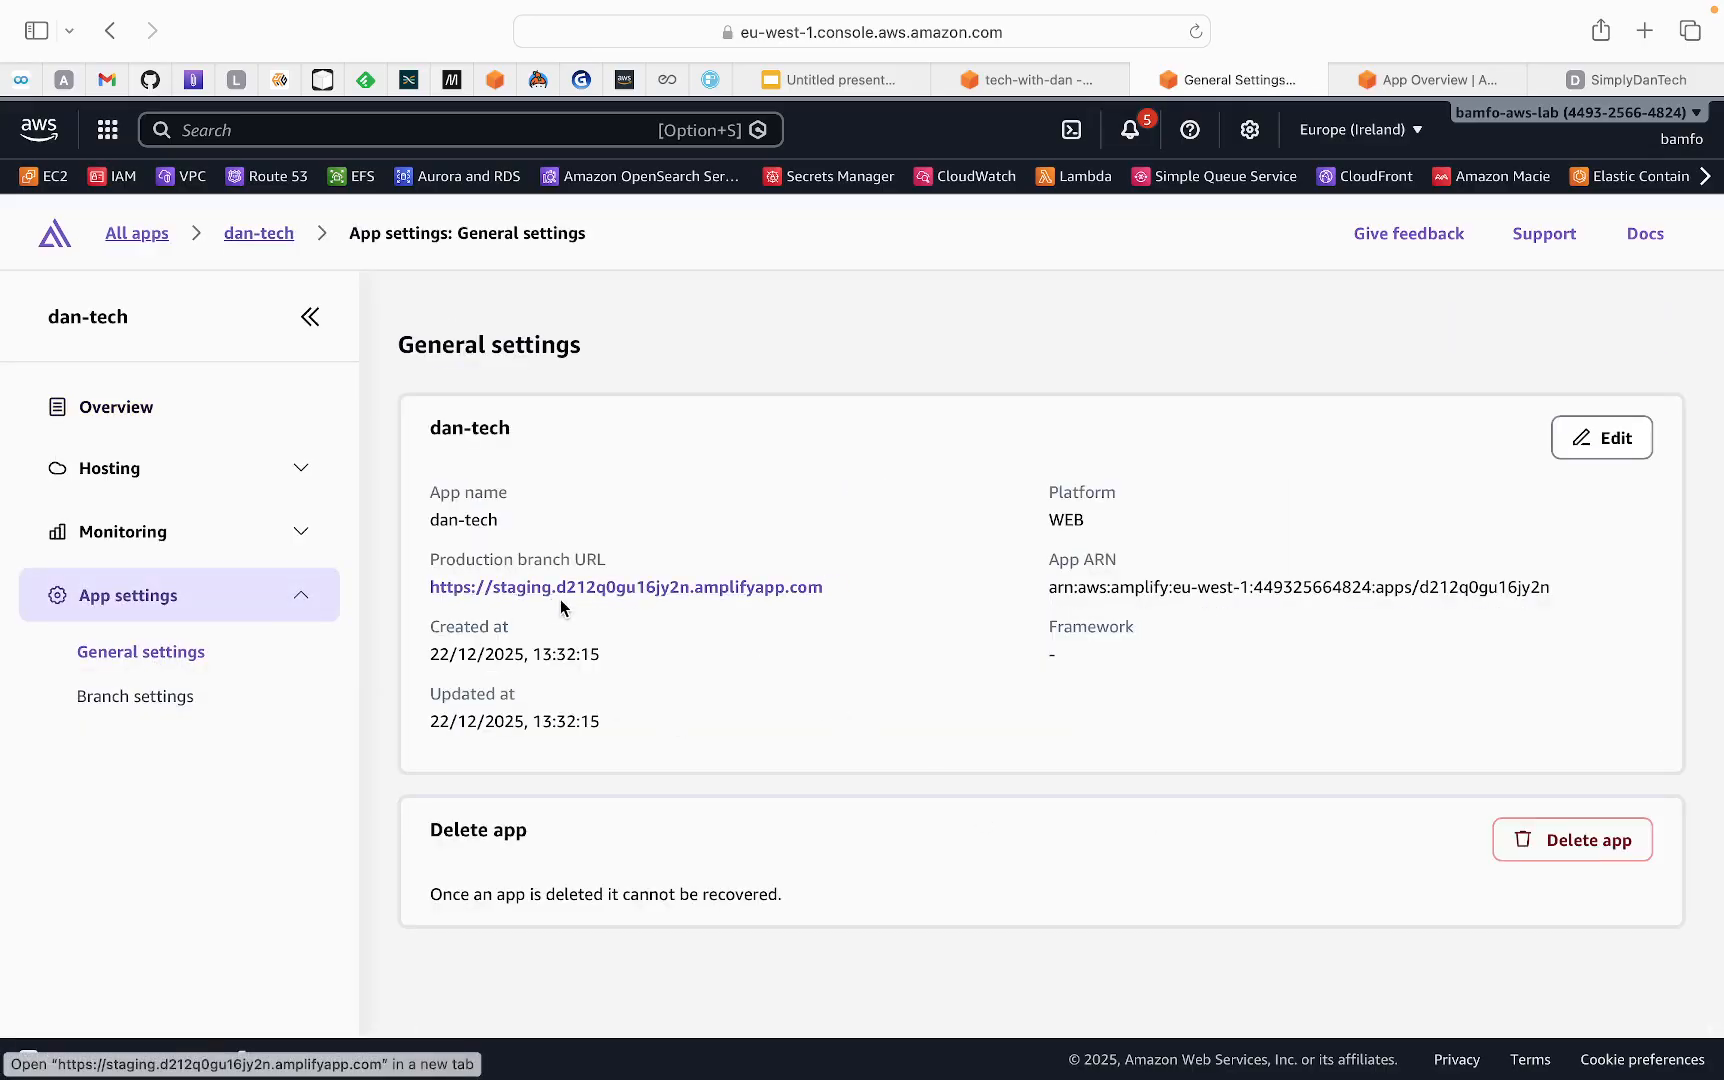
pyautogui.click(1582, 856)
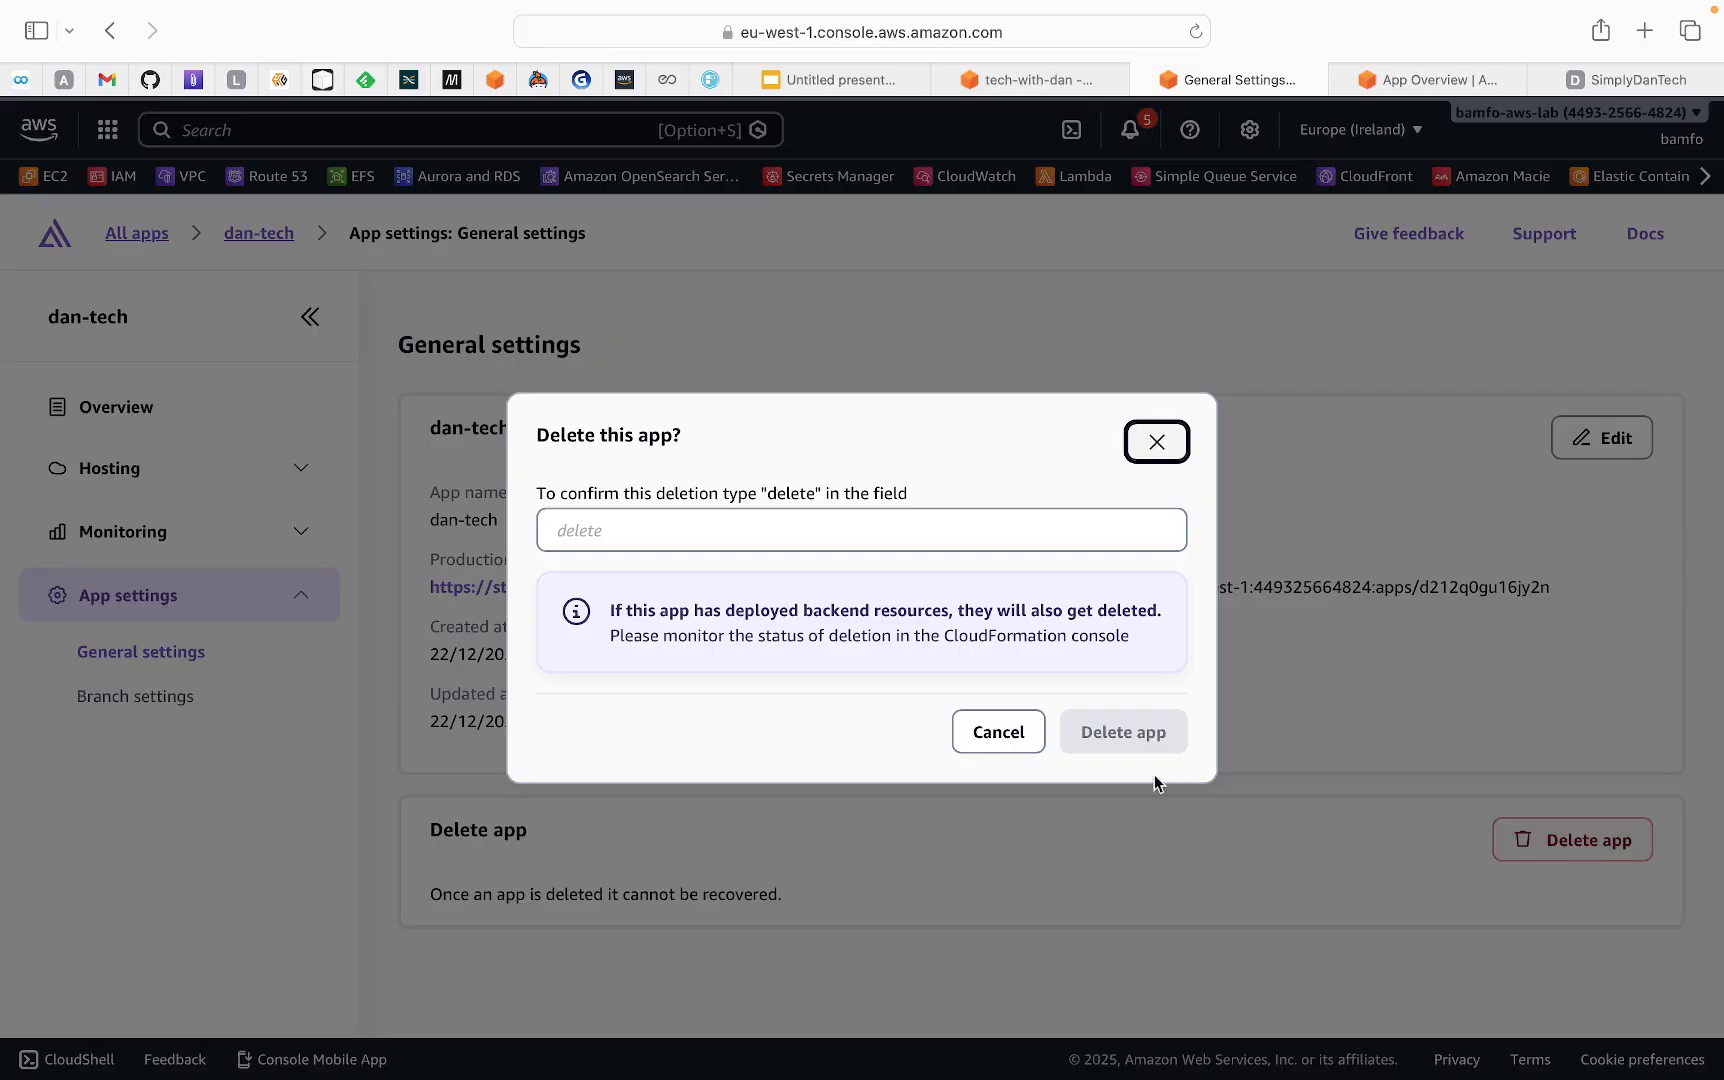
pyautogui.click(843, 530)
pyautogui.write('d')
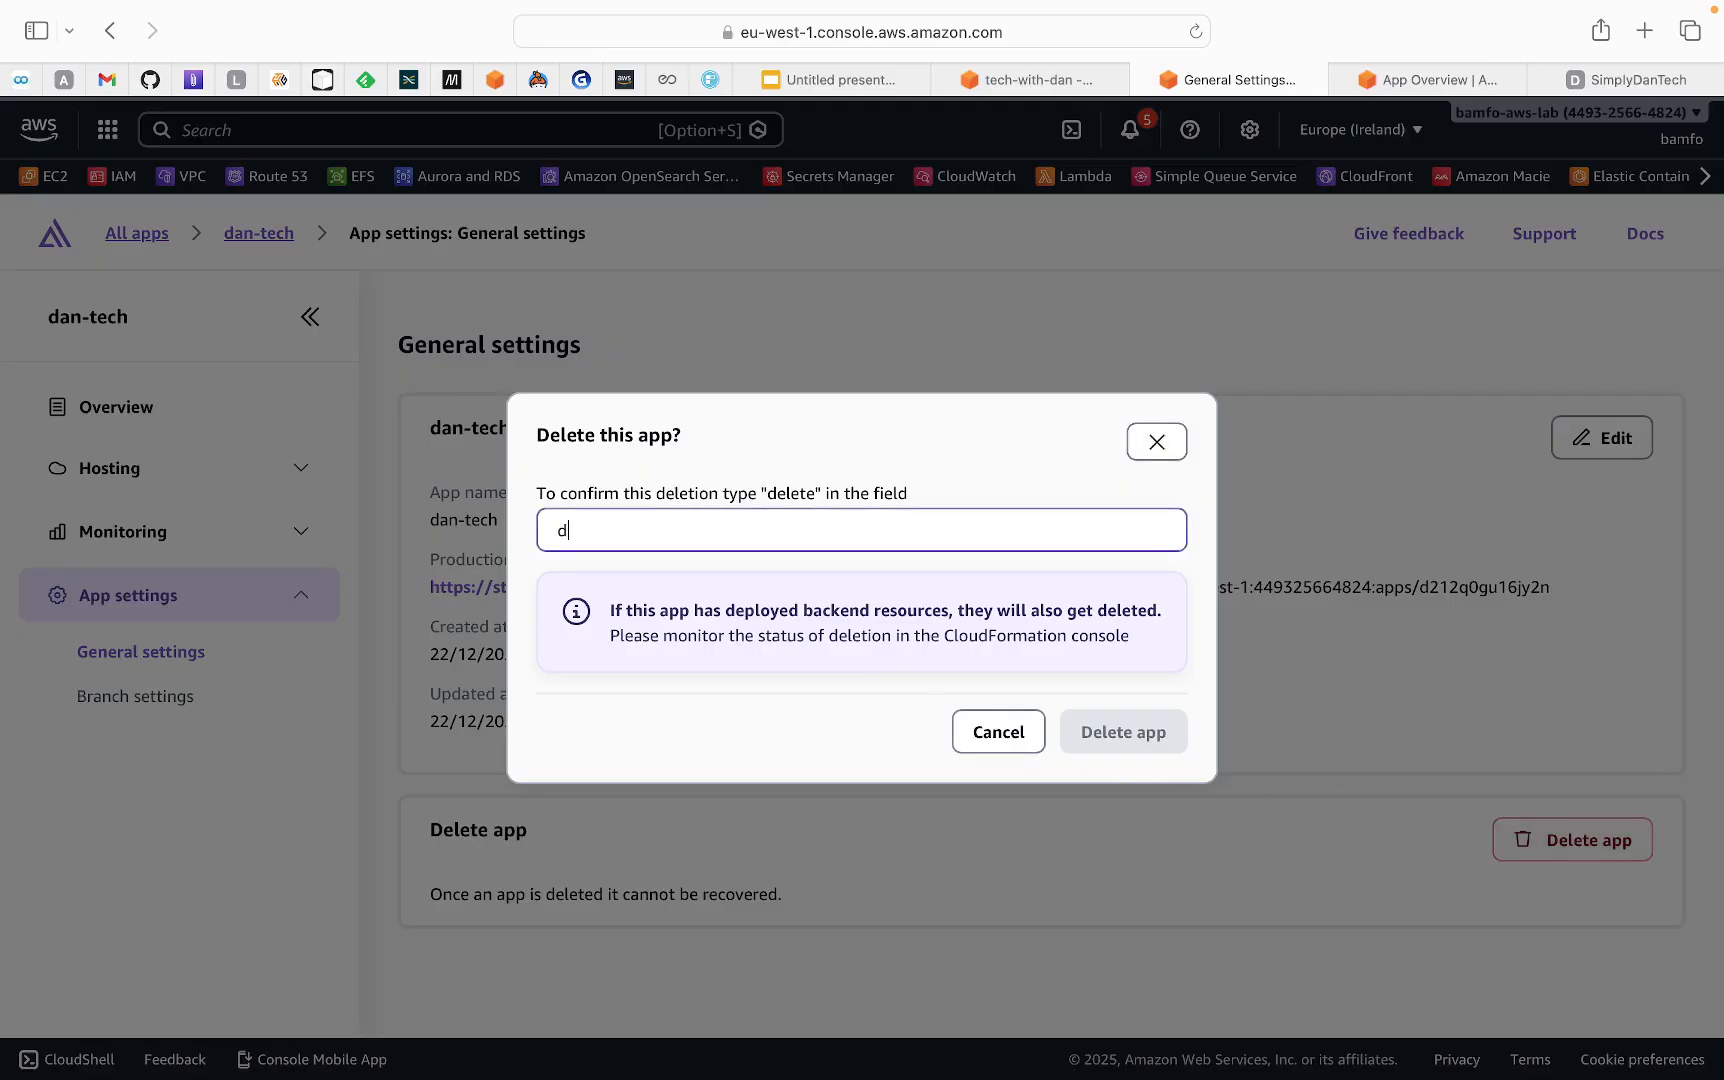
pyautogui.write('elete')
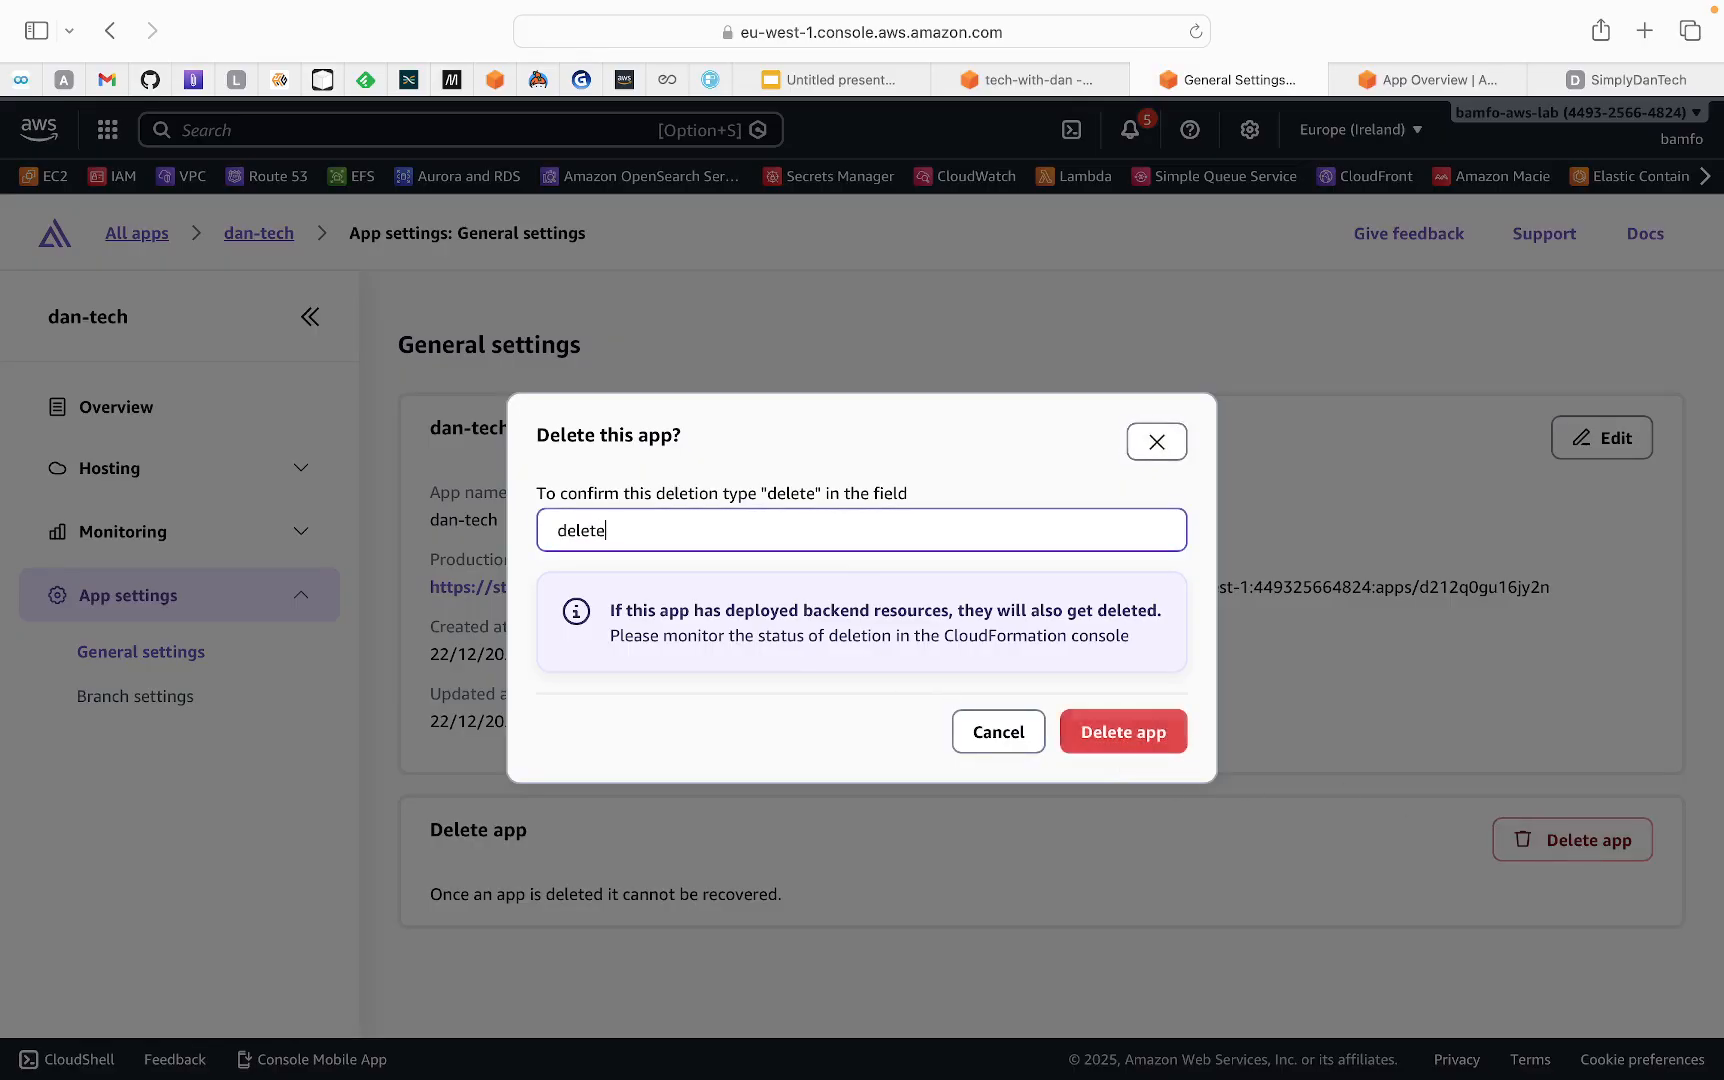
pyautogui.click(1135, 740)
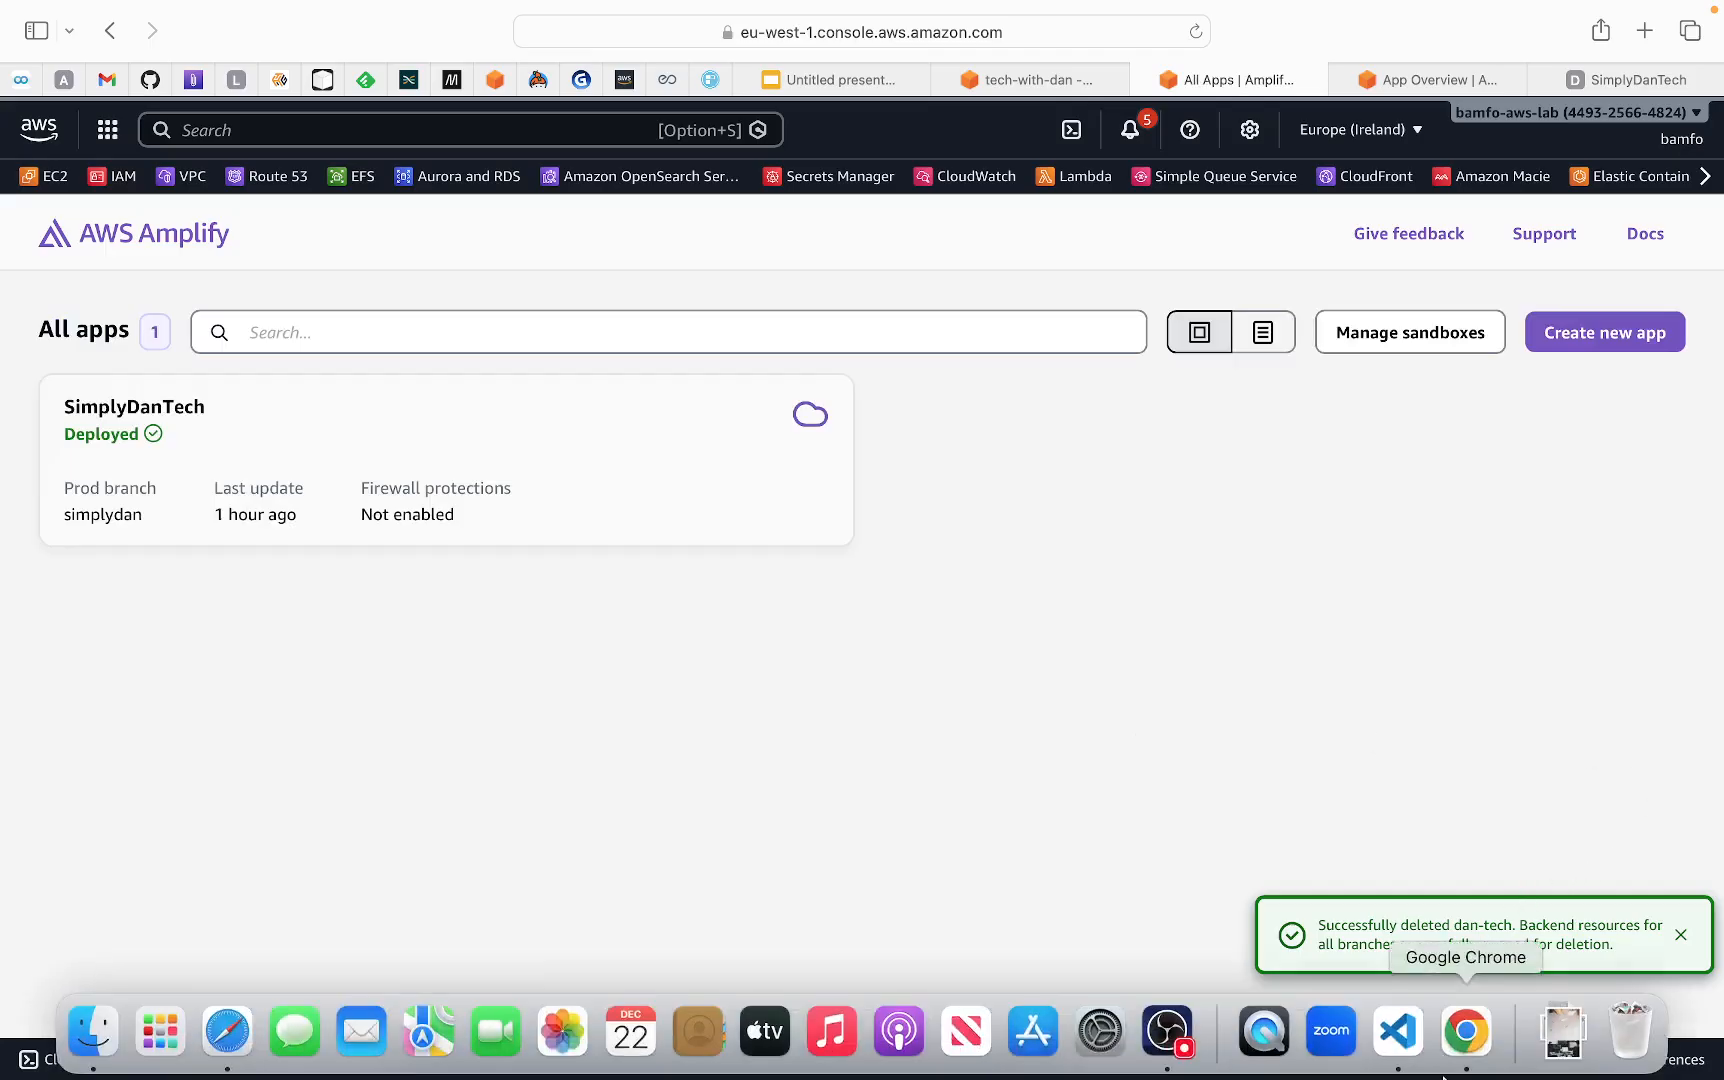
# Look at the html2 project's index.html in Visual Studio Code and return to Safari to show the untitled Google Slides presentation
pyautogui.click(1398, 1030)
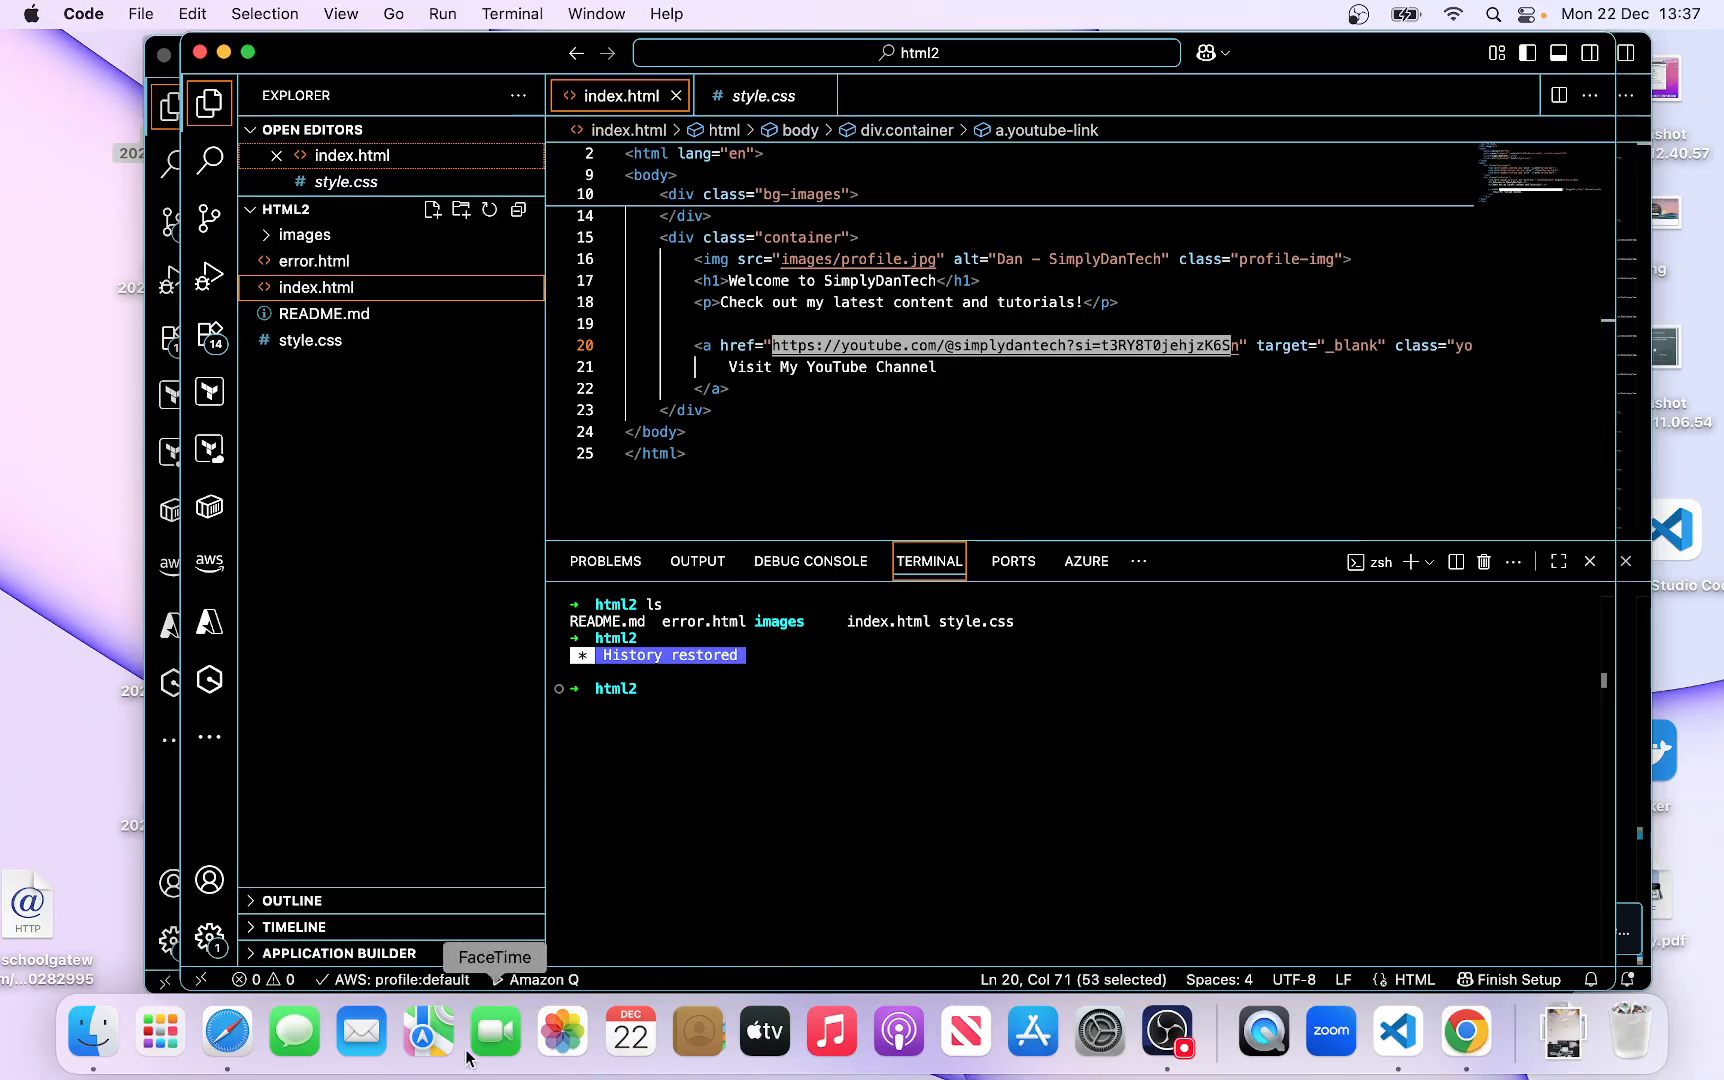
pyautogui.click(226, 1040)
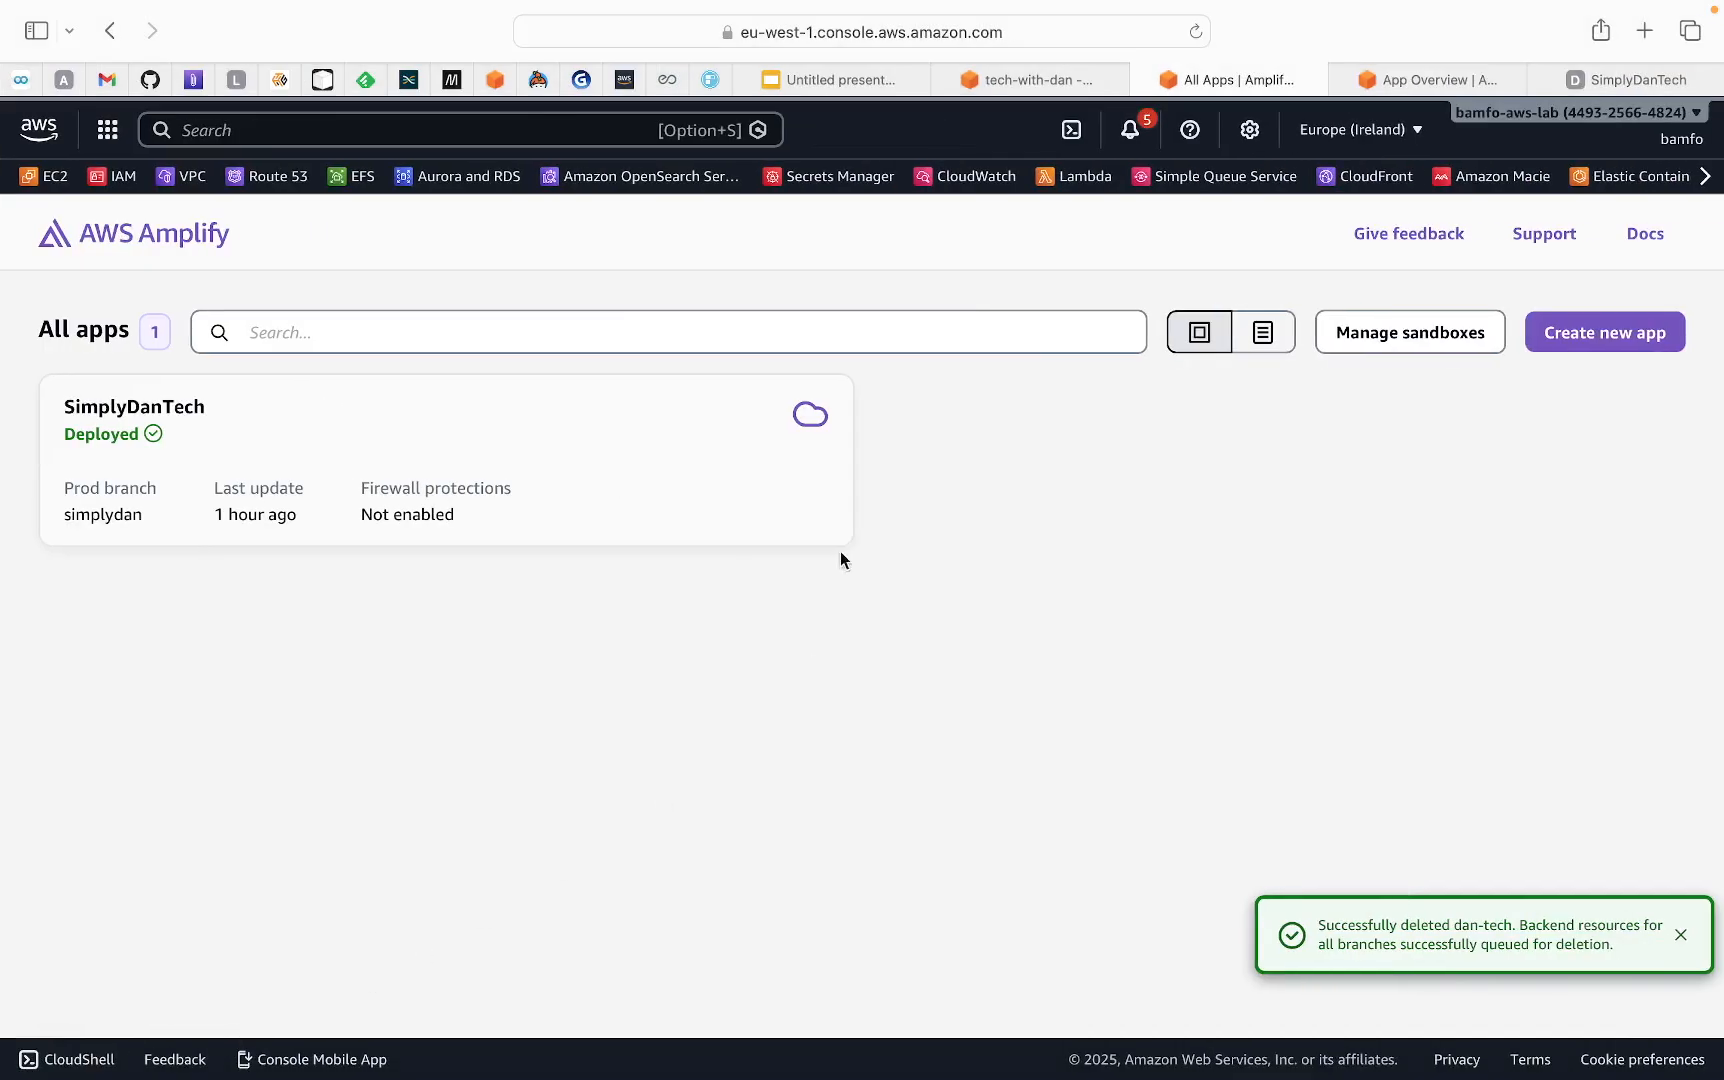
pyautogui.click(874, 75)
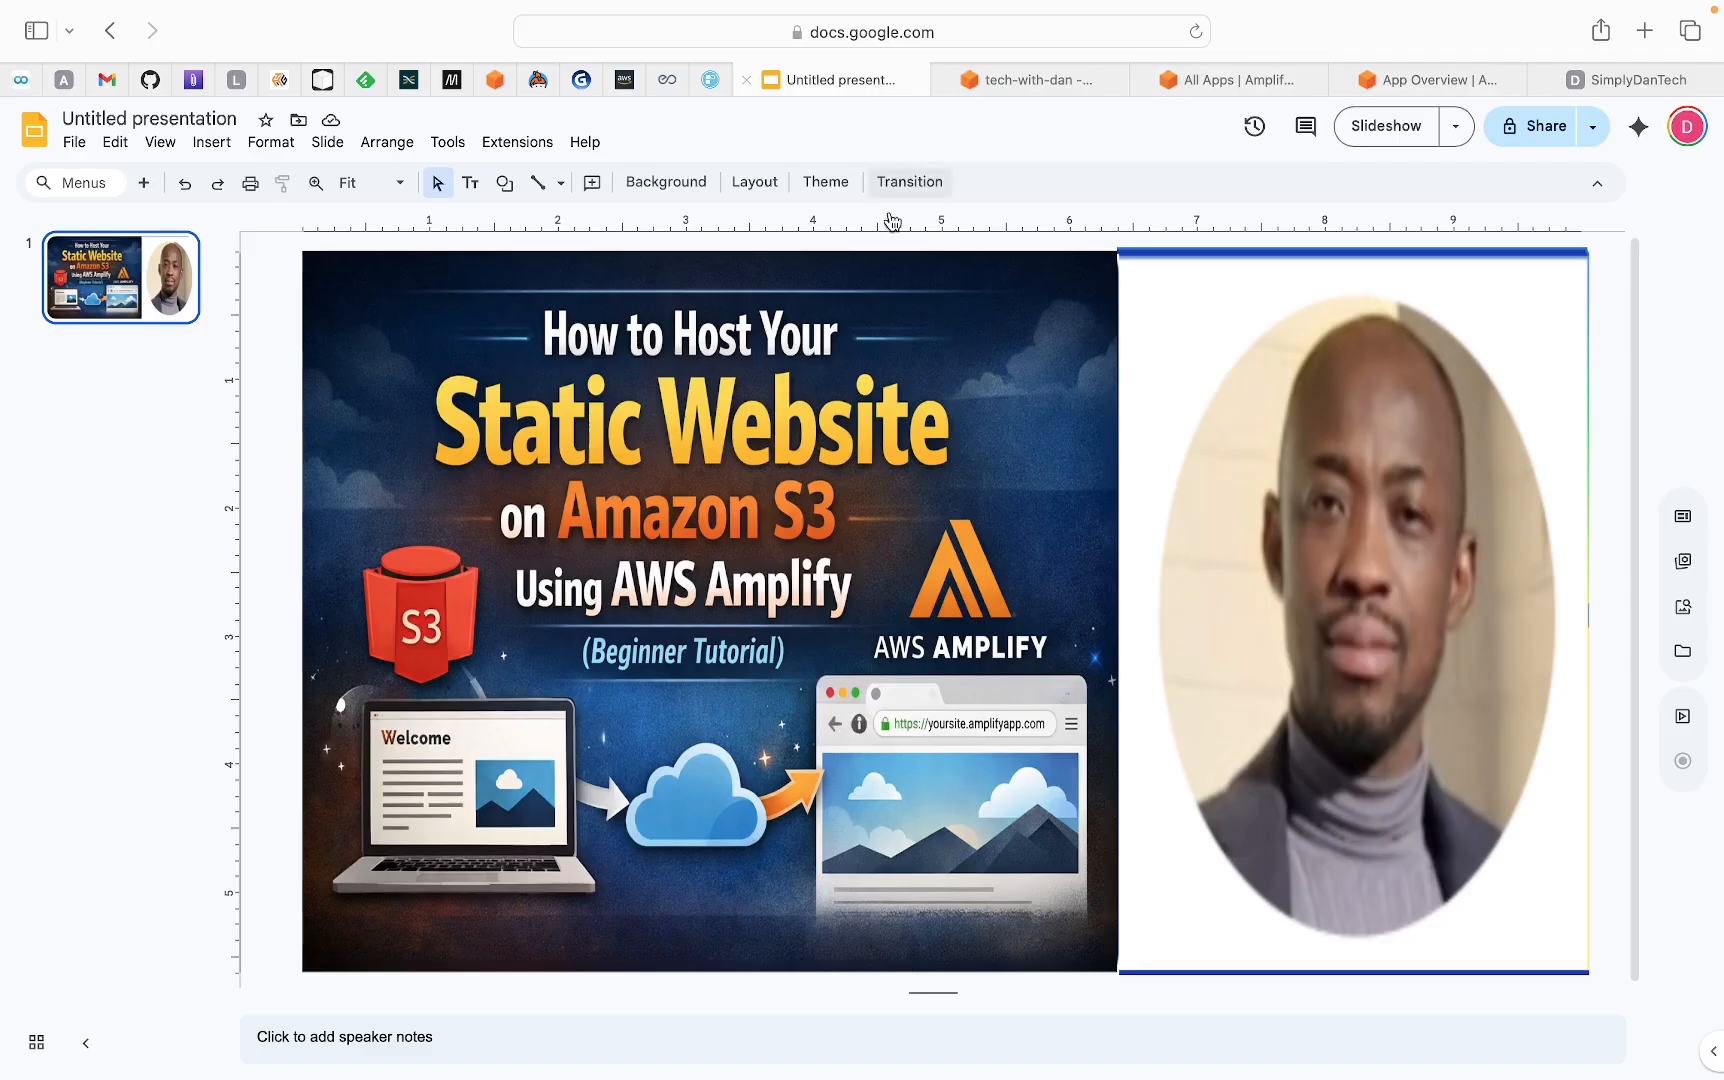